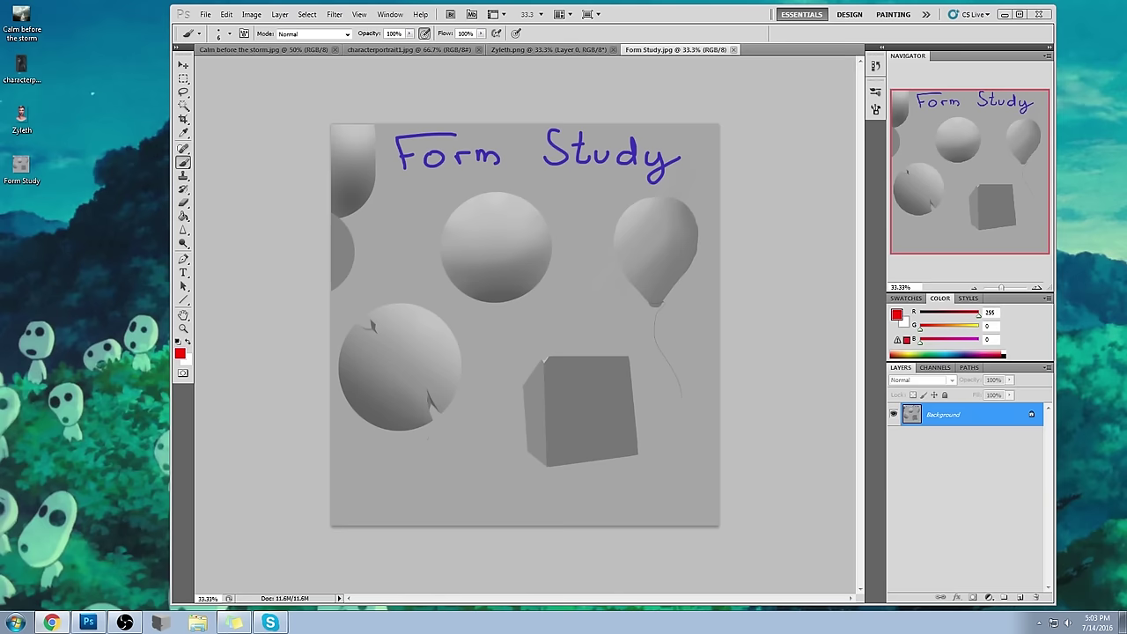
- Bring up the Google+ art class community page and expand the pinned poll post
key(alt+Tab)
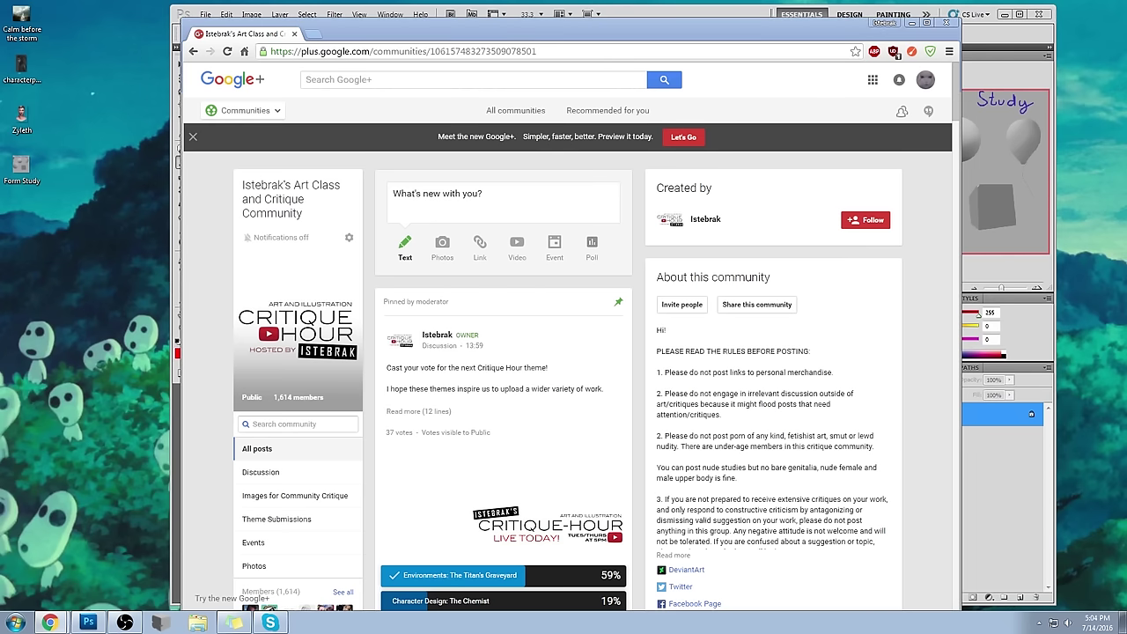
scroll(920, 212, down, 2)
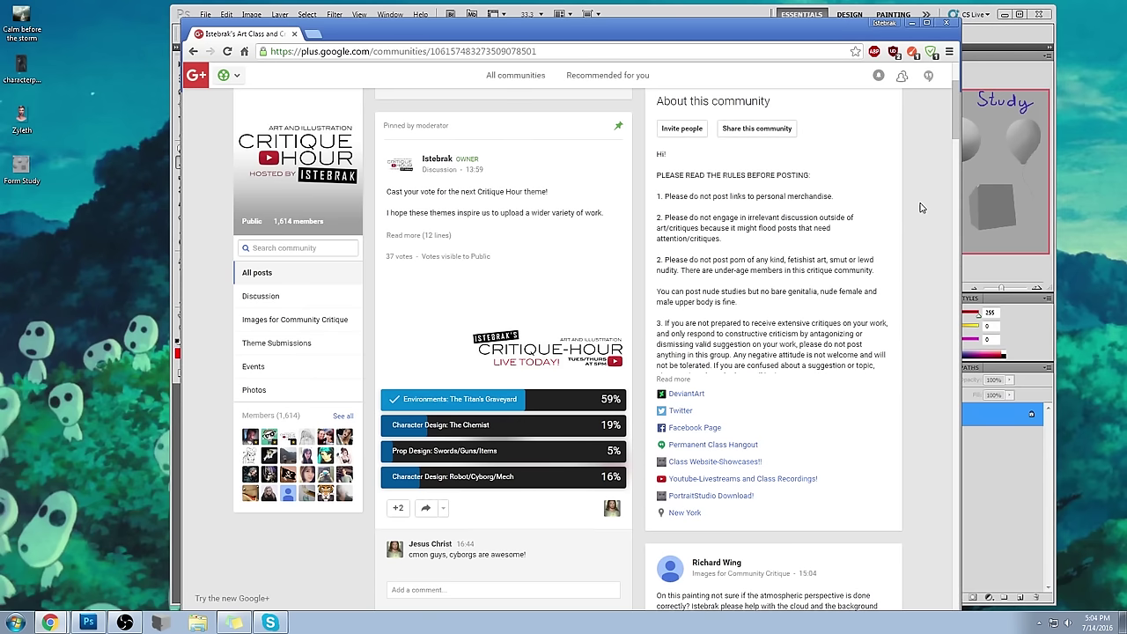
scroll(923, 193, down, 1)
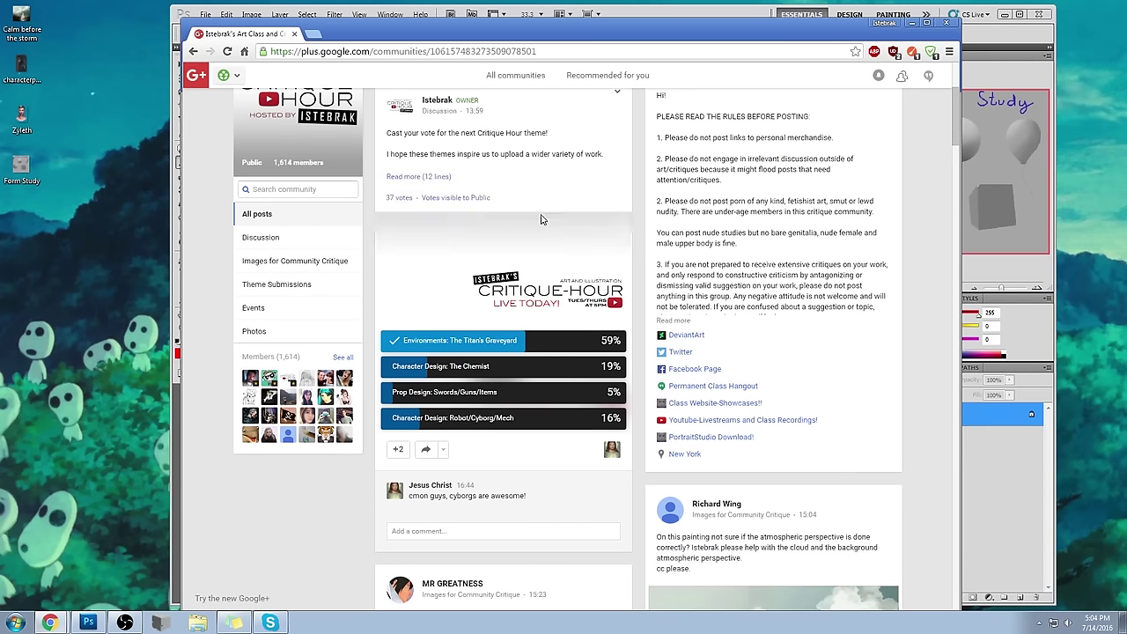
scroll(643, 160, up, 1)
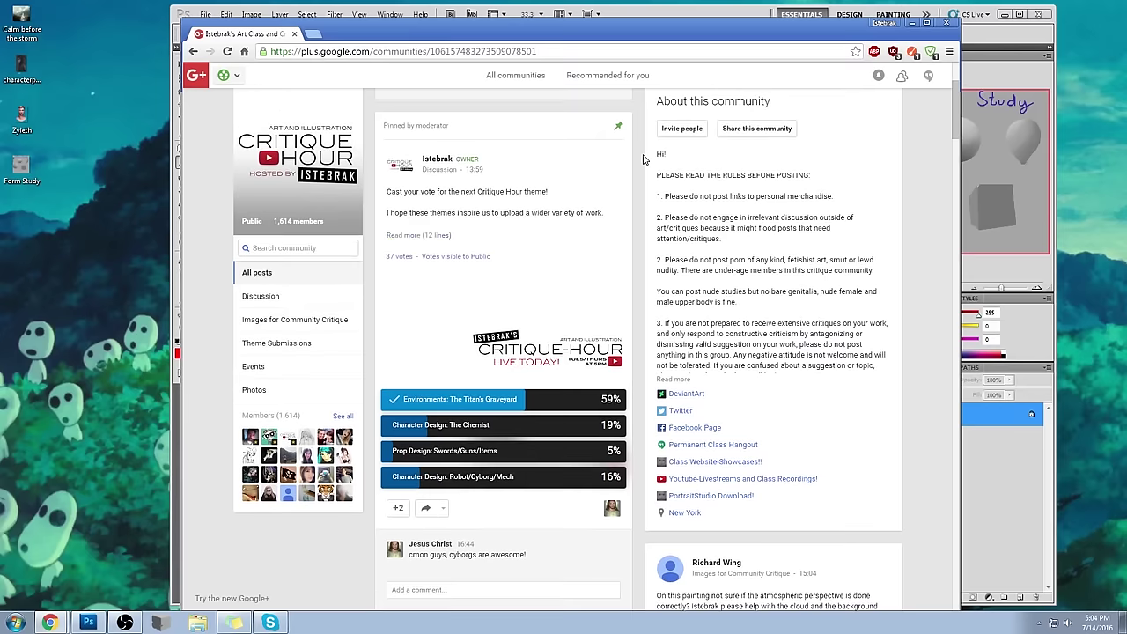
click(431, 238)
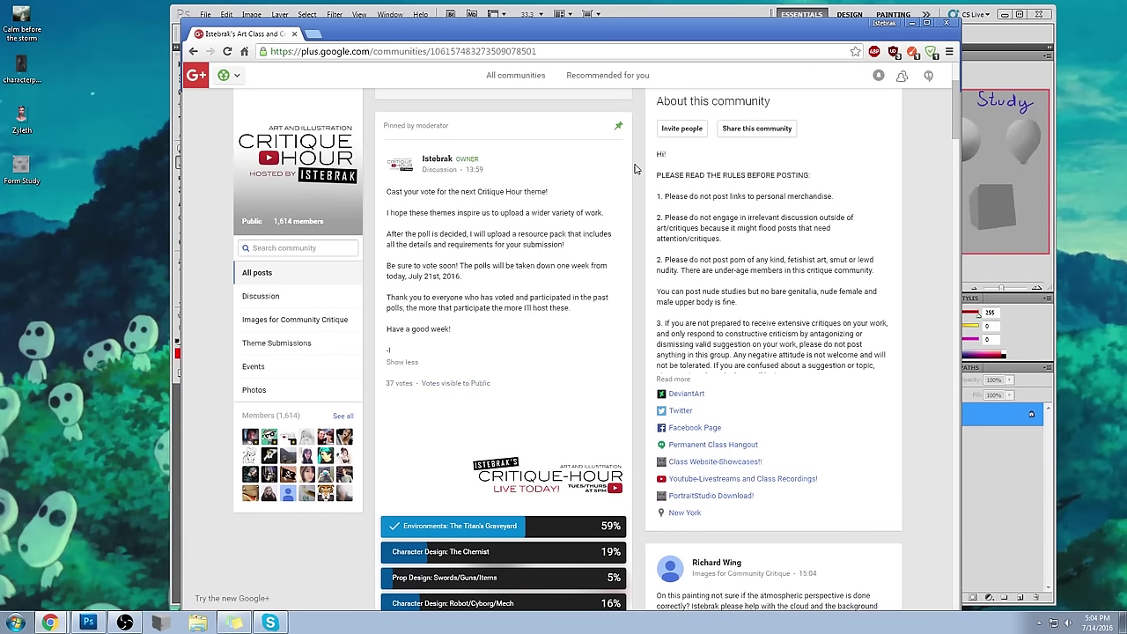
- Scroll through the expanded poll, then check the date and time in the taskbar calendar
scroll(636, 167, down, 3)
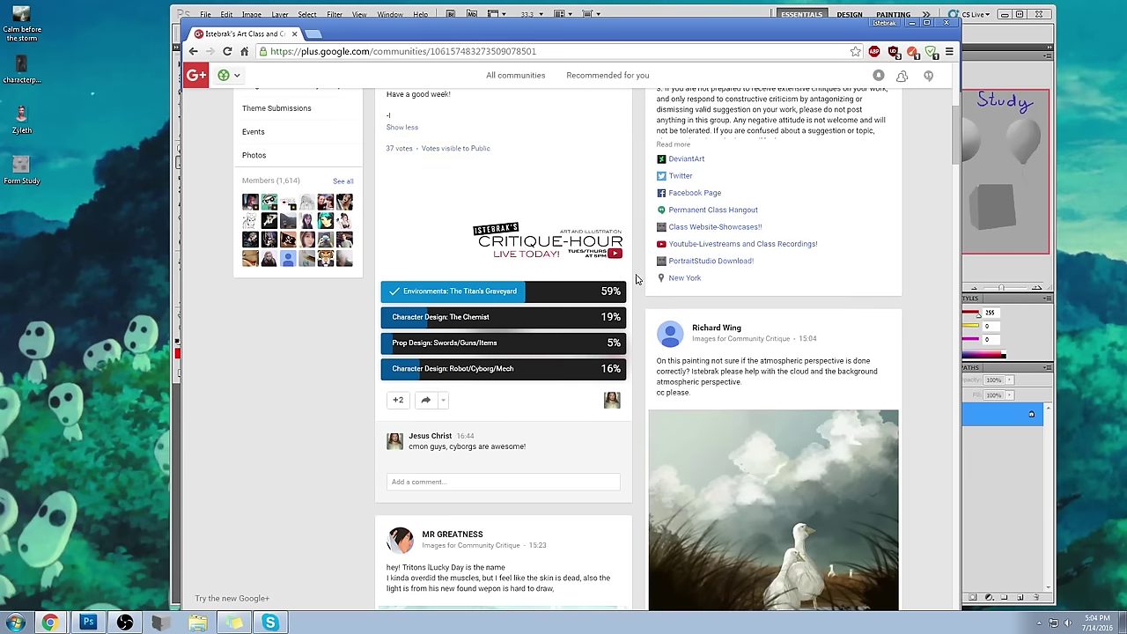
scroll(638, 280, up, 5)
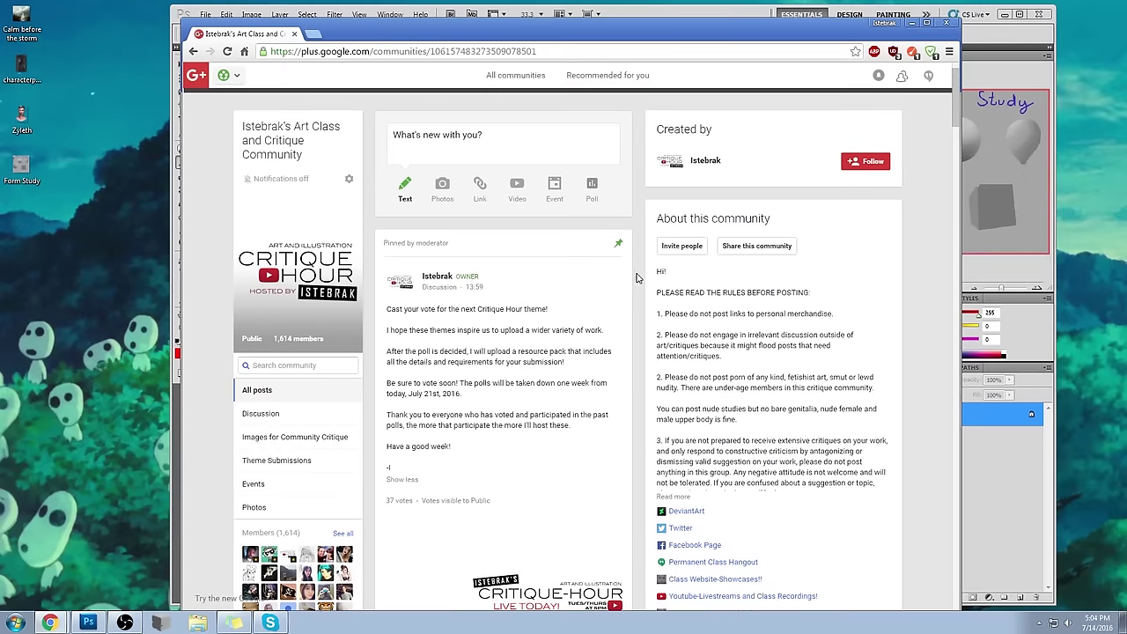
click(1082, 621)
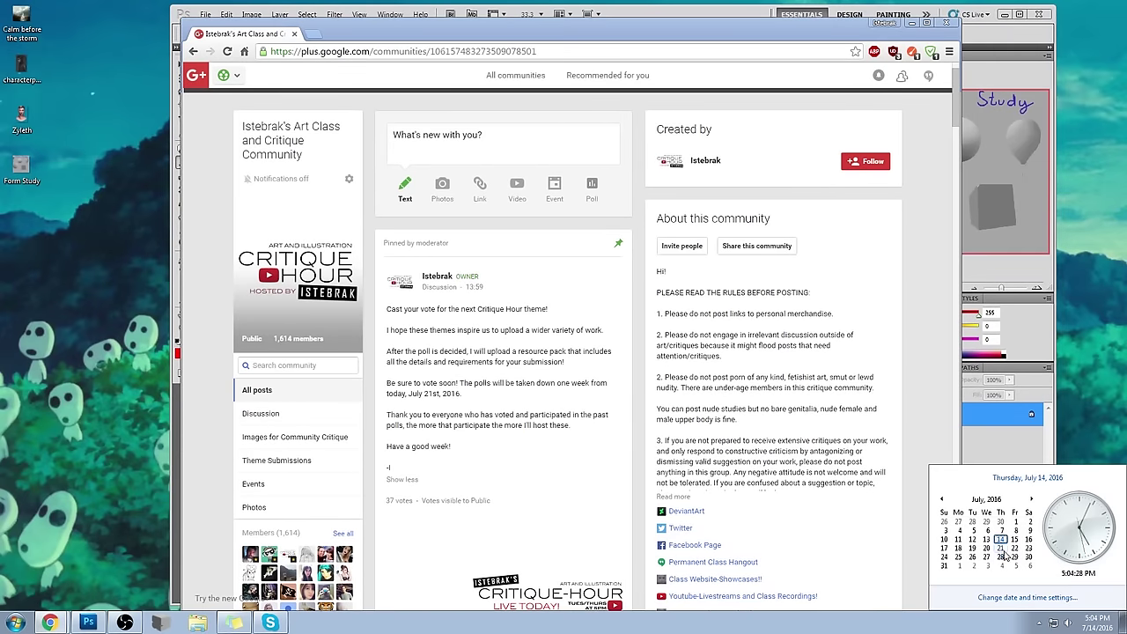
click(632, 317)
- Scroll the community page down and up, then start a new browser tab
scroll(632, 317, down, 3)
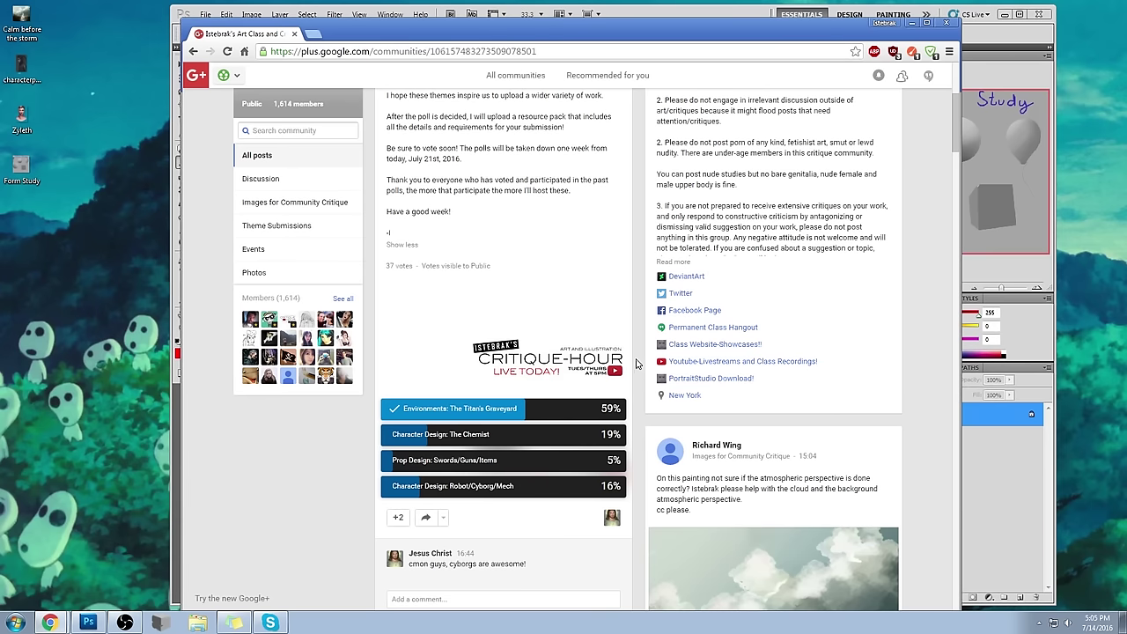
scroll(637, 364, up, 2)
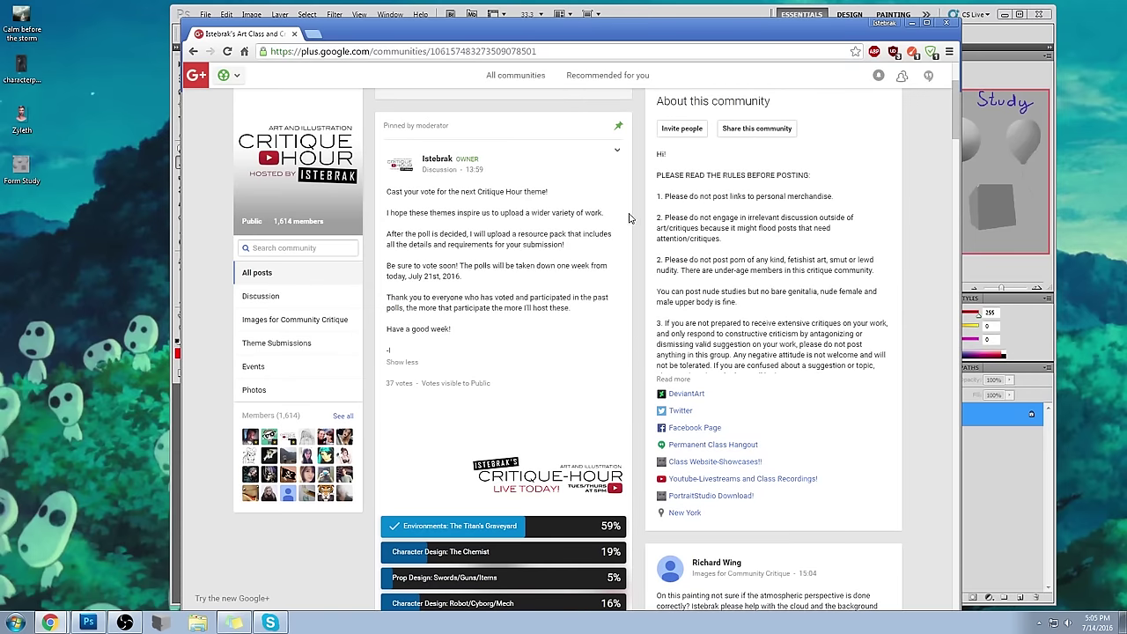
click(315, 34)
text(www.istebrak.com)
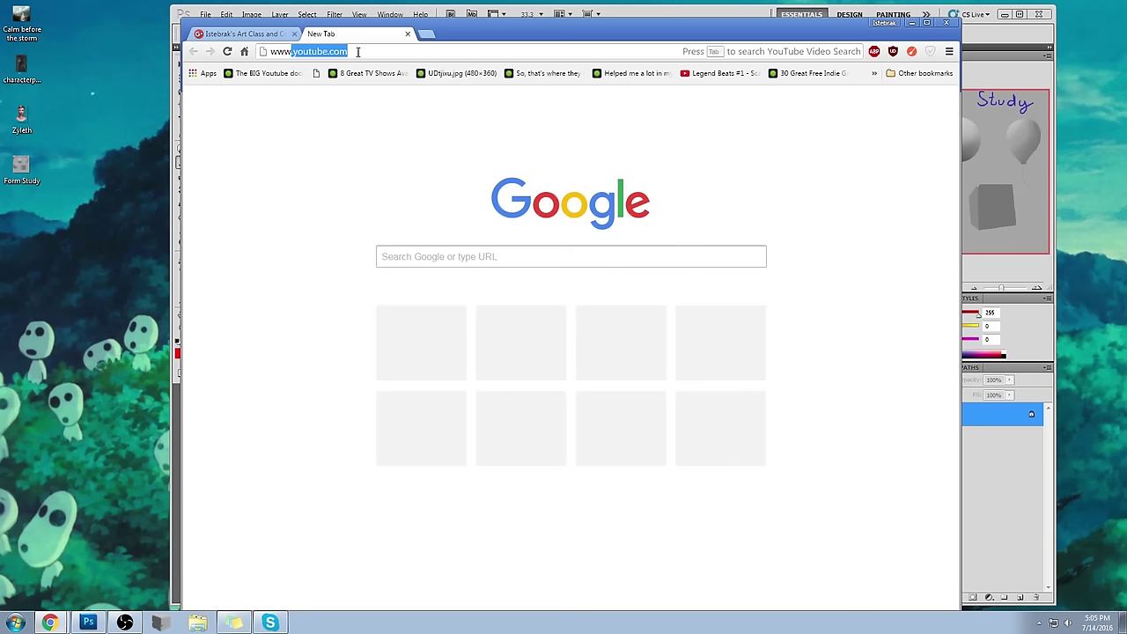
key(Return)
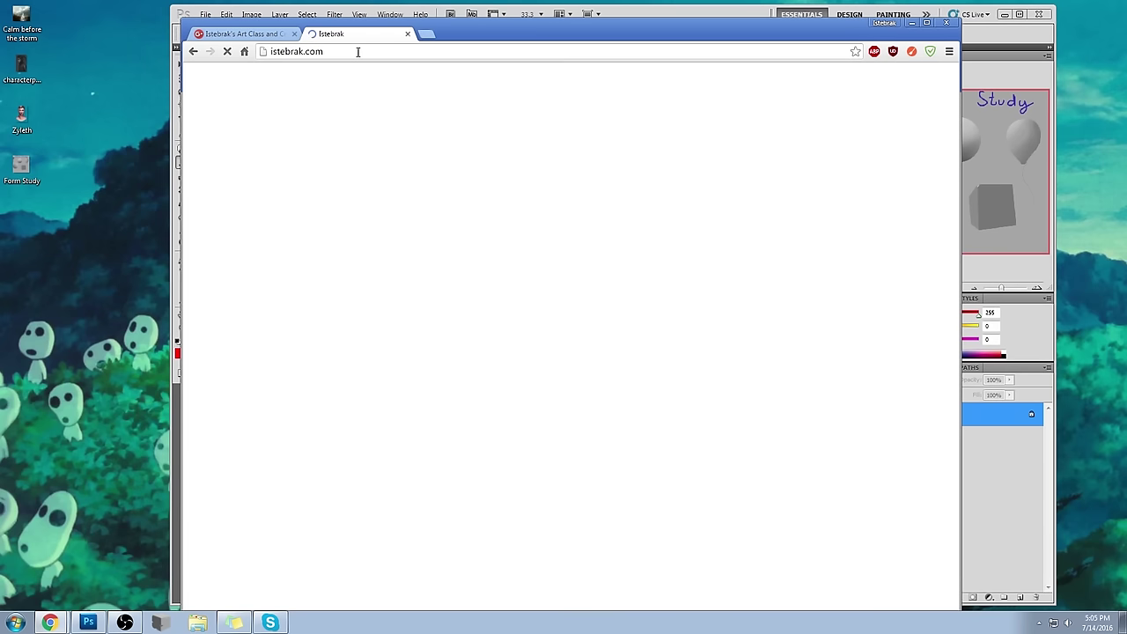
drag(510, 31, 499, 26)
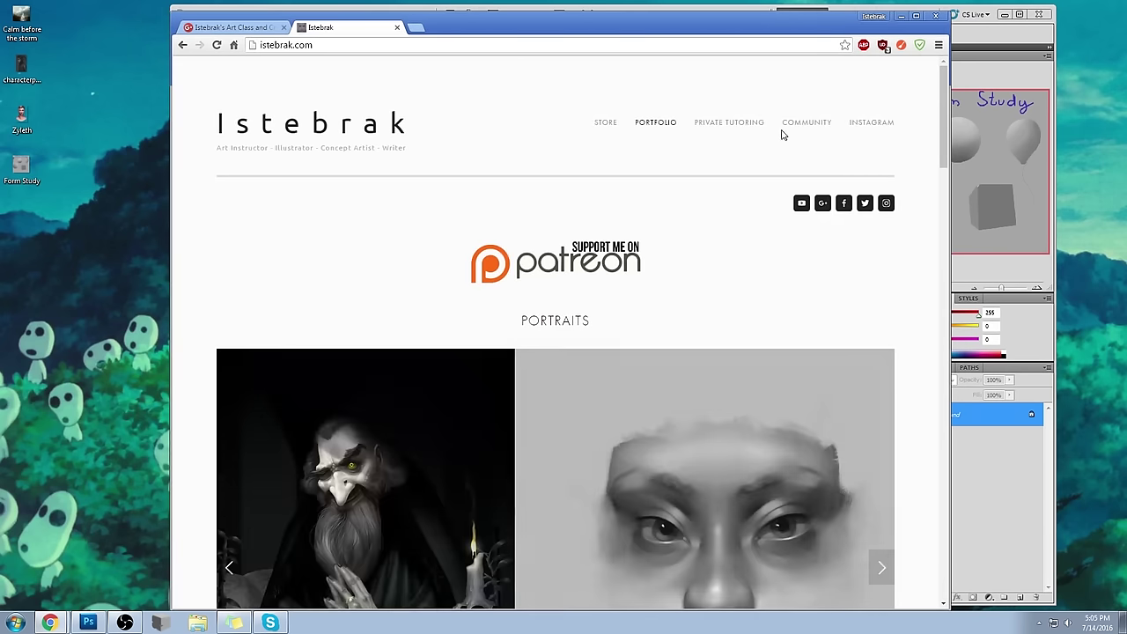
click(801, 124)
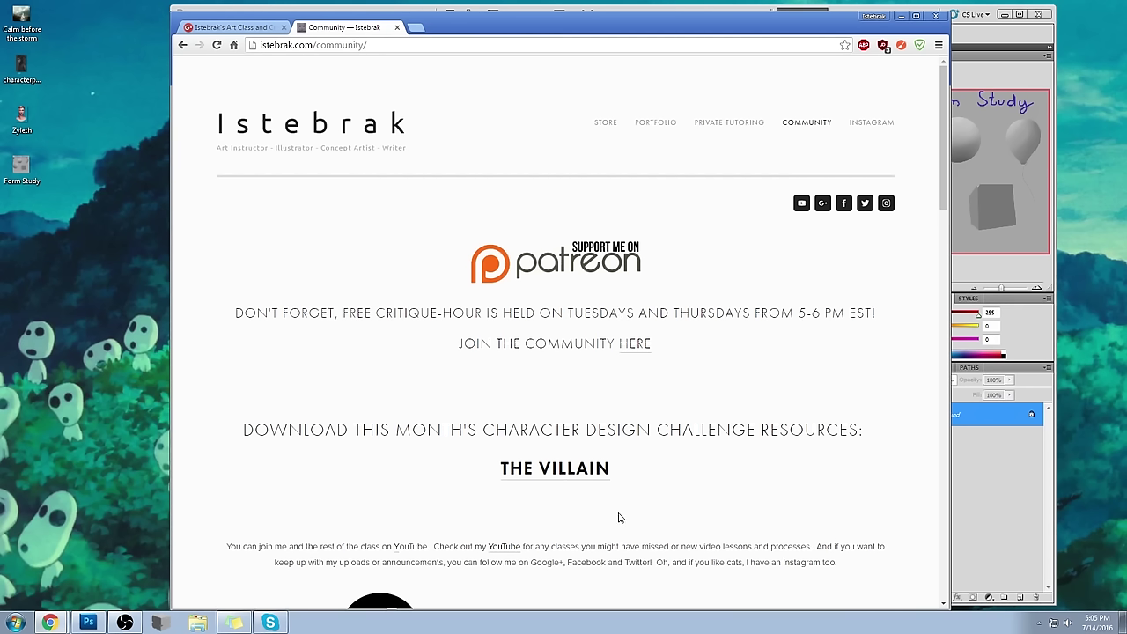
click(397, 28)
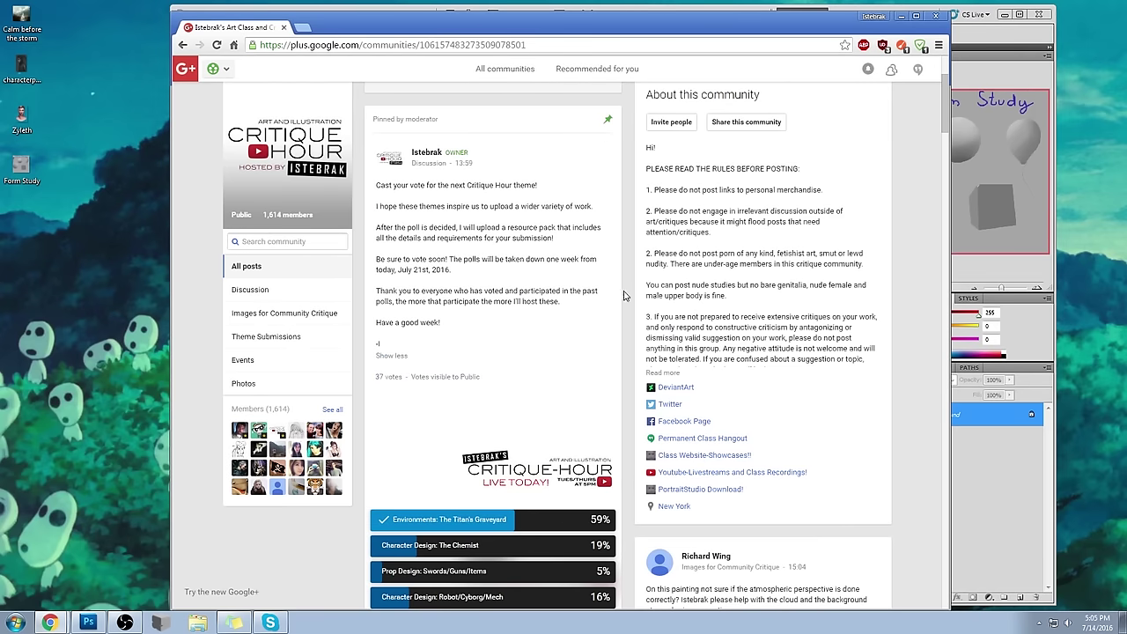
- Refocus the browser on the Critique Hour community page
scroll(623, 295, down, 2)
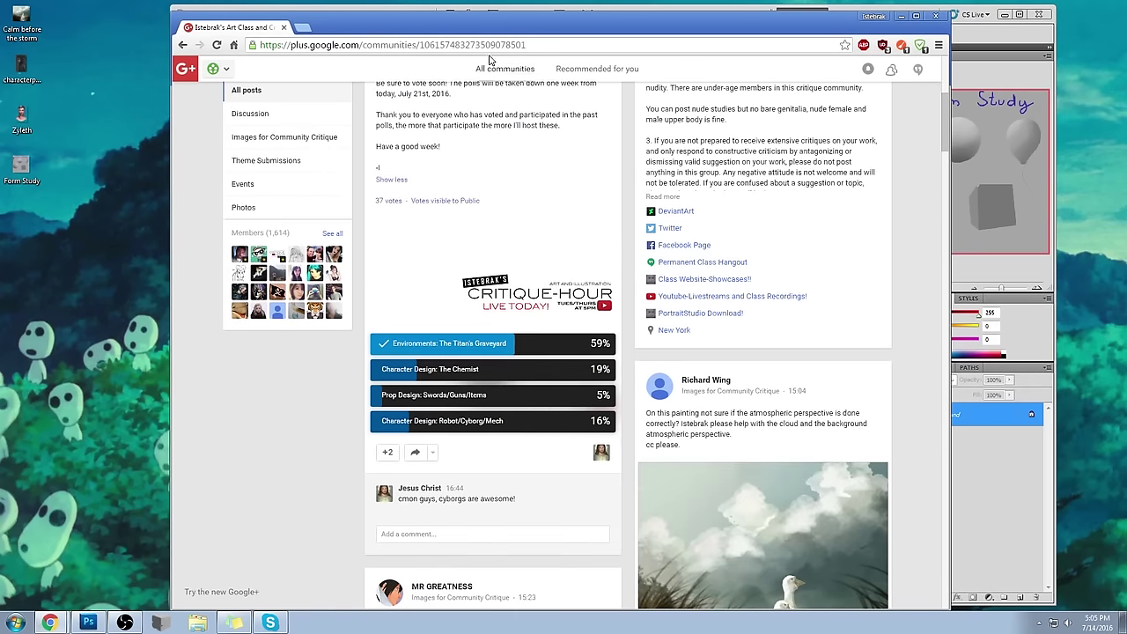
click(92, 92)
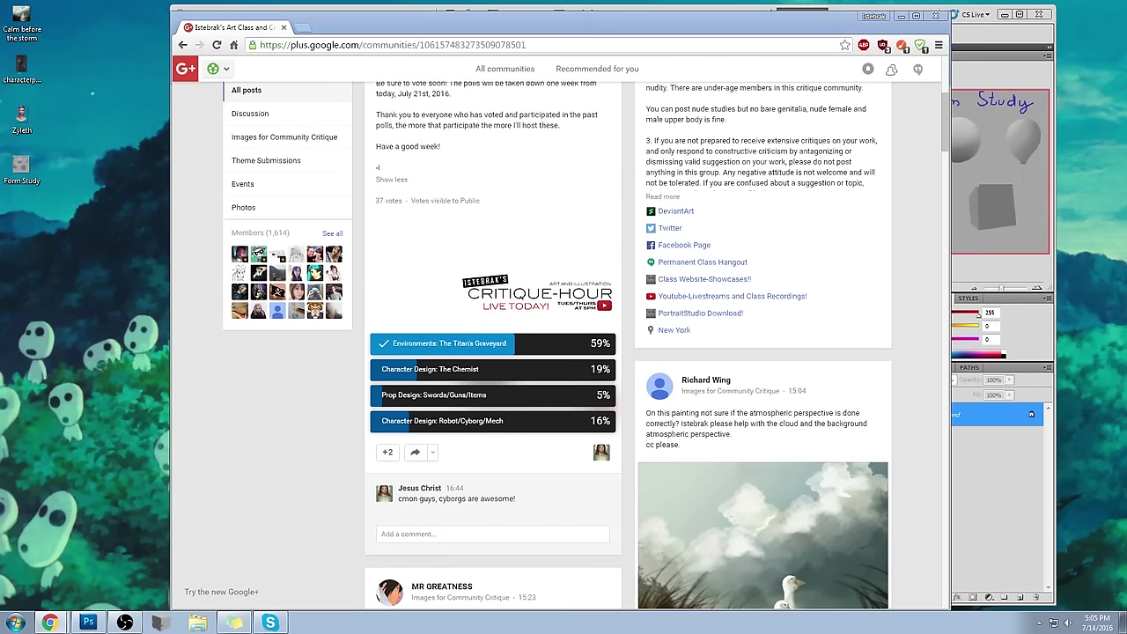
click(913, 220)
- Scroll through the community feed and check the current date and time in the calendar flyout
scroll(912, 221, down, 7)
scroll(914, 221, down, 5)
scroll(914, 220, up, 20)
scroll(913, 222, up, 1)
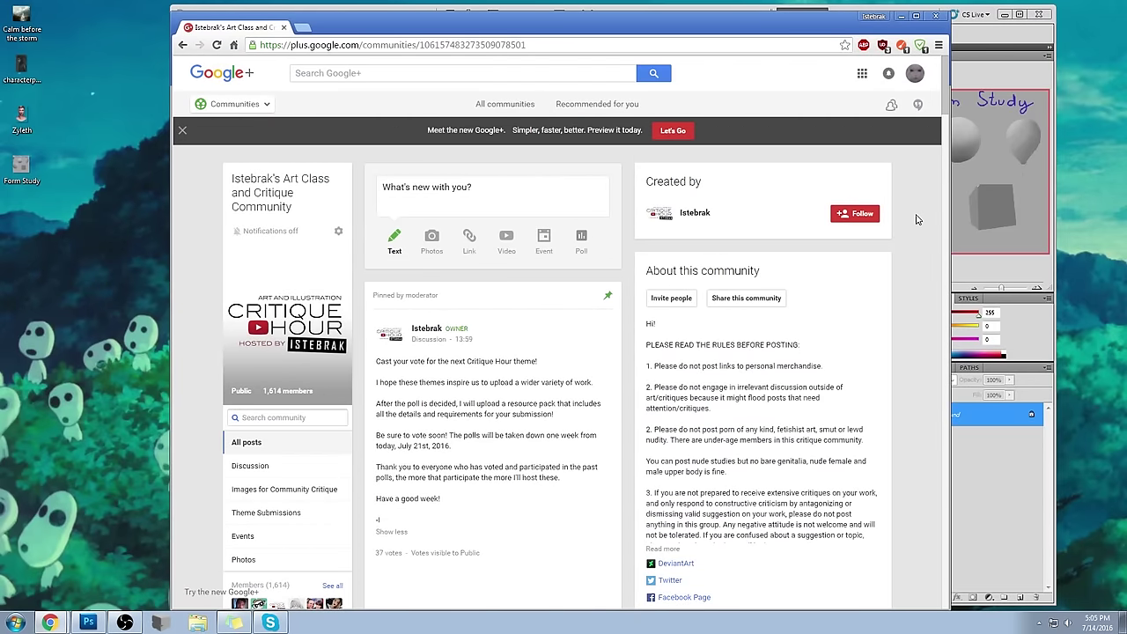
scroll(916, 220, down, 2)
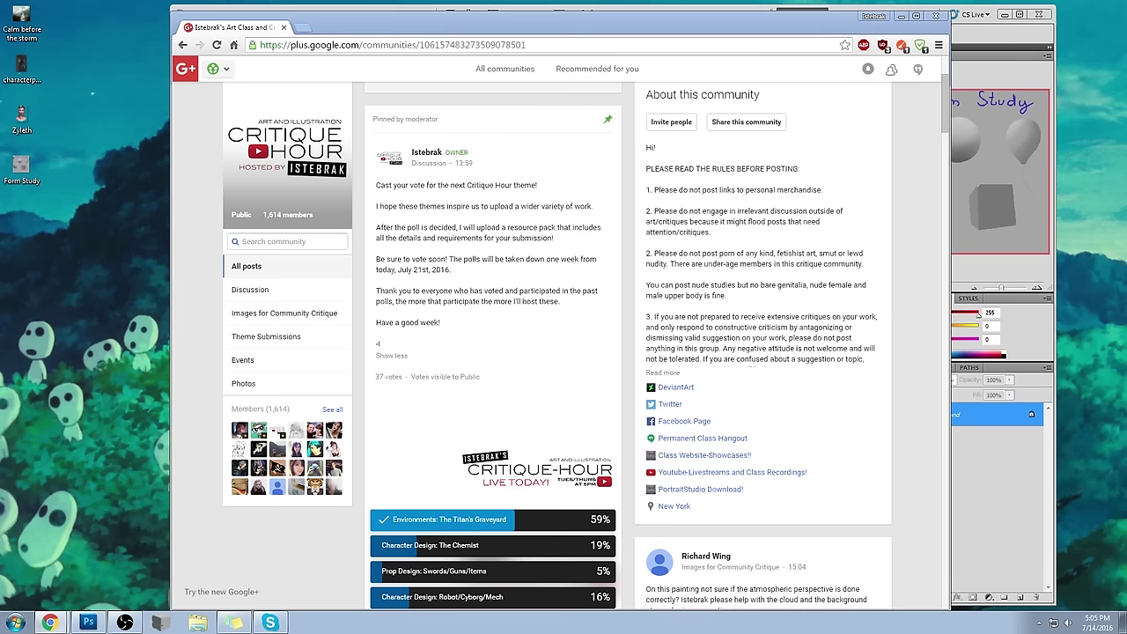
click(1076, 622)
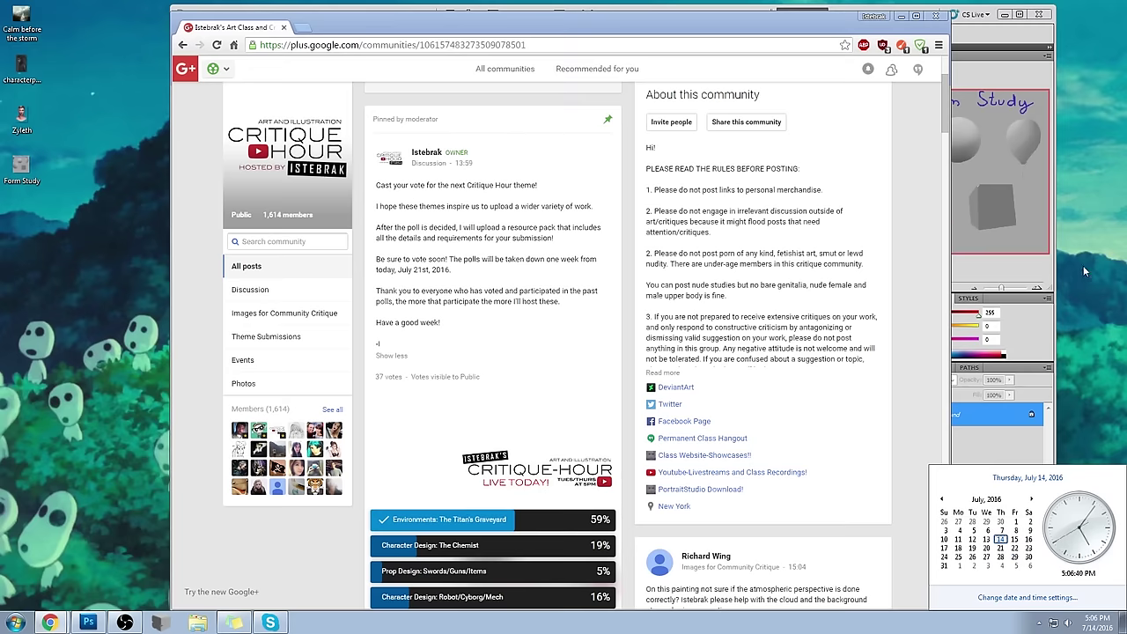
click(1092, 244)
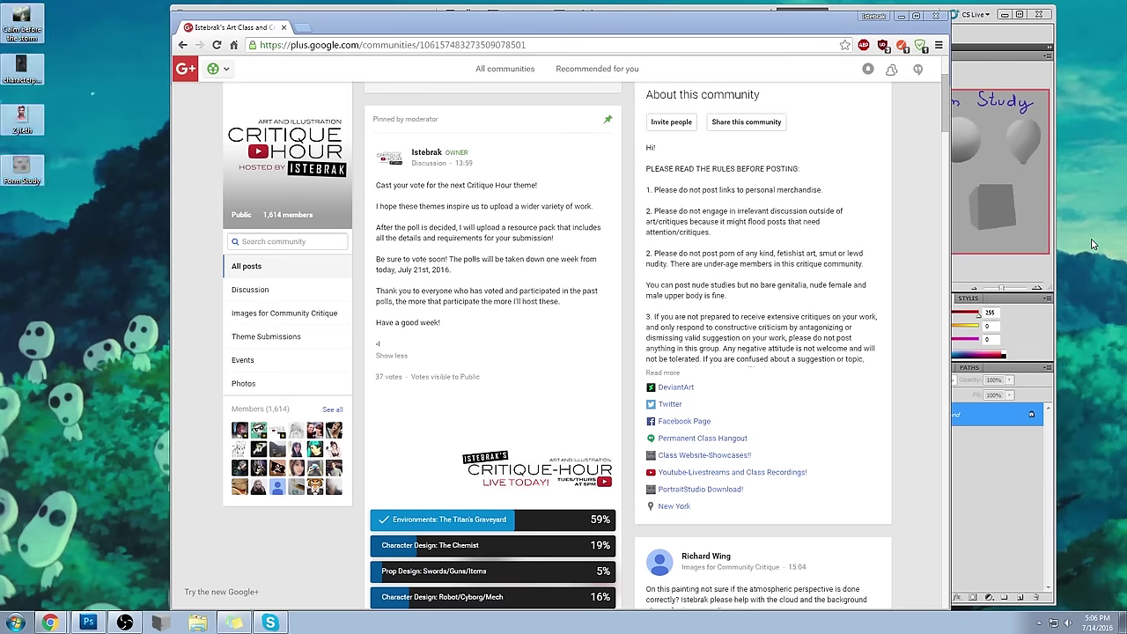
- Bring the browser forward, nudge it slightly up-left, and scroll the community feed
click(687, 21)
drag(687, 21, 666, 15)
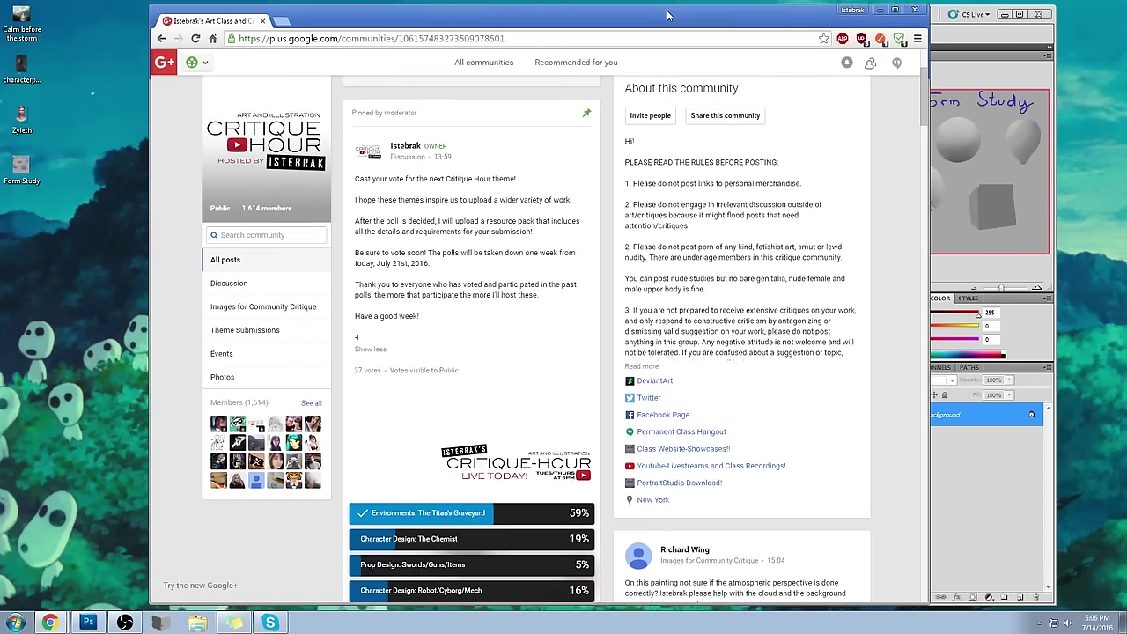
scroll(177, 163, down, 2)
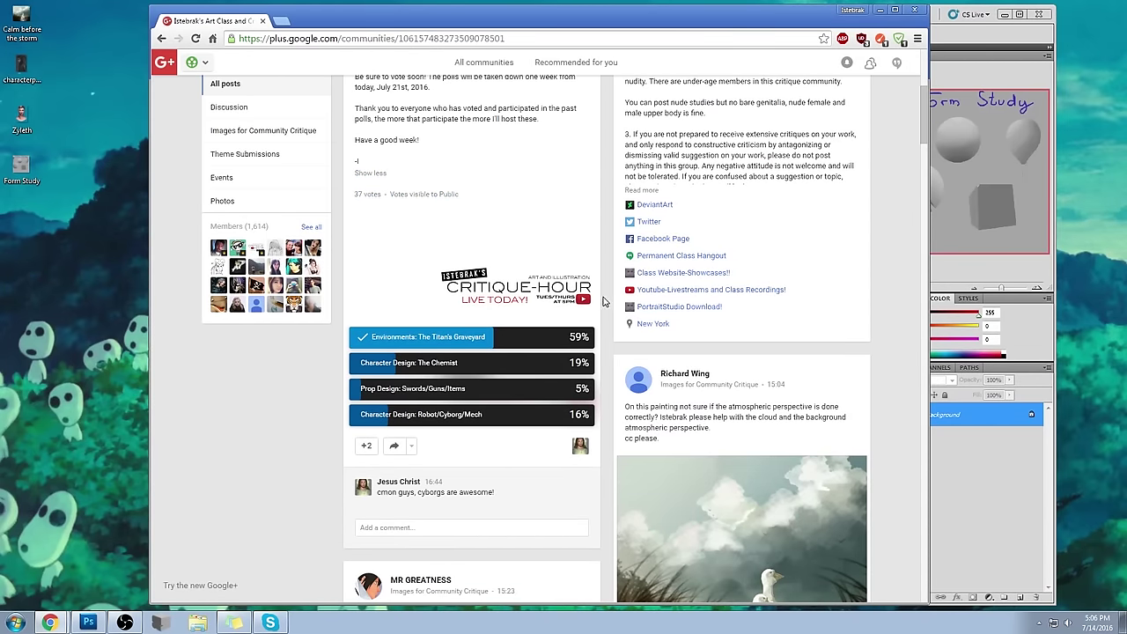
scroll(603, 302, up, 3)
scroll(603, 303, down, 4)
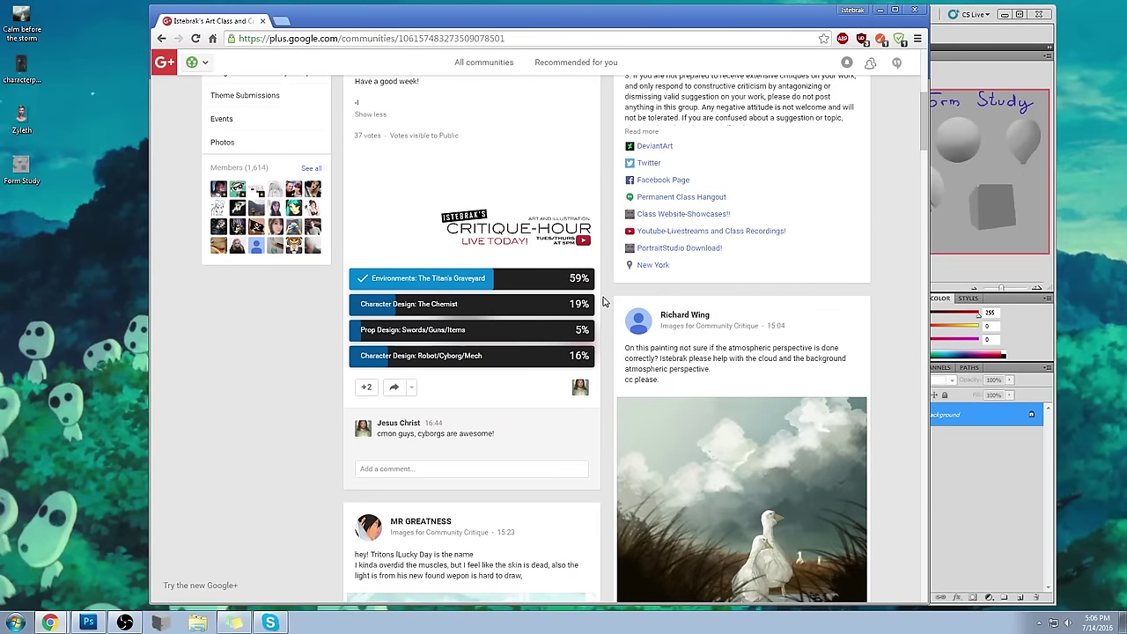
scroll(603, 302, down, 1)
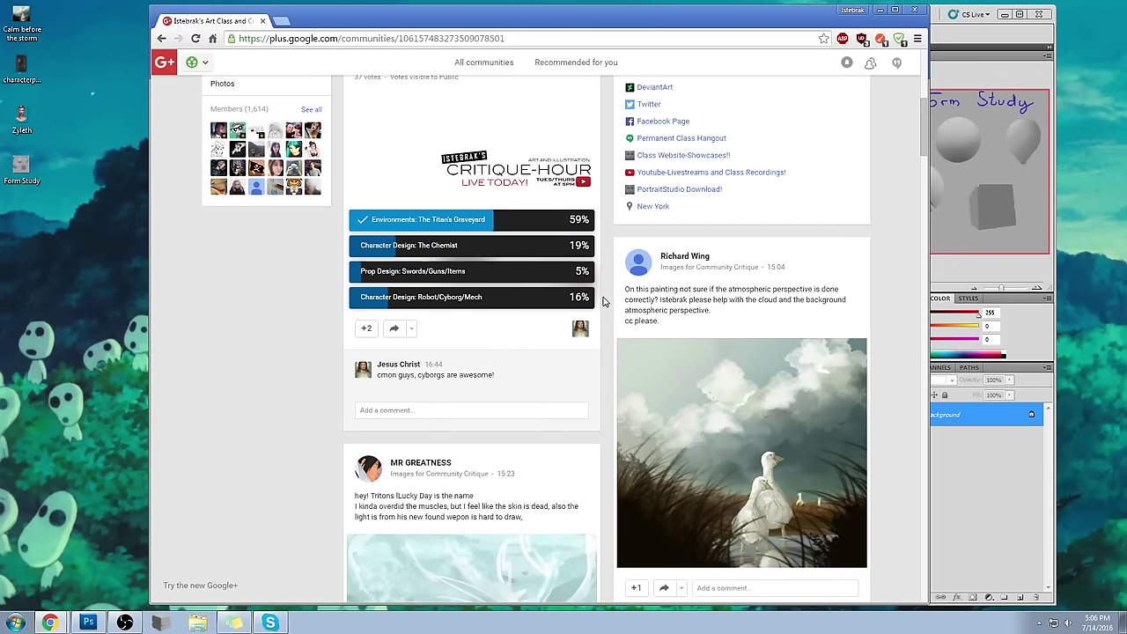
scroll(603, 302, up, 6)
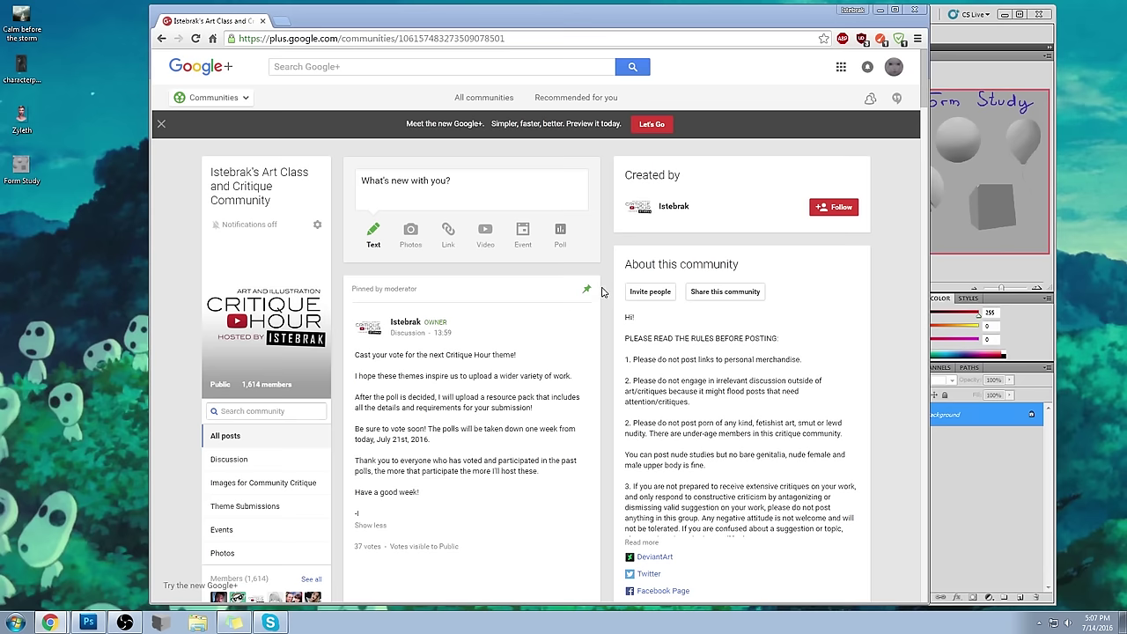
- Scroll further down the feed, then close the browser to reveal Photoshop
scroll(602, 293, down, 3)
scroll(602, 293, down, 5)
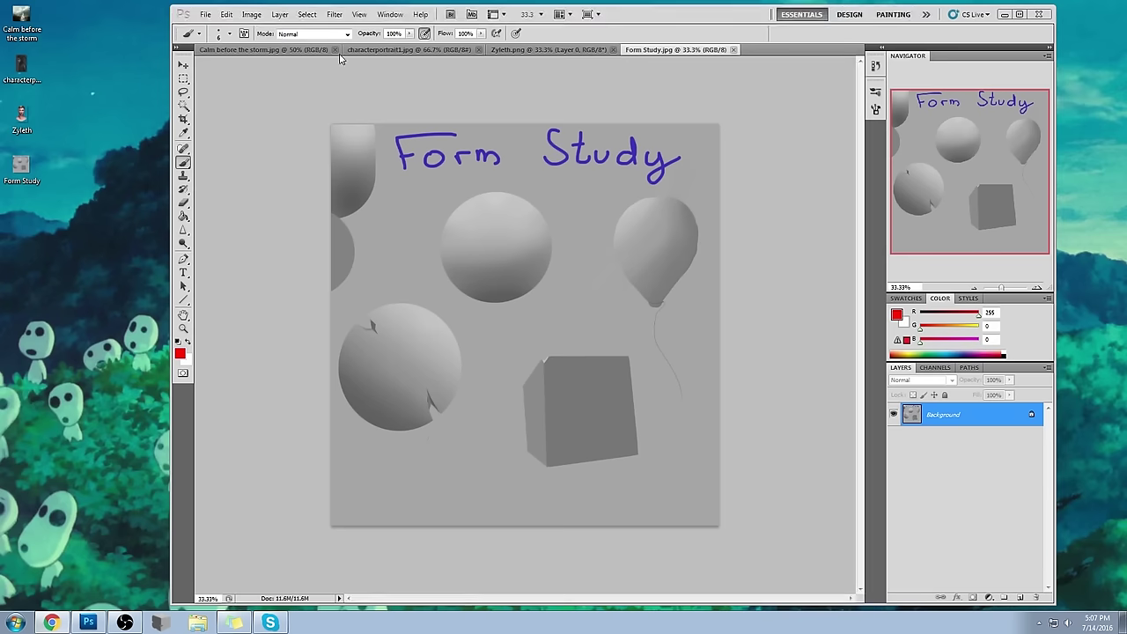
click(263, 20)
- Shift the Photoshop window left, bring it forward, and maximize it to fill the screen
drag(719, 14, 704, 15)
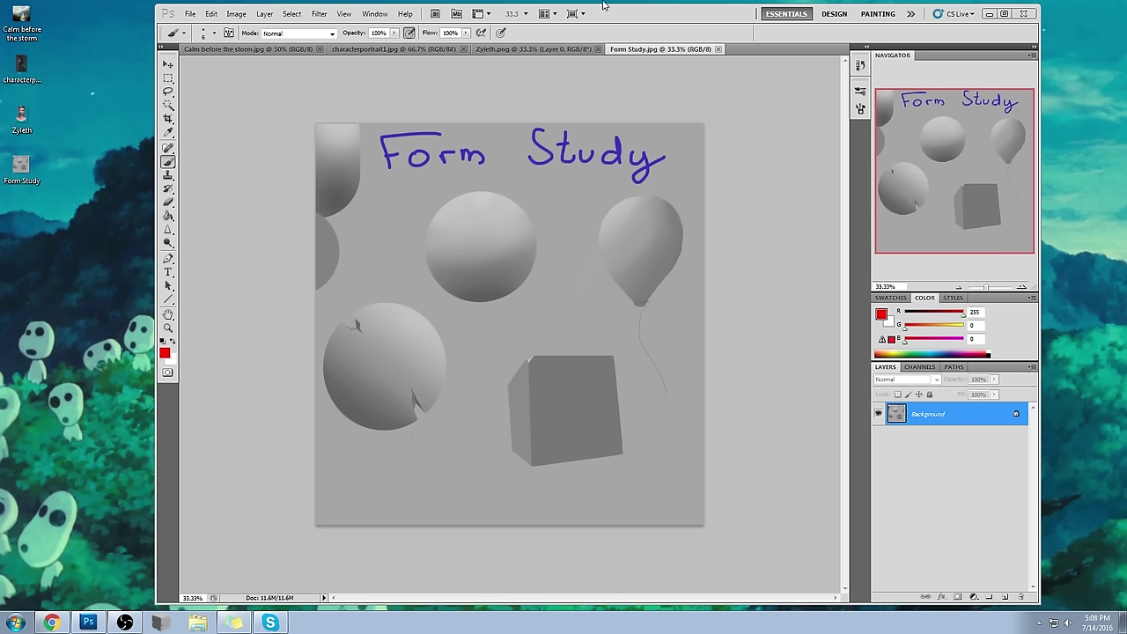
click(772, 176)
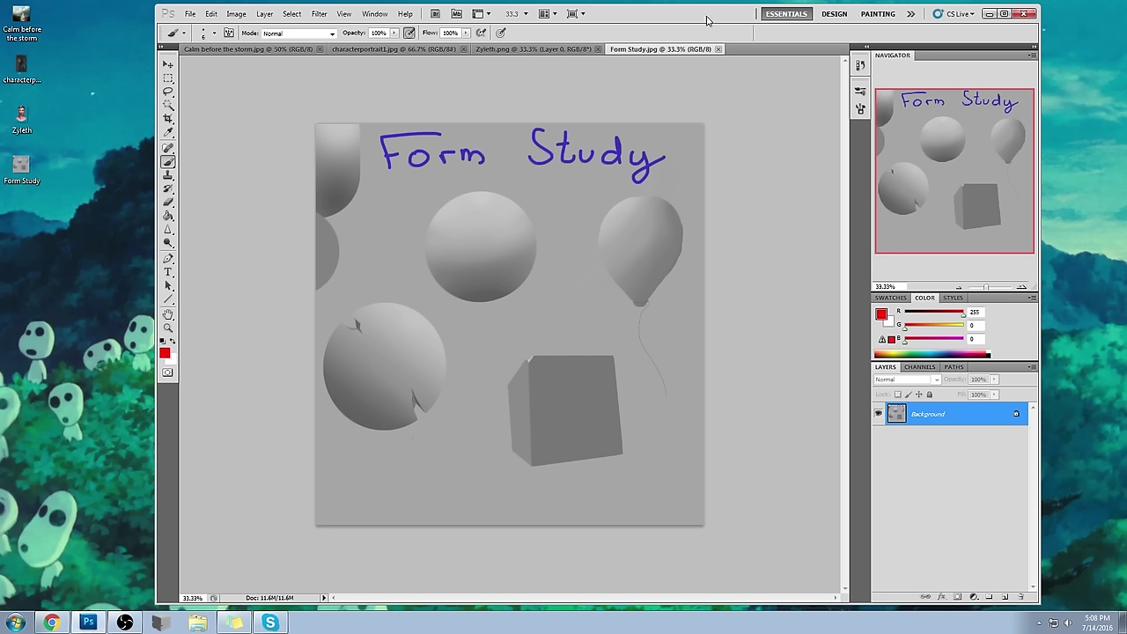
click(1076, 43)
click(810, 103)
click(1005, 14)
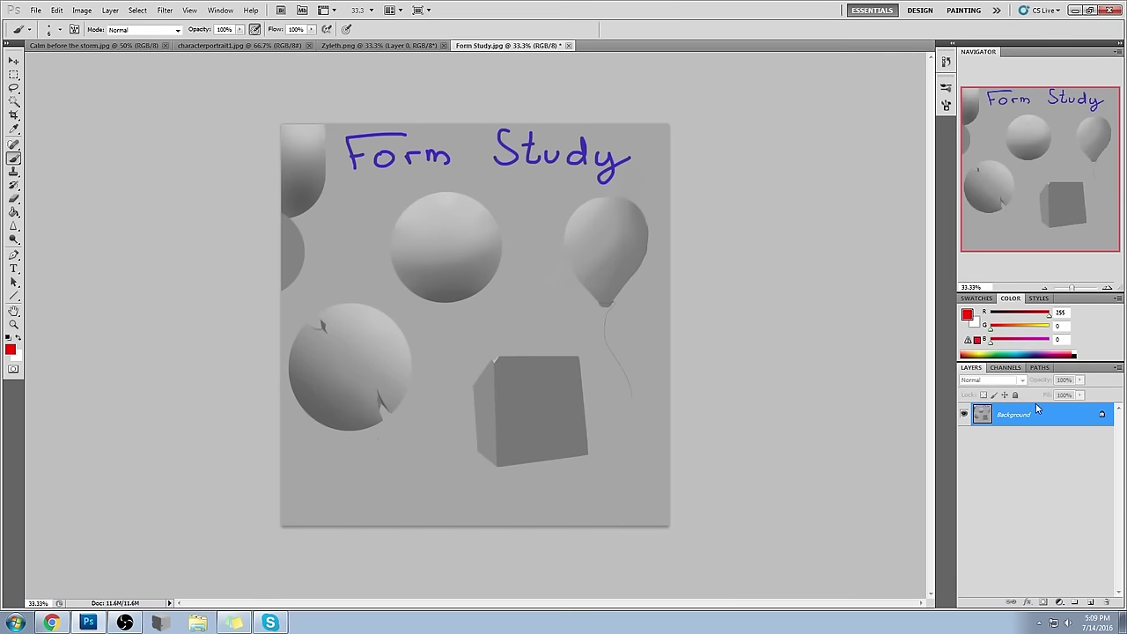
click(966, 314)
- Set the foreground colour to pure red and the brush to size 15
drag(851, 180, 872, 147)
click(993, 139)
key(b)
key(bracketright)
key(bracketright)
key(bracketright)
key(bracketright)
key(bracketright)
key(bracketright)
key(bracketleft)
key(bracketleft)
key(bracketleft)
- Sketch a red glass outline with rim, base, doubled walls and small ice cubes inside
mouse_move(422, 188)
mouse_down()
mouse_move(499, 363)
mouse_move(584, 189)
mouse_move(407, 184)
mouse_up()
mouse_move(448, 343)
mouse_down()
mouse_move(461, 381)
mouse_move(580, 378)
mouse_move(579, 333)
mouse_up()
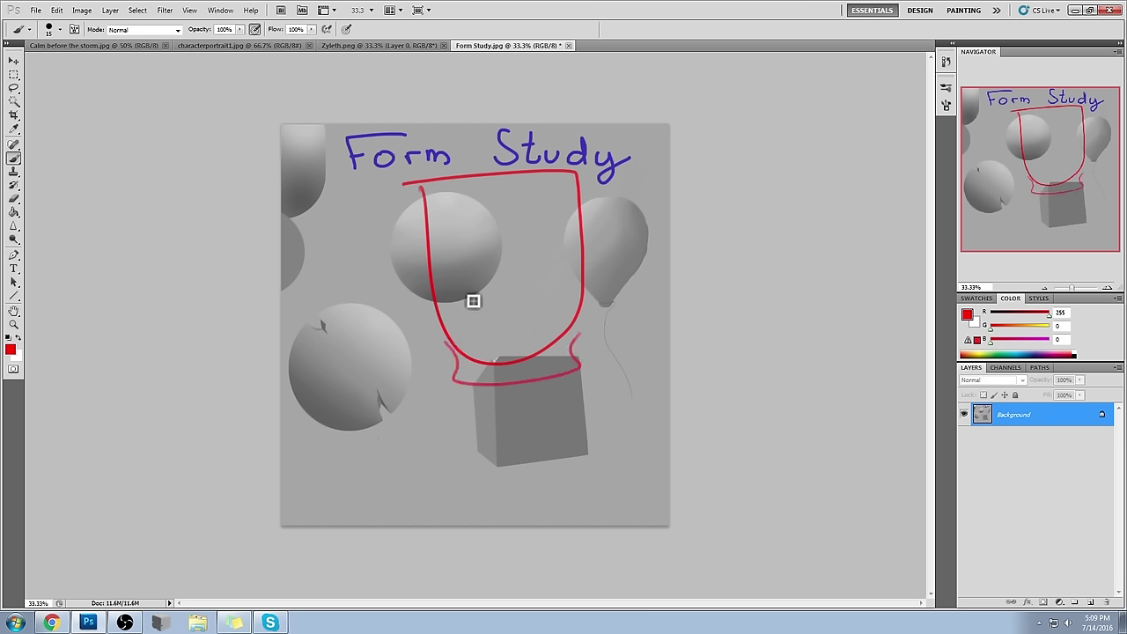
drag(419, 249, 470, 356)
drag(438, 238, 495, 365)
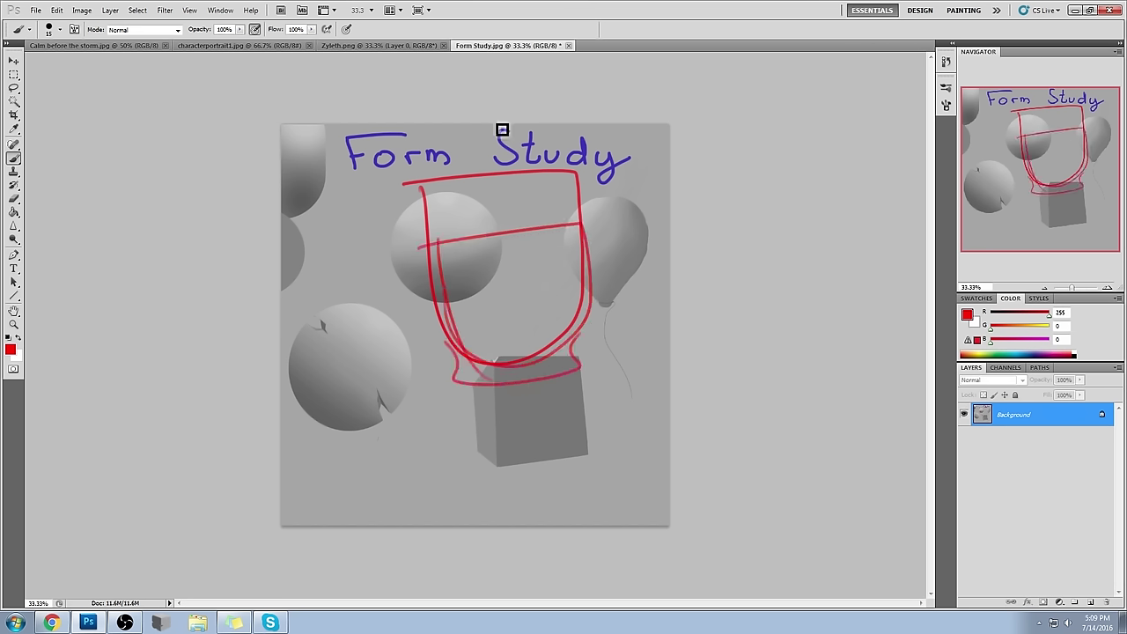
mouse_move(512, 254)
mouse_down()
mouse_move(500, 279)
mouse_move(526, 241)
mouse_up()
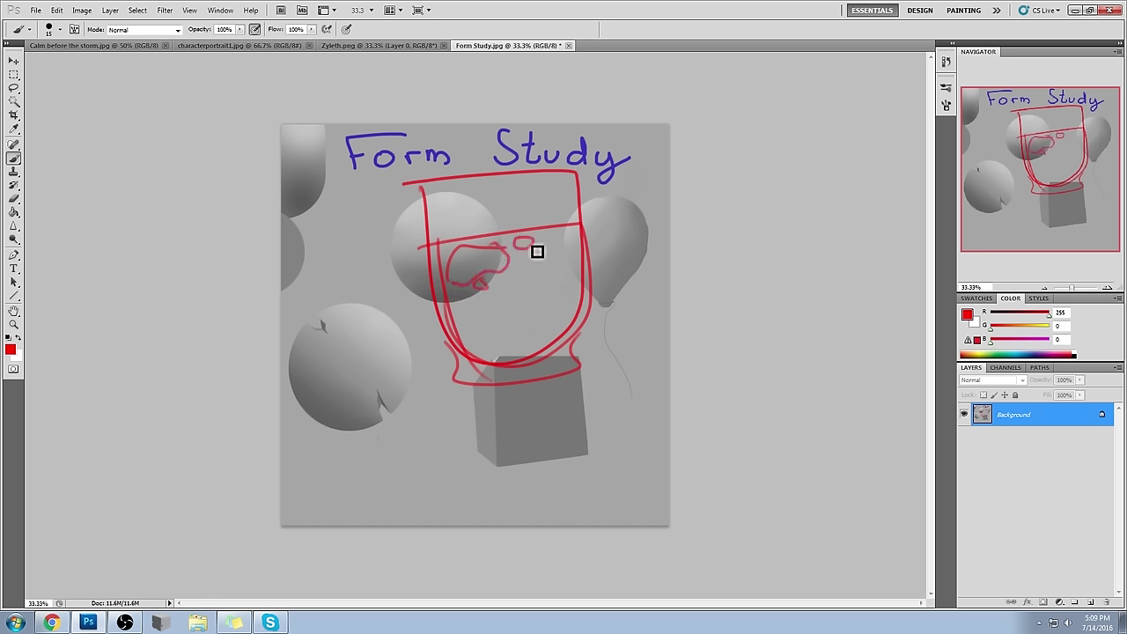
mouse_move(579, 230)
mouse_down()
mouse_move(551, 237)
mouse_move(582, 247)
mouse_move(556, 254)
mouse_move(572, 261)
mouse_move(553, 247)
mouse_move(561, 234)
mouse_move(572, 277)
mouse_move(550, 235)
mouse_up()
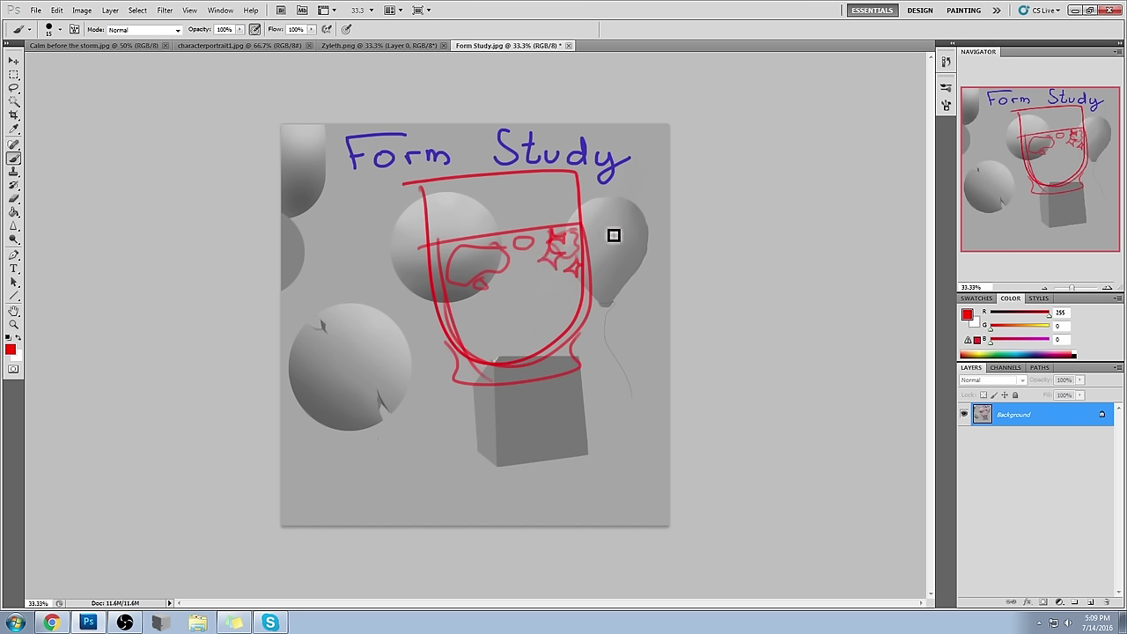
mouse_move(533, 273)
mouse_down()
mouse_move(534, 301)
mouse_move(559, 286)
mouse_move(506, 296)
mouse_up()
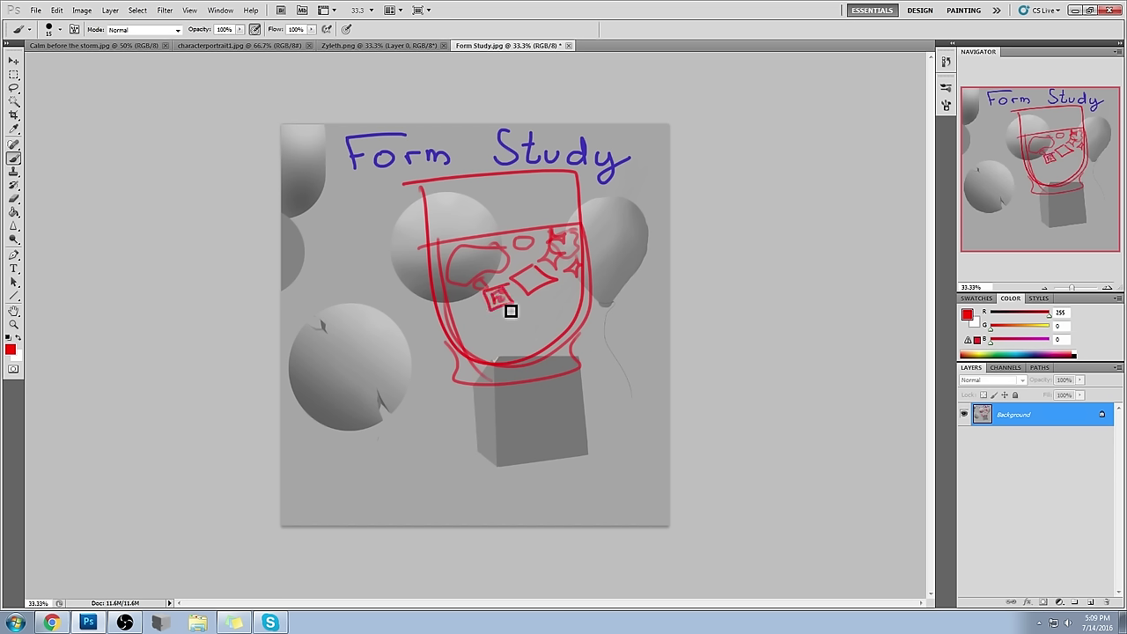
mouse_move(549, 310)
mouse_down()
mouse_move(544, 320)
mouse_move(553, 308)
mouse_up()
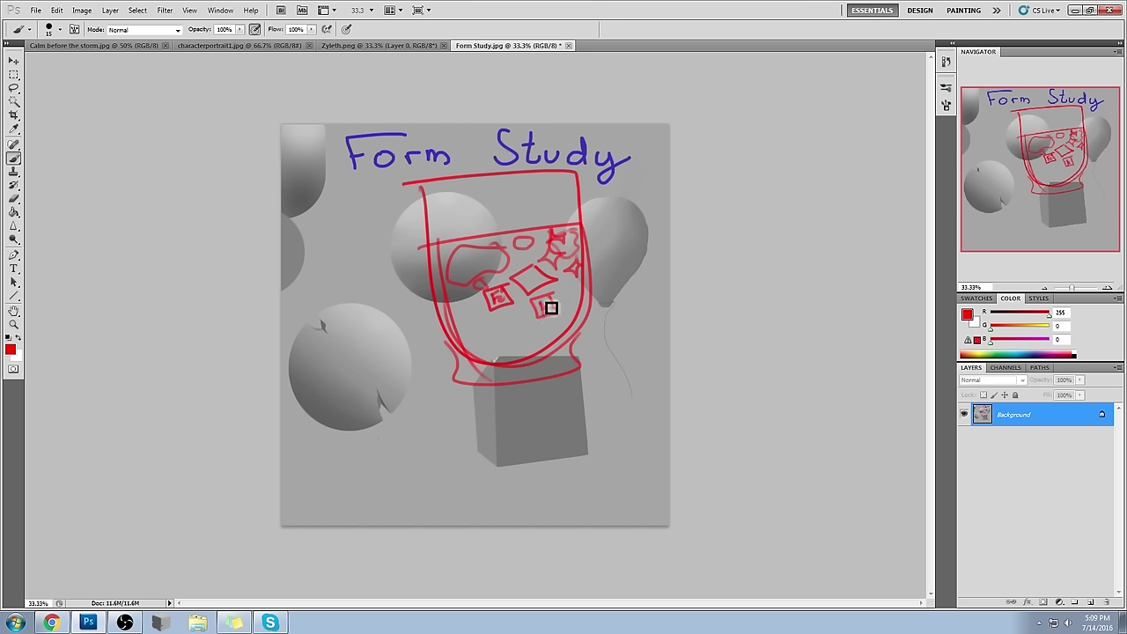
mouse_move(526, 309)
mouse_down()
mouse_move(516, 287)
mouse_move(538, 276)
mouse_move(544, 287)
mouse_move(521, 296)
mouse_move(547, 298)
mouse_up()
- Shade red liquid along the glass bottom and add small round bubbles inside
mouse_move(476, 355)
mouse_down()
mouse_move(543, 346)
mouse_move(531, 362)
mouse_move(570, 336)
mouse_move(520, 364)
mouse_move(543, 356)
mouse_move(485, 357)
mouse_move(562, 340)
mouse_move(570, 314)
mouse_move(578, 328)
mouse_move(557, 353)
mouse_move(496, 365)
mouse_move(476, 328)
mouse_move(468, 345)
mouse_move(496, 369)
mouse_move(539, 362)
mouse_move(574, 331)
mouse_up()
alt+click(563, 344)
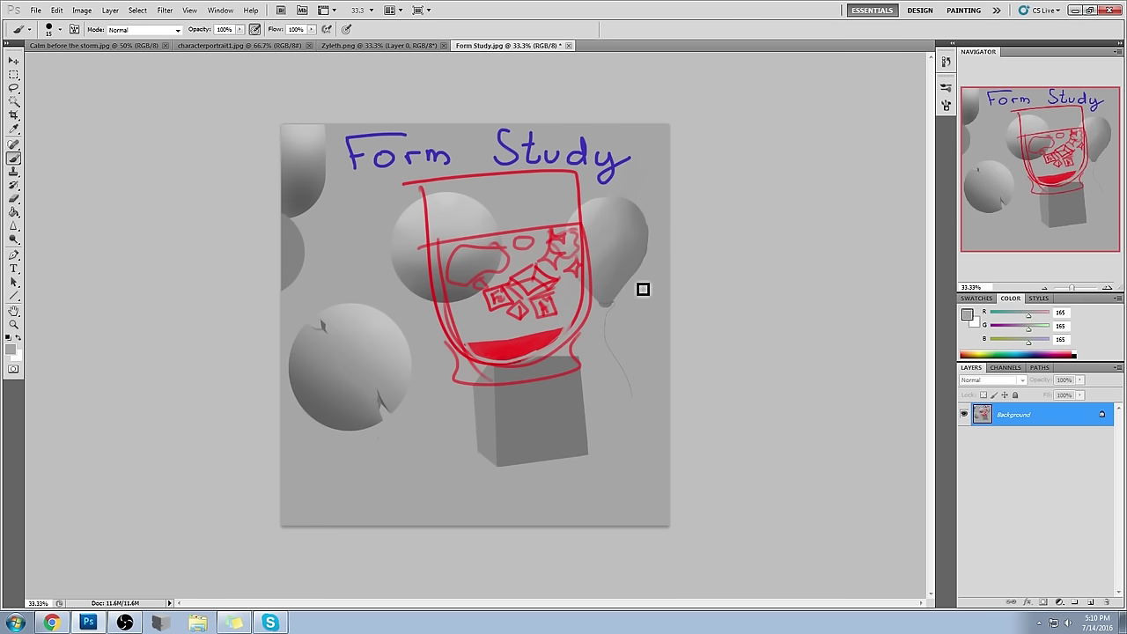
alt+click(509, 353)
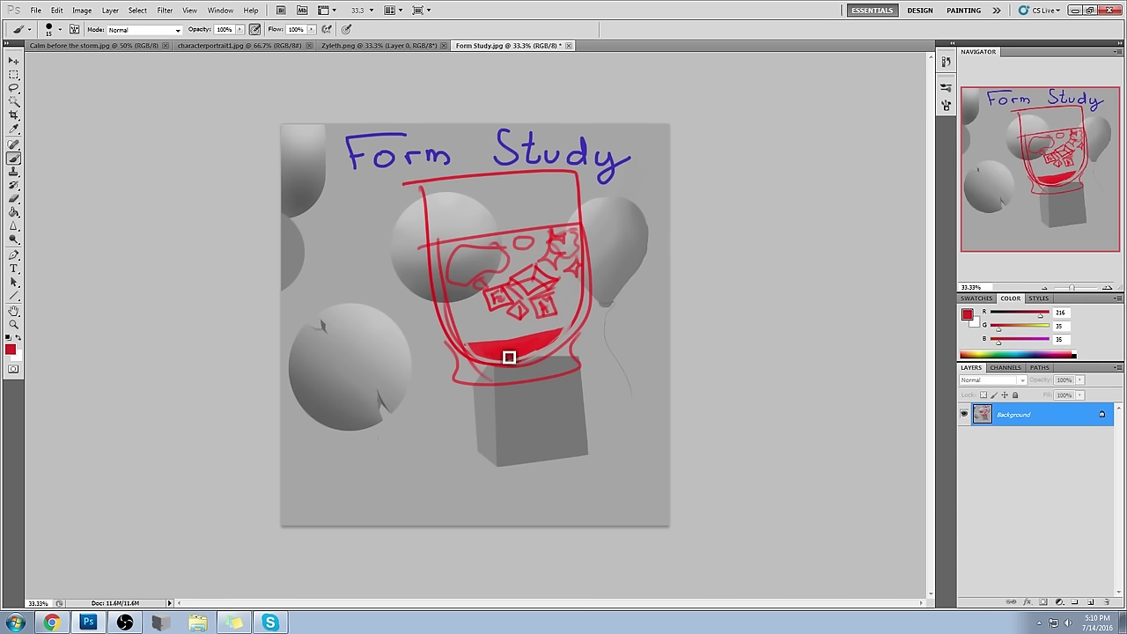
mouse_move(484, 351)
mouse_down()
mouse_move(554, 342)
mouse_move(489, 349)
mouse_move(519, 347)
mouse_move(507, 350)
mouse_move(524, 357)
mouse_move(565, 341)
mouse_move(546, 356)
mouse_move(572, 327)
mouse_move(552, 351)
mouse_move(516, 362)
mouse_move(550, 356)
mouse_move(493, 365)
mouse_move(478, 352)
mouse_move(567, 335)
mouse_move(480, 355)
mouse_up()
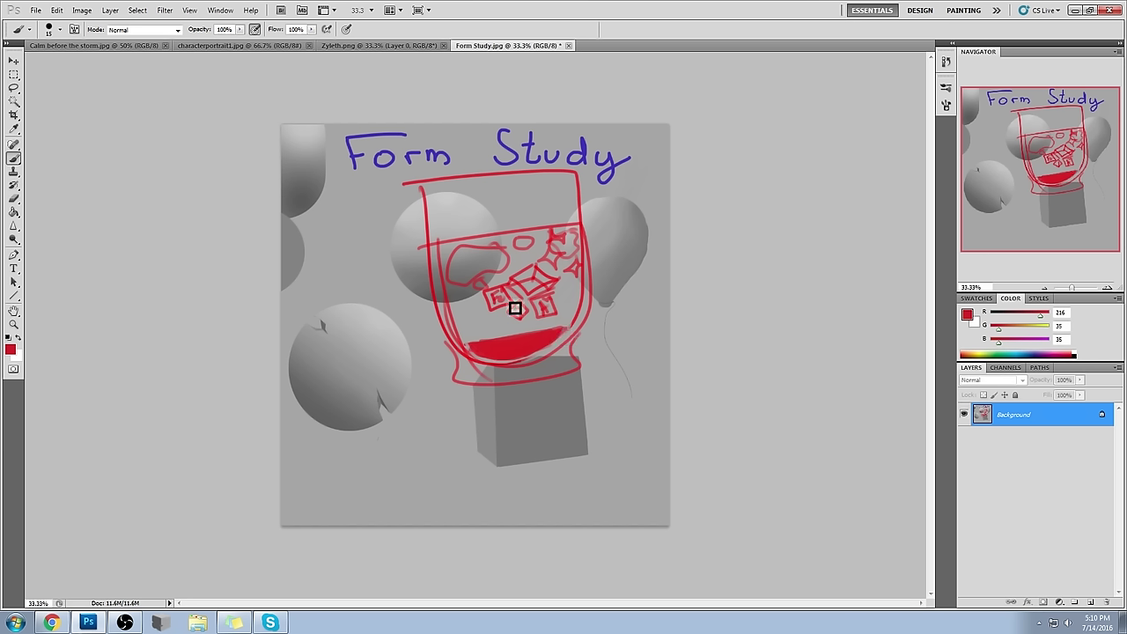
drag(470, 312, 478, 320)
key(alt)
drag(487, 309, 487, 310)
drag(581, 309, 502, 327)
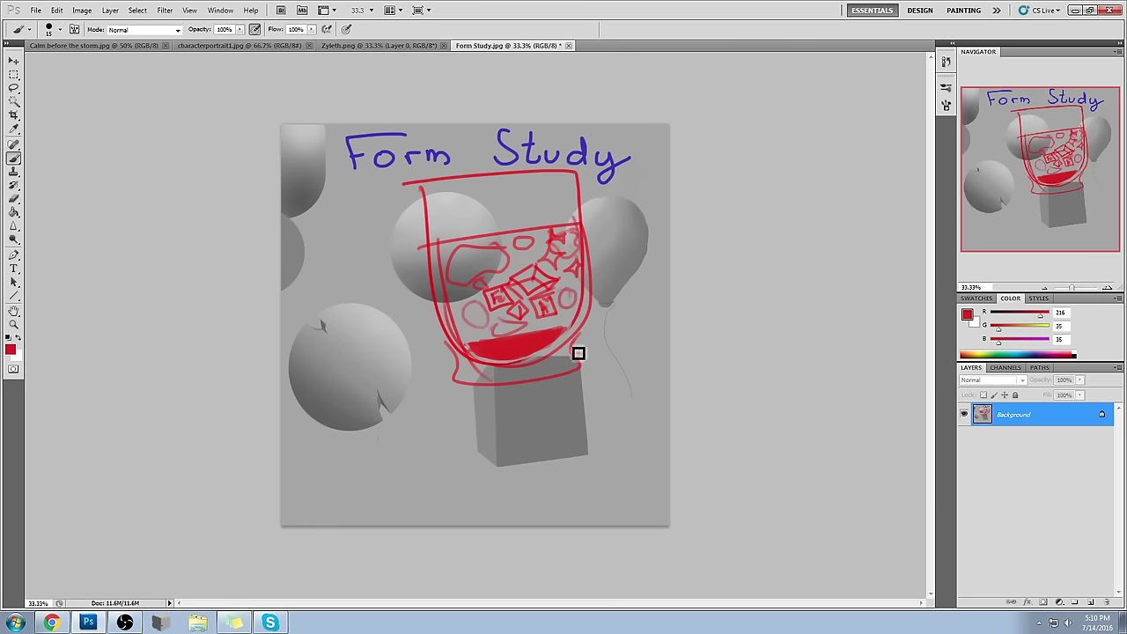
- Undo two extra rim strokes, scribble red on the grey box, and circle the ice cubes
drag(585, 176, 582, 237)
drag(604, 297, 593, 240)
key(ctrl+alt+z)
key(ctrl+alt+z)
mouse_move(519, 411)
mouse_down()
mouse_move(546, 424)
mouse_move(516, 426)
mouse_move(579, 421)
mouse_move(490, 440)
mouse_move(566, 435)
mouse_up()
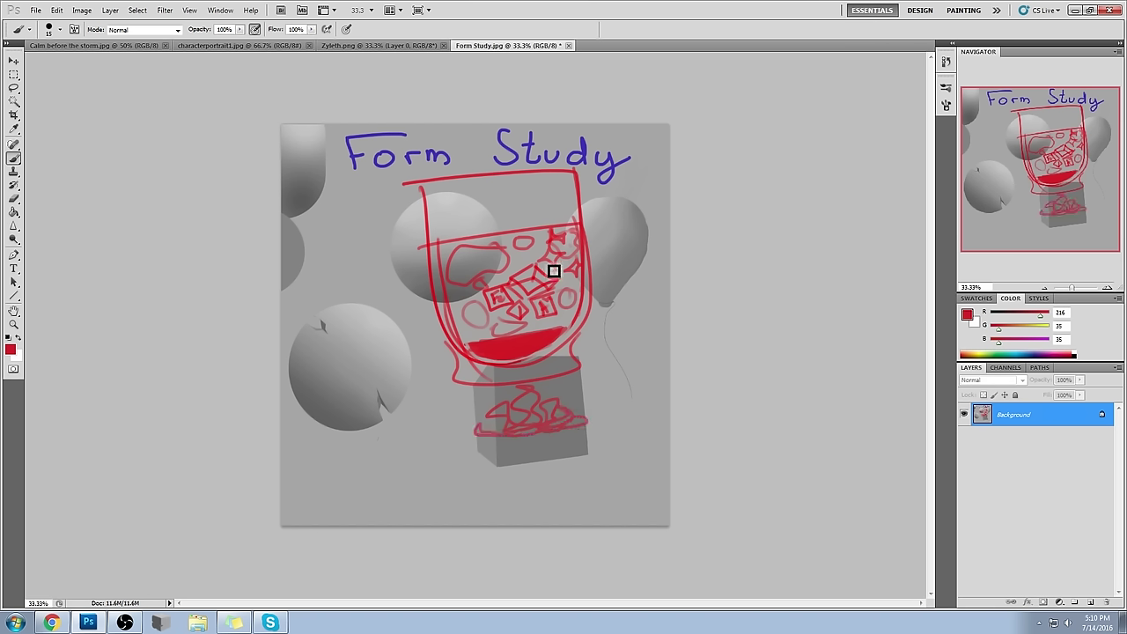
mouse_move(557, 327)
mouse_down()
mouse_move(545, 268)
mouse_move(487, 315)
mouse_move(567, 297)
mouse_move(482, 291)
mouse_move(563, 311)
mouse_move(522, 268)
mouse_move(548, 325)
mouse_move(563, 273)
mouse_move(488, 289)
mouse_move(494, 256)
mouse_move(505, 289)
mouse_move(532, 297)
mouse_up()
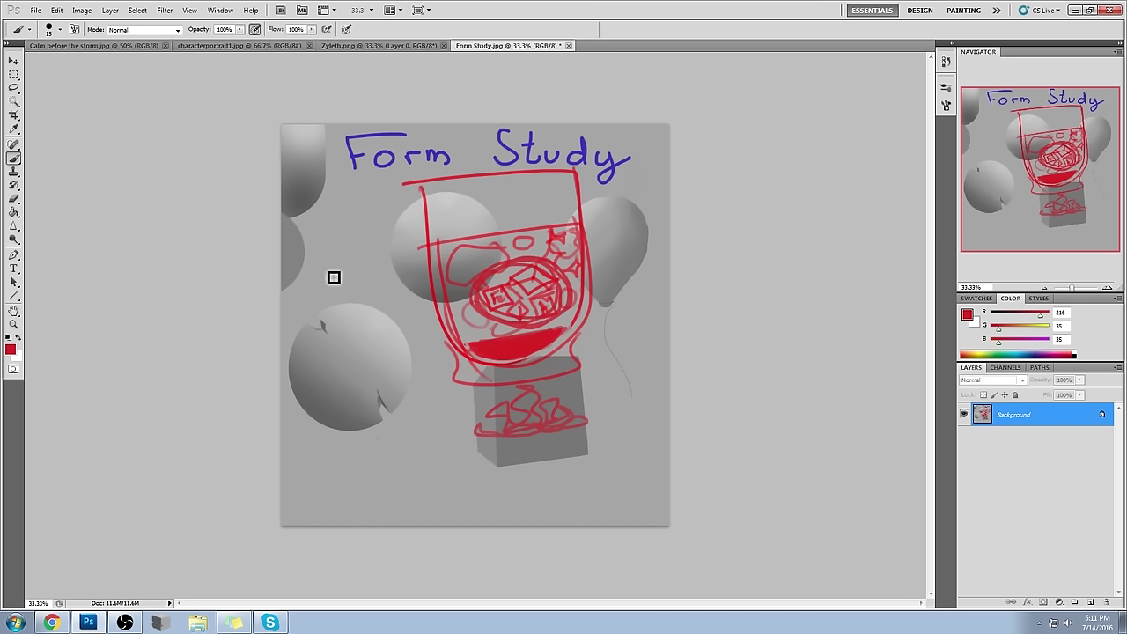
- Sketch a red diamond, box outline and circle, then draw a blue ellipse around the ice cubes
mouse_move(377, 188)
mouse_down()
mouse_move(327, 262)
mouse_move(369, 328)
mouse_move(385, 196)
mouse_move(398, 292)
mouse_move(361, 322)
mouse_up()
mouse_move(379, 428)
mouse_down()
mouse_move(450, 458)
mouse_move(358, 427)
mouse_move(403, 390)
mouse_move(445, 393)
mouse_move(478, 425)
mouse_move(449, 454)
mouse_up()
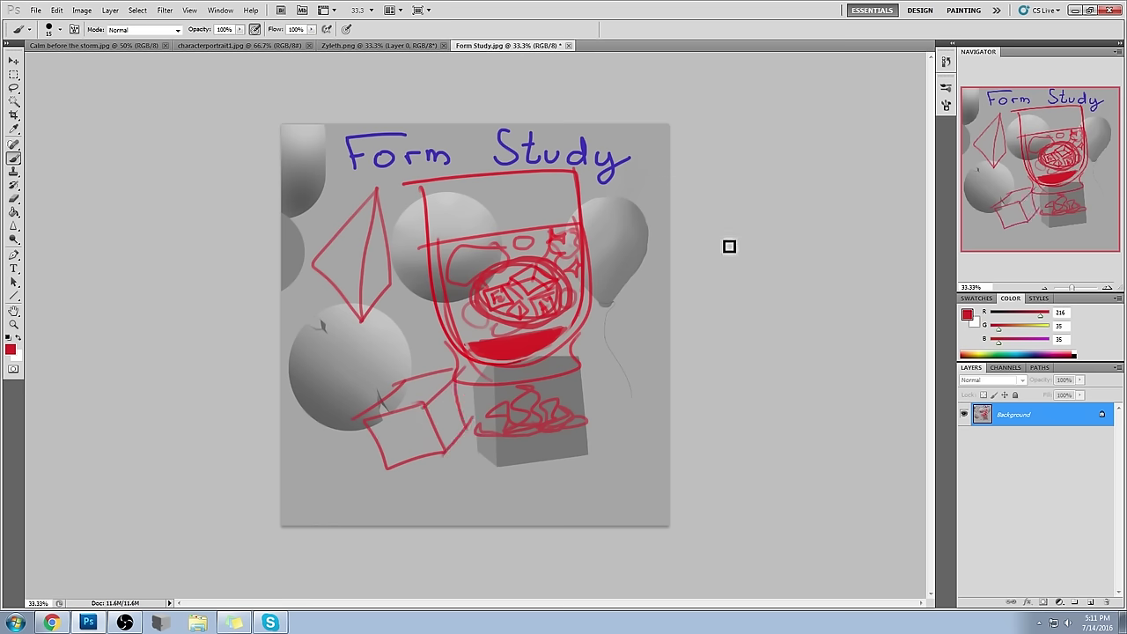
mouse_move(574, 443)
mouse_down()
mouse_move(621, 475)
mouse_move(569, 499)
mouse_move(603, 442)
mouse_move(602, 455)
mouse_move(604, 445)
mouse_move(631, 460)
mouse_move(609, 491)
mouse_move(573, 504)
mouse_move(588, 481)
mouse_up()
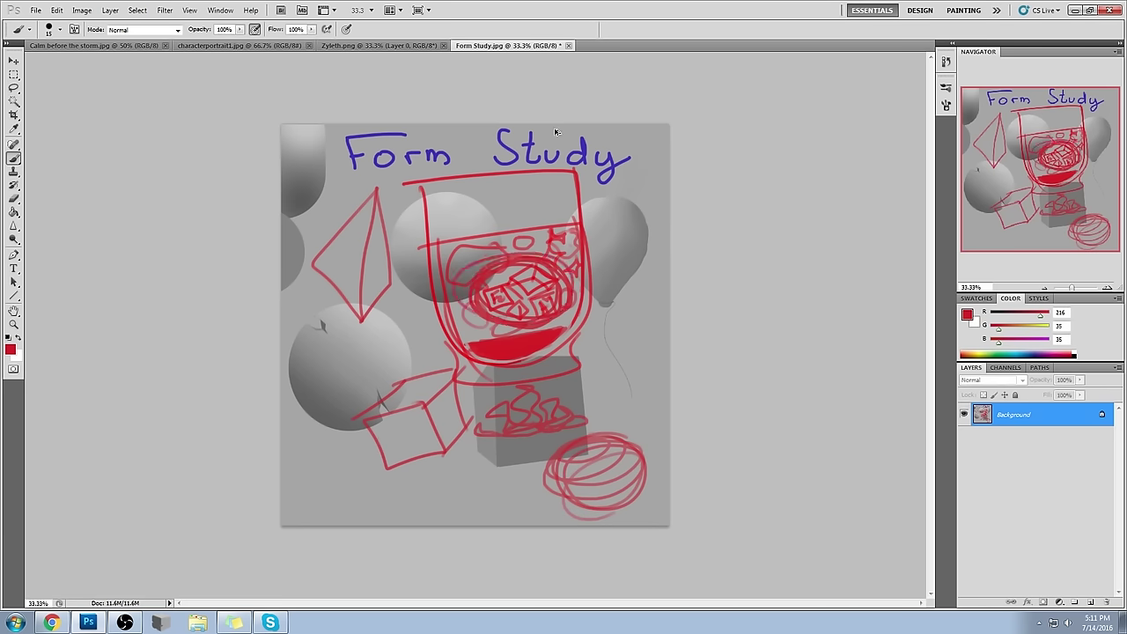
alt+click(582, 152)
mouse_move(556, 260)
mouse_down()
mouse_move(501, 328)
mouse_move(541, 270)
mouse_move(520, 336)
mouse_move(510, 263)
mouse_move(580, 301)
mouse_move(452, 268)
mouse_move(508, 216)
mouse_move(570, 234)
mouse_move(447, 331)
mouse_move(545, 359)
mouse_move(508, 353)
mouse_move(471, 320)
mouse_move(449, 269)
mouse_move(469, 170)
mouse_move(505, 231)
mouse_move(503, 176)
mouse_move(587, 215)
mouse_move(550, 153)
mouse_move(537, 277)
mouse_move(546, 283)
mouse_move(487, 282)
mouse_move(597, 310)
mouse_move(494, 281)
mouse_move(583, 320)
mouse_move(509, 273)
mouse_move(571, 327)
mouse_move(493, 263)
mouse_move(458, 282)
mouse_move(526, 242)
mouse_move(437, 267)
mouse_move(580, 241)
mouse_move(555, 255)
mouse_move(583, 263)
mouse_move(574, 280)
mouse_move(589, 283)
mouse_move(592, 324)
mouse_move(539, 362)
mouse_move(518, 365)
mouse_move(538, 344)
mouse_move(480, 360)
mouse_move(495, 342)
mouse_move(462, 342)
mouse_move(476, 317)
mouse_move(453, 318)
mouse_move(469, 284)
mouse_move(460, 278)
mouse_move(479, 293)
mouse_move(461, 322)
mouse_move(503, 324)
mouse_move(494, 356)
mouse_move(547, 337)
mouse_move(607, 294)
mouse_up()
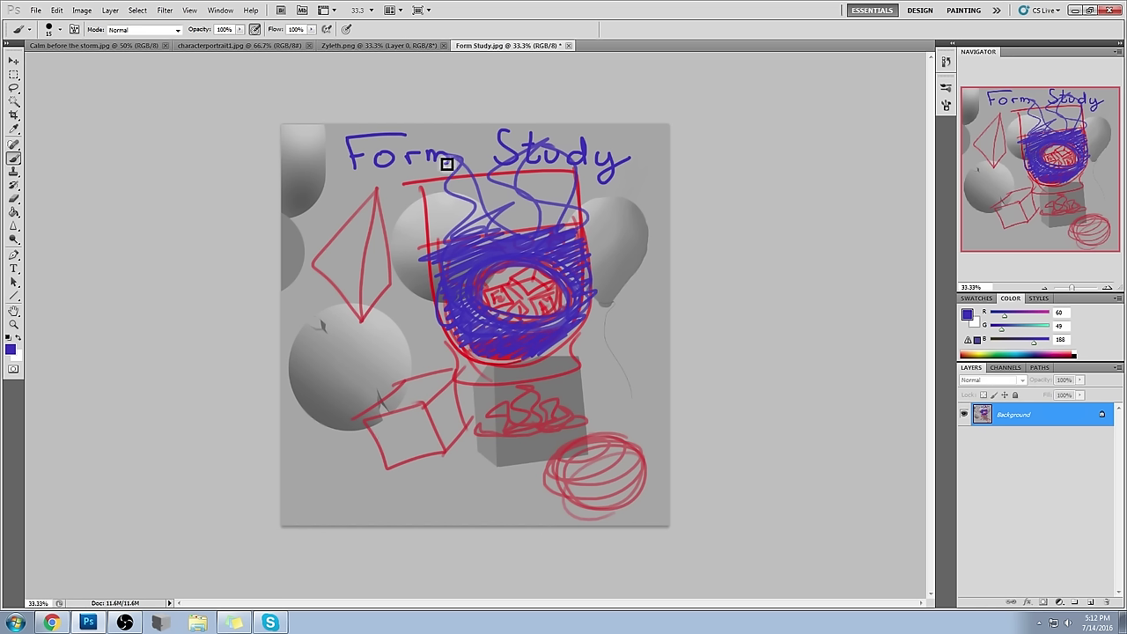
- Draw and undo a blue arrow beside the balloon, then wrap the left sphere in blue contour rings
mouse_move(651, 191)
mouse_down()
mouse_move(615, 206)
mouse_move(633, 235)
mouse_up()
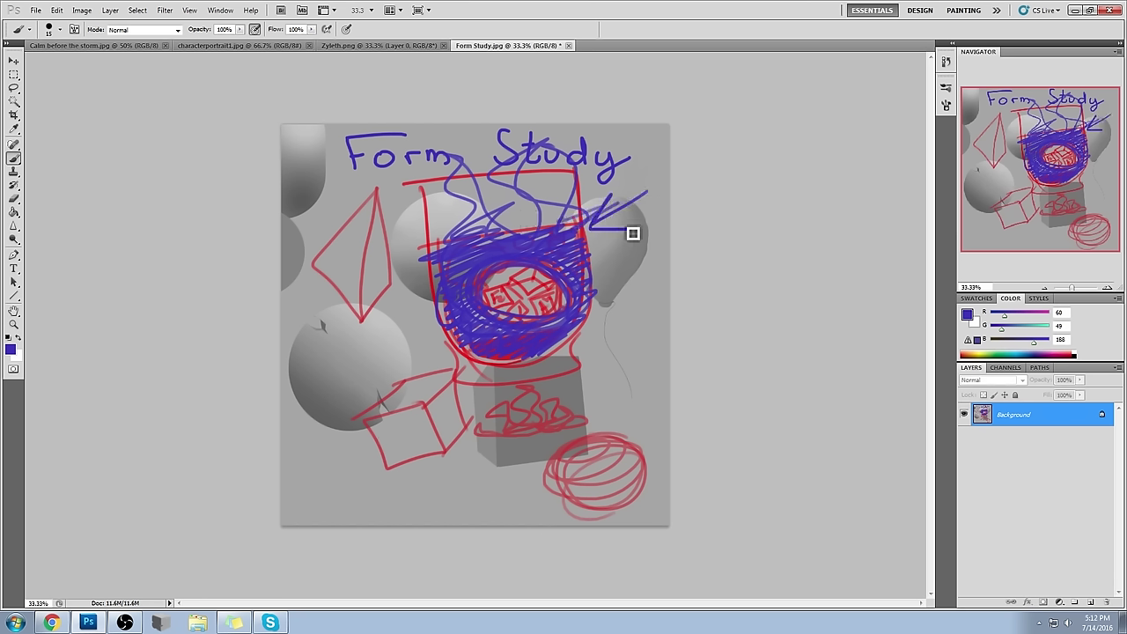
key(ctrl+alt+z)
key(ctrl+alt+z)
mouse_move(311, 328)
mouse_down()
mouse_move(297, 344)
mouse_move(403, 330)
mouse_move(412, 316)
mouse_move(388, 327)
mouse_move(382, 303)
mouse_up()
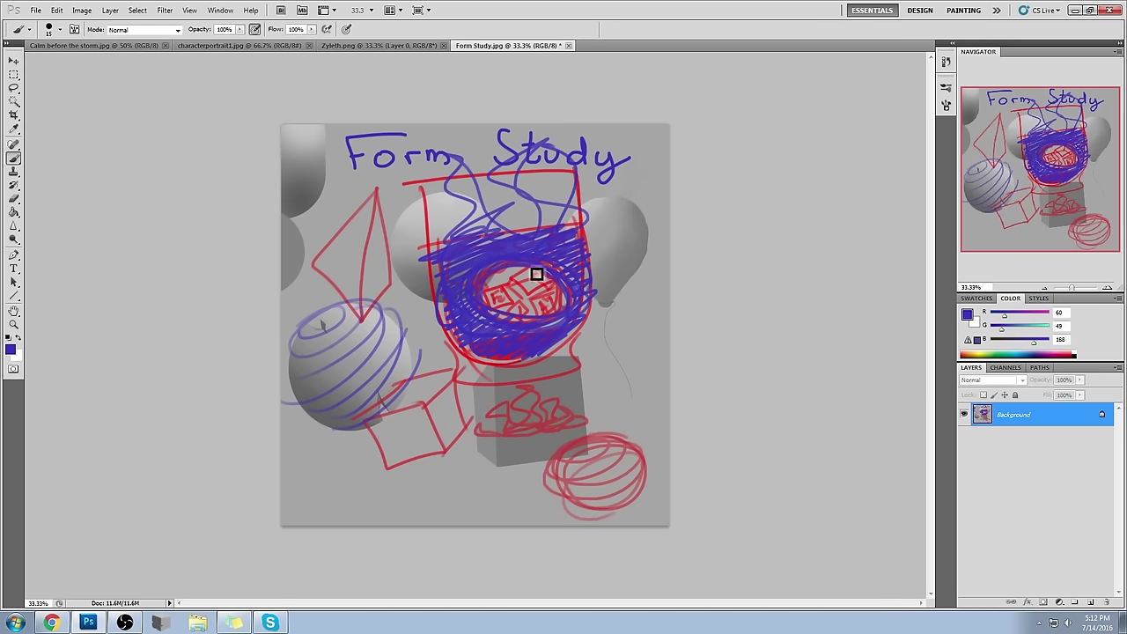
click(946, 61)
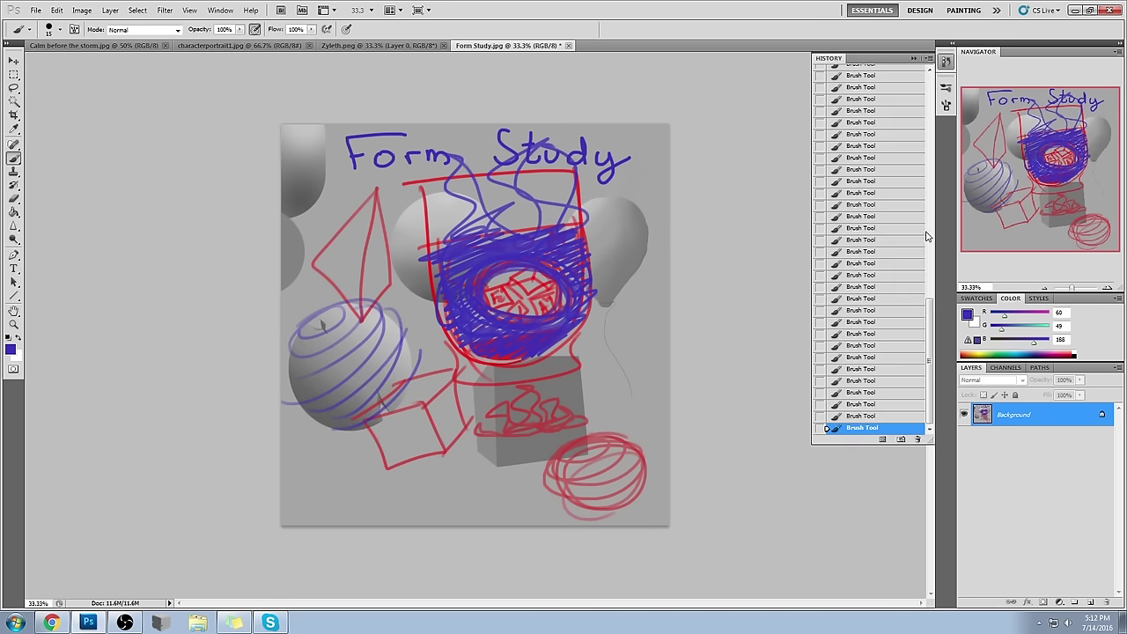
- Revert to the Form Study.jpg History snapshot, then scribble blue between the spheres
drag(927, 374, 895, 83)
click(894, 76)
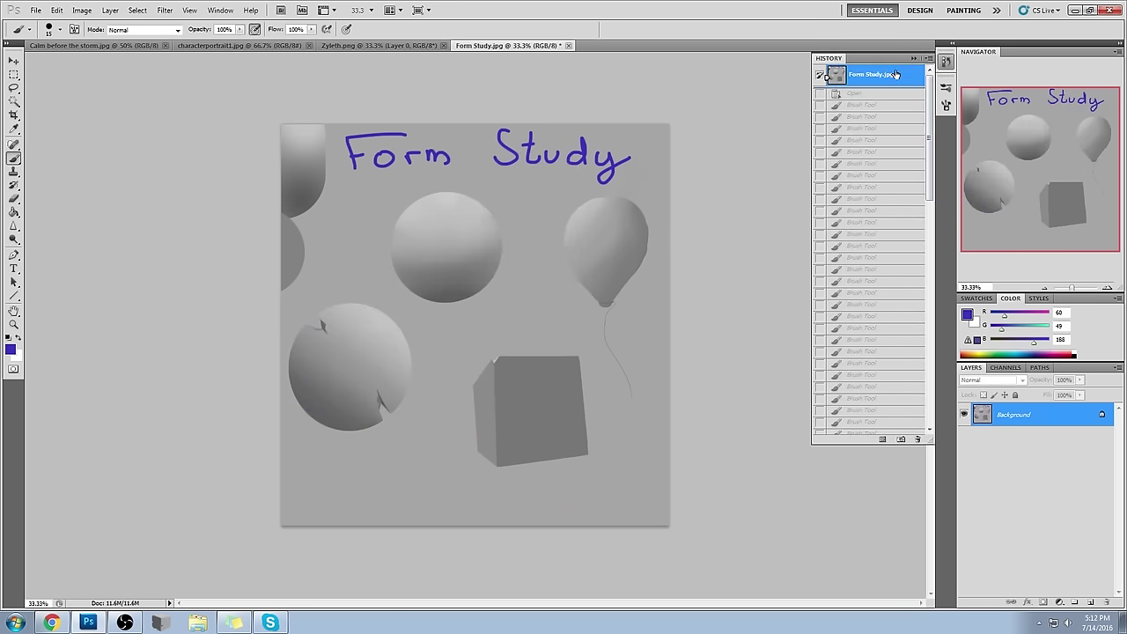
click(915, 59)
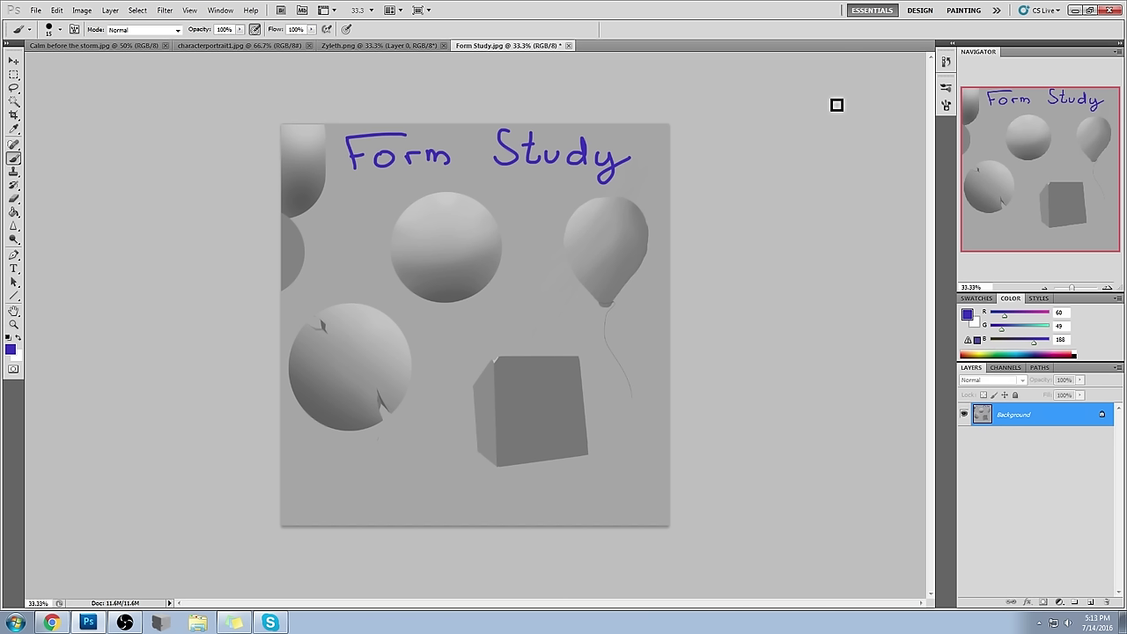
mouse_move(423, 331)
mouse_down()
mouse_move(508, 327)
mouse_move(478, 344)
mouse_move(533, 325)
mouse_move(469, 347)
mouse_move(448, 338)
mouse_move(474, 332)
mouse_move(434, 332)
mouse_move(525, 322)
mouse_move(502, 341)
mouse_move(434, 334)
mouse_move(497, 329)
mouse_up()
- Undo the scribble and add blue arrows pointing at the top sphere, balloon and cube
key(ctrl+alt+z)
key(ctrl+alt+z)
key(ctrl+alt+z)
key(ctrl+alt+z)
drag(539, 194, 509, 210)
drag(518, 199, 527, 212)
mouse_move(358, 289)
mouse_down()
mouse_move(387, 284)
mouse_move(380, 294)
mouse_up()
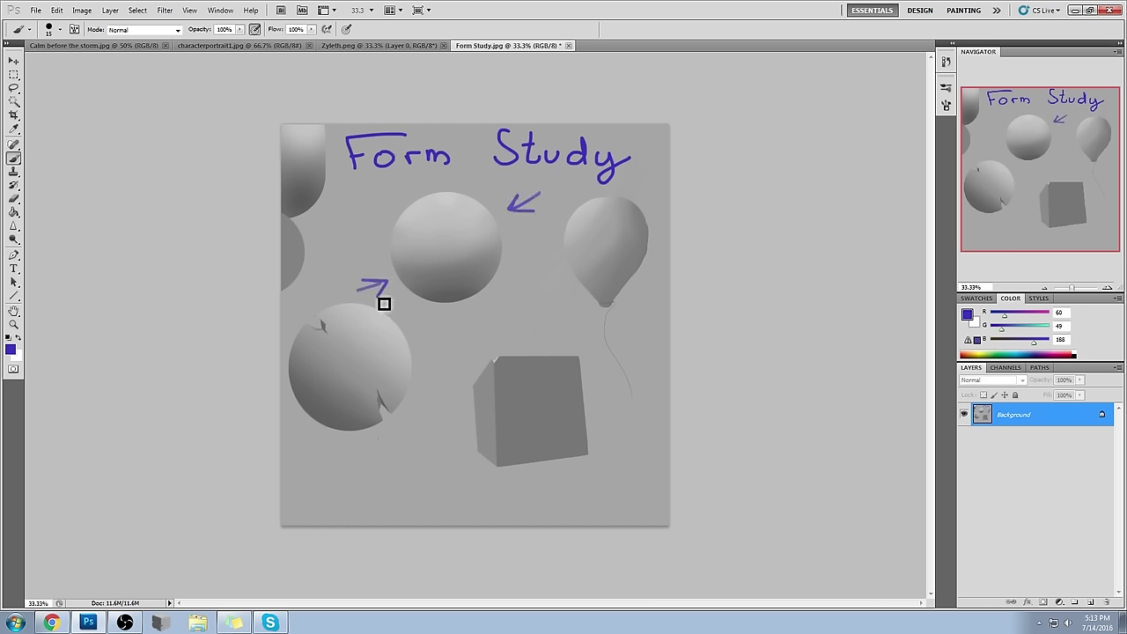
key(ctrl+alt+z)
key(ctrl+alt+z)
key(ctrl+alt+z)
key(ctrl+alt+z)
drag(571, 181, 584, 200)
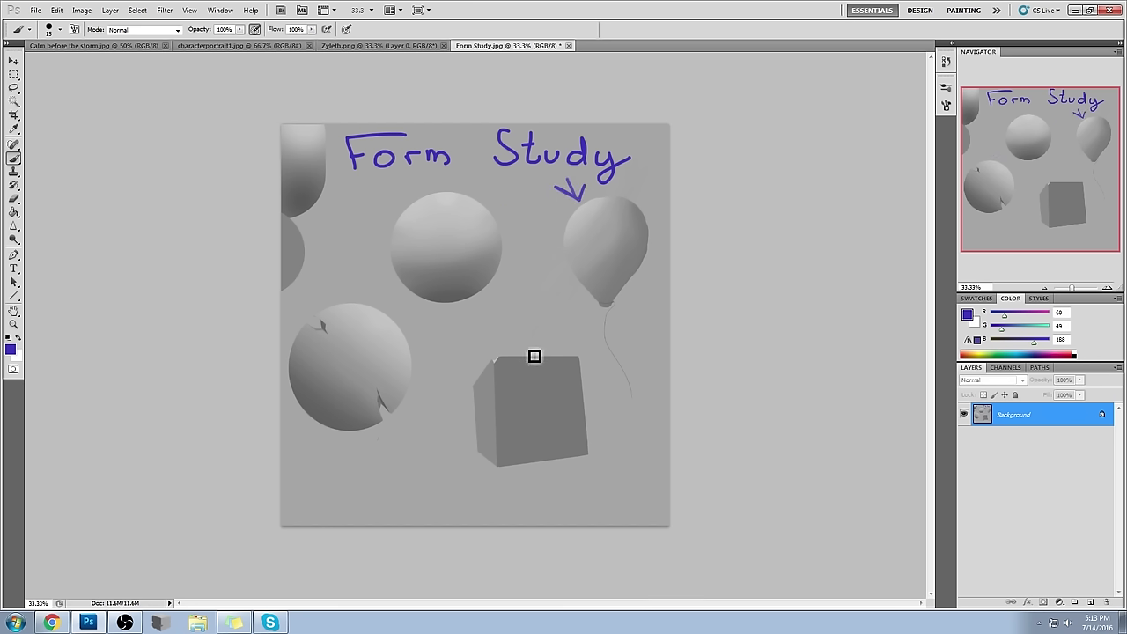
mouse_move(535, 330)
mouse_down()
mouse_move(534, 343)
mouse_move(550, 335)
mouse_up()
drag(452, 431, 467, 436)
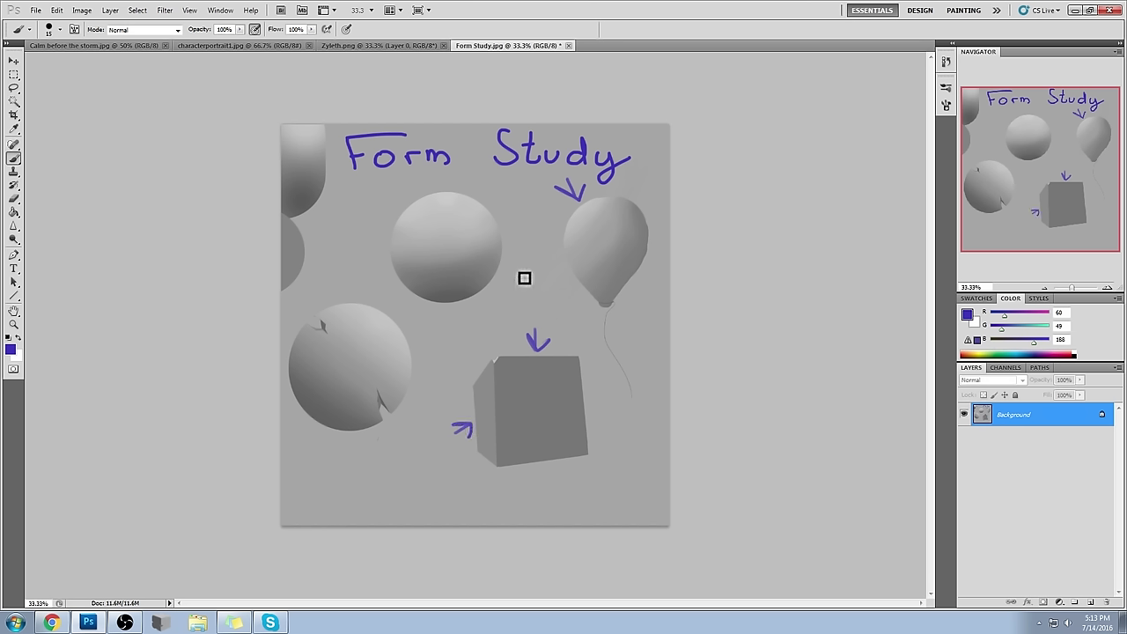
- Try blue contour strokes around the left sphere, undoing each attempt
drag(285, 384, 346, 434)
drag(363, 303, 410, 354)
key(ctrl+z)
key(ctrl+z)
drag(361, 303, 408, 355)
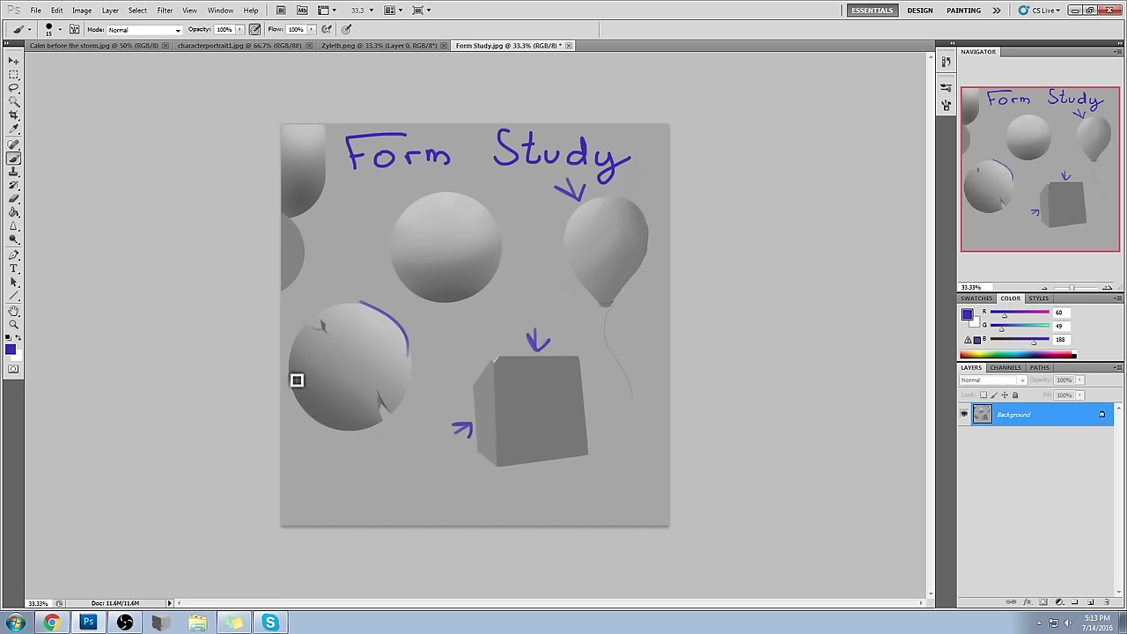
key(ctrl+z)
drag(291, 343, 358, 372)
key(ctrl+z)
- Brush blue contour arcs and a spiral across the left sphere, then undo the last stroke
drag(300, 339, 393, 404)
drag(334, 313, 397, 404)
mouse_move(347, 310)
mouse_down()
mouse_move(408, 352)
mouse_move(397, 348)
mouse_up()
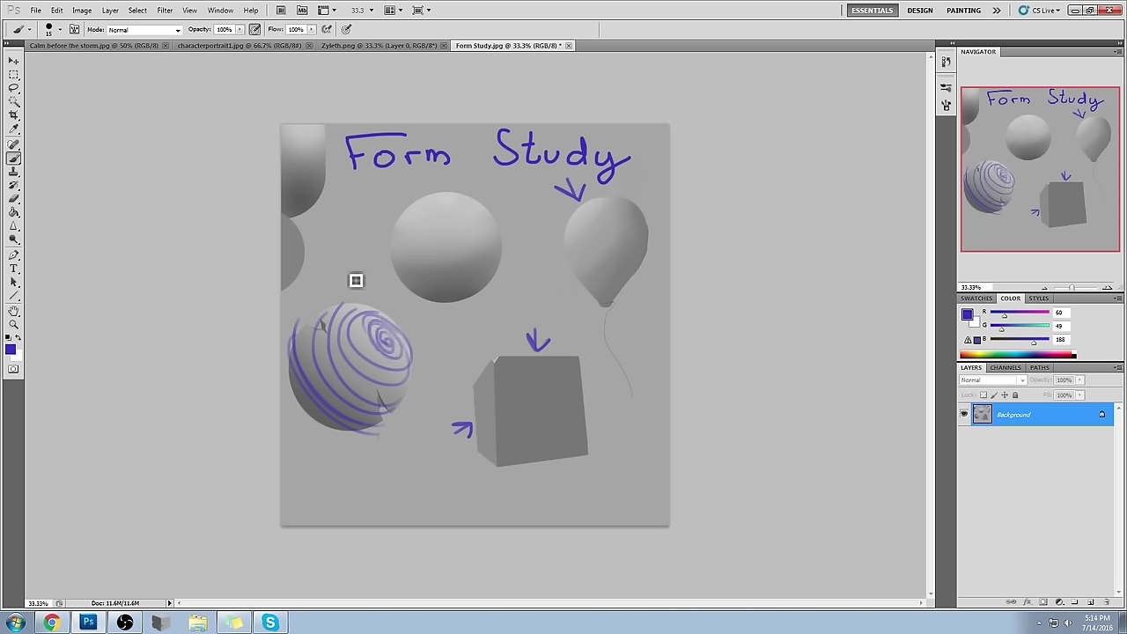
mouse_move(400, 324)
mouse_down()
mouse_move(352, 342)
mouse_move(361, 341)
mouse_move(342, 394)
mouse_move(333, 345)
mouse_move(327, 407)
mouse_move(375, 352)
mouse_up()
key(ctrl+alt+z)
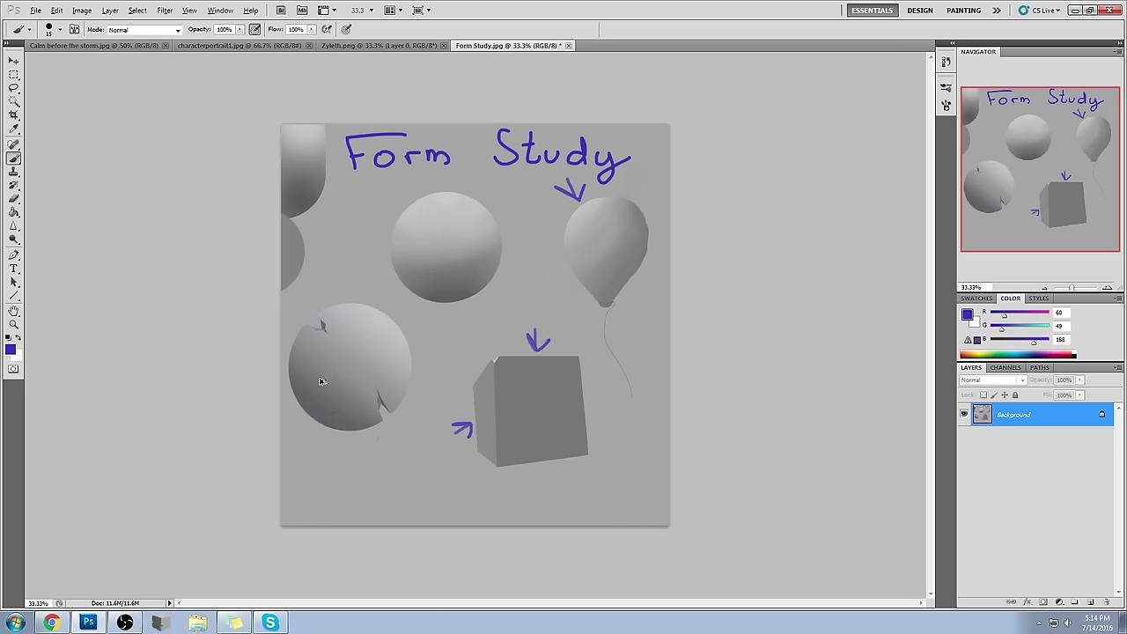
- Hatch the left sphere with parallel blue strokes and an arrow, then undo all blue marks
drag(300, 382, 358, 426)
drag(319, 364, 375, 413)
drag(319, 343, 392, 384)
mouse_move(326, 417)
mouse_down()
mouse_move(382, 342)
mouse_move(353, 354)
mouse_move(386, 359)
mouse_up()
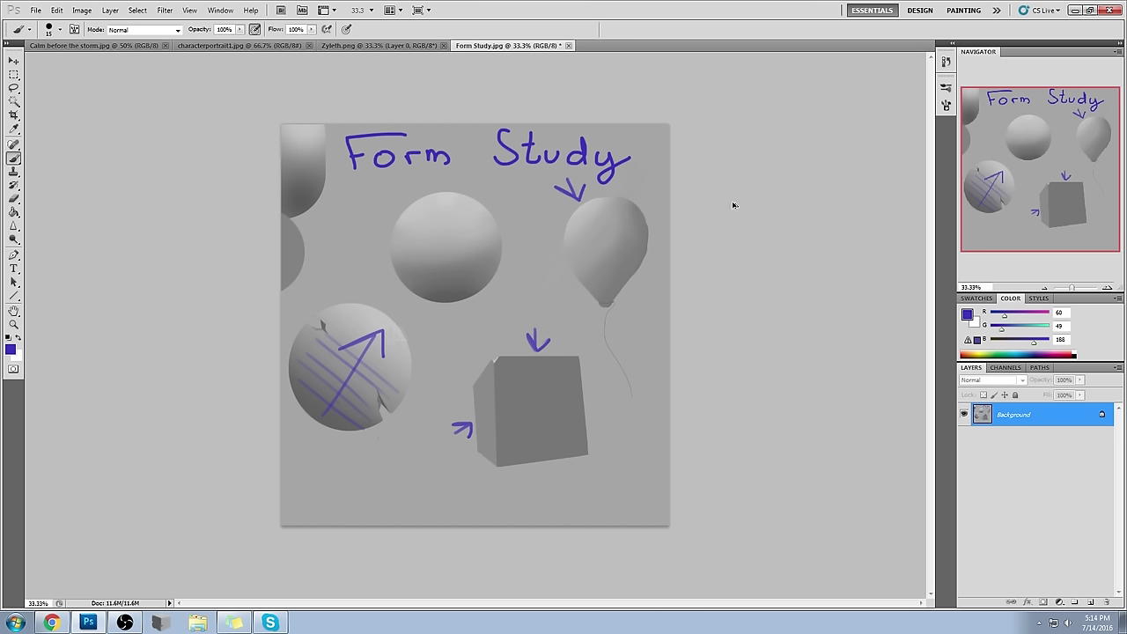
key(ctrl+alt+z)
key(ctrl+alt+z)
key(ctrl+alt+z)
key(ctrl+alt+z)
key(ctrl+alt+z)
key(ctrl+alt+z)
key(ctrl+alt+z)
key(ctrl+alt+z)
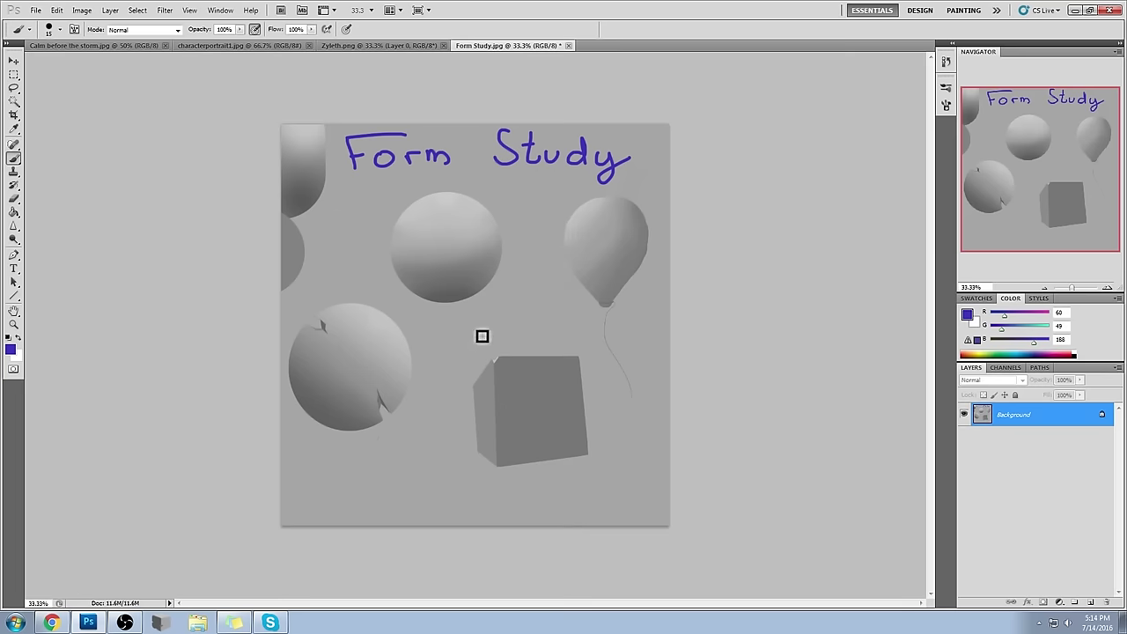
key(bracketright)
key(bracketright)
key(bracketright)
key(bracketright)
key(bracketright)
key(bracketright)
key(bracketright)
key(bracketright)
key(bracketright)
- Choose a new brush preset, set the foreground to red 255,0,0, and shrink the brush
right_click(396, 211)
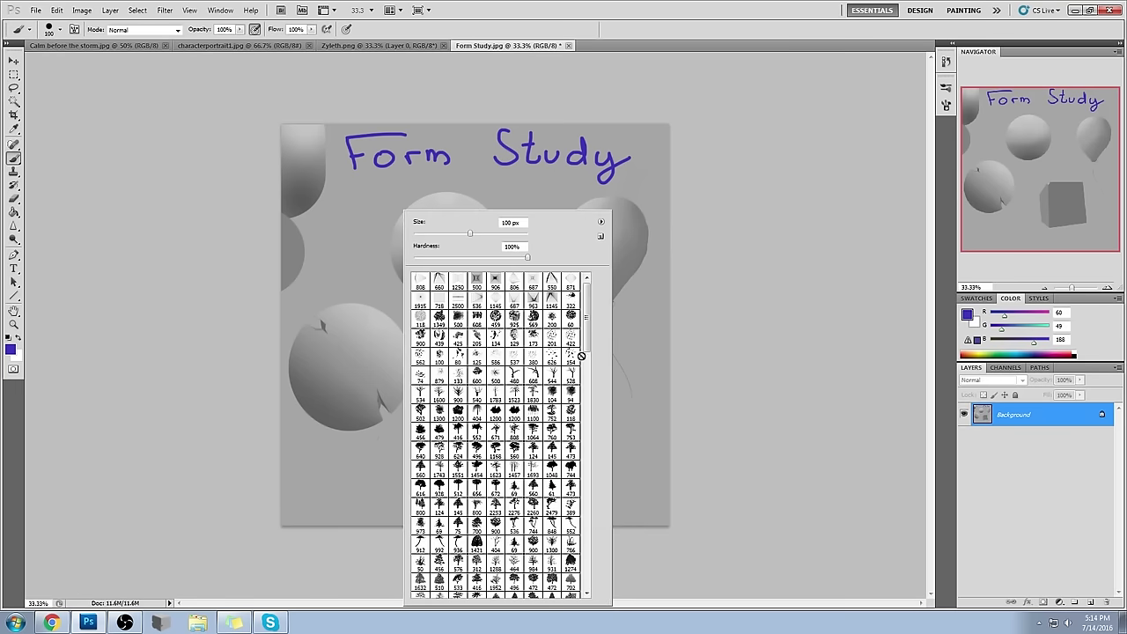
drag(586, 301, 573, 532)
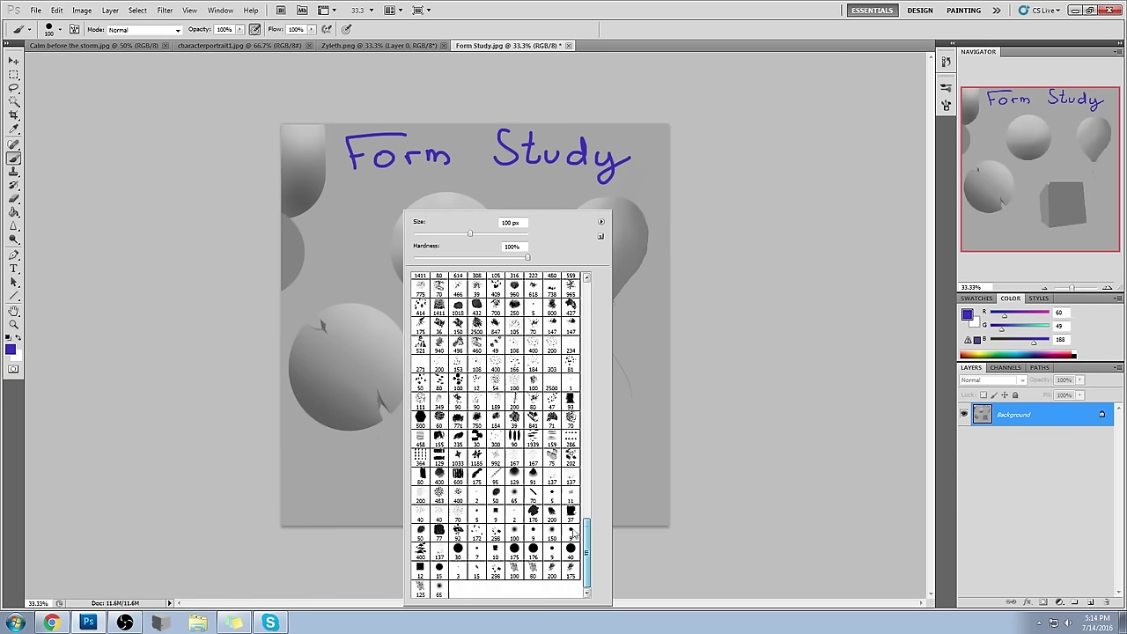
click(476, 477)
click(862, 333)
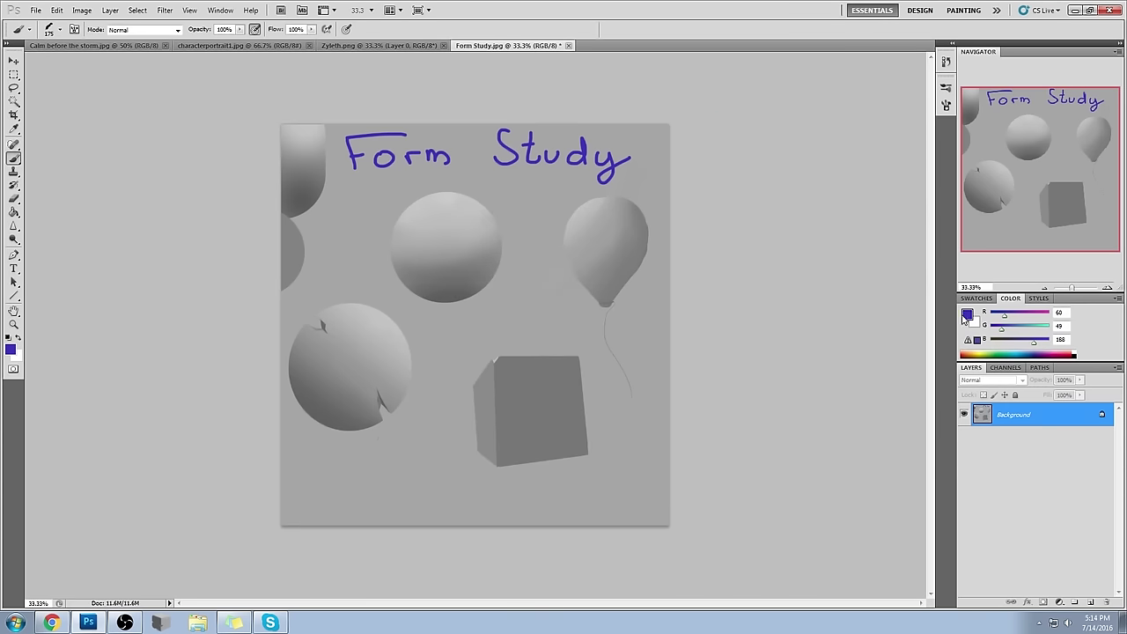
click(967, 314)
click(886, 146)
click(984, 142)
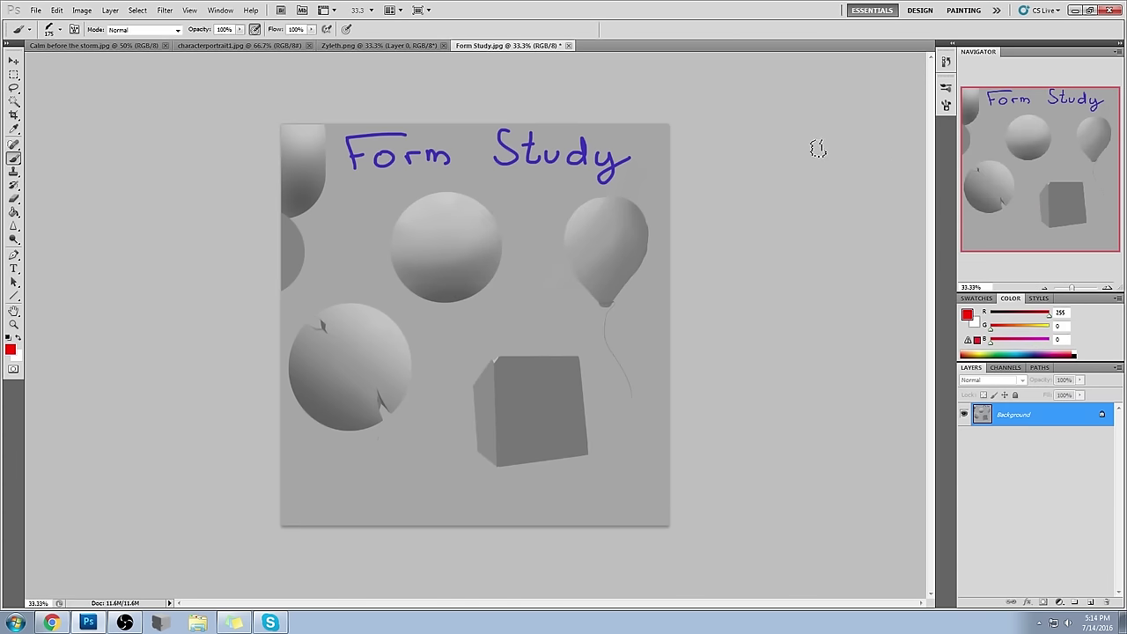
key(bracketleft)
key(bracketleft)
key(bracketleft)
- Sketch a red cylinder running from the sphere down through the cube, with contour ellipses
mouse_move(509, 274)
mouse_down()
mouse_move(503, 259)
mouse_move(461, 308)
mouse_move(503, 259)
mouse_move(550, 366)
mouse_move(518, 390)
mouse_move(546, 371)
mouse_move(495, 460)
mouse_up()
drag(546, 374, 500, 483)
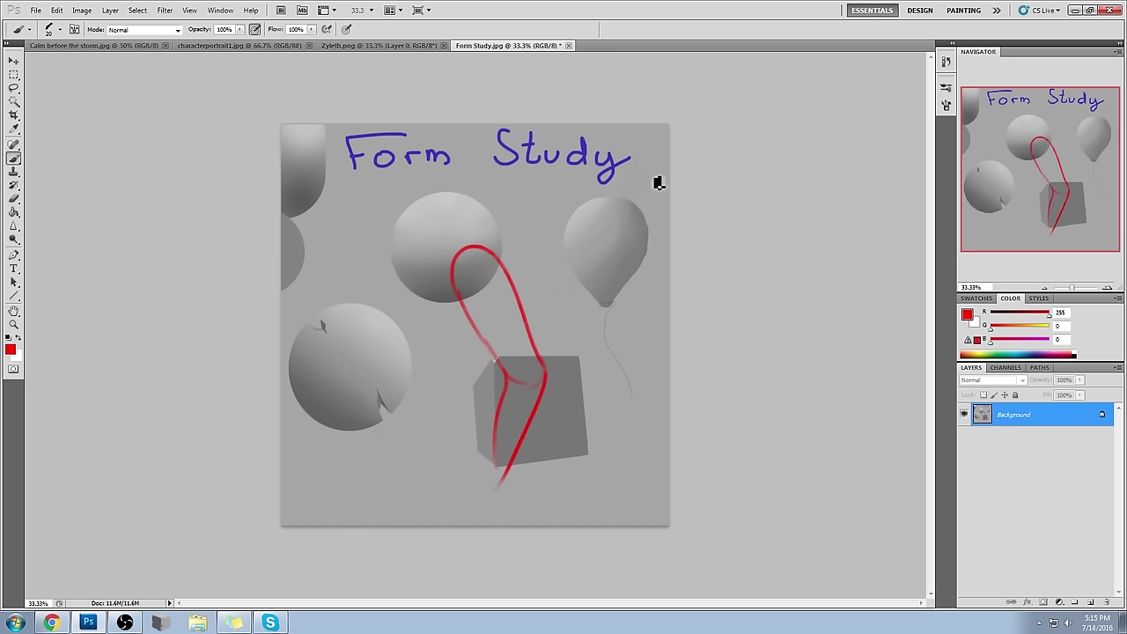
mouse_move(558, 194)
mouse_down()
mouse_move(546, 191)
mouse_move(557, 271)
mouse_move(619, 266)
mouse_move(573, 282)
mouse_move(612, 268)
mouse_up()
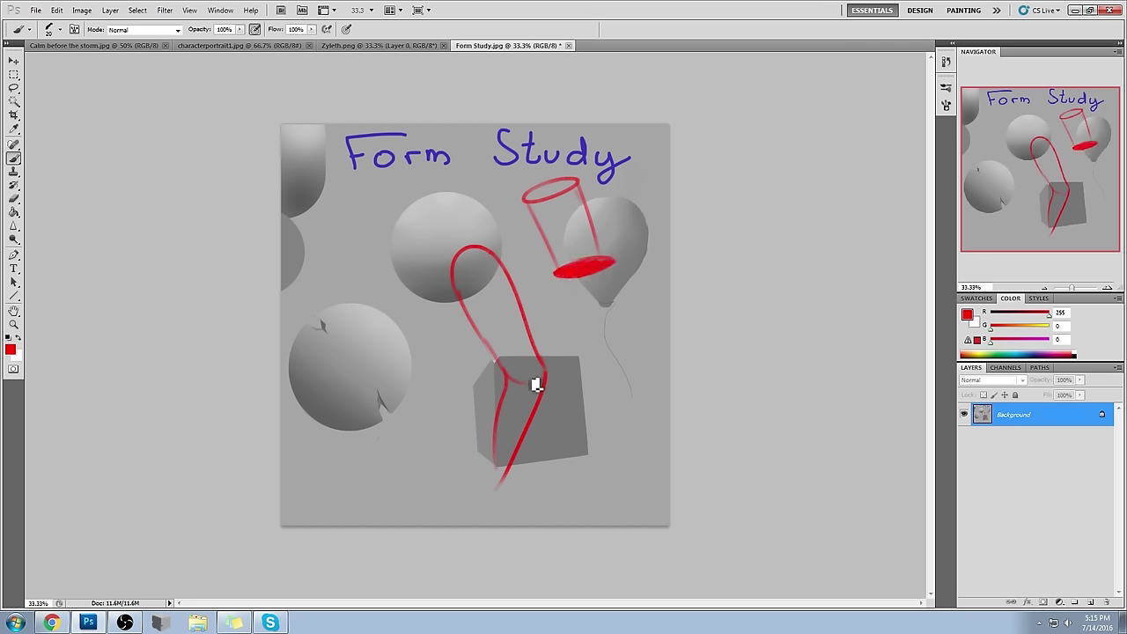
drag(450, 281, 493, 347)
mouse_move(493, 256)
mouse_down()
mouse_move(539, 331)
mouse_move(534, 352)
mouse_move(541, 309)
mouse_up()
mouse_move(473, 259)
mouse_down()
mouse_move(492, 255)
mouse_move(460, 249)
mouse_up()
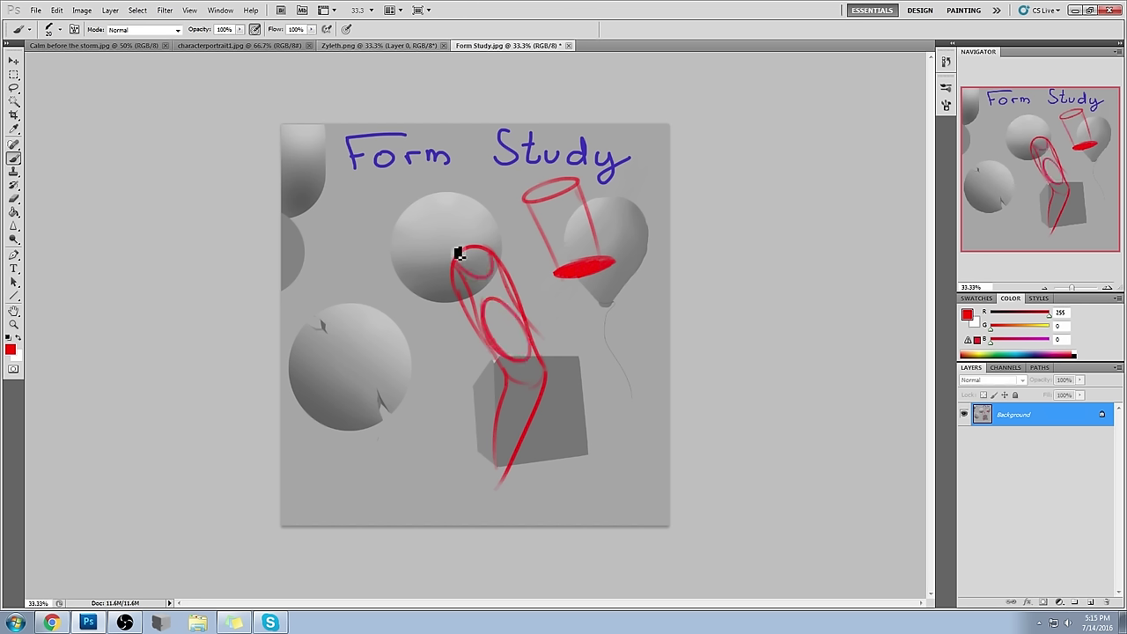
drag(536, 378, 543, 367)
drag(512, 379, 482, 461)
drag(485, 454, 511, 463)
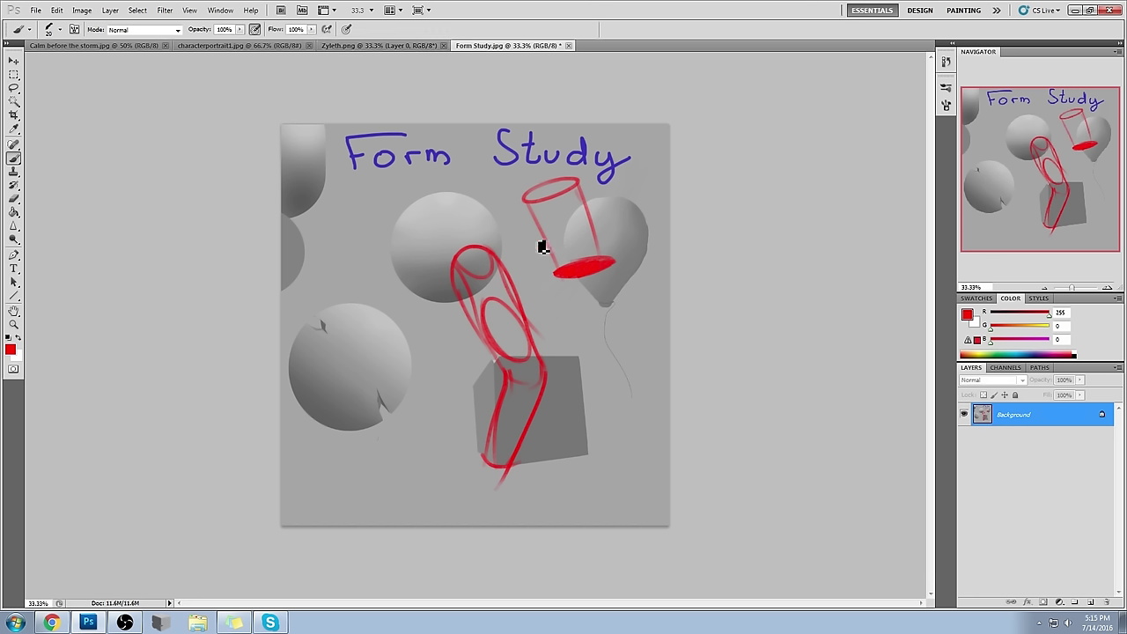
- Draw red arrows pointing at the cylinder and top sphere, removing one curved tail stroke
mouse_move(549, 355)
mouse_down()
mouse_move(583, 329)
mouse_move(568, 306)
mouse_move(586, 295)
mouse_move(601, 303)
mouse_move(560, 301)
mouse_up()
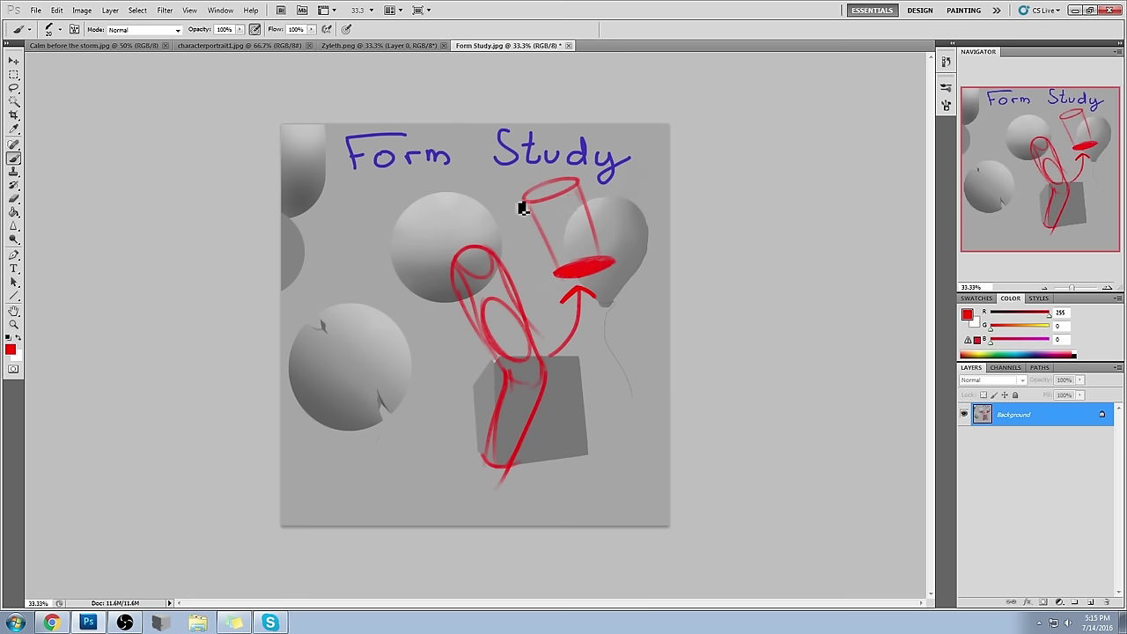
mouse_move(482, 174)
mouse_down()
mouse_move(465, 199)
mouse_move(485, 194)
mouse_move(435, 199)
mouse_up()
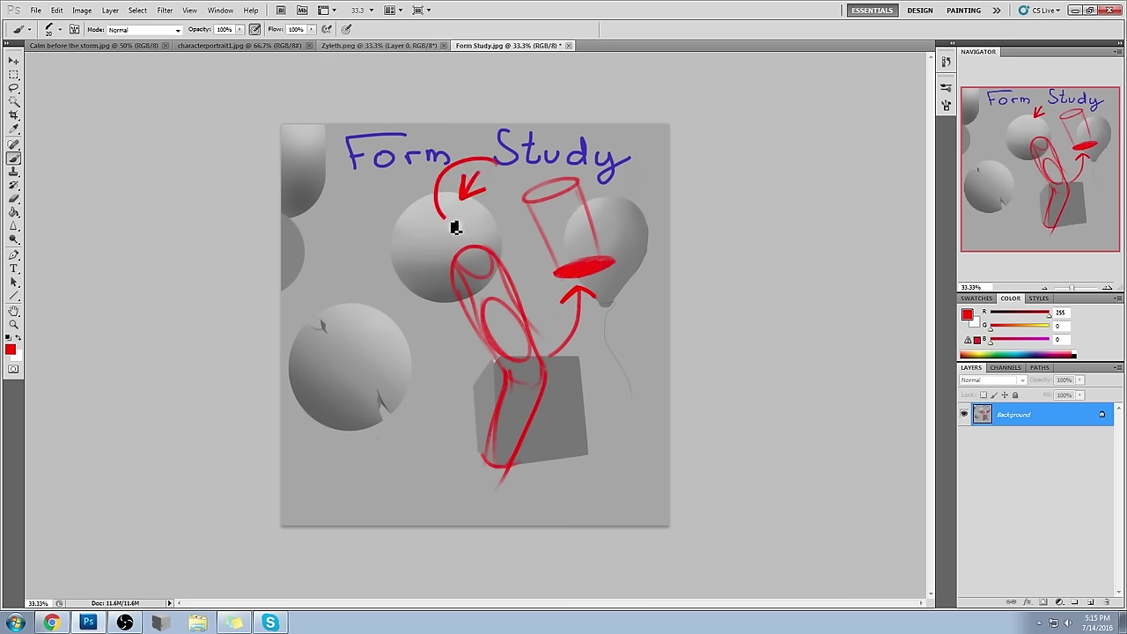
key(ctrl+z)
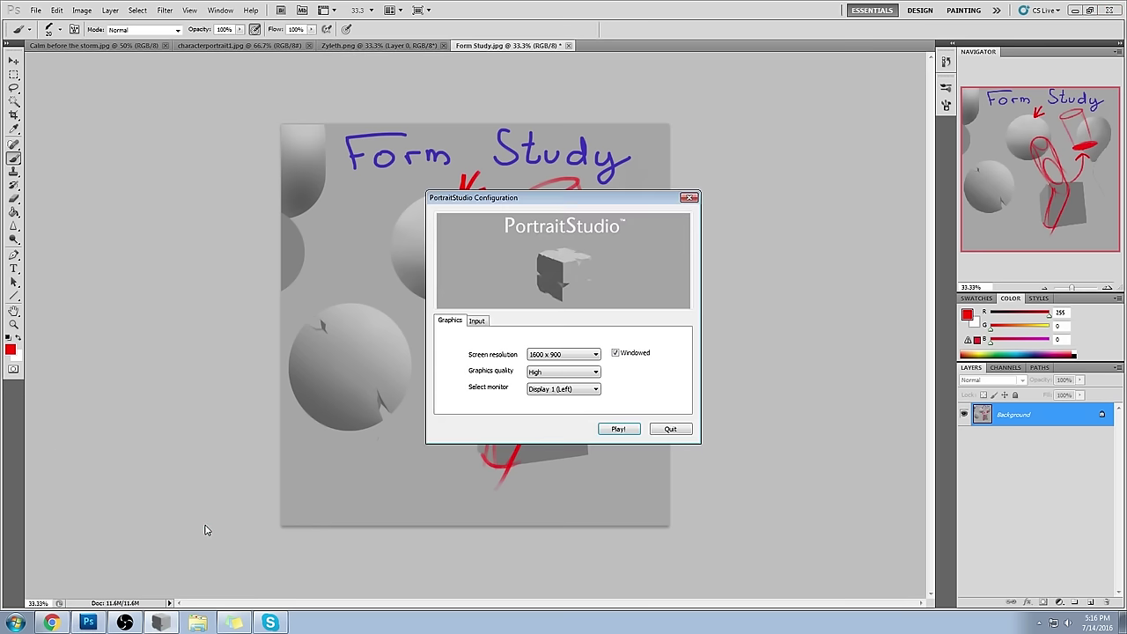
- Launch PortraitStudio windowed at 1600 x 900 in High quality
click(619, 429)
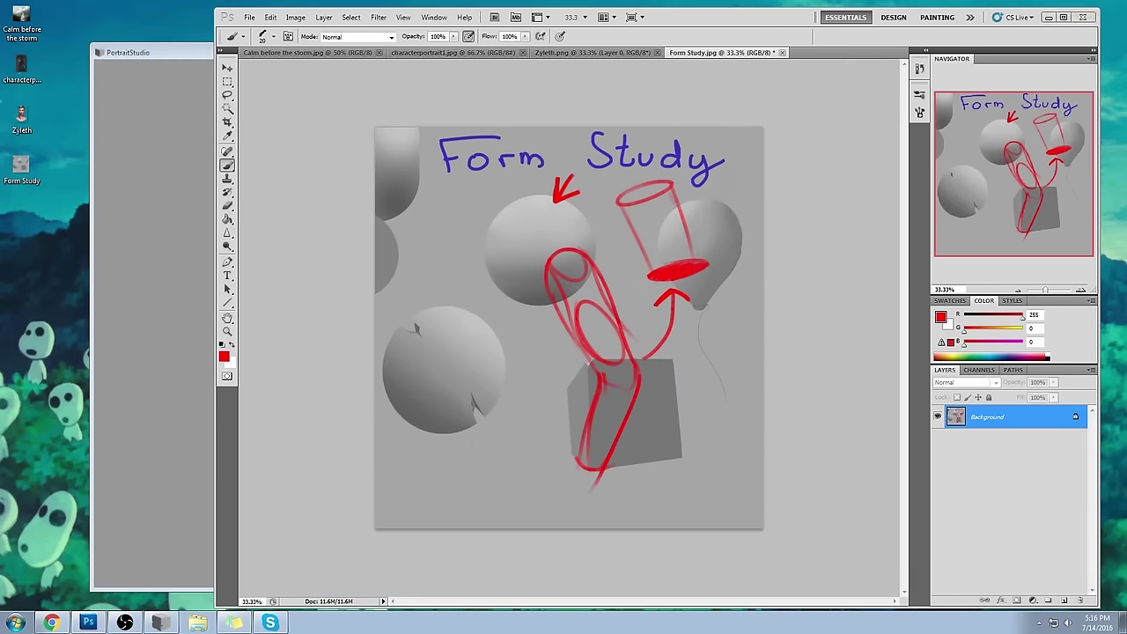
- Zoom the screenshot12 photo viewer and move its window left
scroll(647, 249, up, 3)
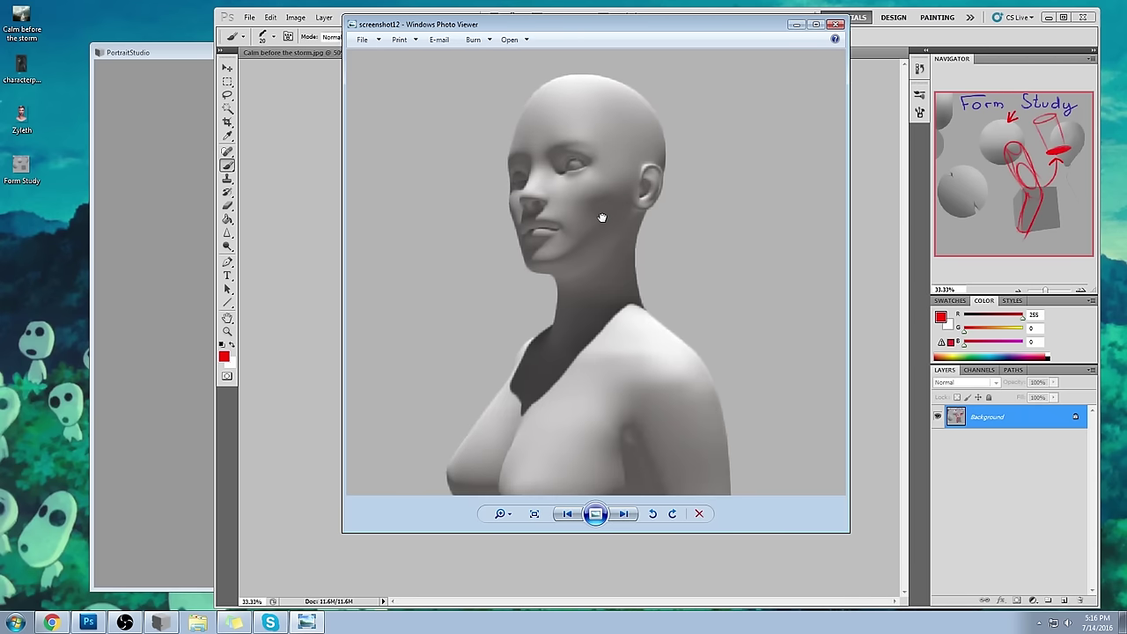
scroll(605, 217, down, 2)
scroll(648, 204, down, 1)
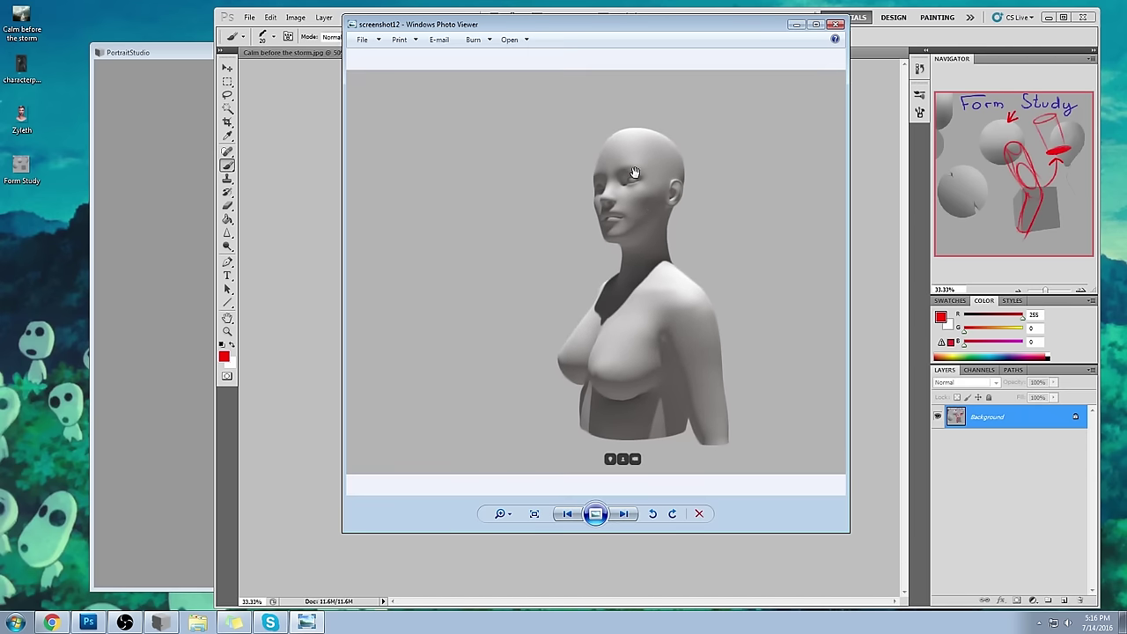
drag(767, 29, 691, 38)
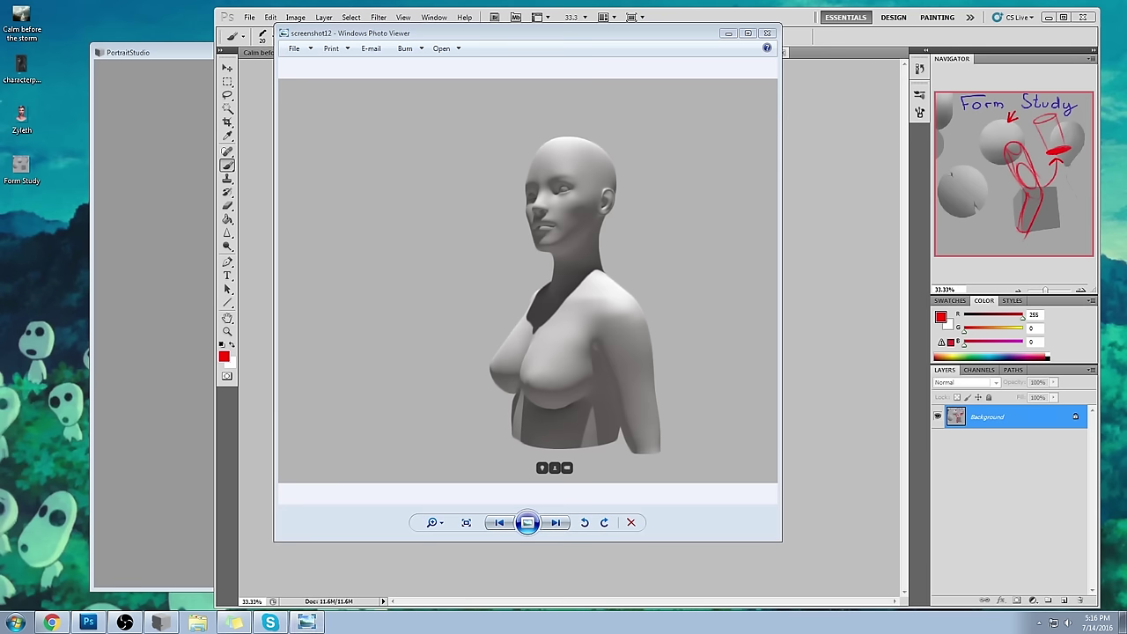
- Frame the bust in the screenshot6 viewer, then bring Photoshop back to the front
key(alt+Tab)
scroll(687, 194, up, 4)
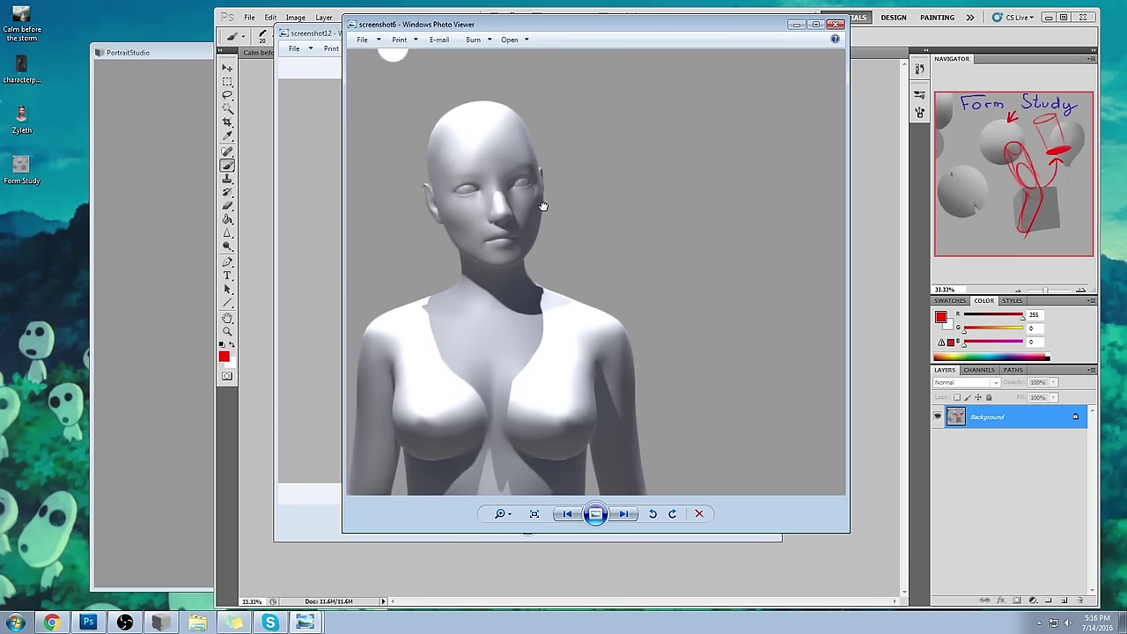
scroll(746, 204, down, 1)
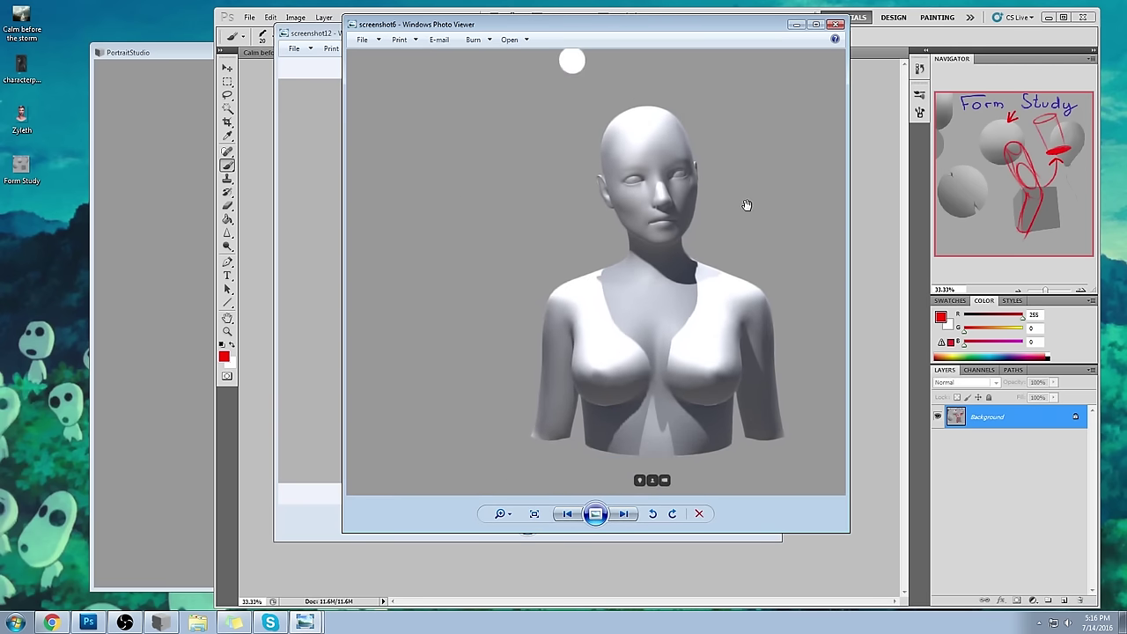
drag(772, 256, 751, 249)
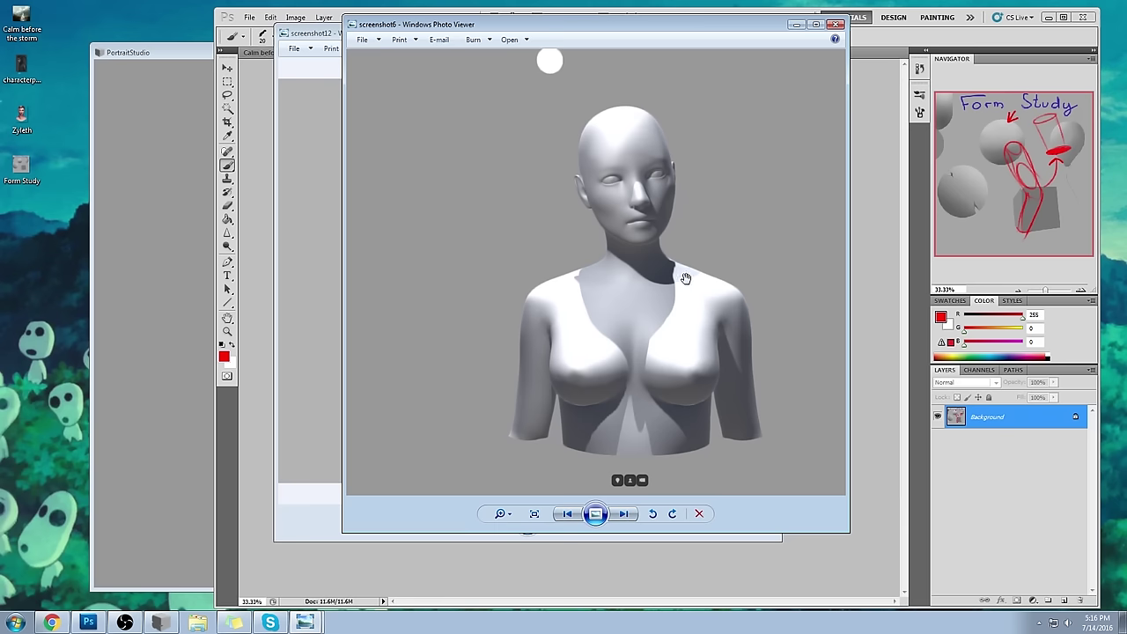
click(878, 160)
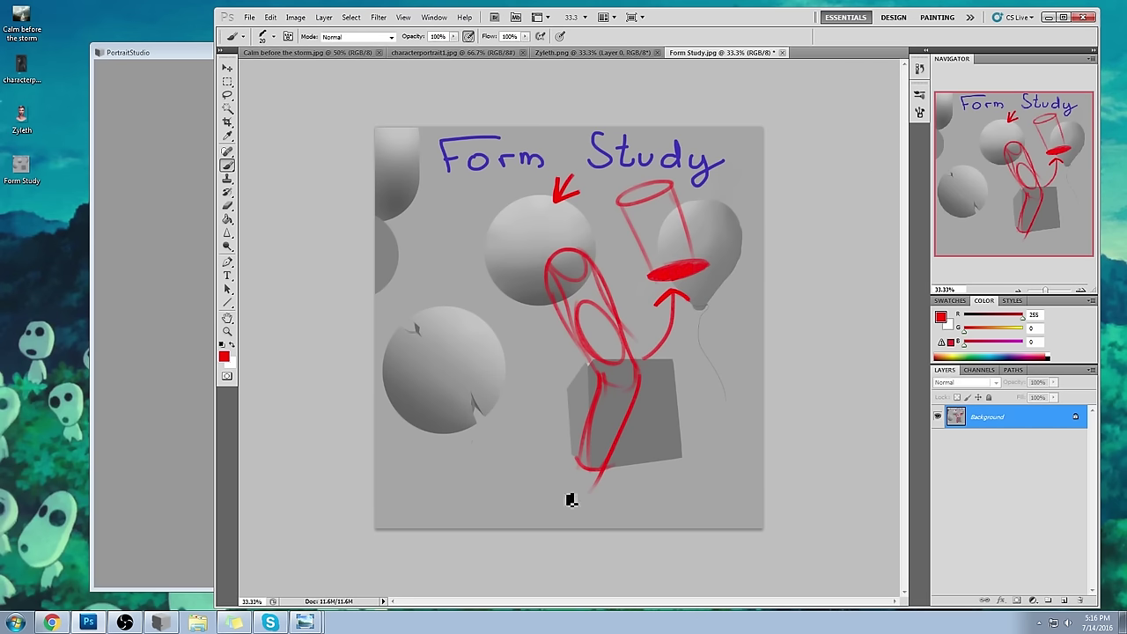
- Maximize Photoshop and sketch red arrows toward the spheres and cylinder, plus a cylinder edge stroke
double_click(791, 18)
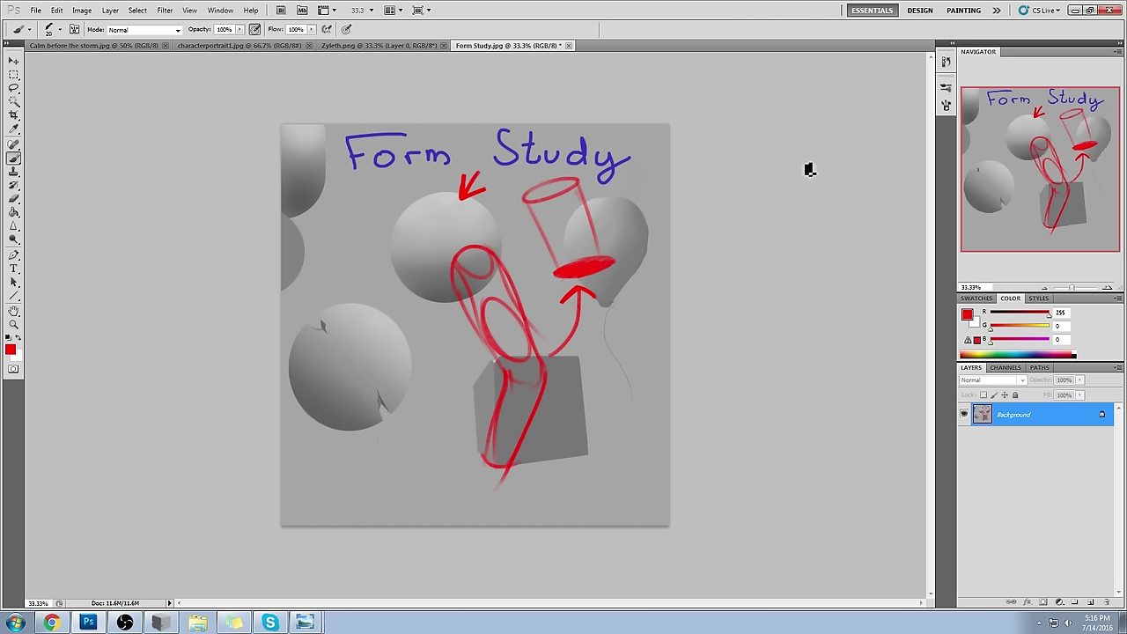
mouse_move(358, 262)
mouse_down()
mouse_move(399, 293)
mouse_move(338, 306)
mouse_up()
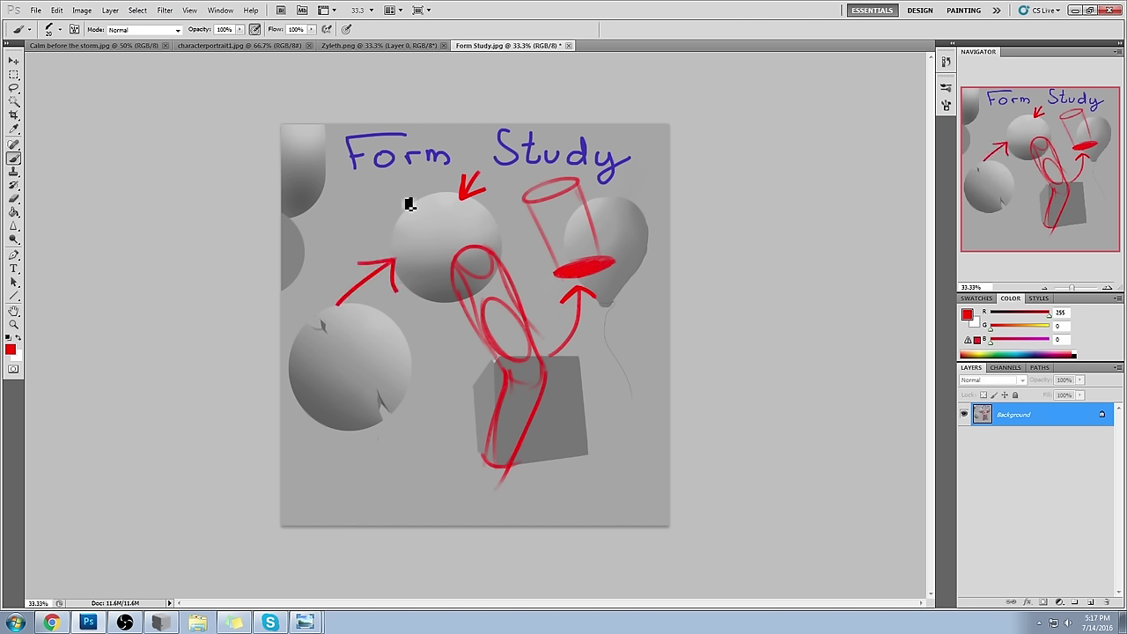
mouse_move(385, 184)
mouse_down()
mouse_move(422, 234)
mouse_move(427, 208)
mouse_up()
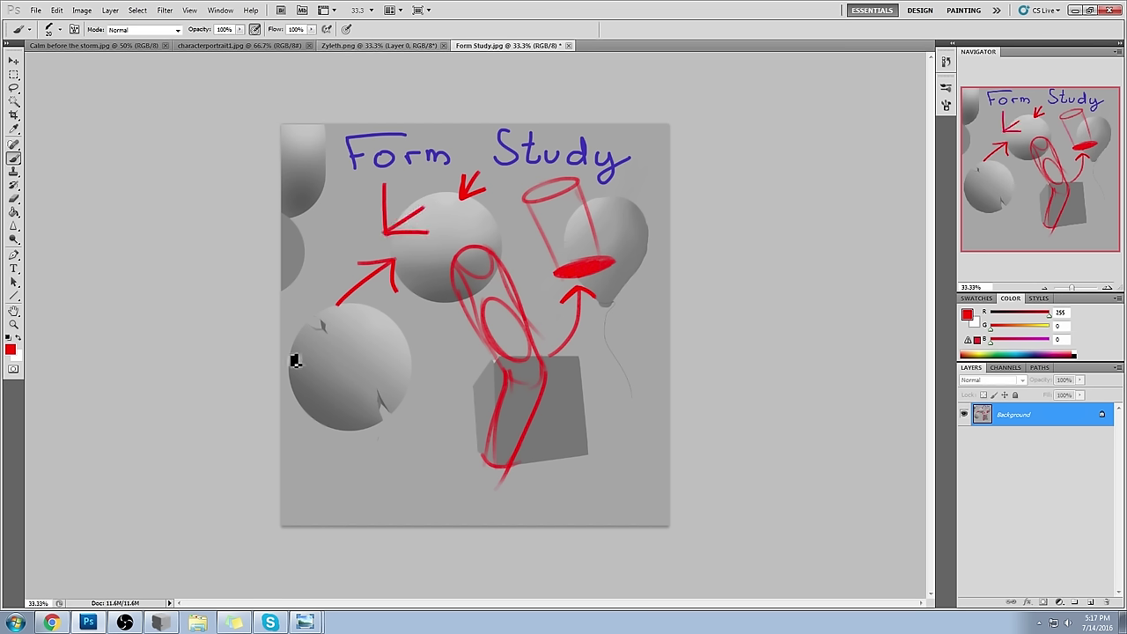
mouse_move(490, 234)
mouse_down()
mouse_move(534, 230)
mouse_move(524, 233)
mouse_up()
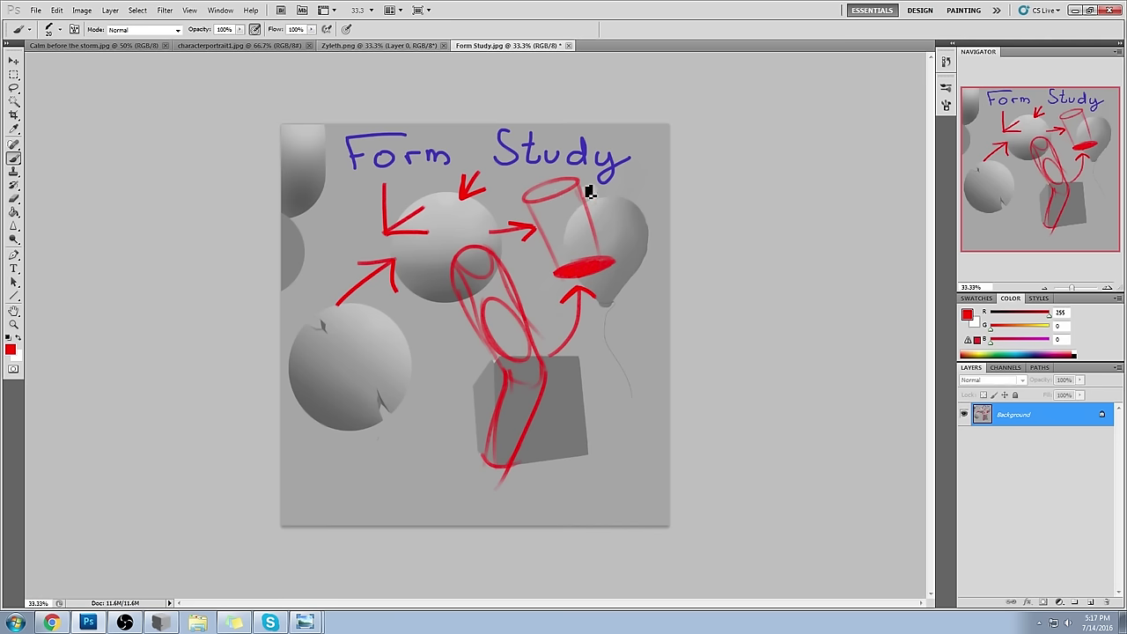
drag(605, 171, 587, 175)
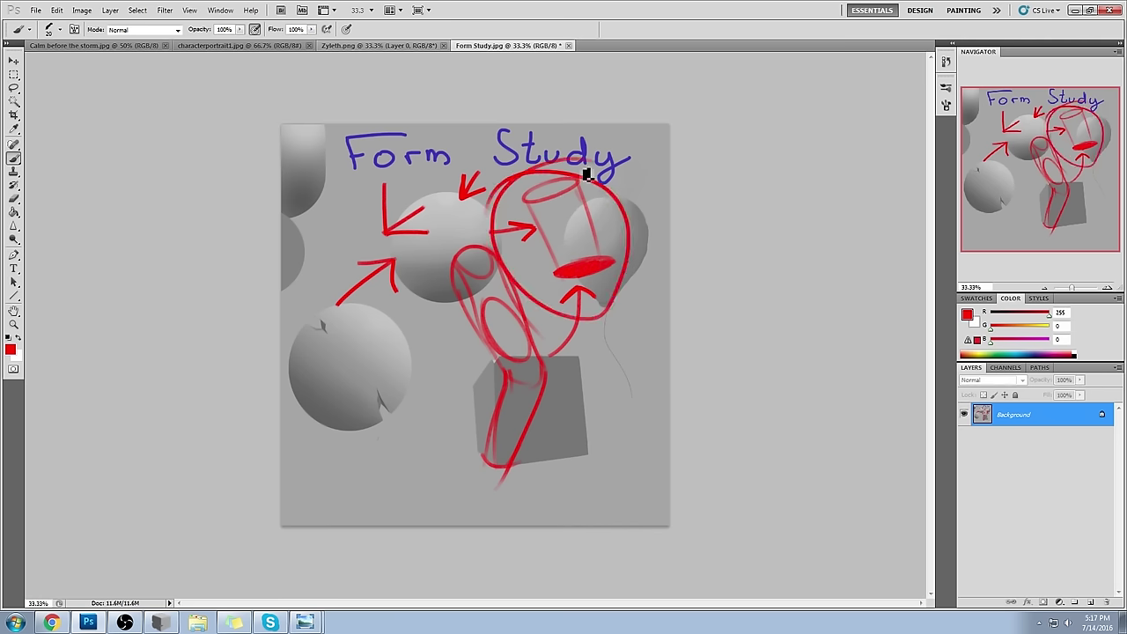
key(ctrl+alt+z)
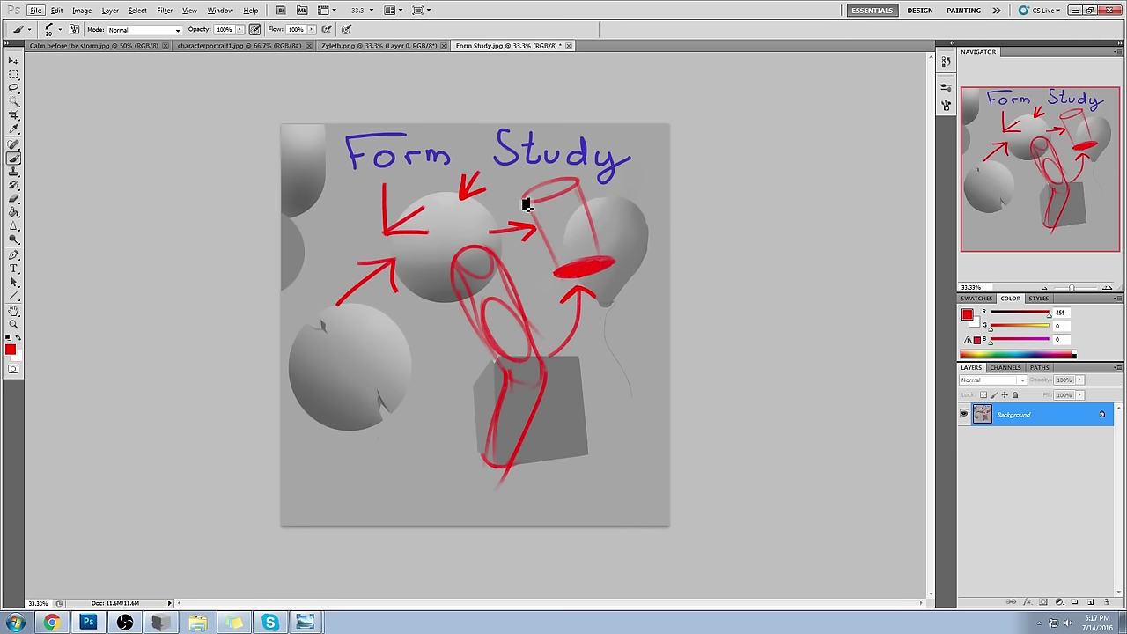
key(ctrl+shift+z)
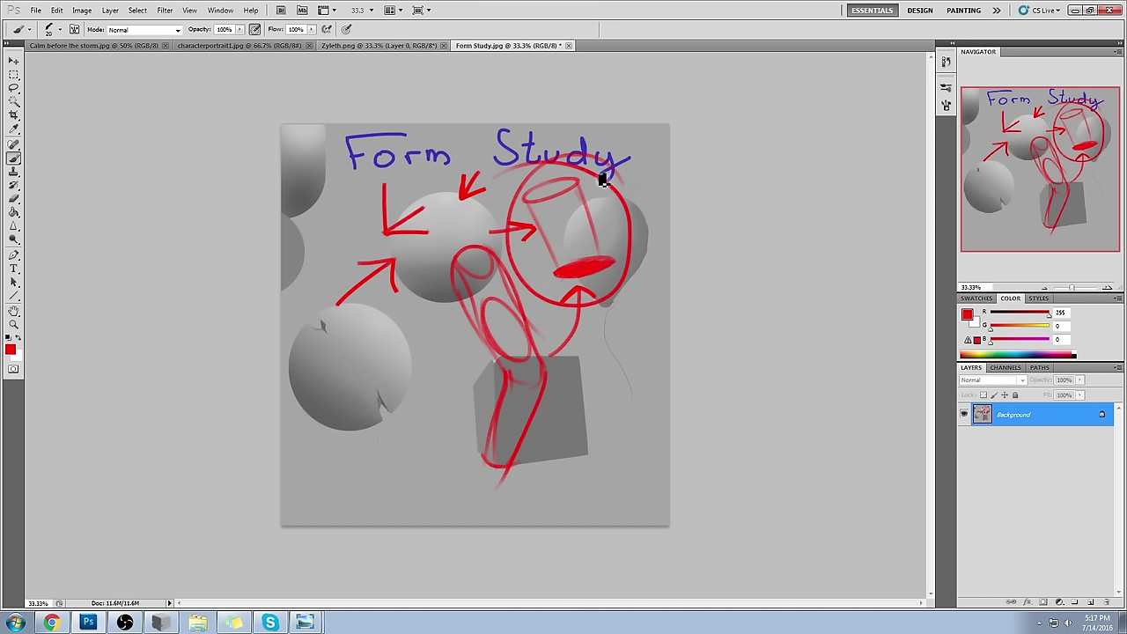
drag(586, 185, 614, 266)
key(ctrl+z)
drag(583, 181, 616, 269)
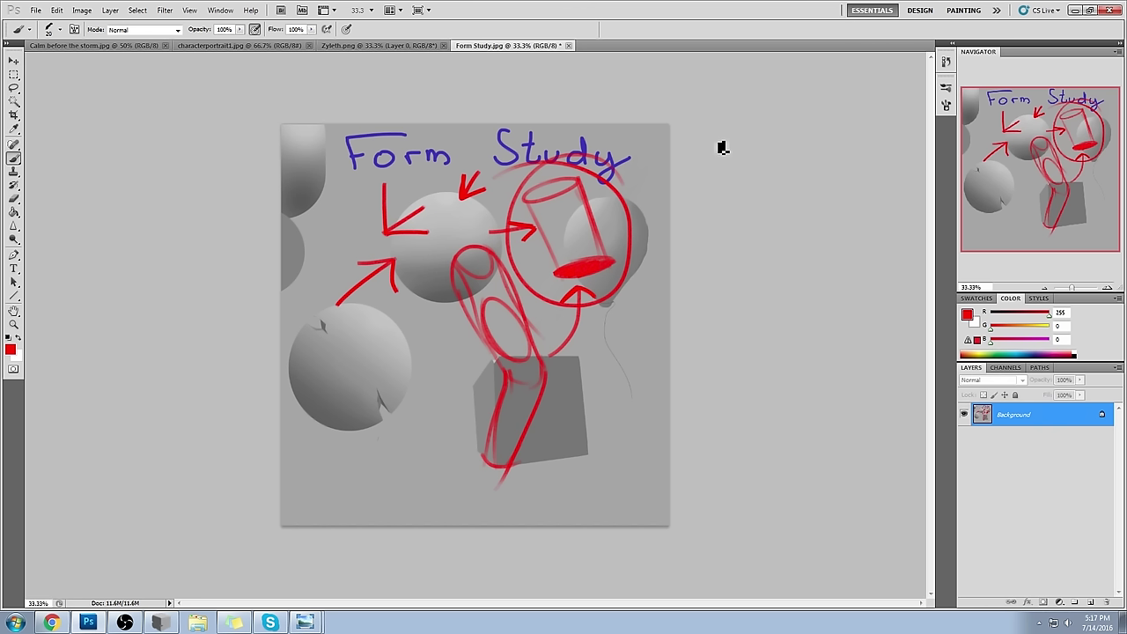
key(ctrl+alt+z)
key(ctrl+alt+z)
key(ctrl+alt+z)
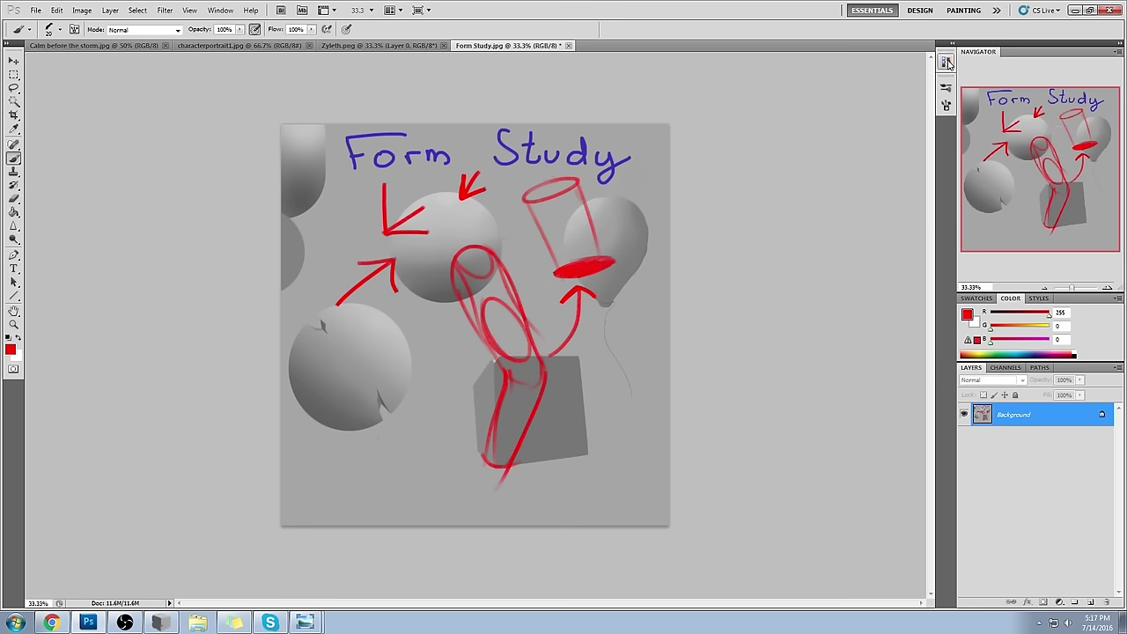
- Revert the canvas to its original History snapshot, removing all red strokes
click(940, 67)
drag(930, 265, 931, 95)
click(905, 71)
click(917, 59)
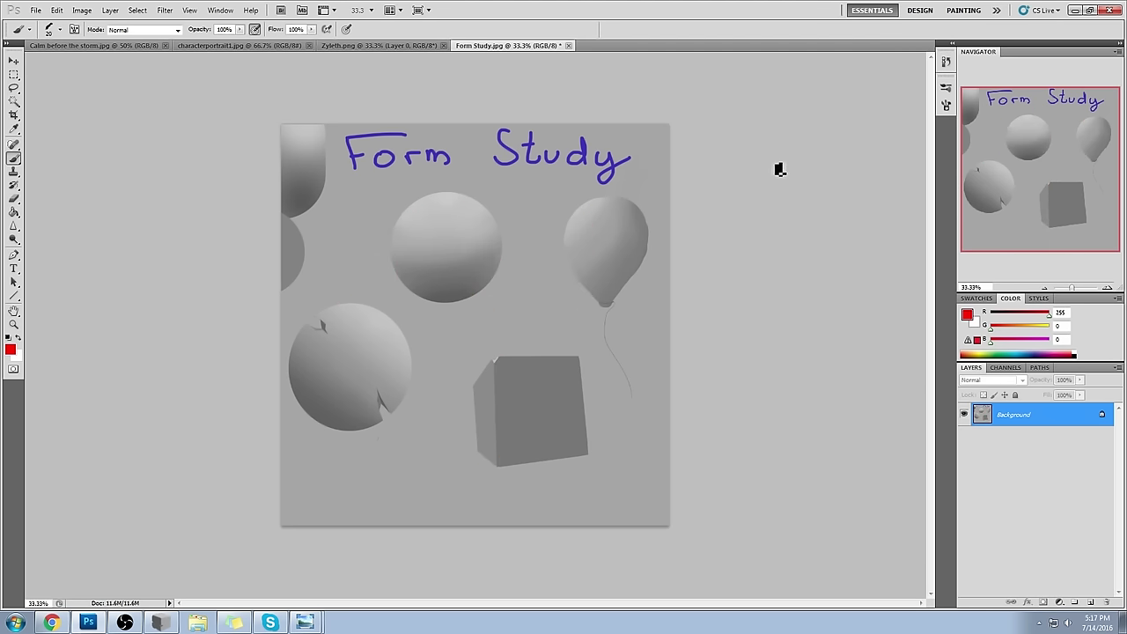
- Switch PortraitStudio's model from Shapes to the Female bust at High detail, then return to Photoshop
click(160, 623)
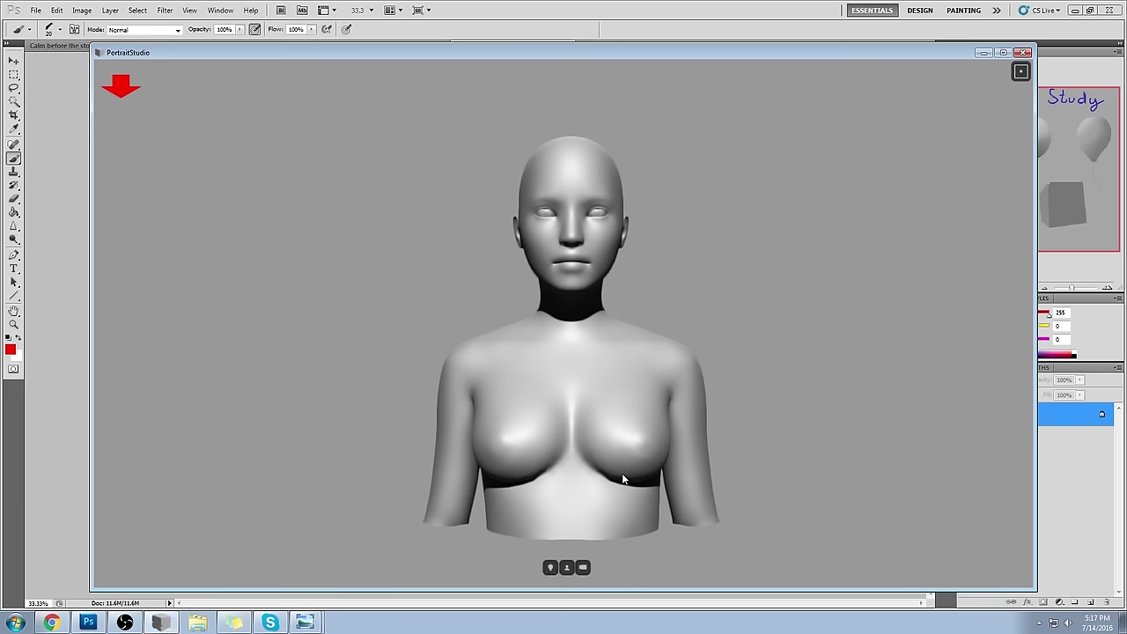
click(566, 568)
click(755, 214)
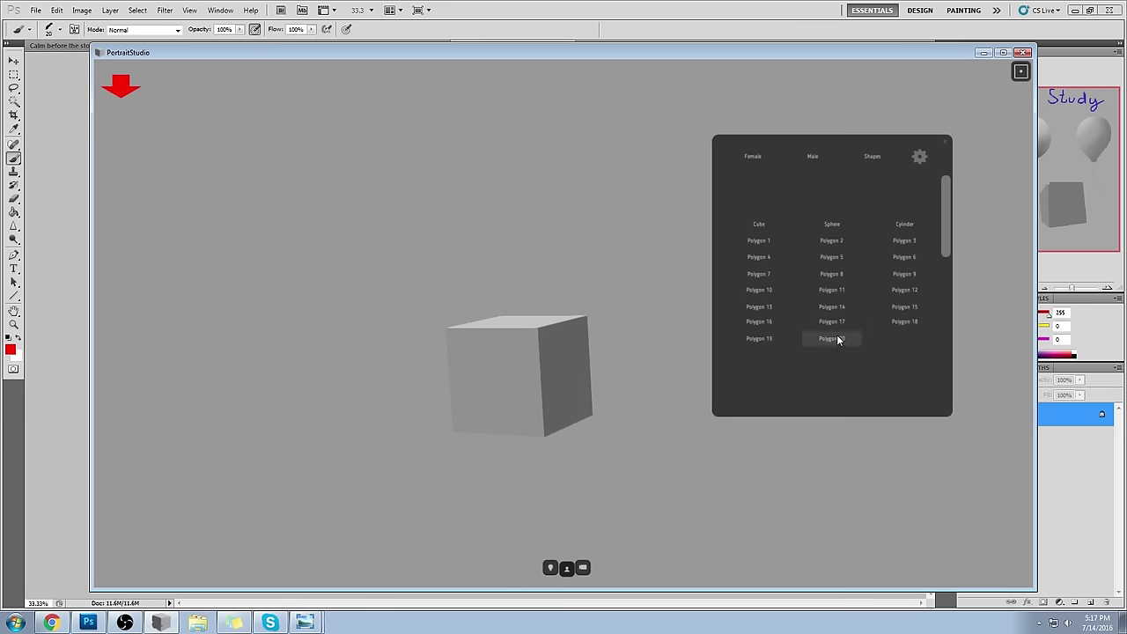
click(749, 156)
click(821, 190)
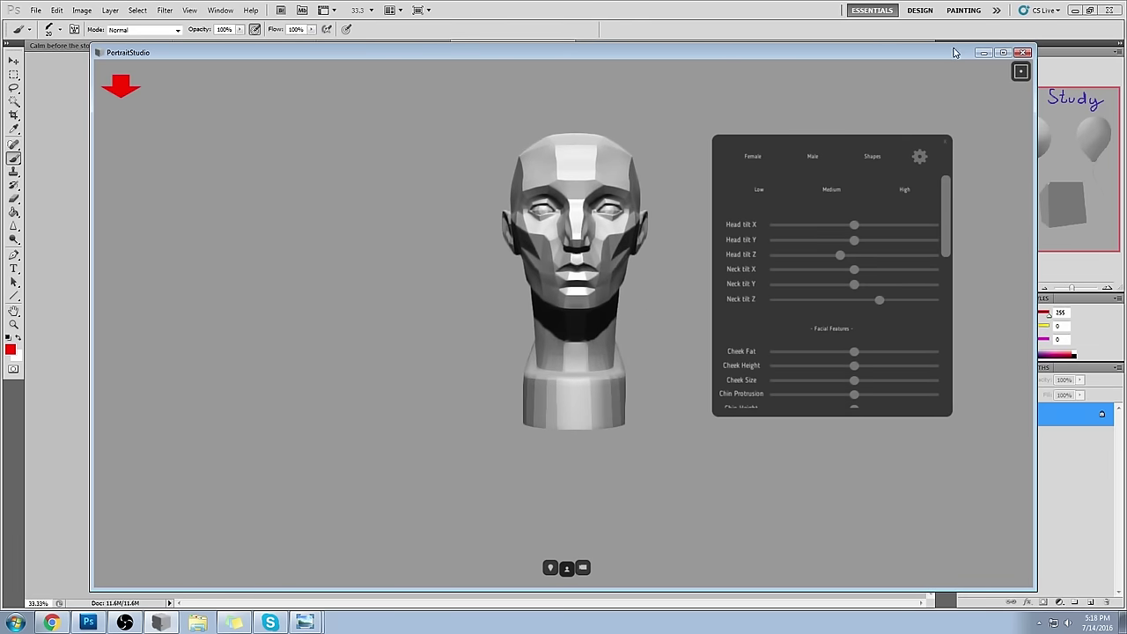
click(902, 189)
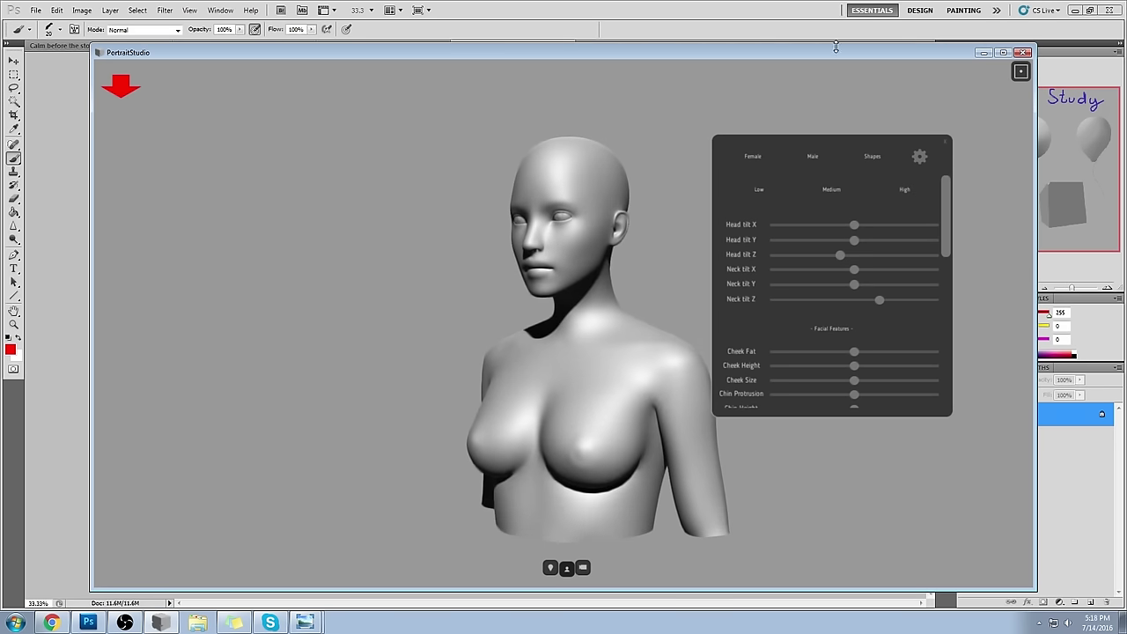
key(alt+Tab)
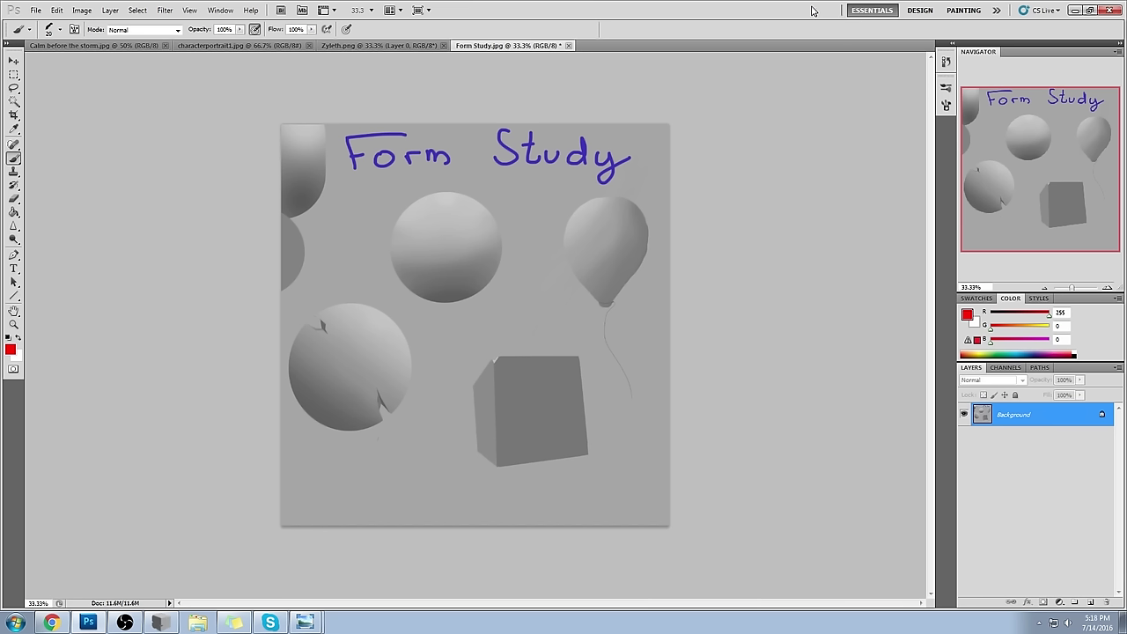
- Select the grey background with the Magic Wand, narrowing Tolerance from 3 to 1
mouse_move(532, 298)
mouse_down()
mouse_move(535, 339)
mouse_move(551, 311)
mouse_up()
key(ctrl+alt+z)
key(ctrl+alt+z)
key(ctrl+alt+z)
click(13, 102)
click(558, 345)
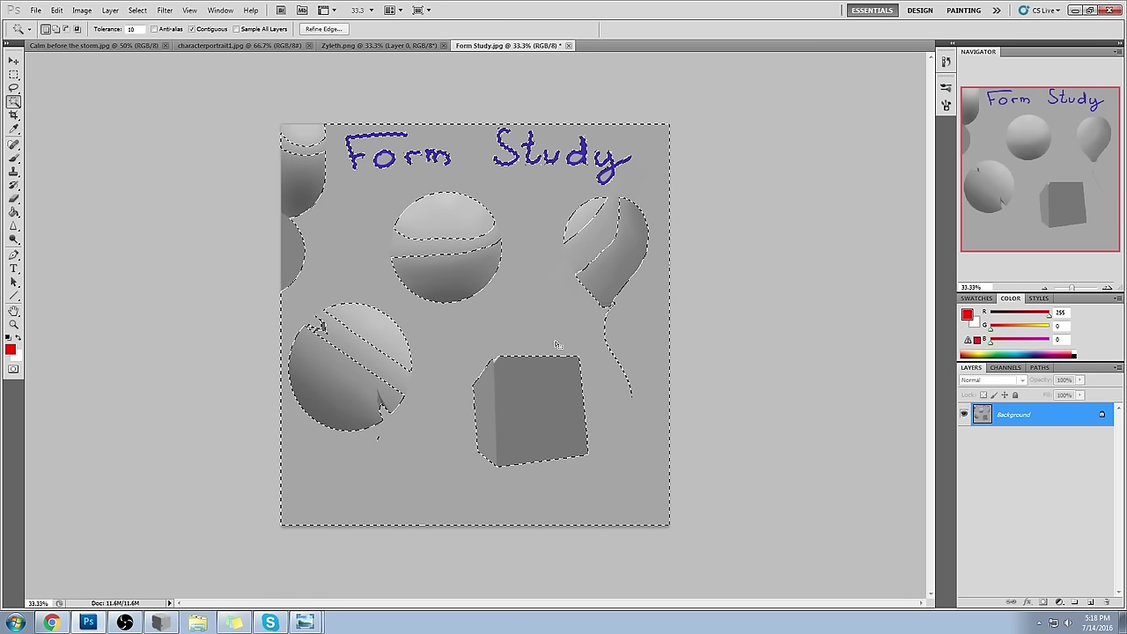
double_click(131, 29)
text(3)
click(528, 282)
double_click(132, 29)
text(1)
click(398, 193)
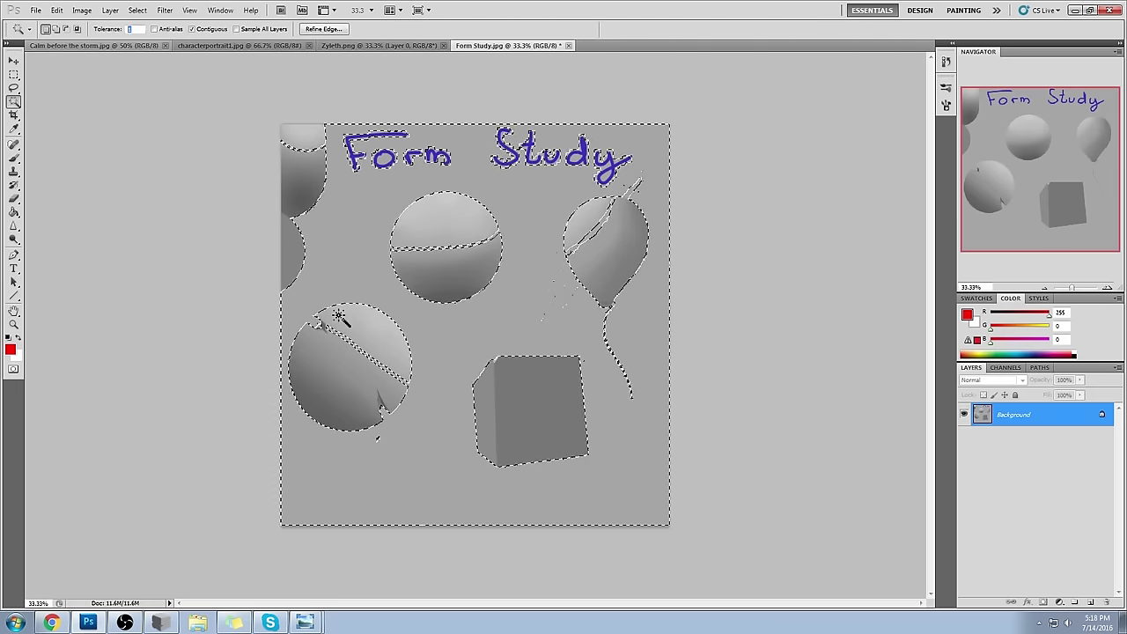
click(116, 145)
- Add areas with the Lasso, zoom to 50% and open the selection's context menu
key(l)
key(shift)
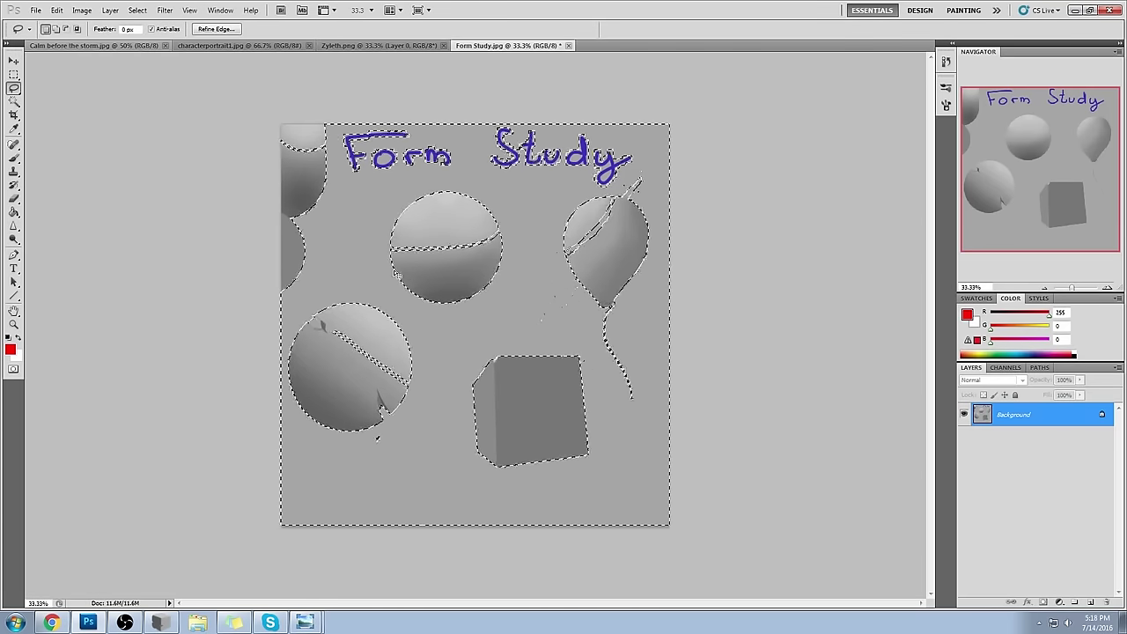
key(ctrl+plus)
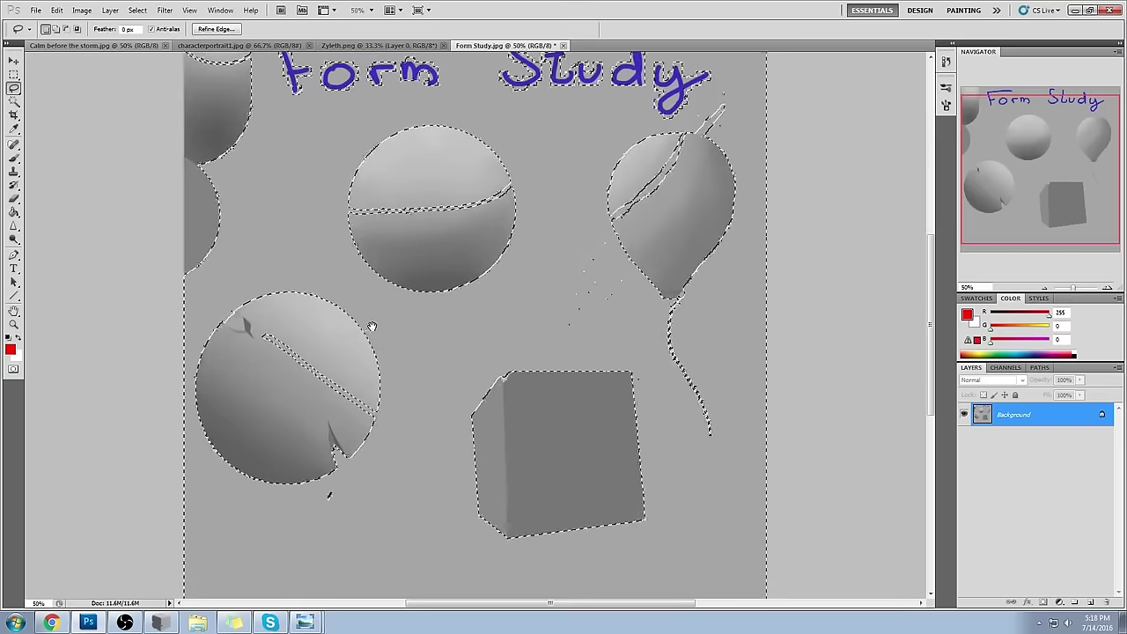
drag(370, 325, 561, 239)
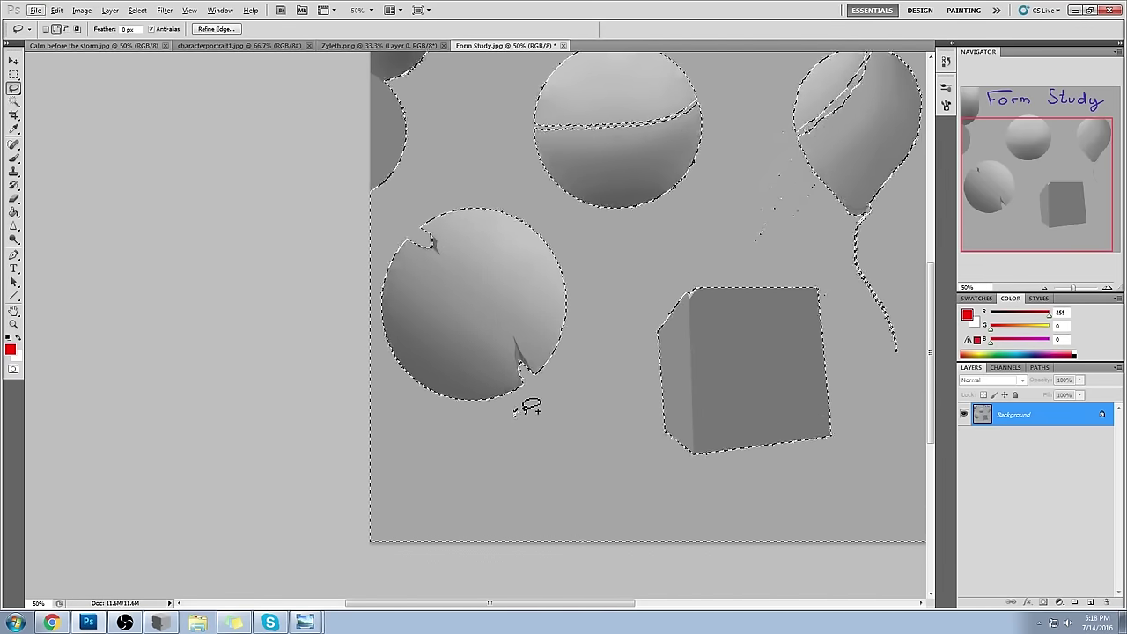
key(m)
right_click(546, 291)
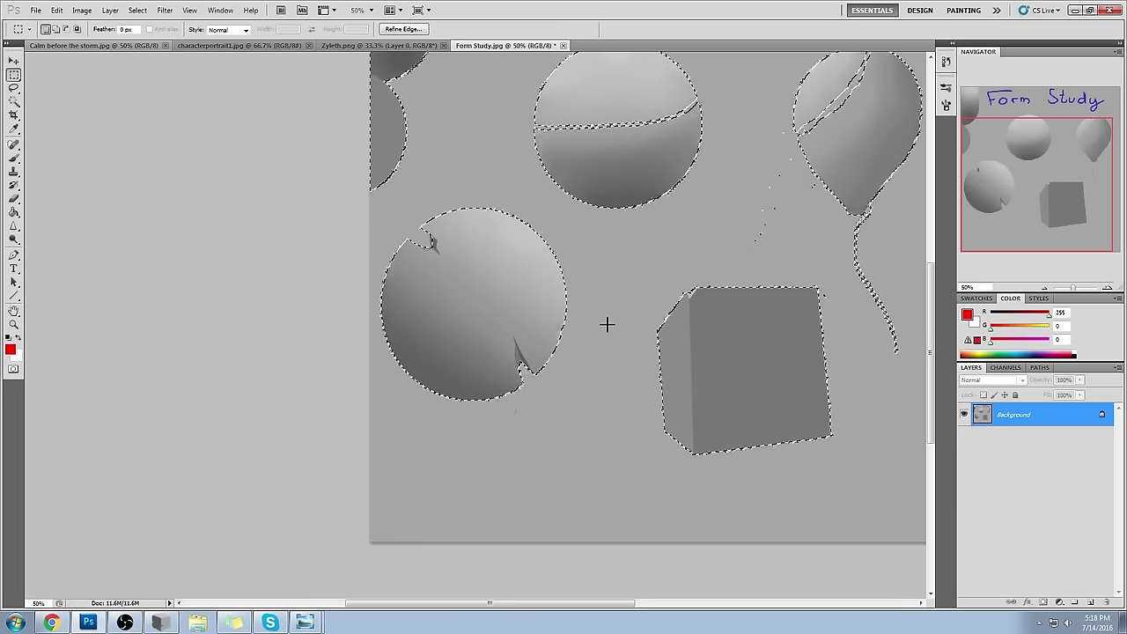
key(b)
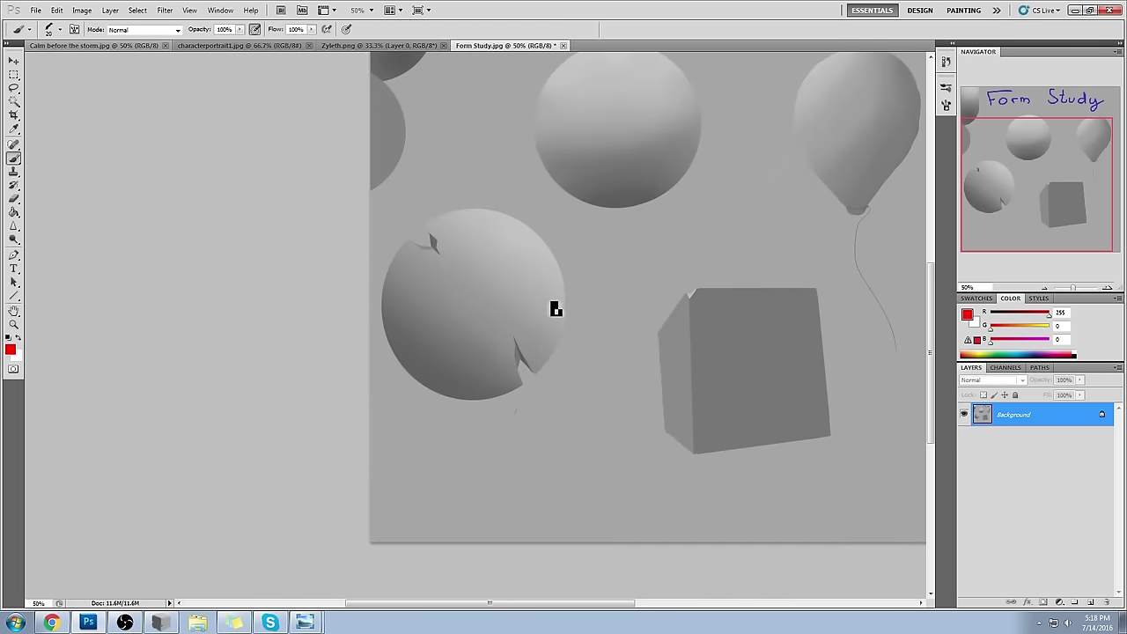
- Try painting sampled grey-pink shading over the lower-left sphere, then undo it
key(period)
drag(387, 370, 493, 387)
alt+click(408, 332)
mouse_move(392, 286)
mouse_down()
mouse_move(493, 370)
mouse_move(546, 370)
mouse_up()
alt+click(441, 309)
alt+click(519, 326)
drag(423, 265, 529, 343)
alt+click(460, 261)
mouse_move(422, 238)
mouse_down()
mouse_move(503, 264)
mouse_move(493, 251)
mouse_up()
alt+click(479, 256)
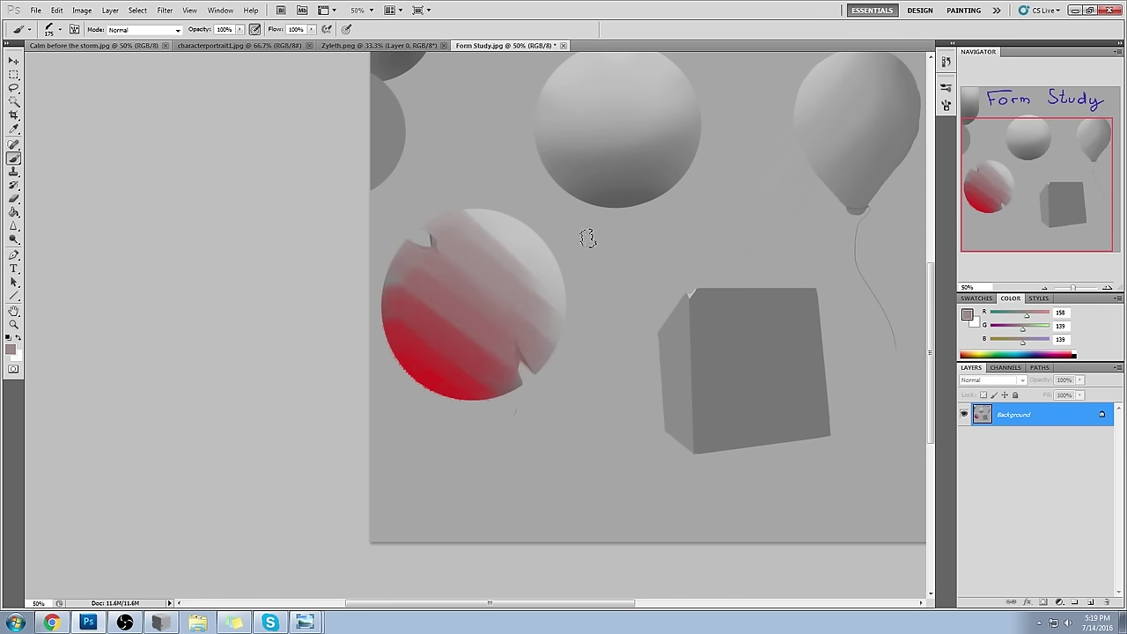
key(ctrl+alt+z)
key(ctrl+alt+z)
key(ctrl+alt+z)
key(ctrl+alt+z)
key(ctrl+alt+z)
key(ctrl+alt+z)
key(ctrl+alt+z)
key(ctrl+alt+z)
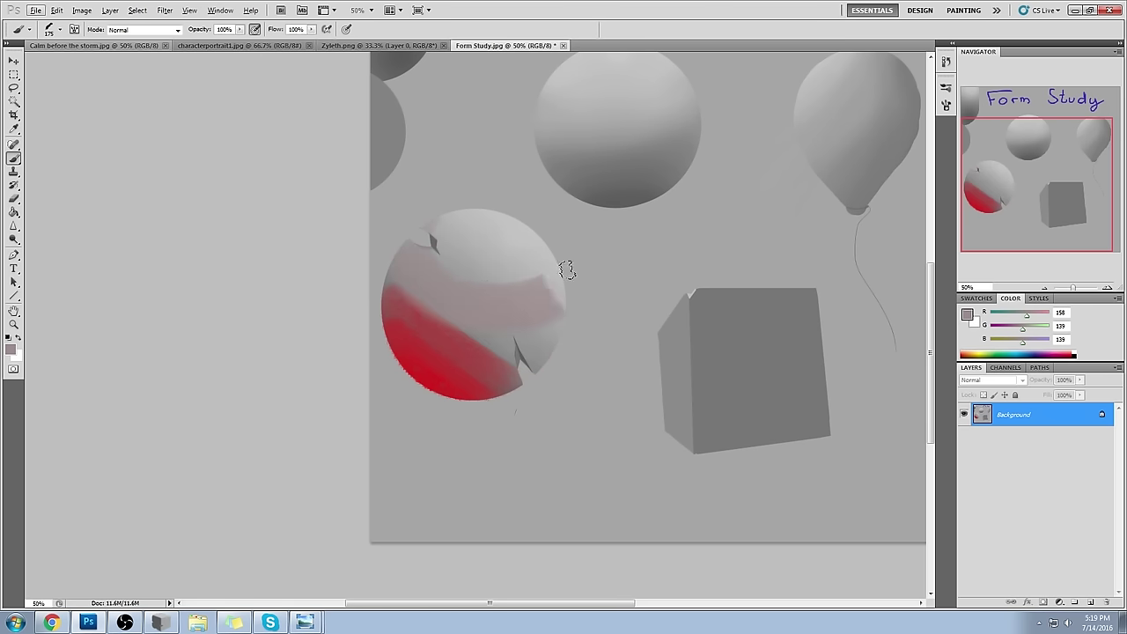
- Set the foreground to pure red 255,0,0 and draw thin contour ellipses on the sphere's top
click(968, 314)
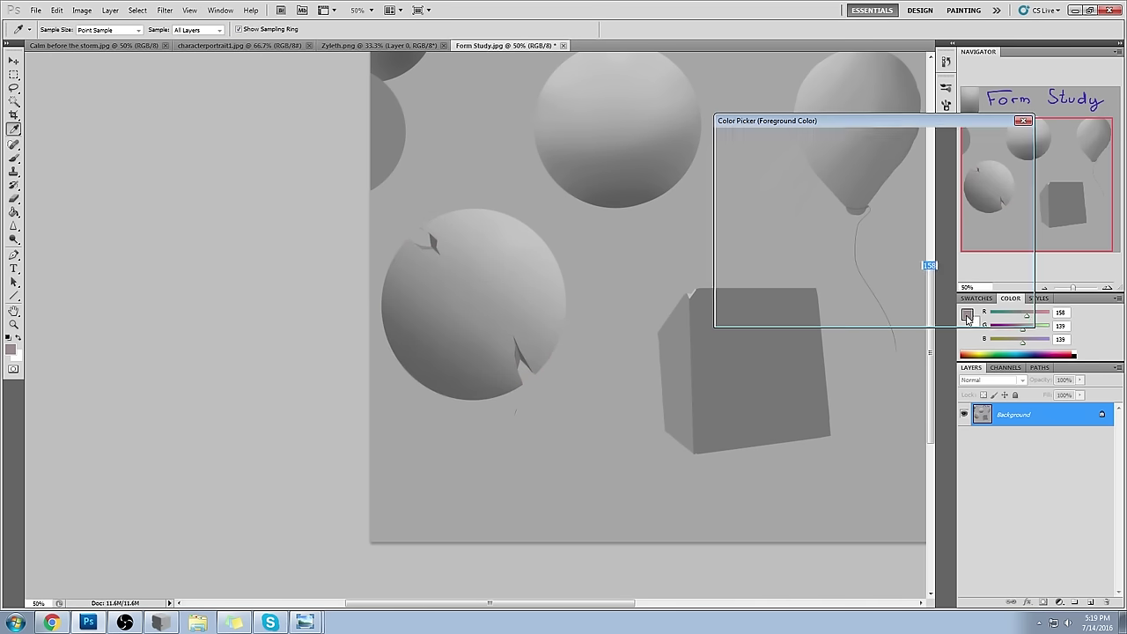
click(874, 142)
click(997, 138)
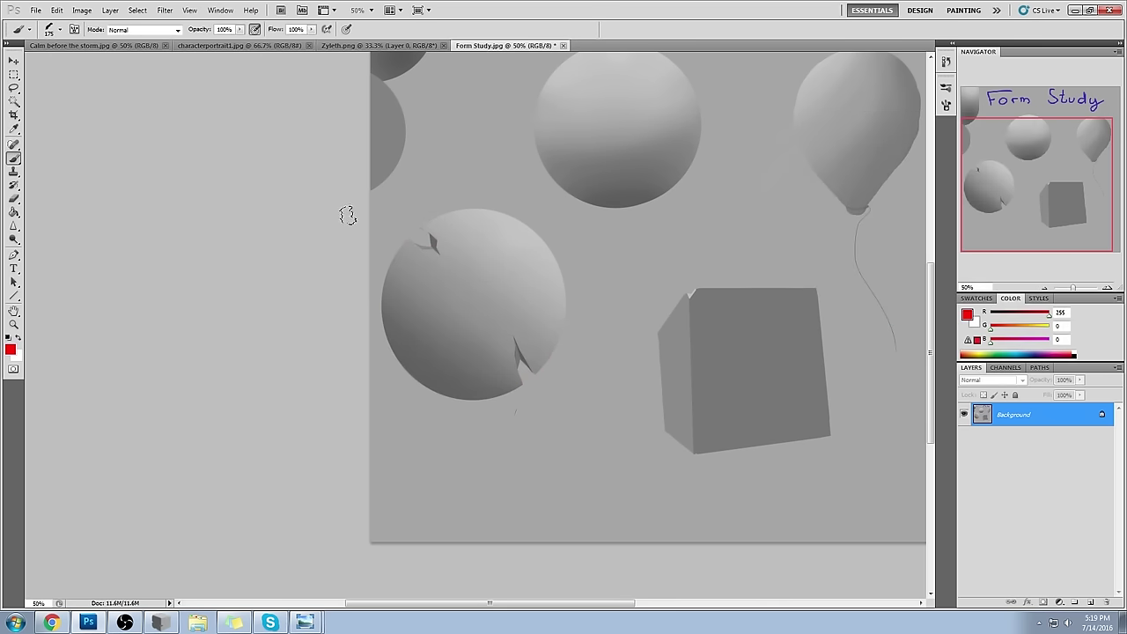
key(bracketleft)
key(bracketleft)
key(bracketleft)
key(bracketleft)
key(bracketleft)
key(bracketleft)
key(bracketleft)
key(bracketleft)
key(bracketleft)
key(bracketleft)
key(bracketleft)
key(bracketleft)
key(bracketleft)
key(bracketleft)
mouse_move(495, 225)
mouse_down()
mouse_move(443, 232)
mouse_move(447, 215)
mouse_move(481, 233)
mouse_move(559, 344)
mouse_move(541, 390)
mouse_move(513, 404)
mouse_move(532, 355)
mouse_up()
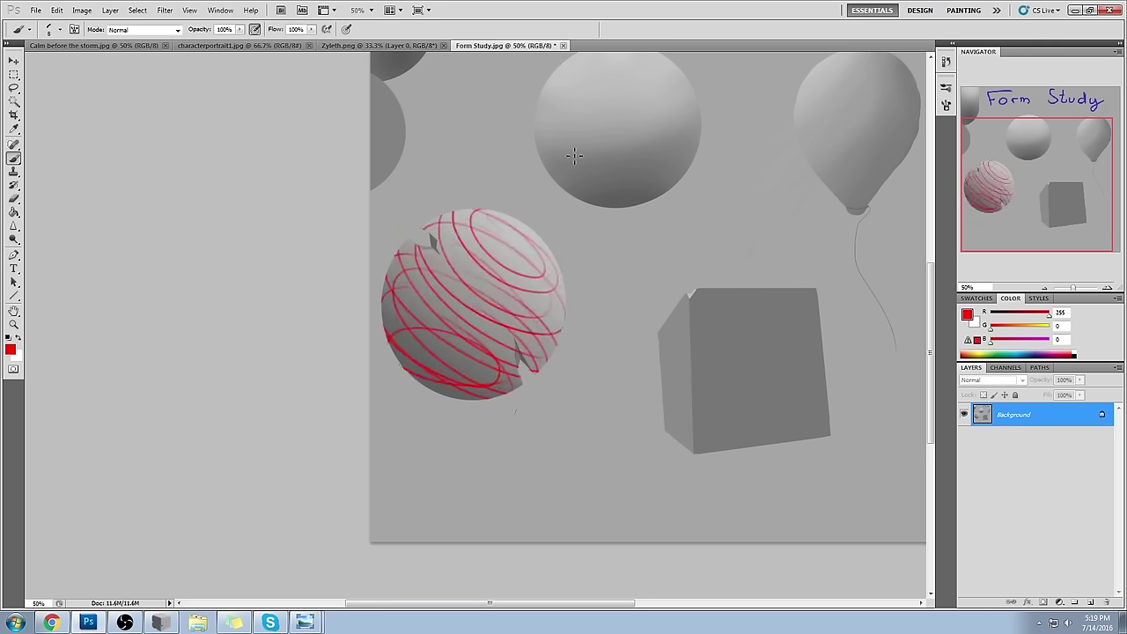
- Draw bolder red contour rings and meridian lines across the lower-left sphere
key(bracketright)
key(bracketright)
mouse_move(478, 227)
mouse_down()
mouse_move(453, 252)
mouse_move(451, 325)
mouse_up()
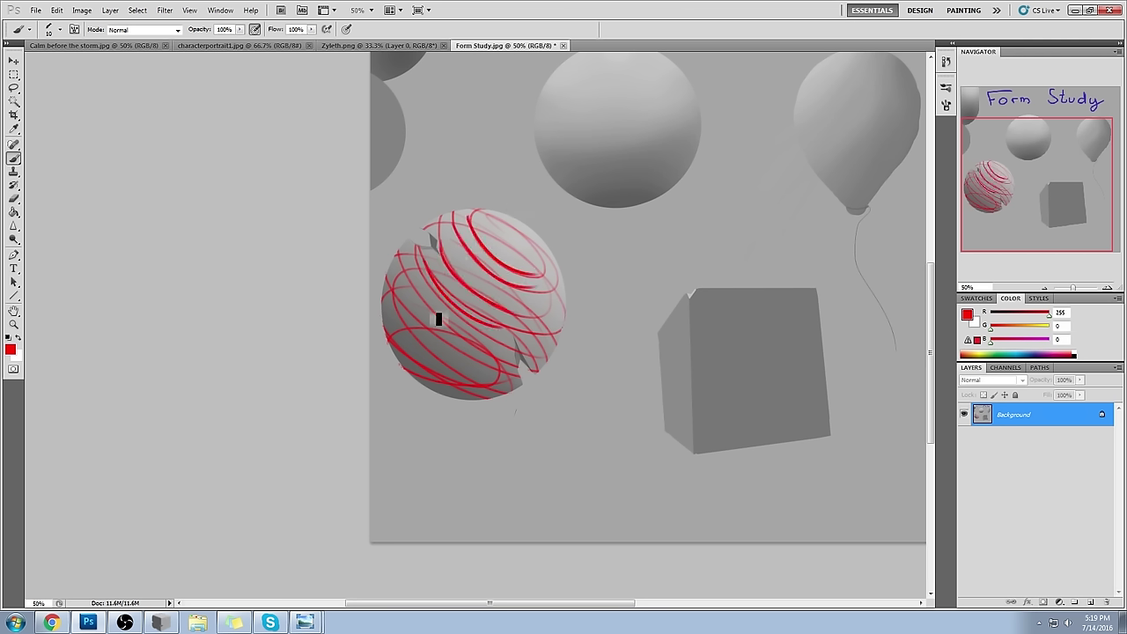
mouse_move(414, 270)
mouse_down()
mouse_move(507, 350)
mouse_move(389, 319)
mouse_move(438, 370)
mouse_up()
drag(391, 322, 451, 378)
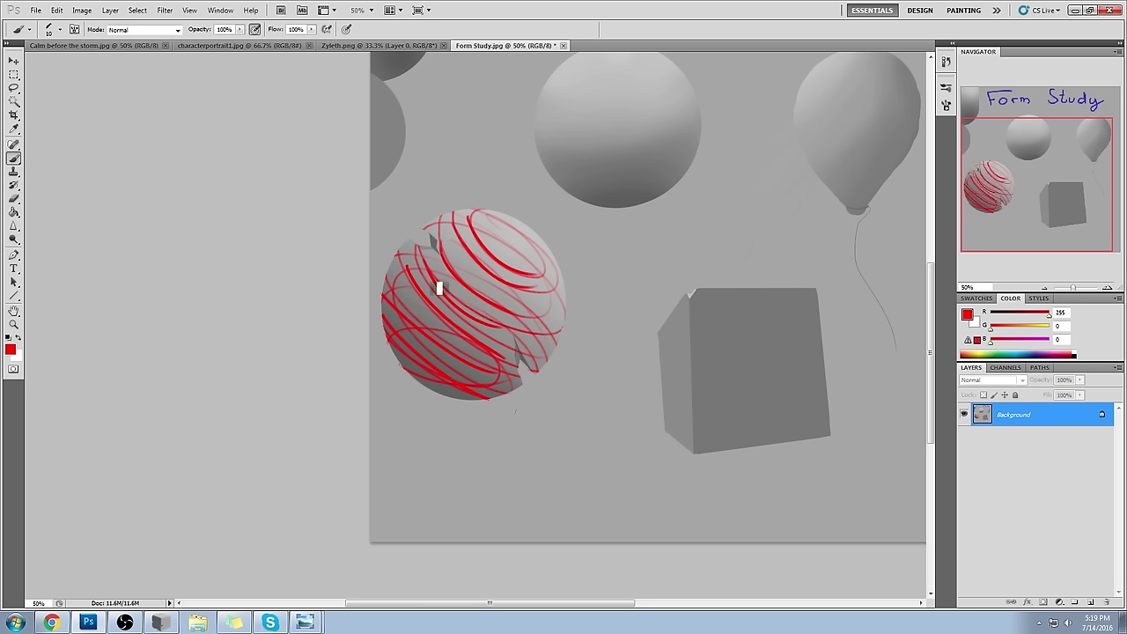
drag(517, 236, 433, 230)
mouse_move(495, 271)
mouse_down()
mouse_move(431, 343)
mouse_move(392, 430)
mouse_up()
mouse_move(534, 265)
mouse_down()
mouse_move(426, 442)
mouse_move(523, 268)
mouse_move(468, 424)
mouse_move(536, 261)
mouse_move(526, 377)
mouse_move(538, 262)
mouse_move(584, 301)
mouse_up()
drag(516, 232, 431, 231)
key(ctrl+z)
drag(510, 231, 422, 222)
drag(517, 226, 460, 211)
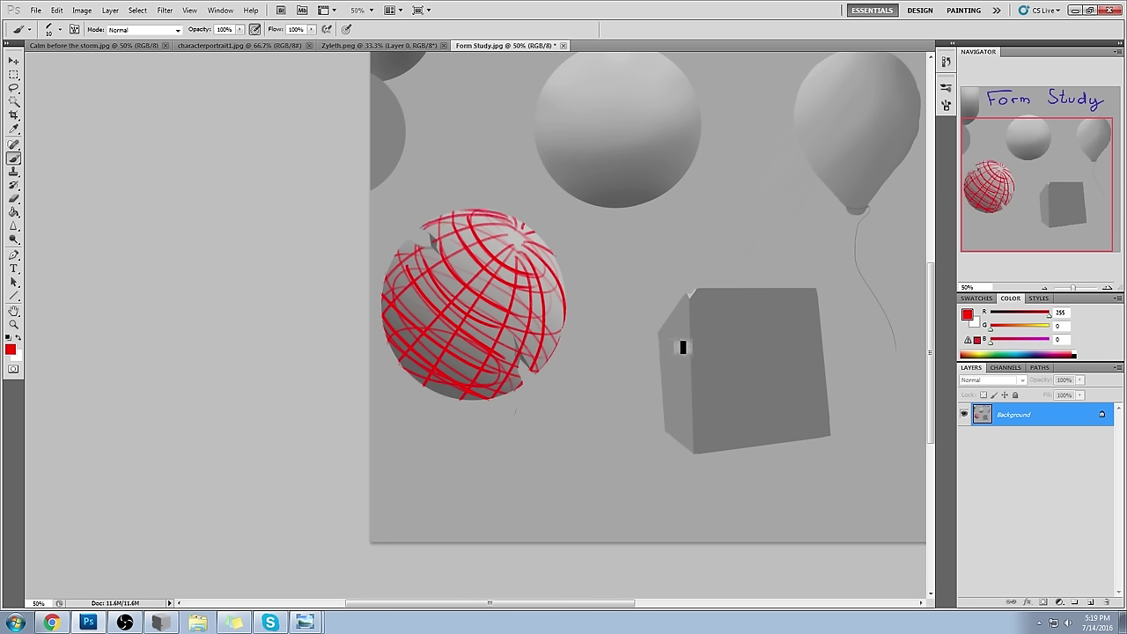
click(968, 315)
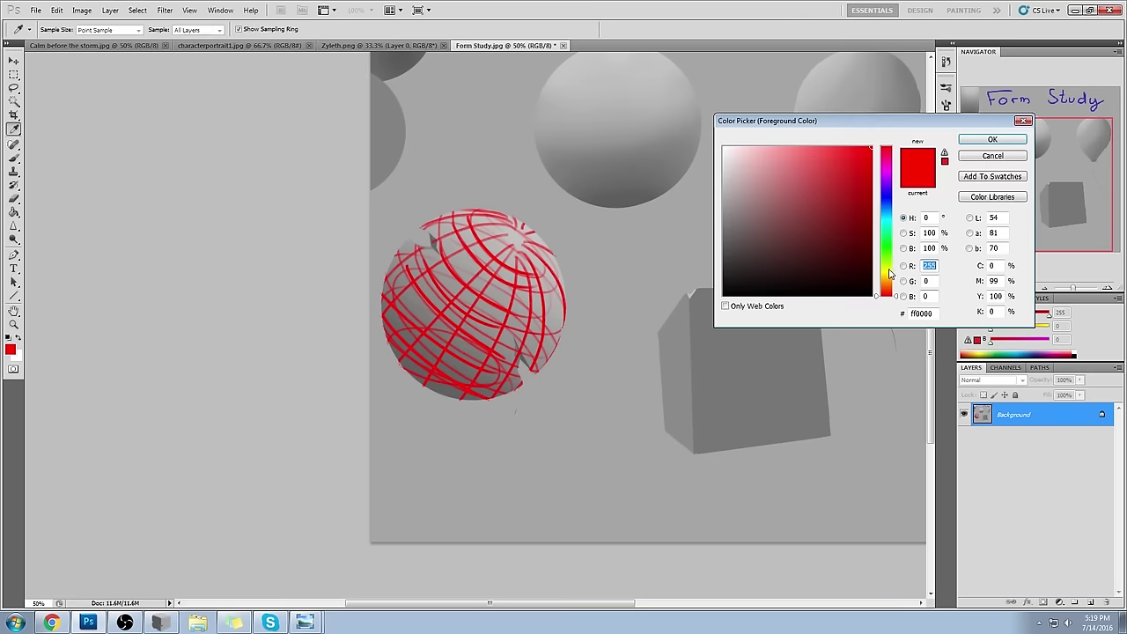
- Switch the foreground to blue and sketch contour arcs on the sphere, then undo them
click(885, 199)
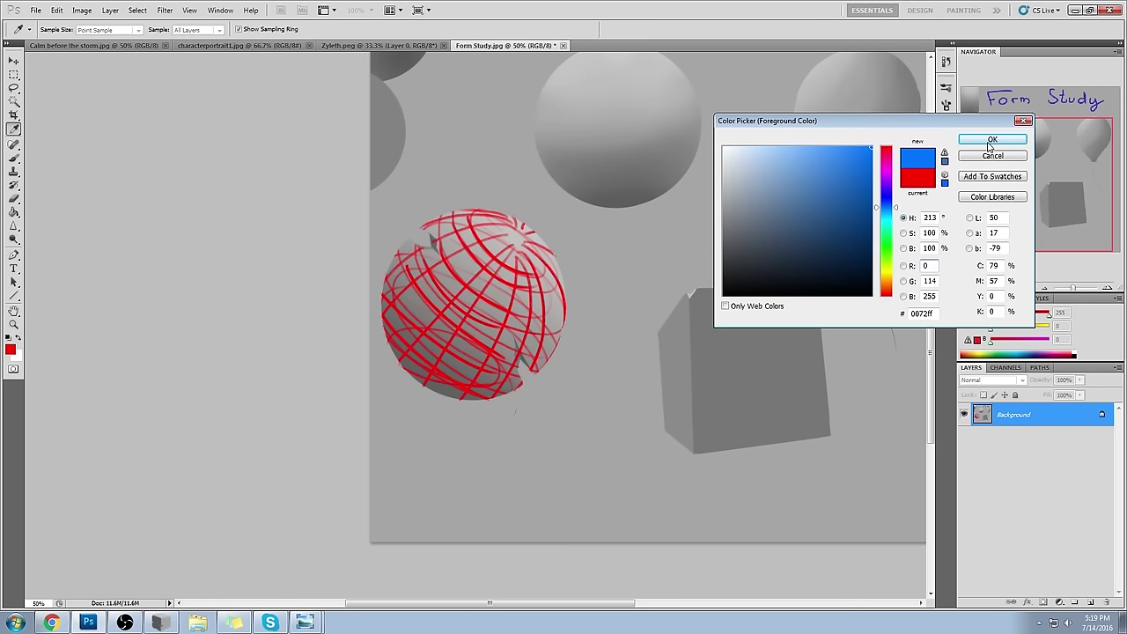
click(993, 139)
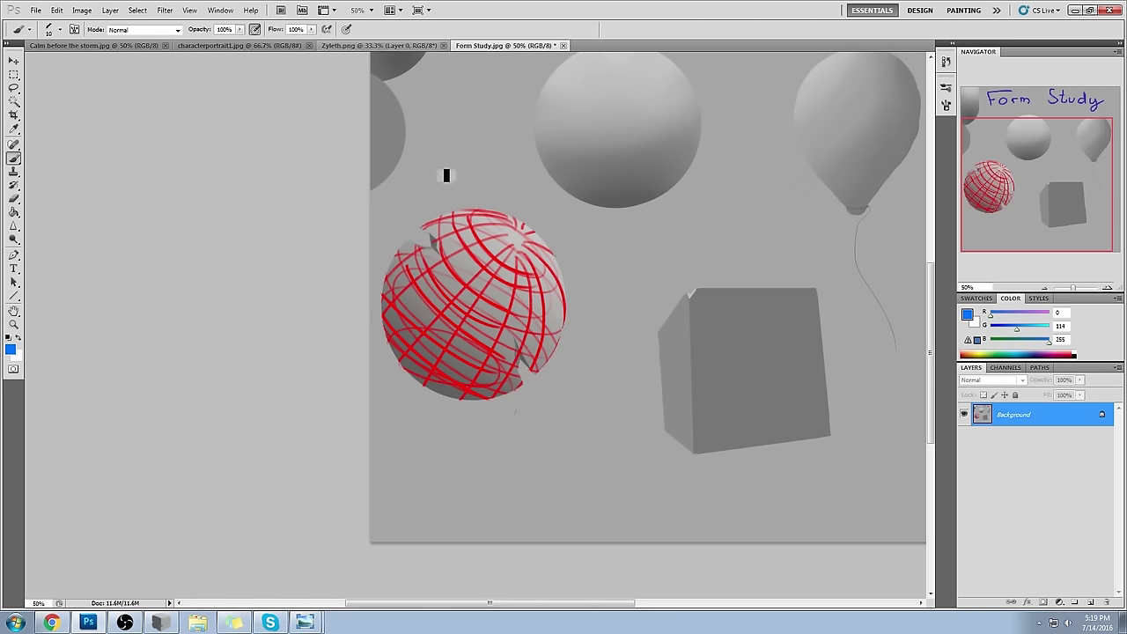
click(473, 211)
mouse_move(448, 288)
mouse_down()
mouse_move(480, 273)
mouse_move(480, 290)
mouse_move(480, 270)
mouse_move(465, 308)
mouse_up()
key(ctrl+z)
drag(472, 217, 540, 269)
drag(446, 236, 566, 323)
drag(439, 277, 516, 328)
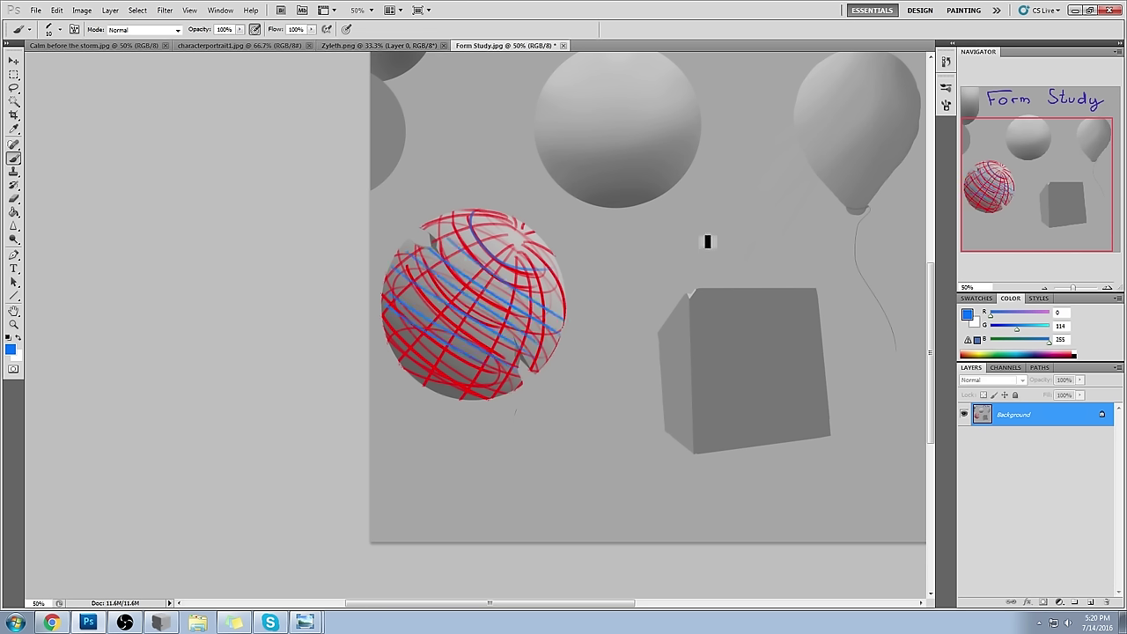
key(ctrl+alt+z)
key(ctrl+alt+z)
key(ctrl+alt+z)
key(ctrl+alt+z)
key(ctrl+alt+z)
key(ctrl+alt+z)
key(ctrl+alt+z)
key(ctrl+alt+z)
key(ctrl+alt+z)
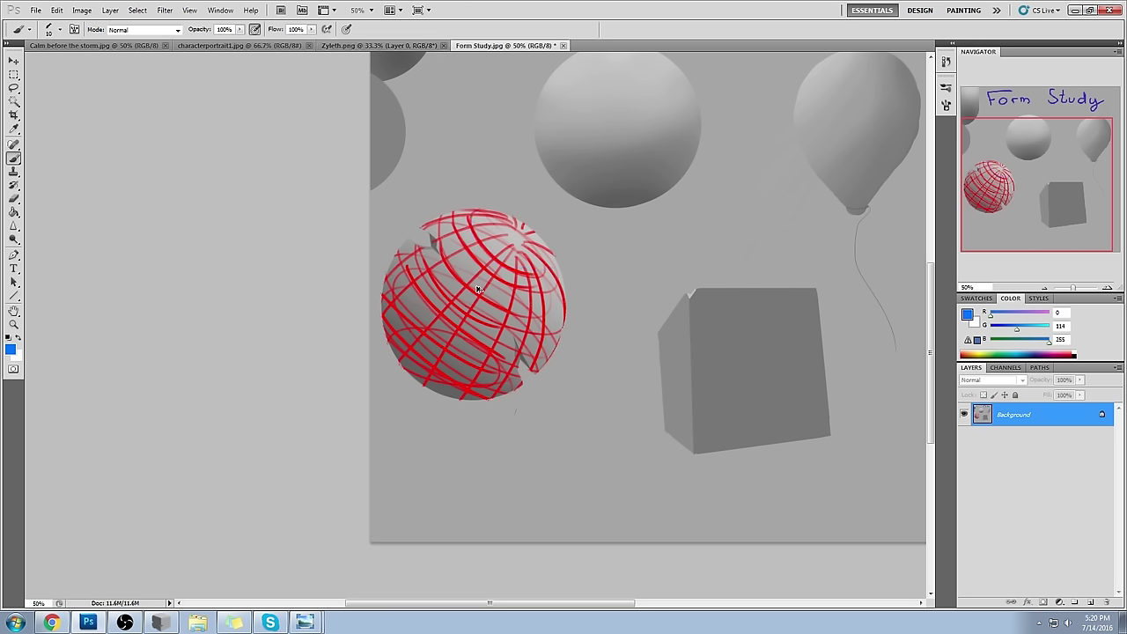
key(ctrl+alt+z)
key(ctrl+alt+z)
key(ctrl+alt+z)
key(ctrl+alt+z)
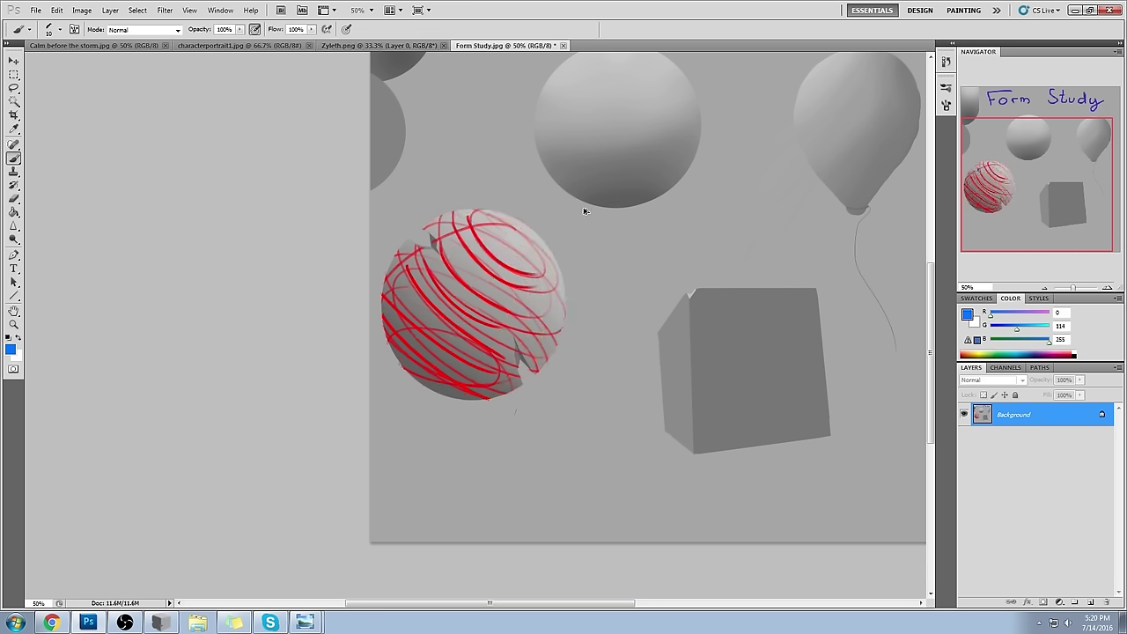
- Sketch a blue head outline with two eye dots, a chin stroke and an upper-right loop
mouse_move(465, 252)
mouse_down()
mouse_move(460, 291)
mouse_move(479, 239)
mouse_move(510, 286)
mouse_move(454, 286)
mouse_move(484, 332)
mouse_move(506, 303)
mouse_move(483, 324)
mouse_up()
click(474, 292)
click(459, 294)
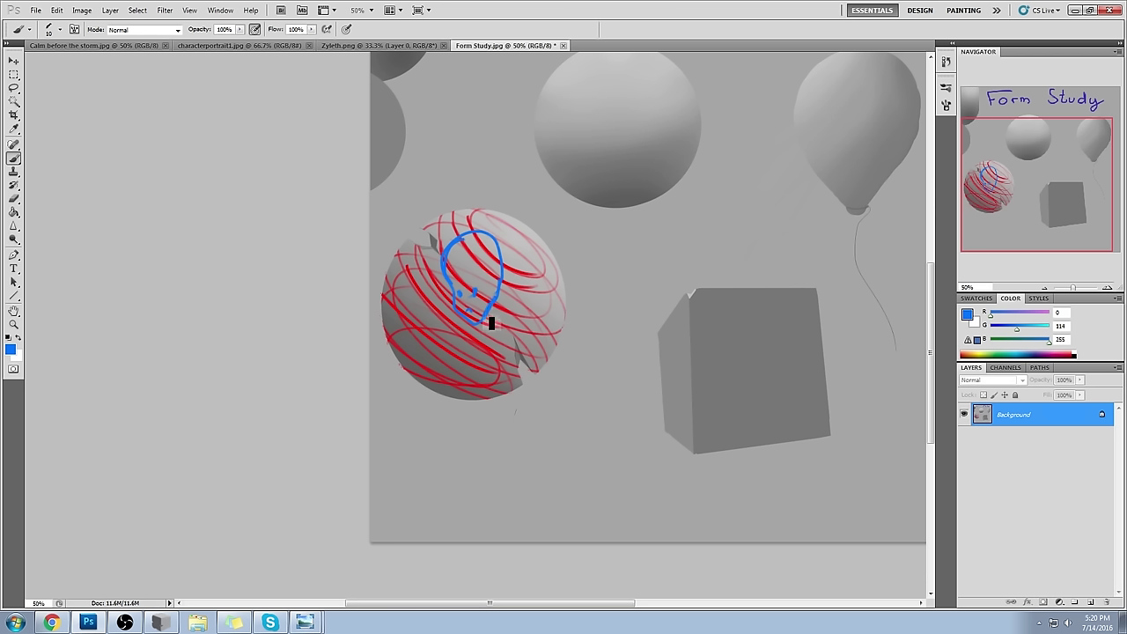
mouse_move(481, 310)
mouse_down()
mouse_move(498, 303)
mouse_move(474, 315)
mouse_up()
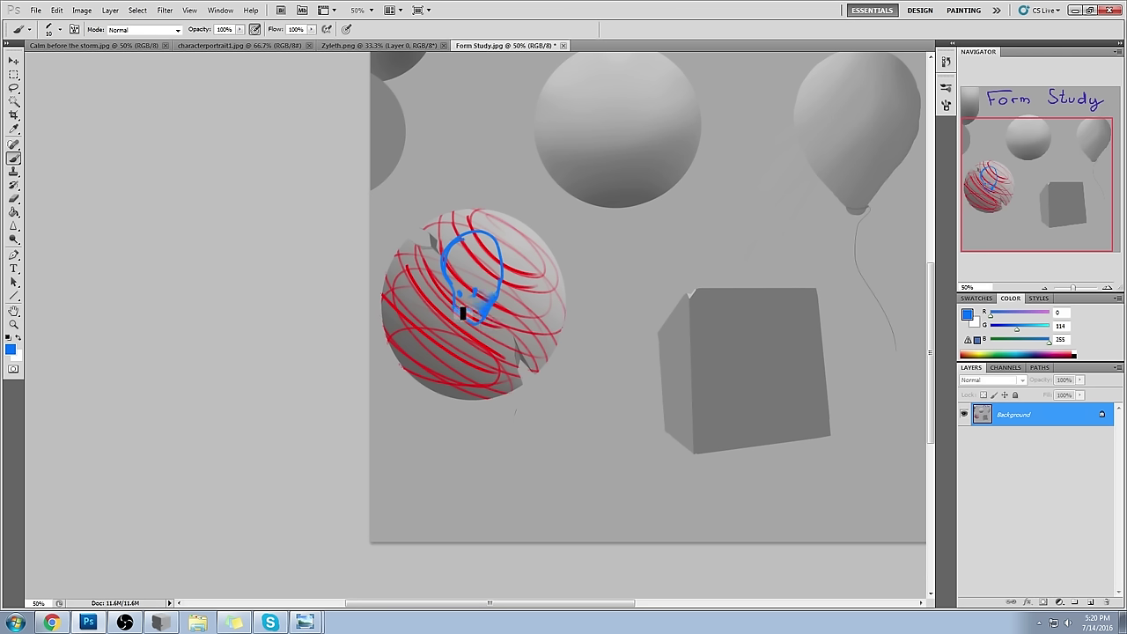
drag(532, 266, 494, 256)
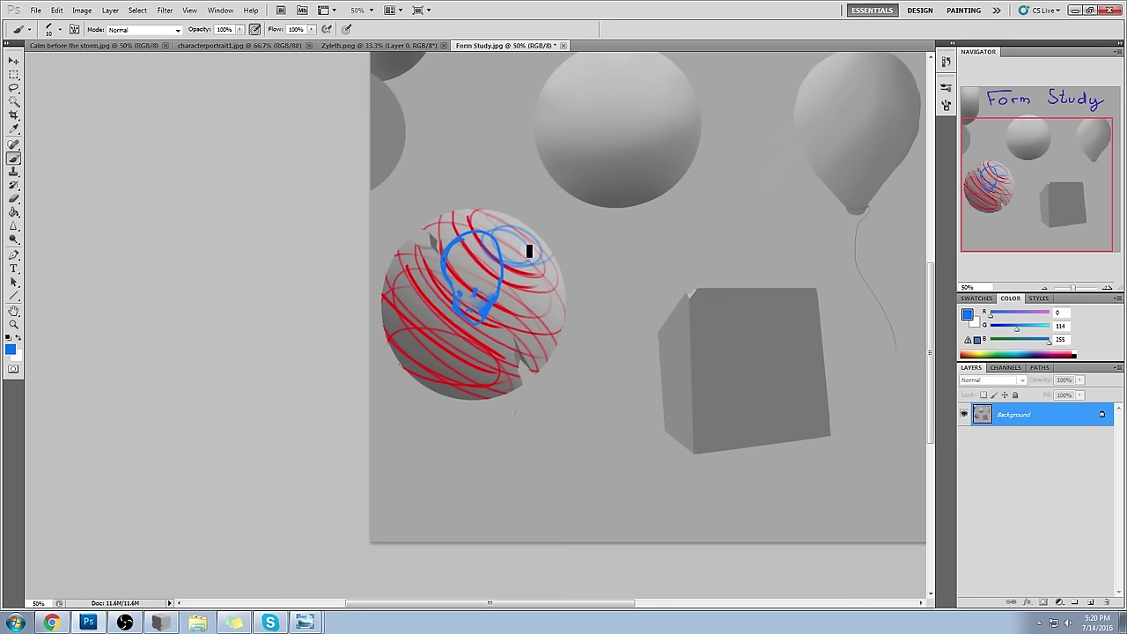
click(946, 62)
drag(930, 341, 932, 275)
- Step back in History to the Select Inverse state, clearing all sketch strokes
click(872, 154)
click(869, 169)
click(871, 176)
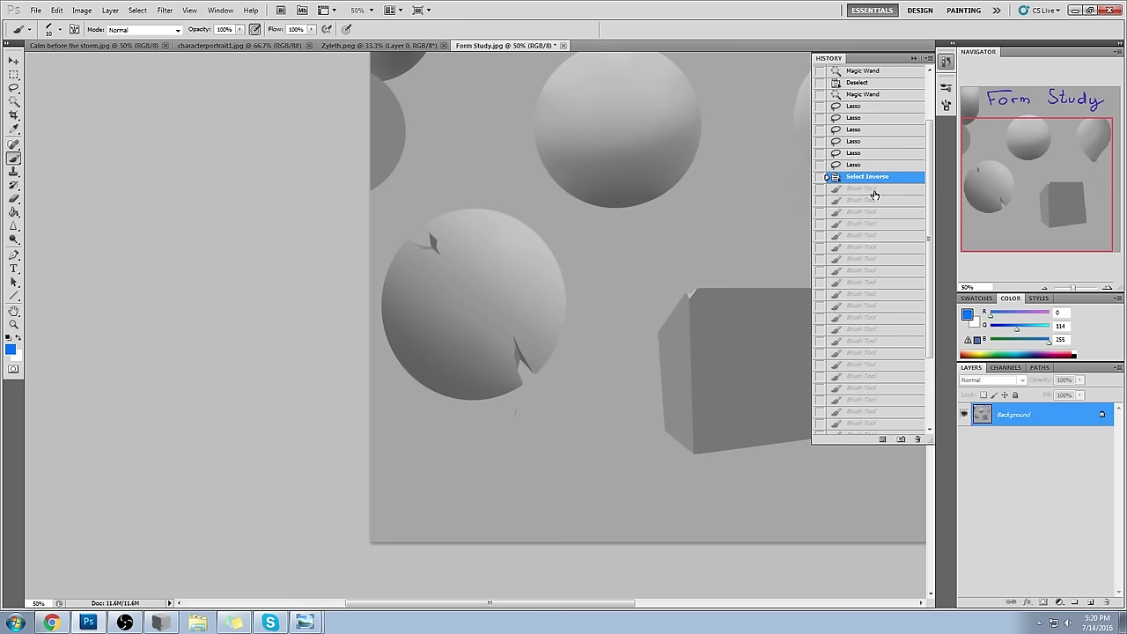
click(872, 189)
key(ctrl+z)
click(913, 58)
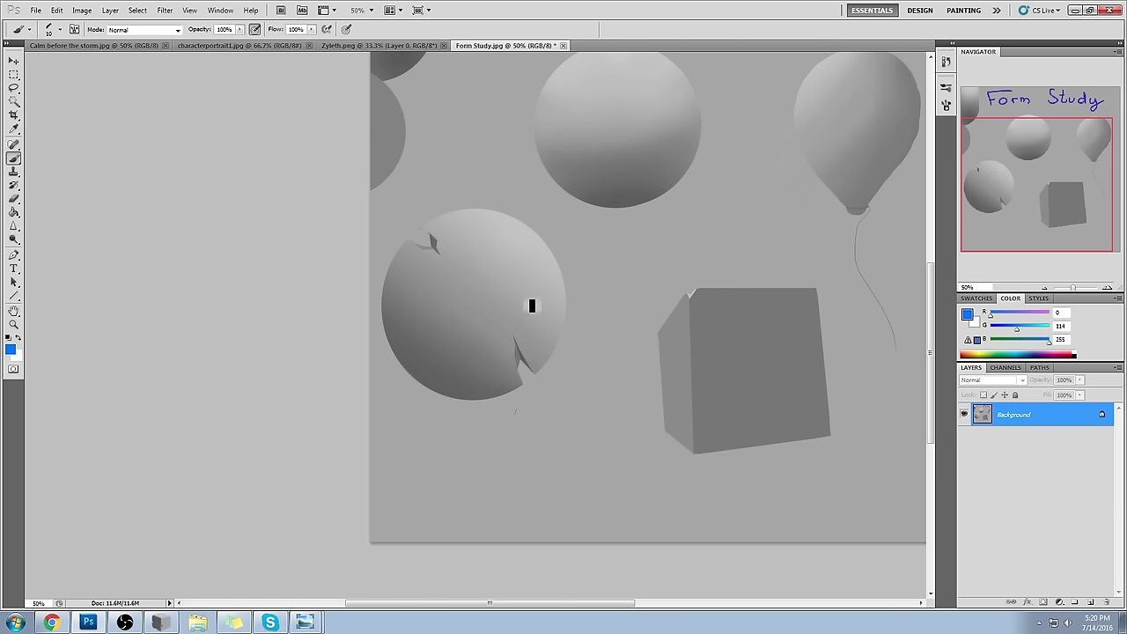
- Choose a soft round brush tip with 0% hardness
right_click(501, 248)
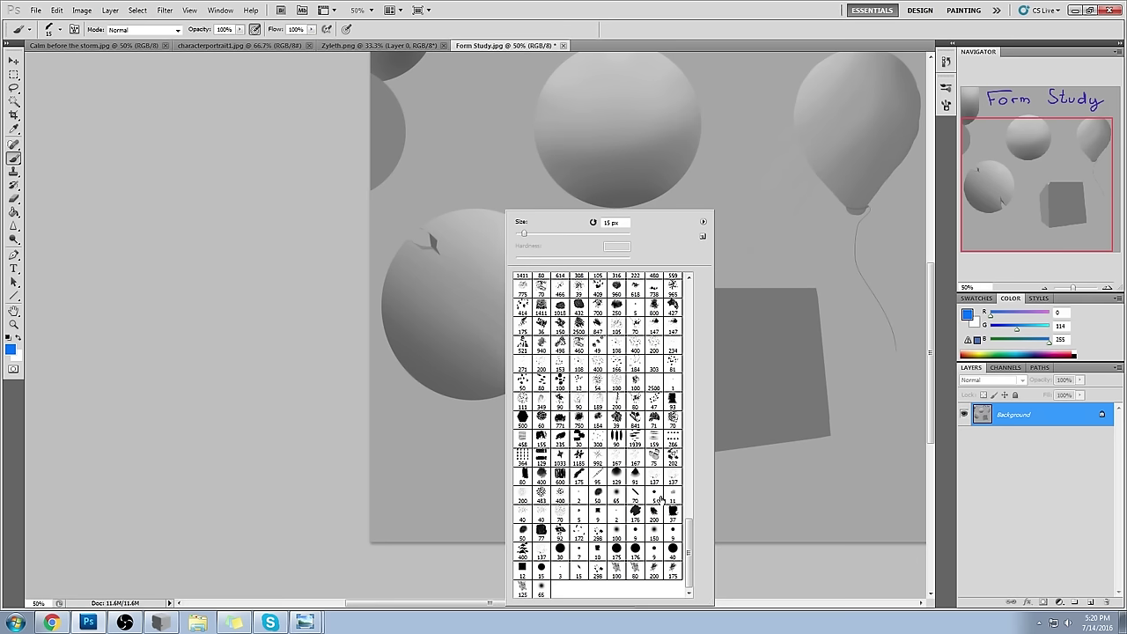
click(620, 499)
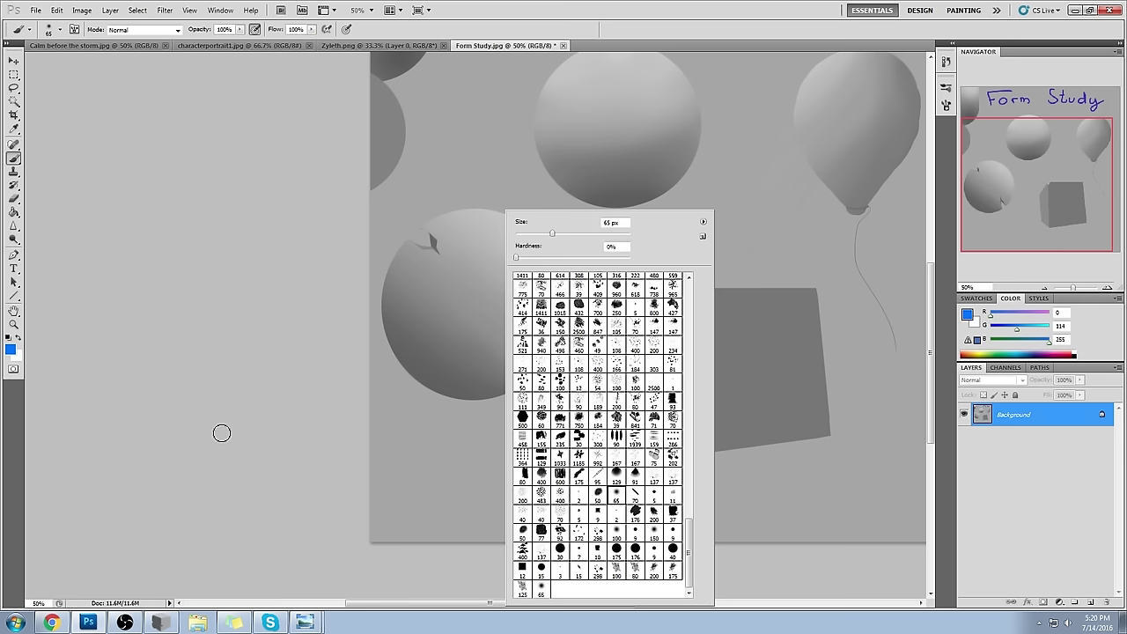
click(236, 440)
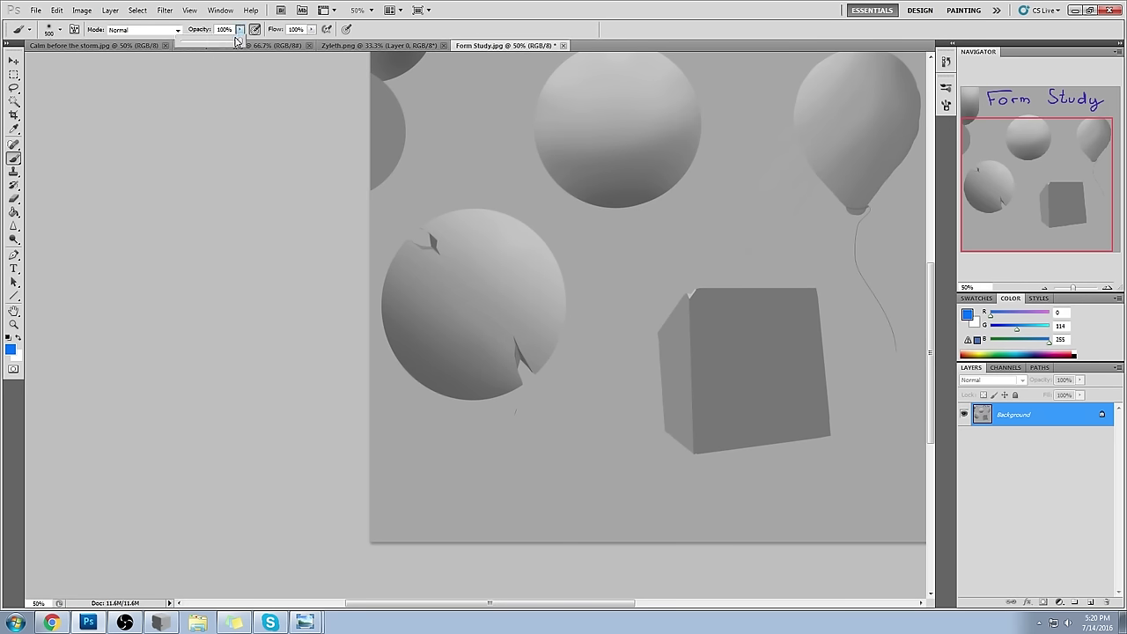
- Lower brush opacity and darken the shadow at the sphere's lower-right edge
key(4)
key(2)
alt+click(459, 313)
drag(550, 333, 537, 363)
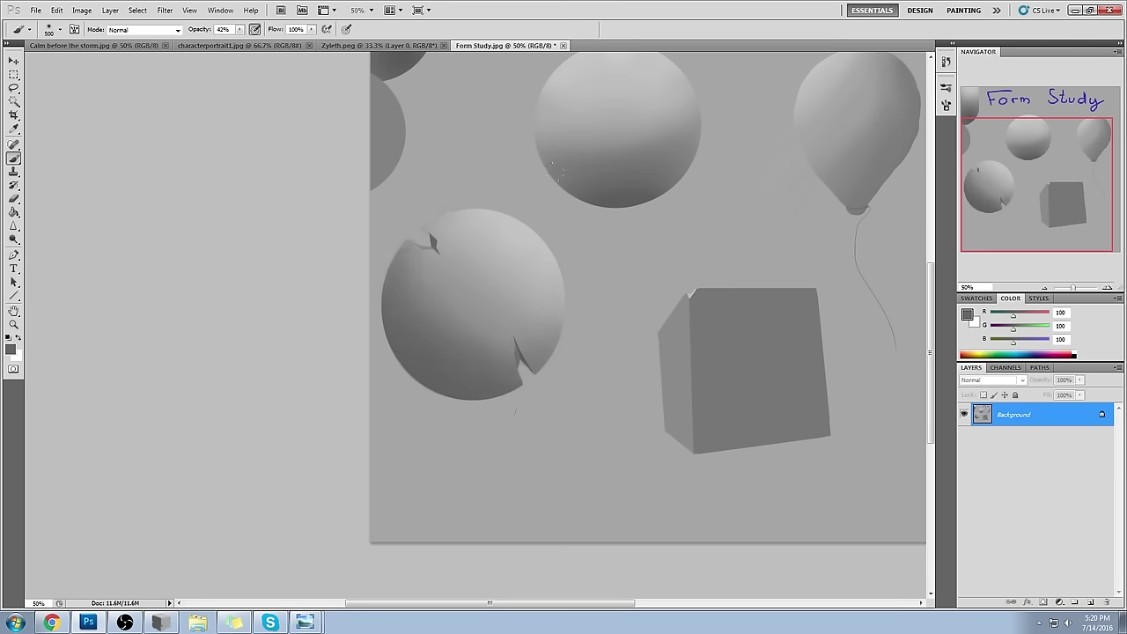
alt+click(537, 246)
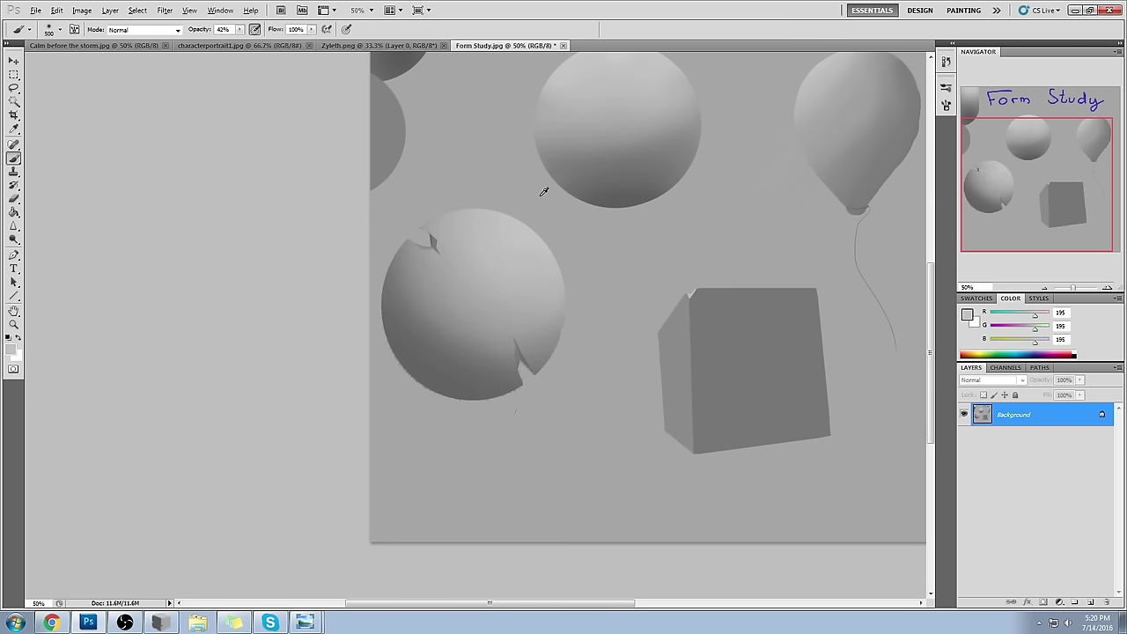
alt+click(516, 185)
- Set a very light grey, then pure white, as the painting colour at faint opacity
click(968, 316)
drag(798, 216, 690, 158)
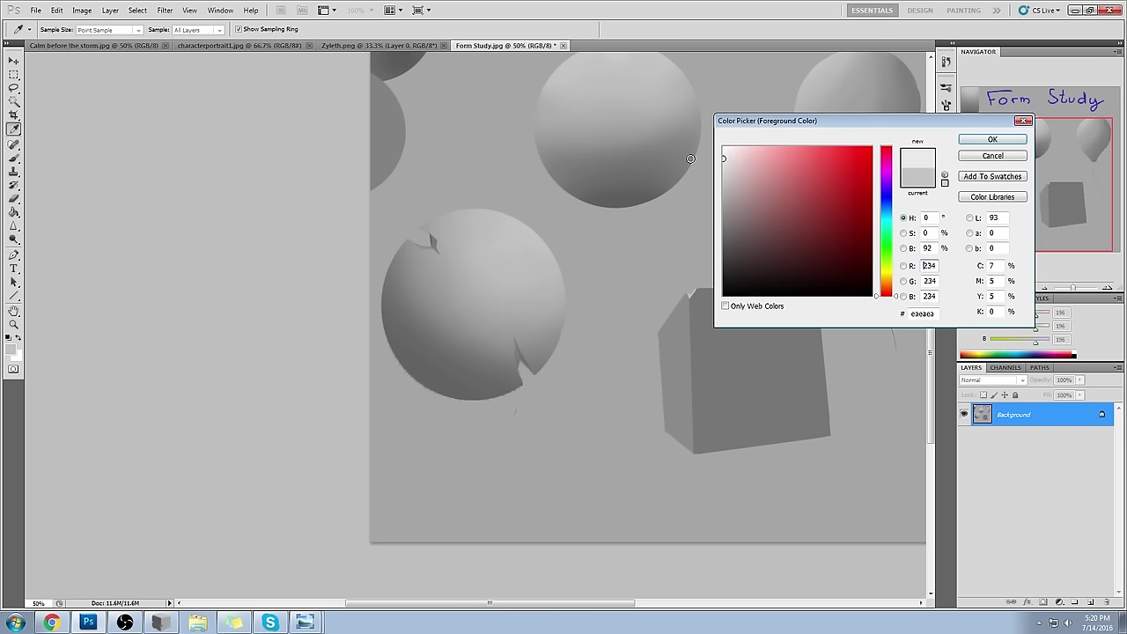
click(992, 139)
key(b)
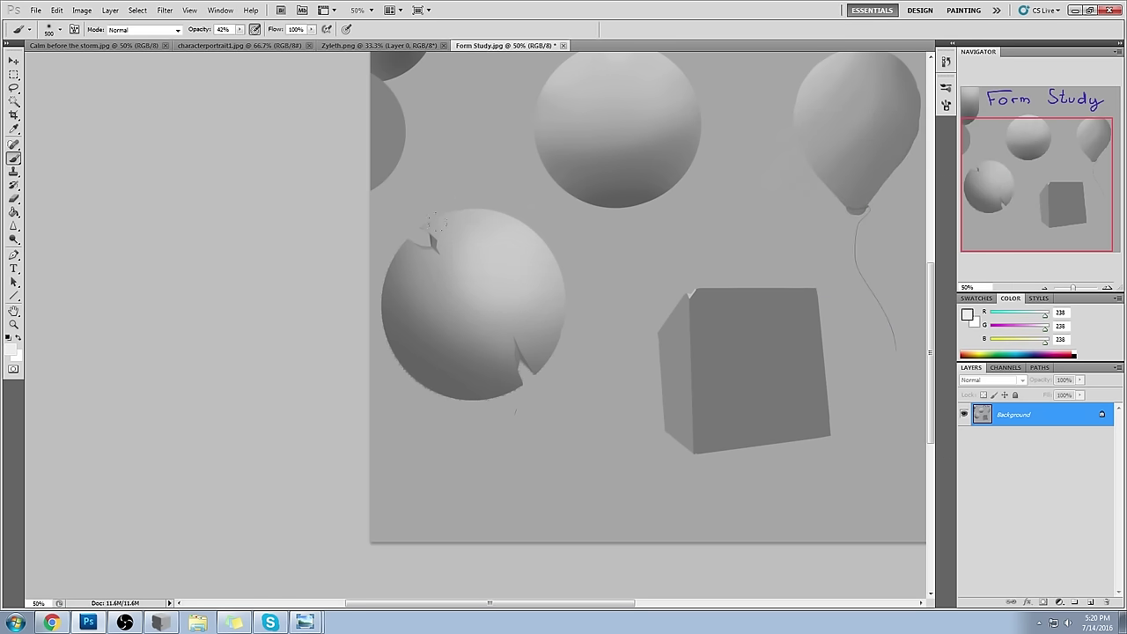
key(ctrl+z)
drag(240, 29, 225, 44)
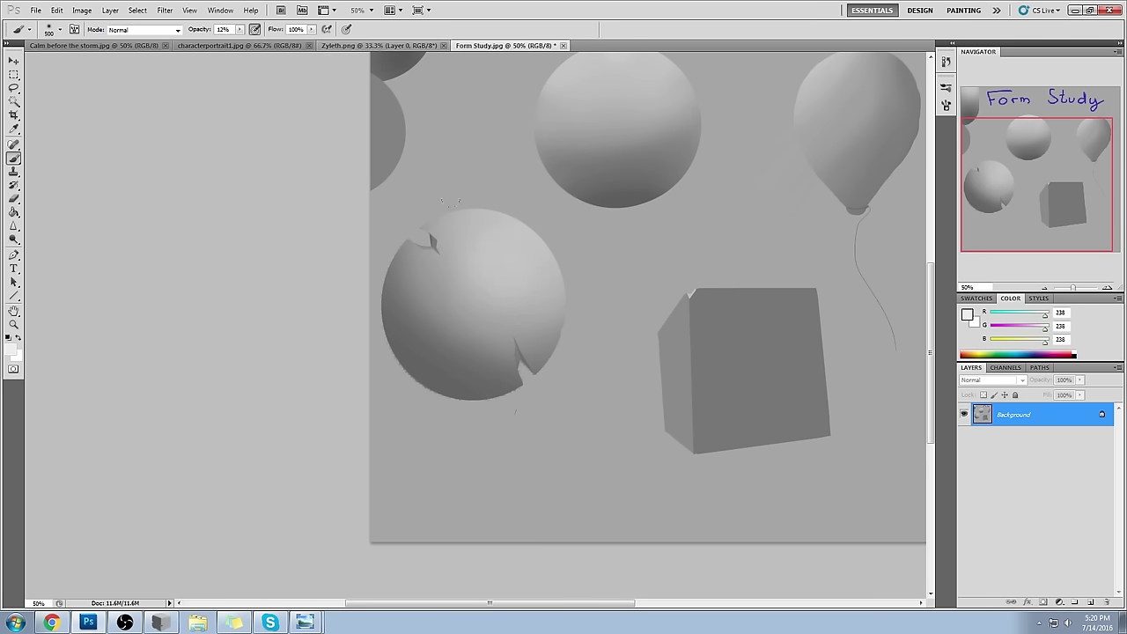
click(967, 313)
drag(772, 169, 724, 146)
click(979, 142)
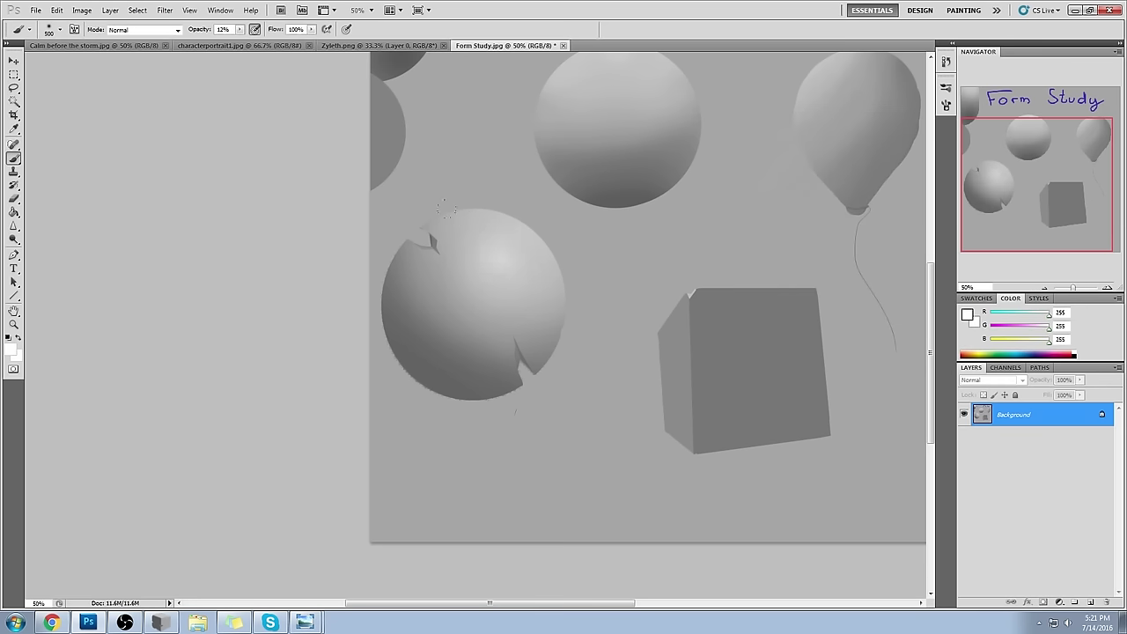
- Sample various shading greys from the sphere and the cube's front face
alt+click(528, 260)
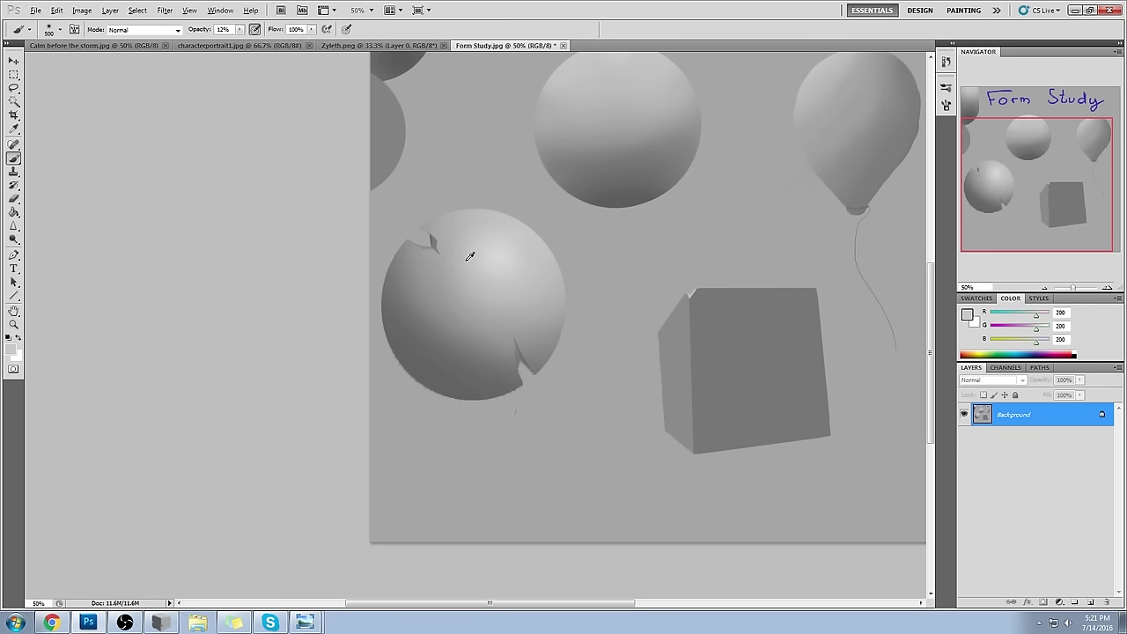
alt+click(449, 339)
alt+click(452, 287)
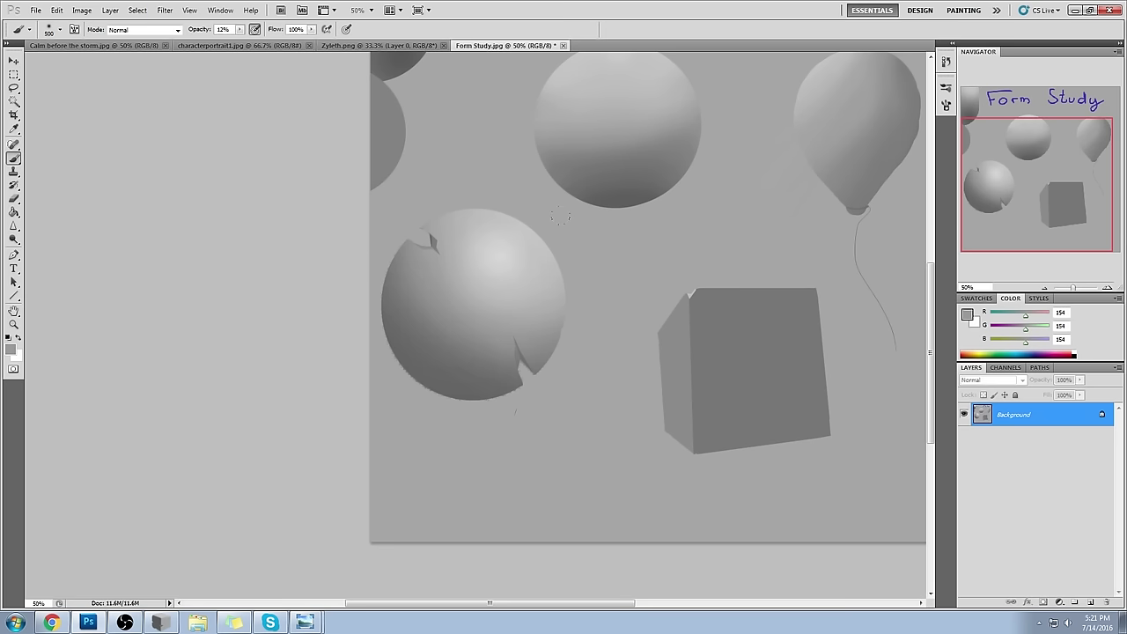
alt+click(525, 348)
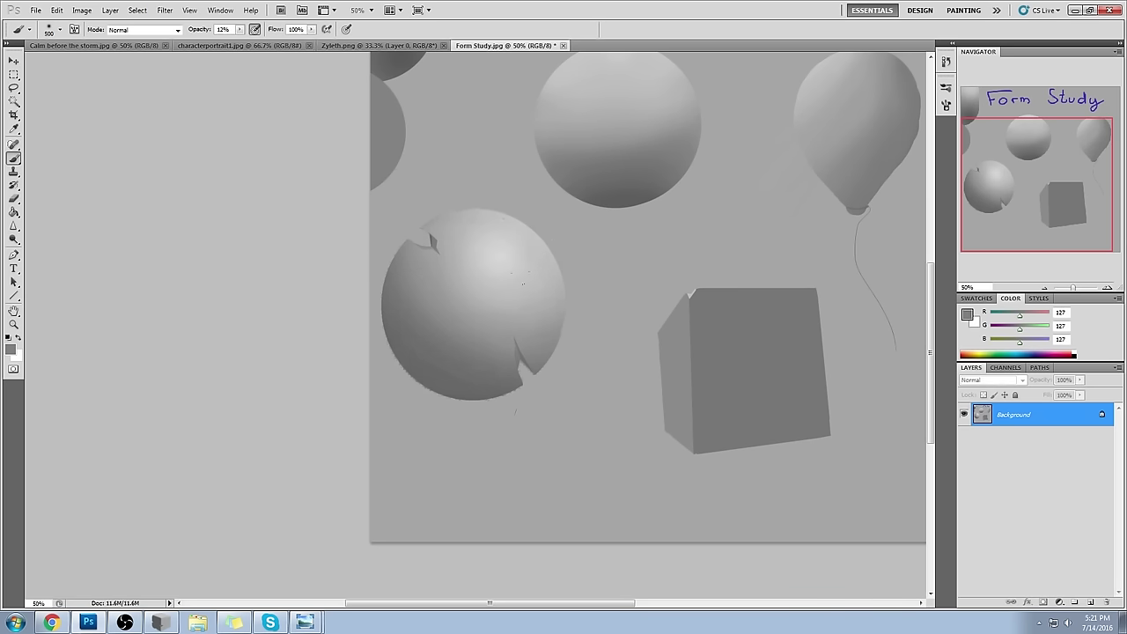
alt+click(436, 238)
alt+click(438, 239)
drag(438, 240, 439, 237)
alt+click(431, 352)
alt+click(439, 275)
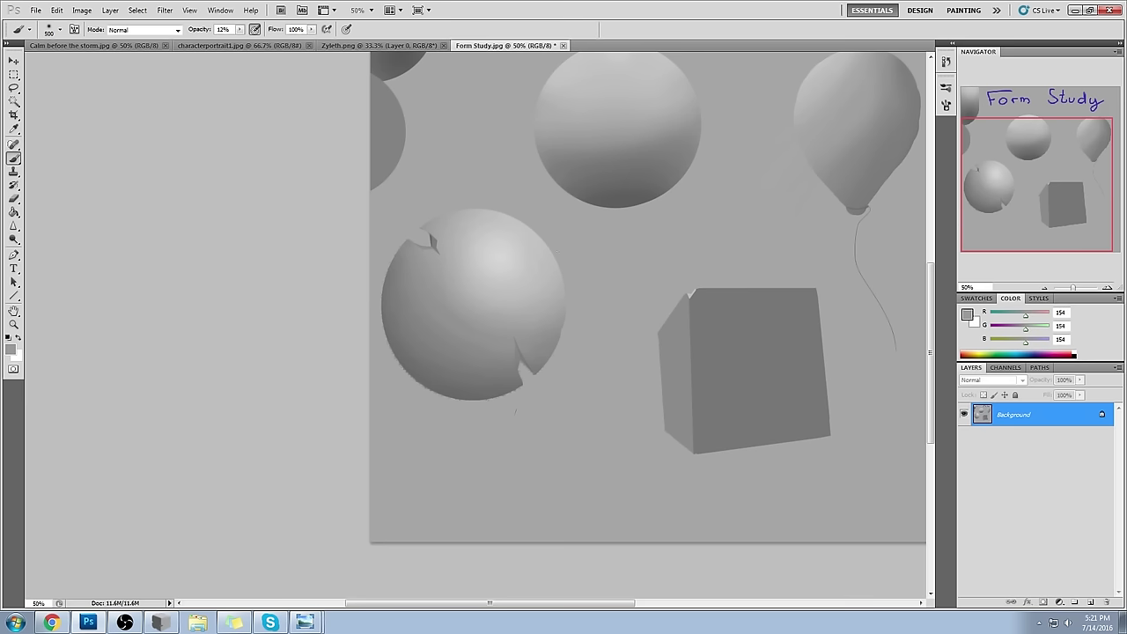
alt+click(760, 298)
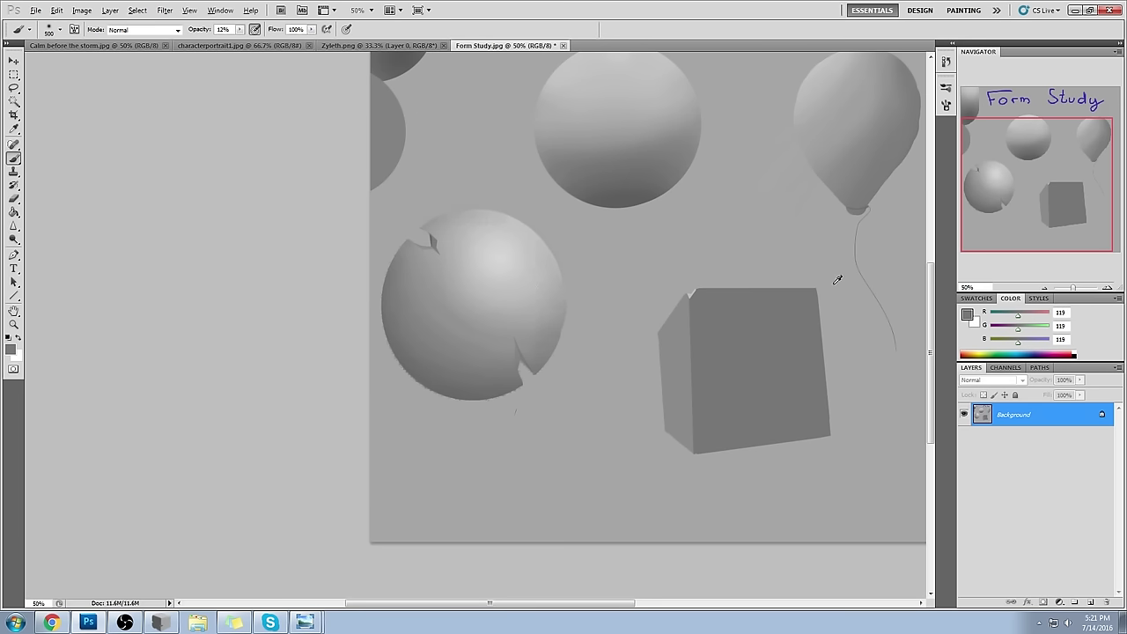
- Choose a dark shadow grey for painting and zoom out to the whole canvas
click(968, 315)
drag(755, 244, 695, 263)
click(1002, 141)
key(b)
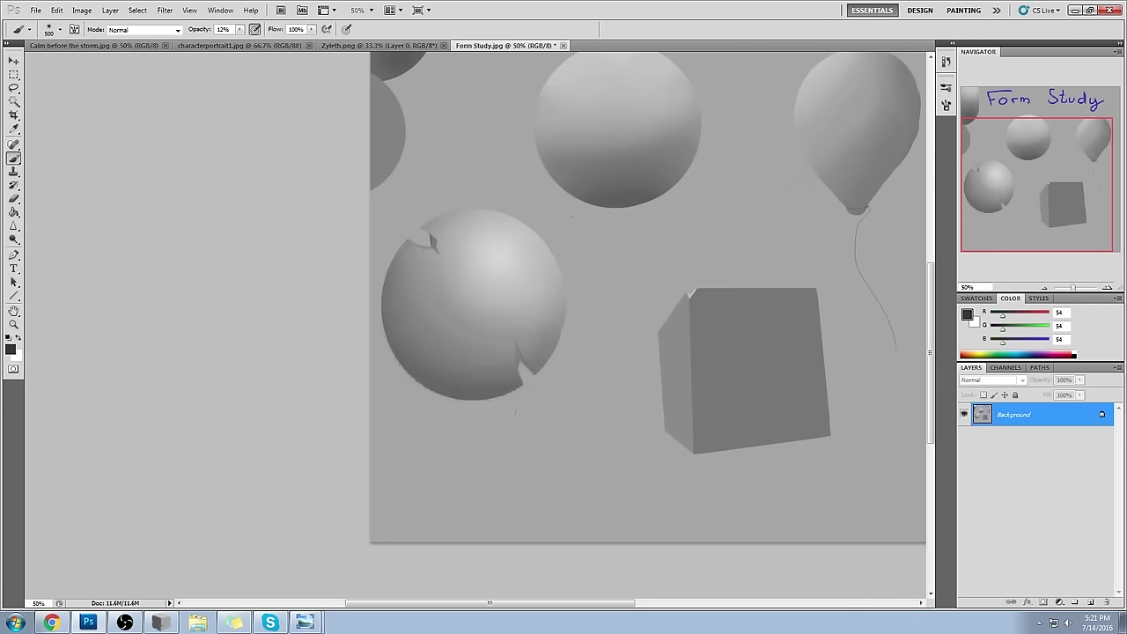
key(ctrl+minus)
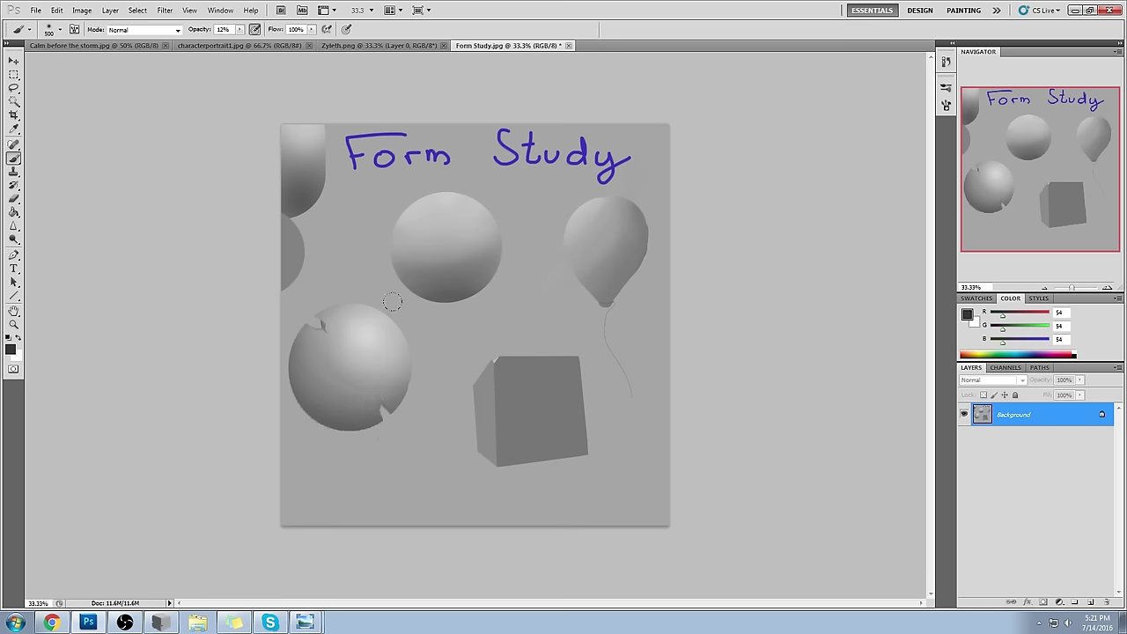
- Compare the shading with the original Form Study.jpg snapshot, then restore the last Brush Tool step
alt+click(382, 247)
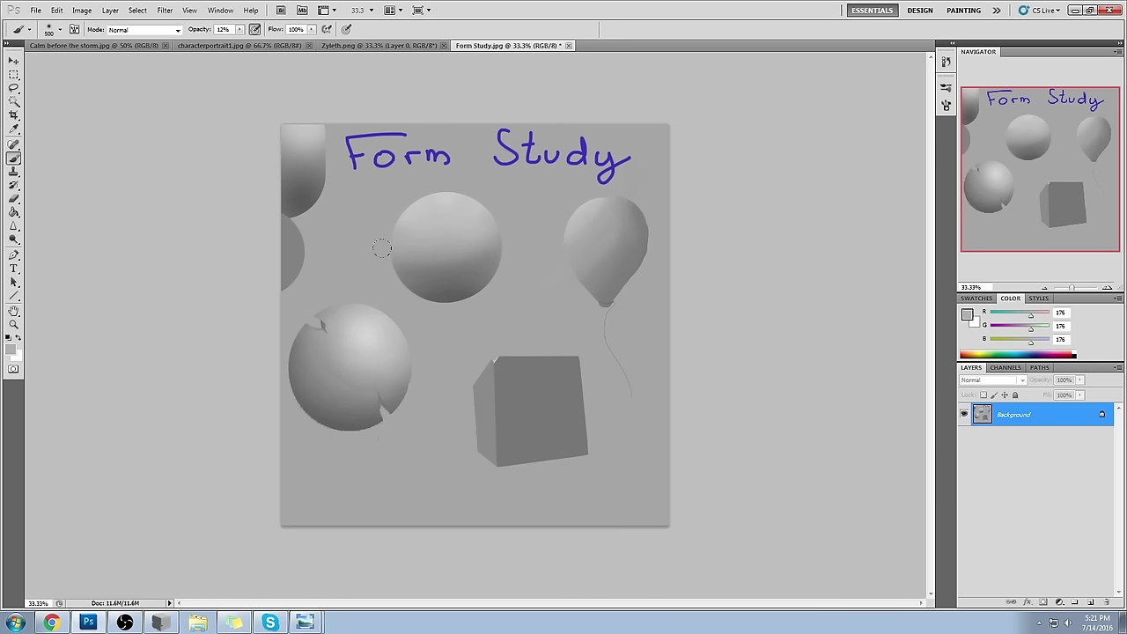
click(946, 61)
drag(929, 320, 930, 97)
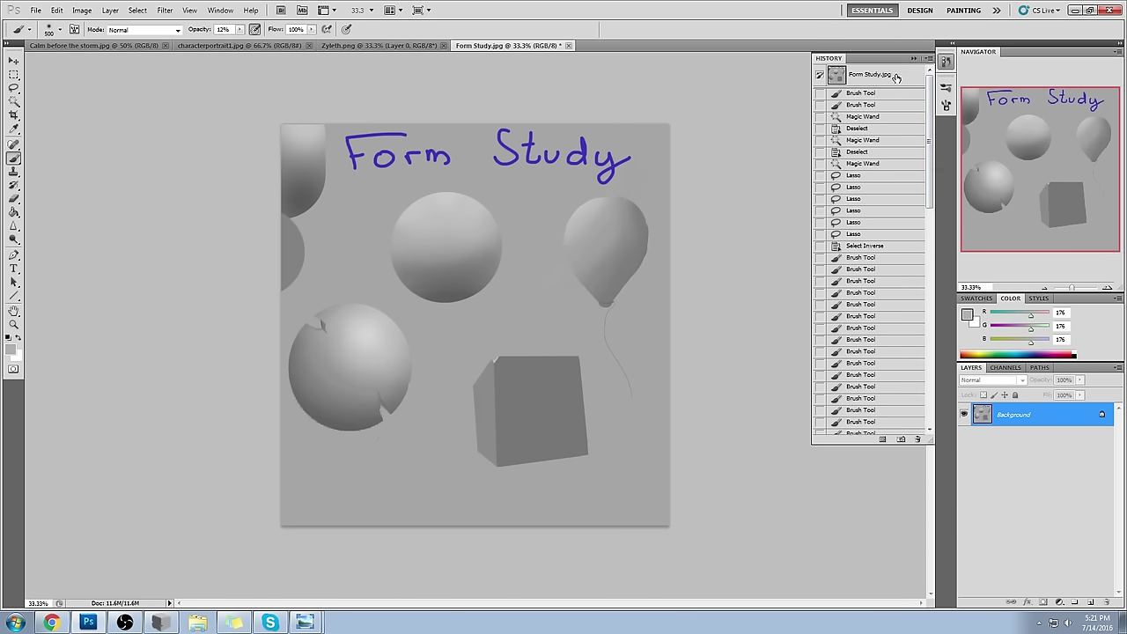
click(890, 78)
drag(931, 135, 947, 419)
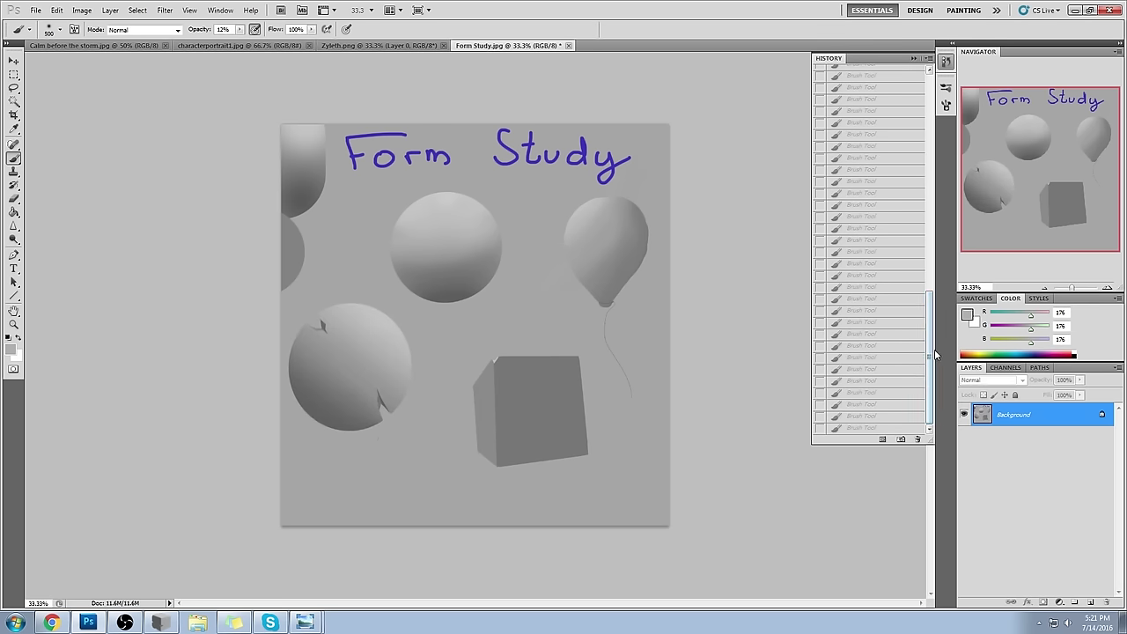
click(858, 428)
click(914, 58)
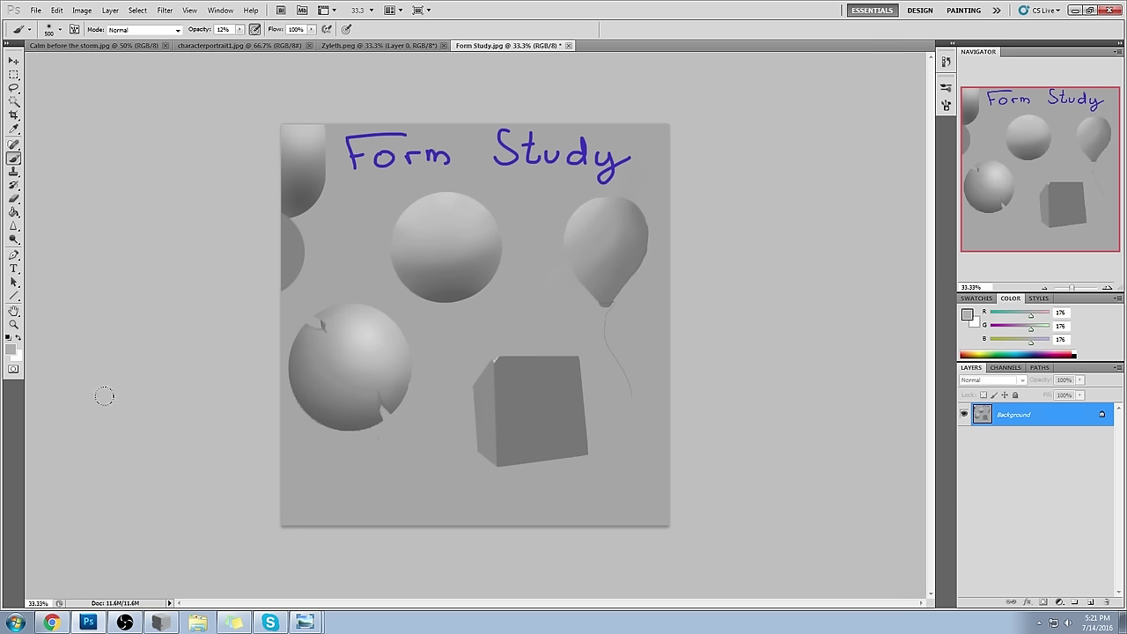
- Zoom in on the sphere and cube and sample the sphere's light highlight grey
key(ctrl+plus)
drag(365, 335, 667, 223)
alt+click(573, 233)
alt+click(574, 233)
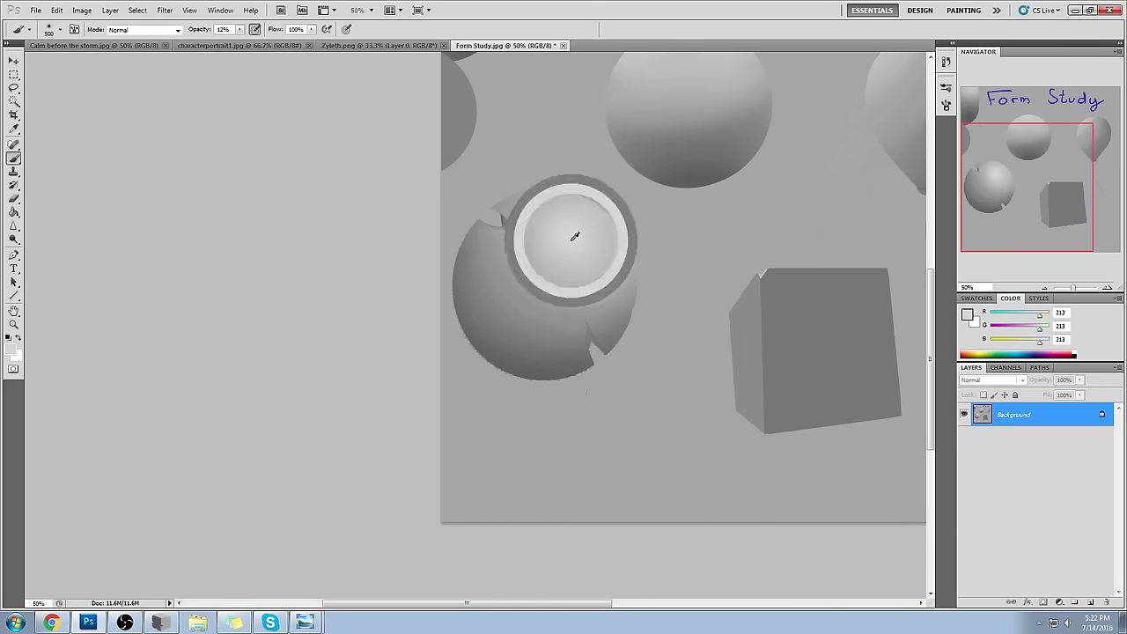
alt+click(570, 228)
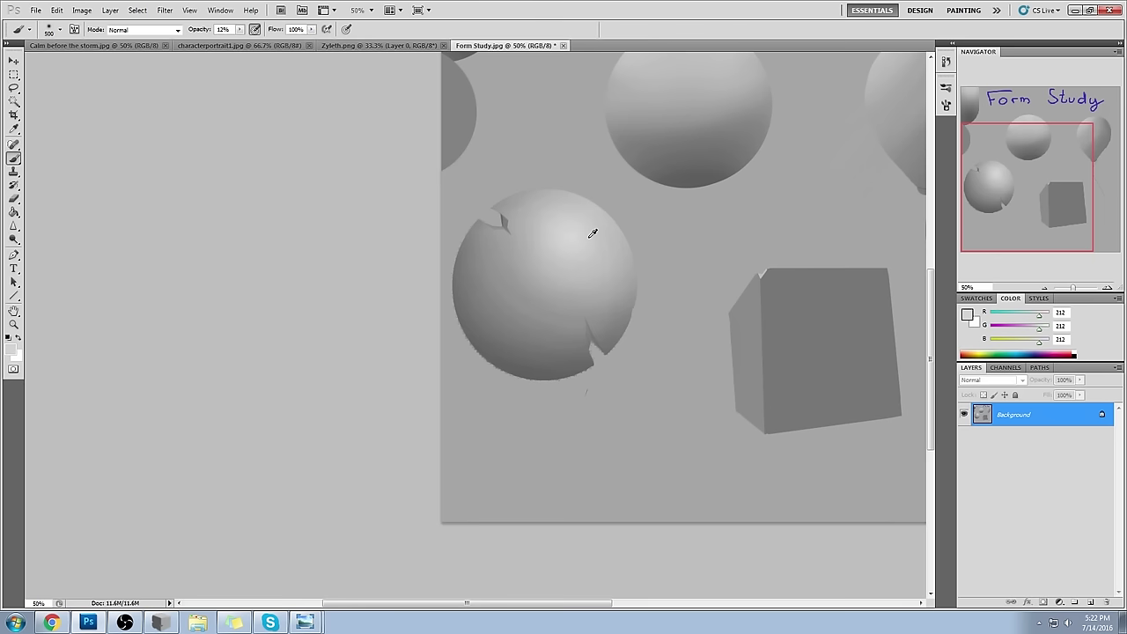
- Sample darker greys from the sphere's lower left, finishing on its light upper-right highlight
alt+click(529, 276)
alt+click(490, 331)
alt+click(478, 371)
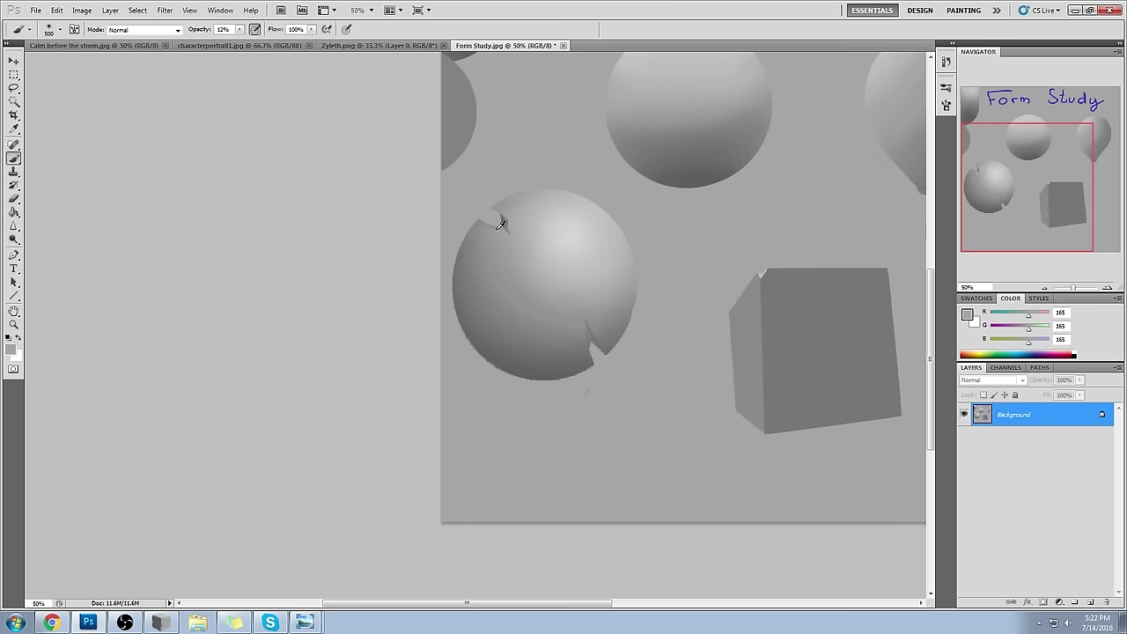
alt+click(508, 351)
drag(509, 351, 536, 357)
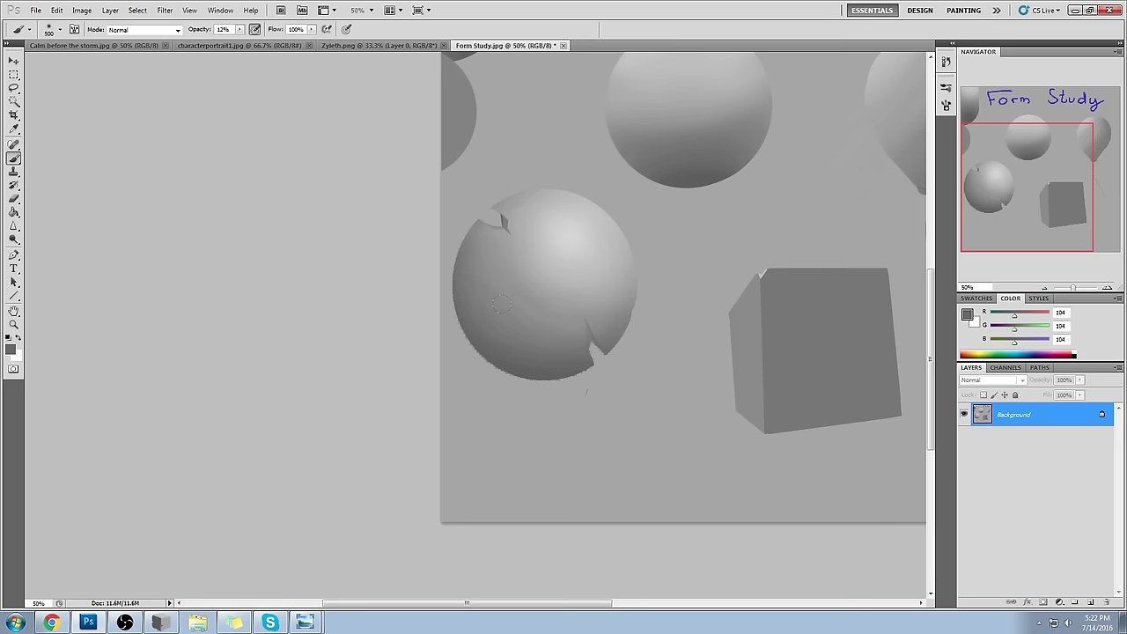
alt+click(574, 361)
alt+click(601, 204)
alt+click(603, 202)
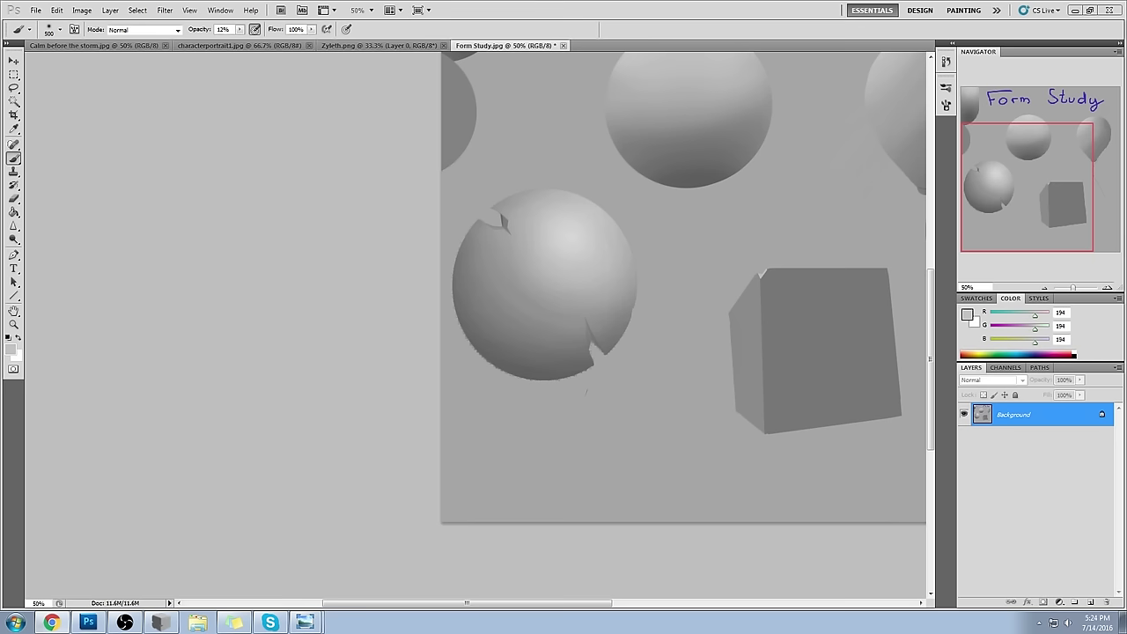
drag(567, 322, 534, 305)
- View the original snapshot, return to the last Brush Tool state, and shrink the brush to 50
click(947, 88)
drag(930, 379, 892, 78)
click(893, 77)
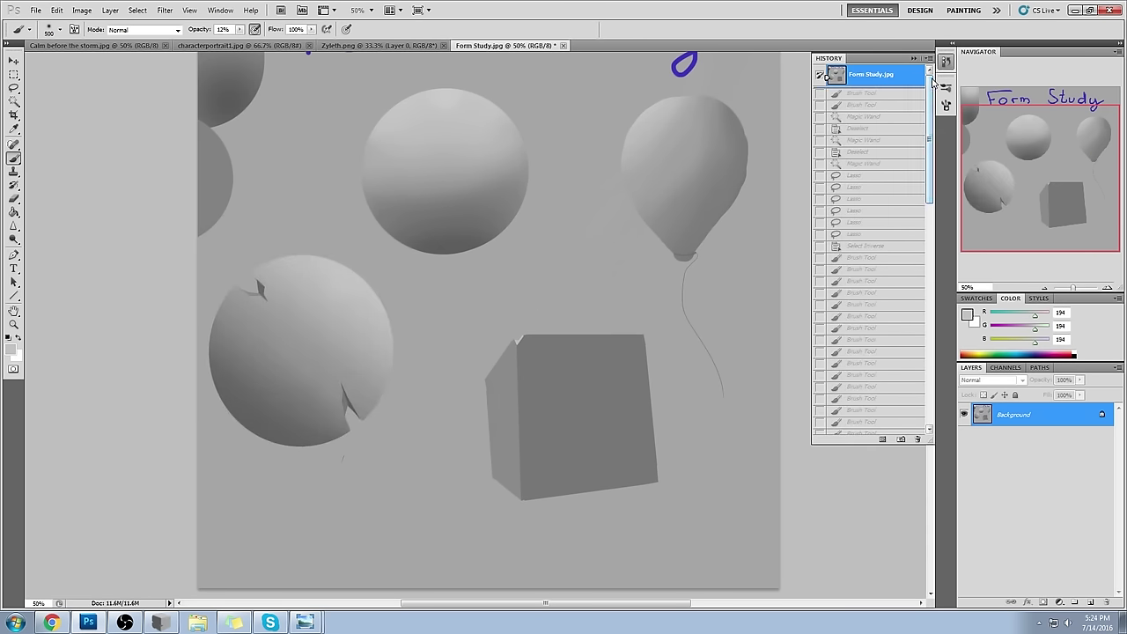
scroll(902, 379, down, 10)
click(852, 428)
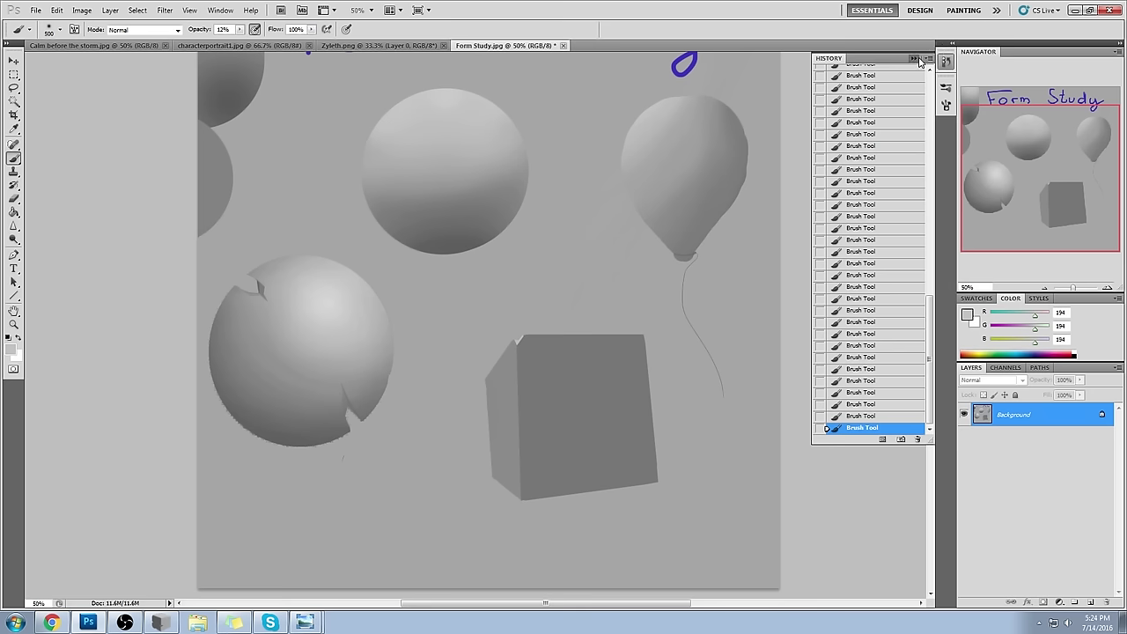
click(914, 58)
key(bracketleft)
key(bracketleft)
key(bracketleft)
key(bracketleft)
key(bracketleft)
key(bracketleft)
key(bracketleft)
key(bracketleft)
key(bracketleft)
key(bracketleft)
key(bracketleft)
key(bracketleft)
key(bracketleft)
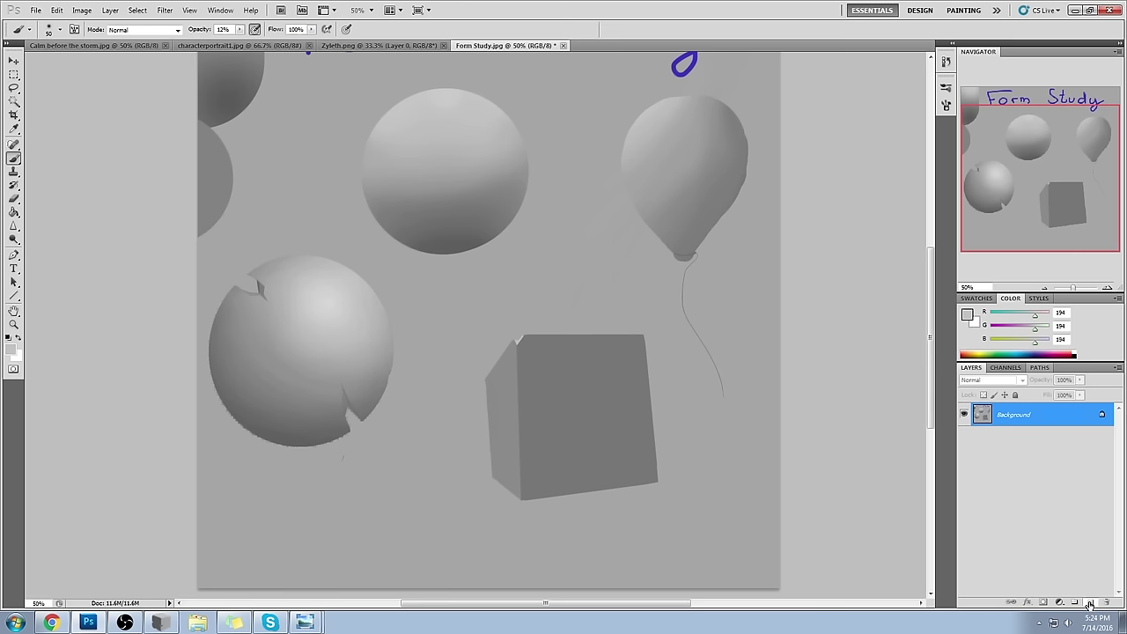
- Add an empty Layer 1 above Background and make pure red the foreground colour
click(1090, 601)
click(968, 315)
click(872, 153)
click(993, 139)
key(b)
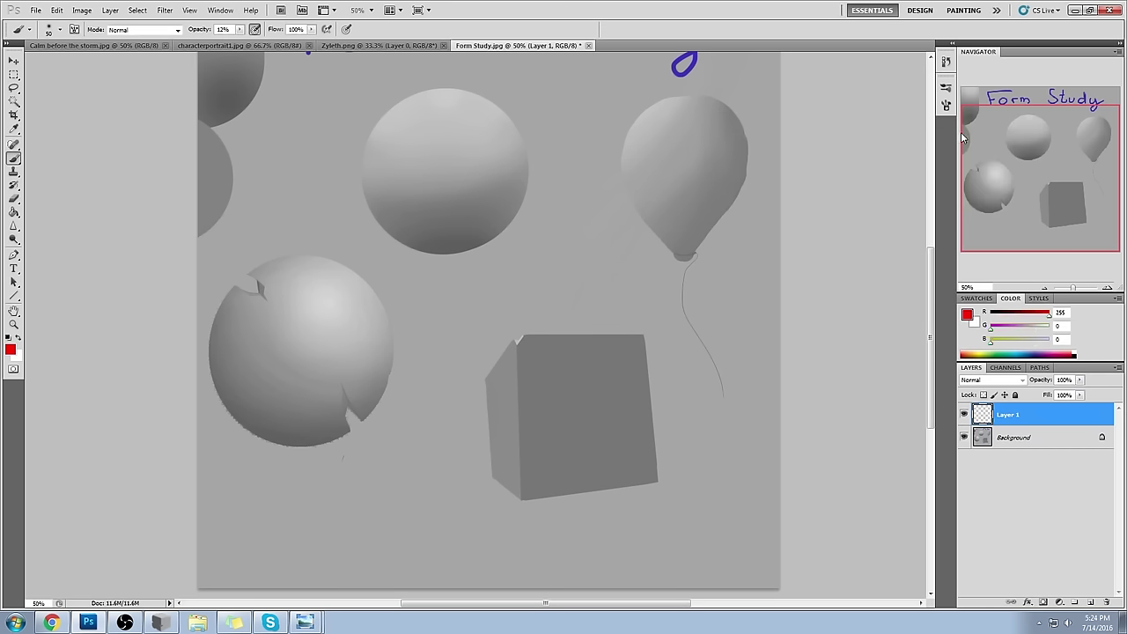
- Raise brush opacity to 100%, test red strokes along the sphere edges, then undo them
drag(317, 258, 370, 338)
key(ctrl+z)
drag(239, 29, 333, 59)
drag(317, 255, 385, 325)
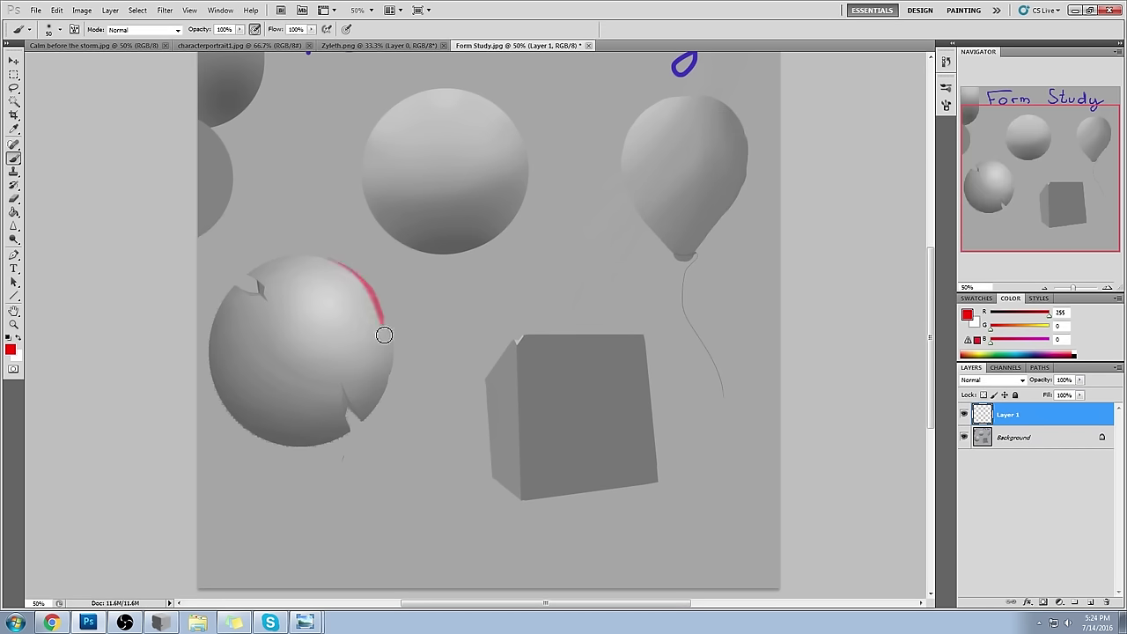
key(ctrl+z)
mouse_move(321, 256)
mouse_down()
mouse_move(367, 284)
mouse_move(304, 250)
mouse_move(379, 297)
mouse_move(294, 252)
mouse_move(380, 300)
mouse_move(401, 368)
mouse_move(377, 276)
mouse_move(400, 379)
mouse_move(397, 325)
mouse_move(407, 327)
mouse_move(379, 402)
mouse_up()
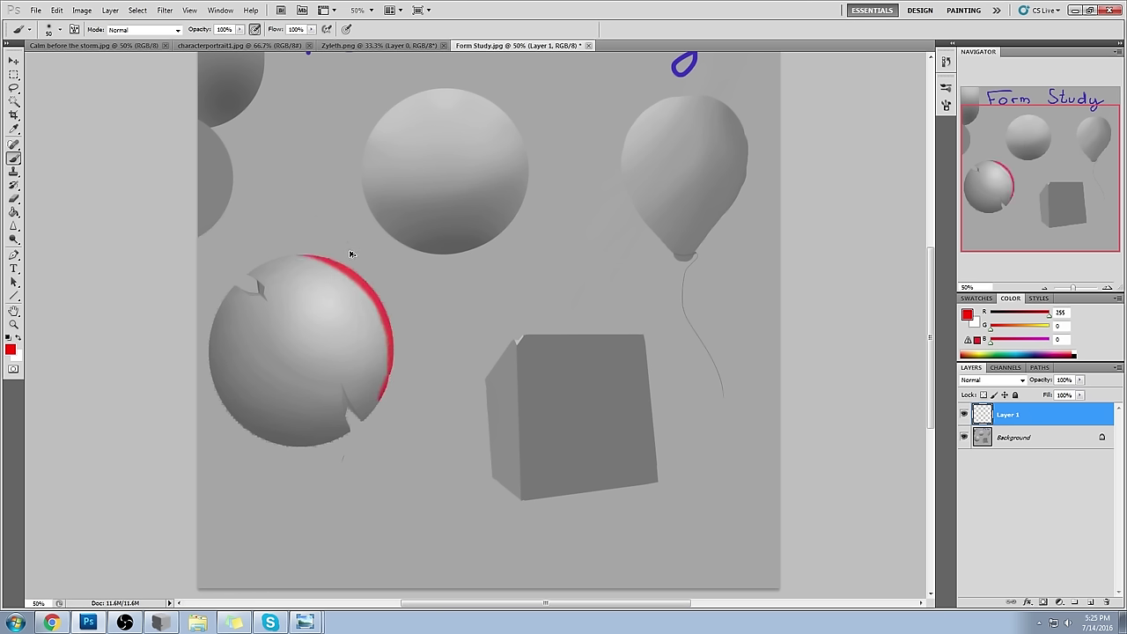
drag(355, 273, 379, 296)
click(370, 211)
key(ctrl+alt+z)
key(ctrl+alt+z)
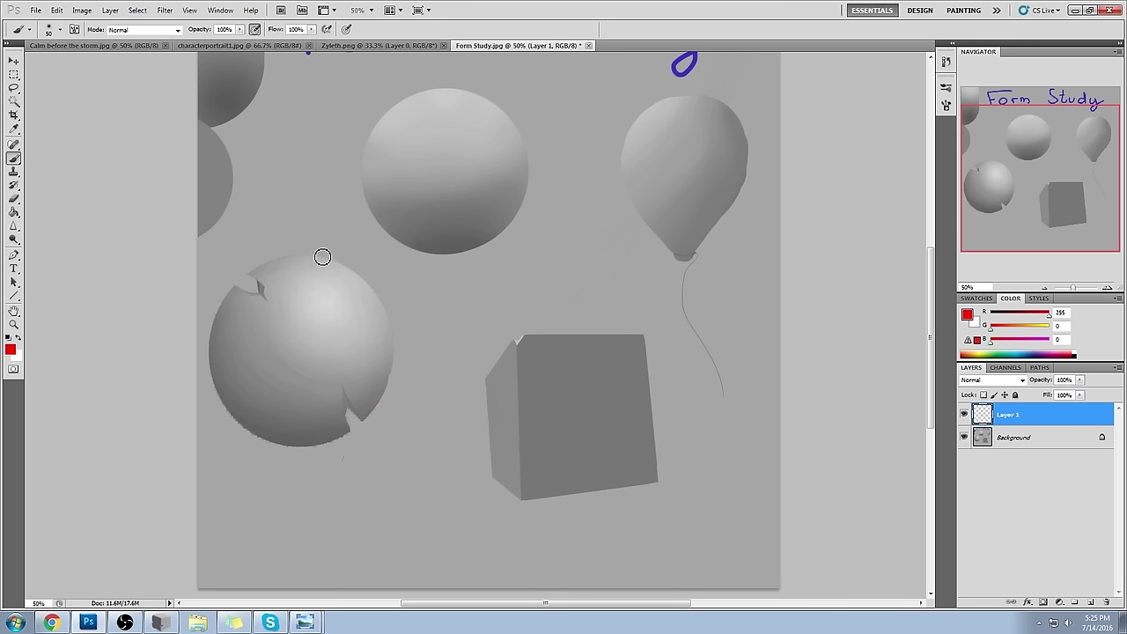
- Remove the red edge stroke, sample light grey, and undo a too-strong lower-left edge stroke
mouse_move(331, 257)
mouse_down()
mouse_move(367, 276)
mouse_move(353, 266)
mouse_move(396, 325)
mouse_move(350, 266)
mouse_move(417, 340)
mouse_up()
key(ctrl+alt+z)
key(ctrl+alt+z)
key(ctrl+alt+z)
key(ctrl+alt+z)
alt+click(330, 293)
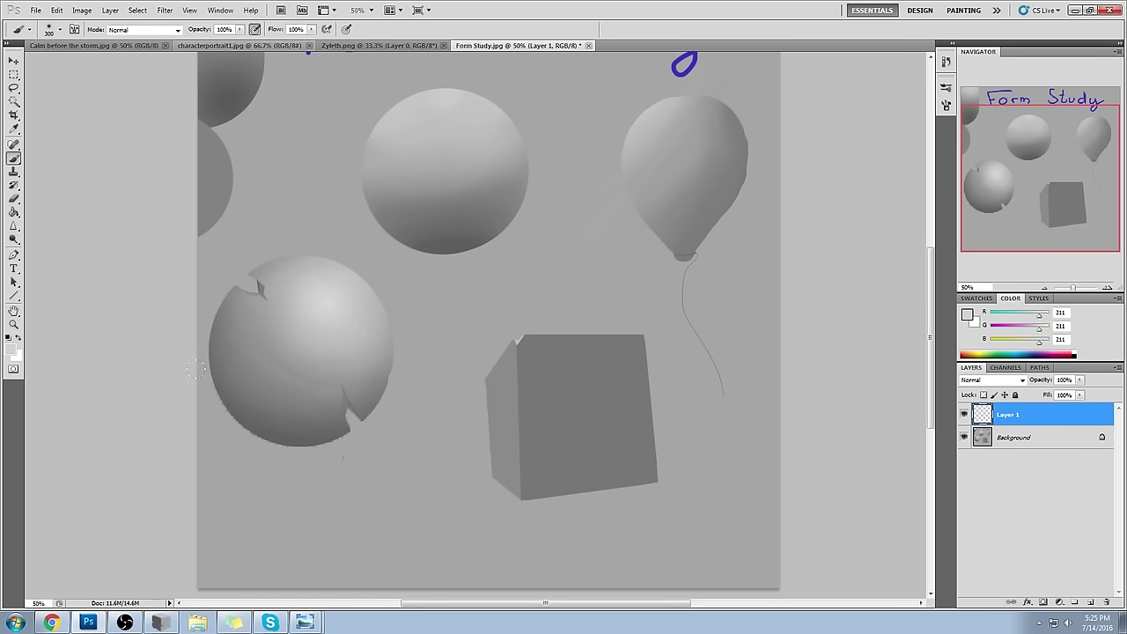
drag(176, 343, 189, 372)
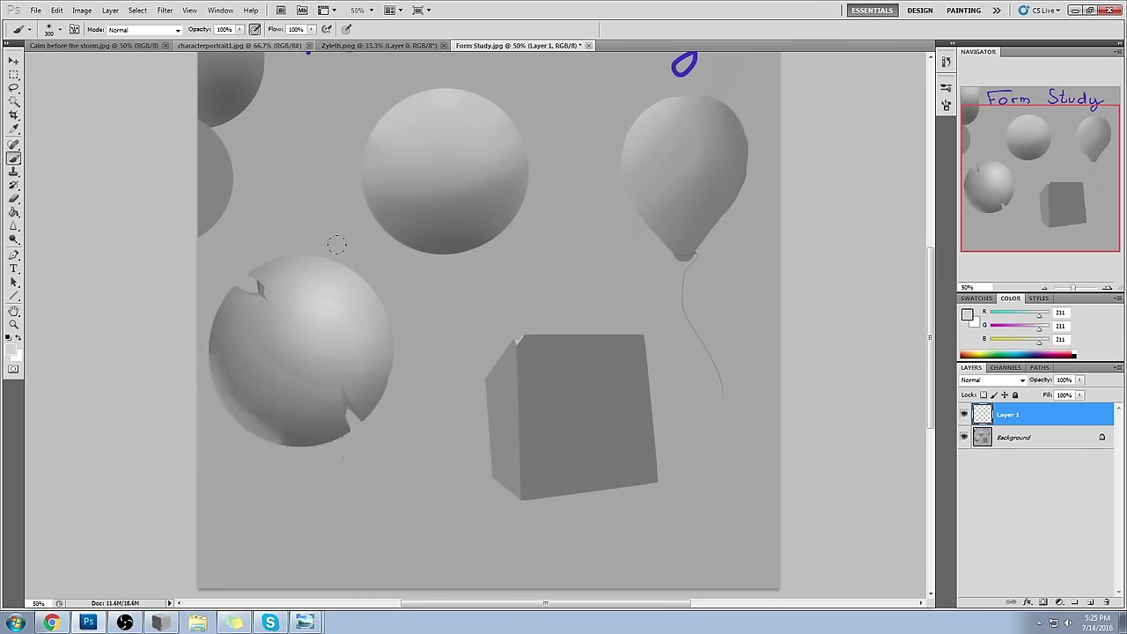
key(ctrl+z)
- At 37% brush opacity, softly paint along the cracked sphere's lower-left and lower edges
key(3)
key(7)
mouse_move(215, 357)
mouse_down()
mouse_move(313, 444)
mouse_move(236, 421)
mouse_up()
drag(348, 418, 221, 407)
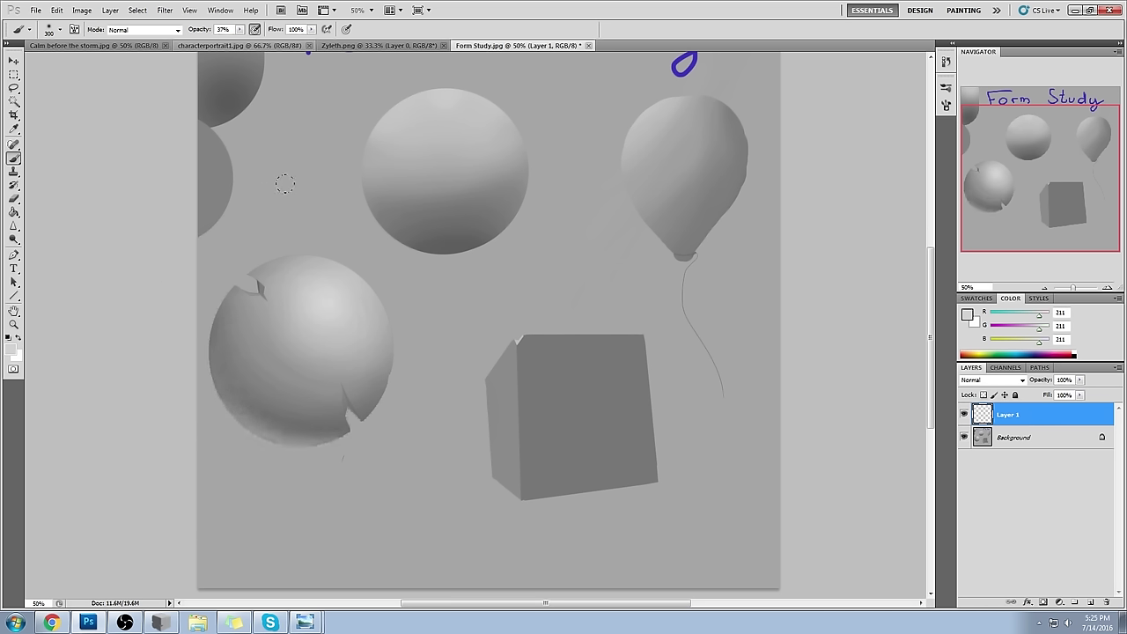
key(ctrl+z)
key(ctrl+z)
- Sample mid and dark greys from the sphere's lower shading, ending on mid grey RGB 130
alt+click(298, 424)
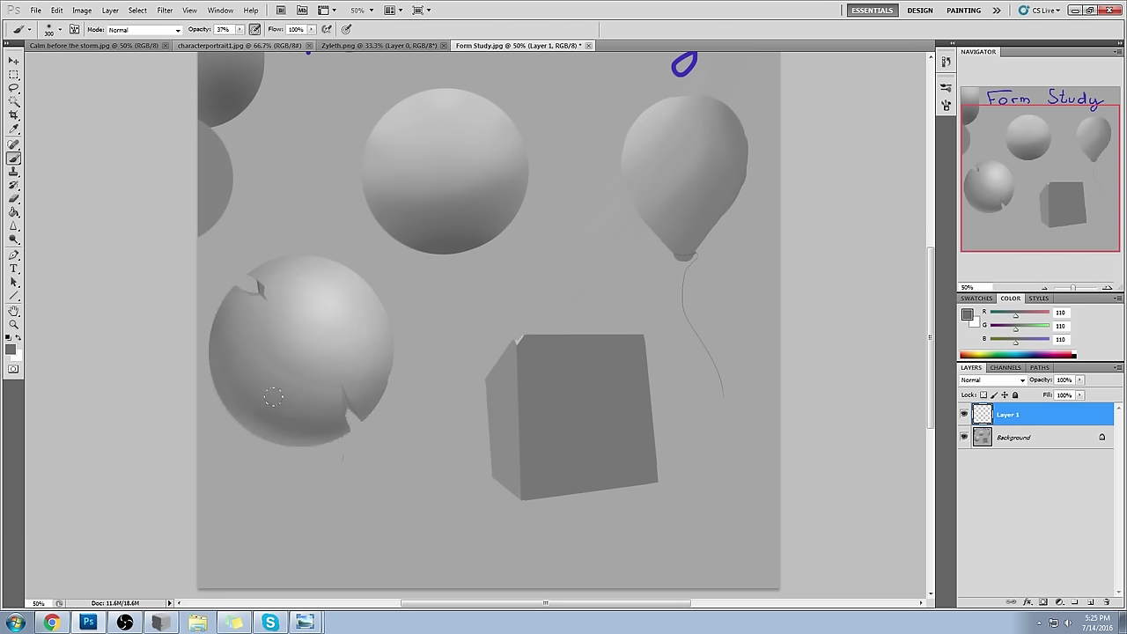
alt+click(255, 359)
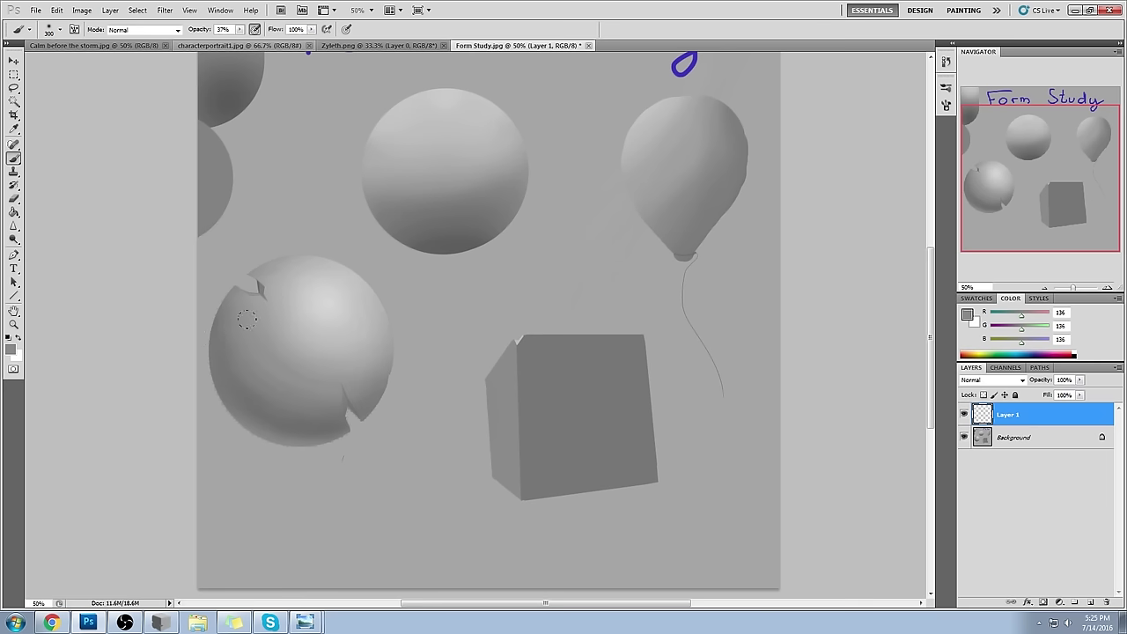
alt+click(301, 431)
alt+click(338, 427)
mouse_move(338, 425)
mouse_down()
mouse_move(264, 419)
mouse_move(220, 364)
mouse_move(310, 428)
mouse_move(390, 312)
mouse_up()
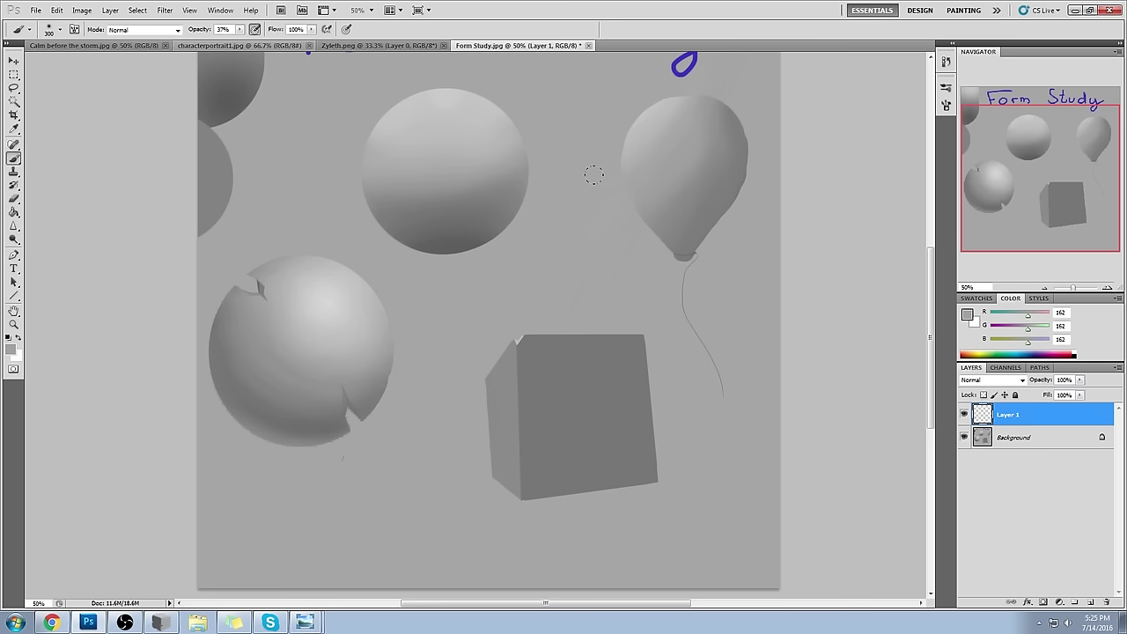
alt+click(287, 436)
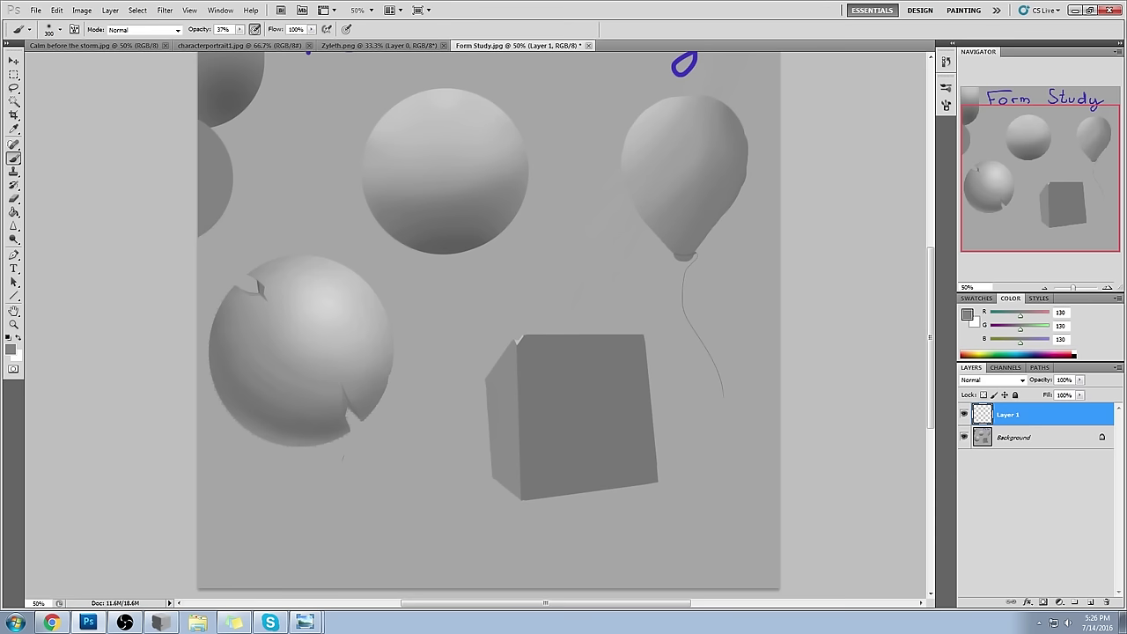
scroll(488, 321, up, 2)
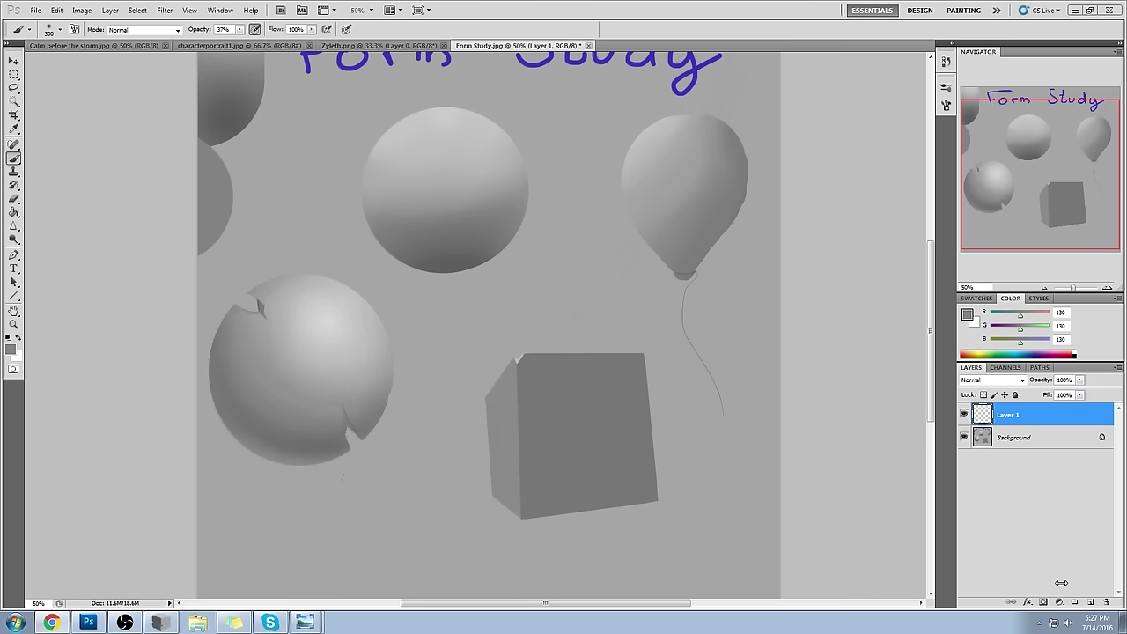
- Add Layer 2 and set a pure red brush at size 15 and 100% opacity
click(1091, 603)
click(967, 314)
click(868, 151)
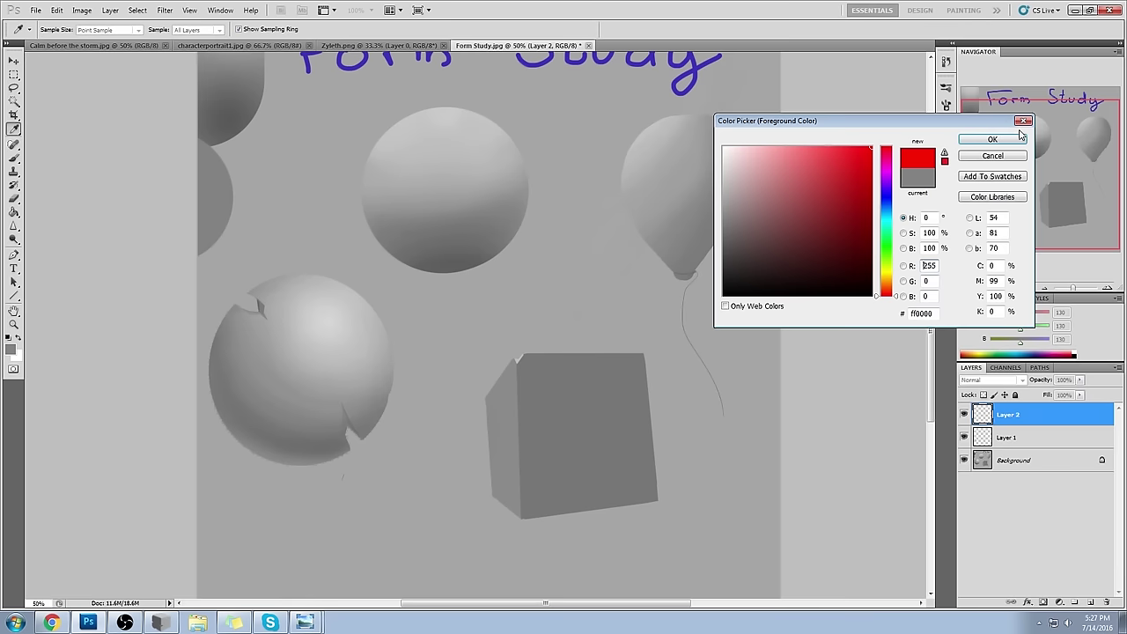
click(993, 139)
key(m)
right_click(622, 219)
key(Escape)
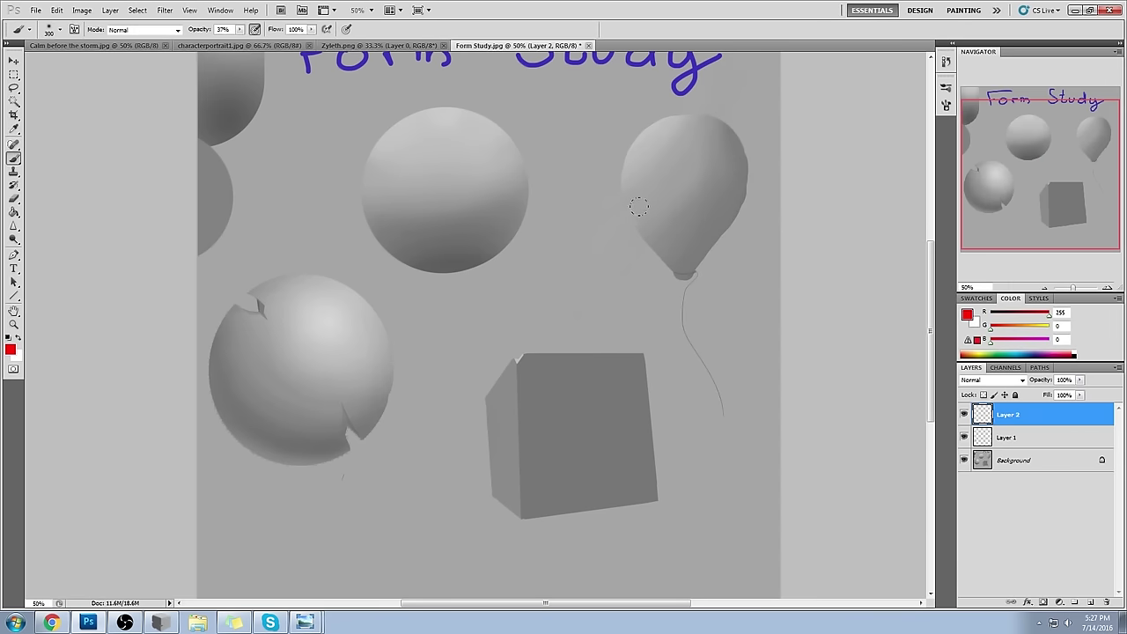
key(bracketleft)
key(bracketleft)
key(bracketleft)
key(bracketleft)
key(bracketleft)
key(bracketleft)
key(bracketleft)
key(bracketleft)
key(bracketleft)
key(bracketleft)
key(bracketleft)
key(bracketleft)
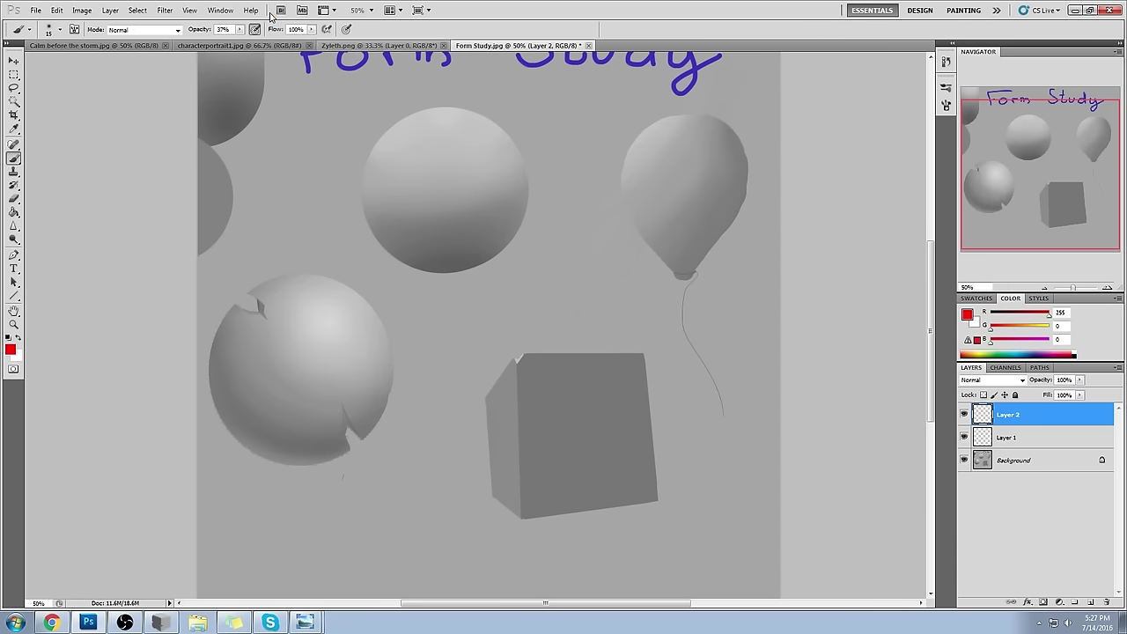
click(239, 30)
click(543, 383)
- Draw straight red perspective lines outlining the box and extending from its corners
key(0)
shift+click(724, 428)
shift+click(750, 261)
shift+click(554, 235)
shift+click(542, 385)
click(555, 234)
shift+click(440, 241)
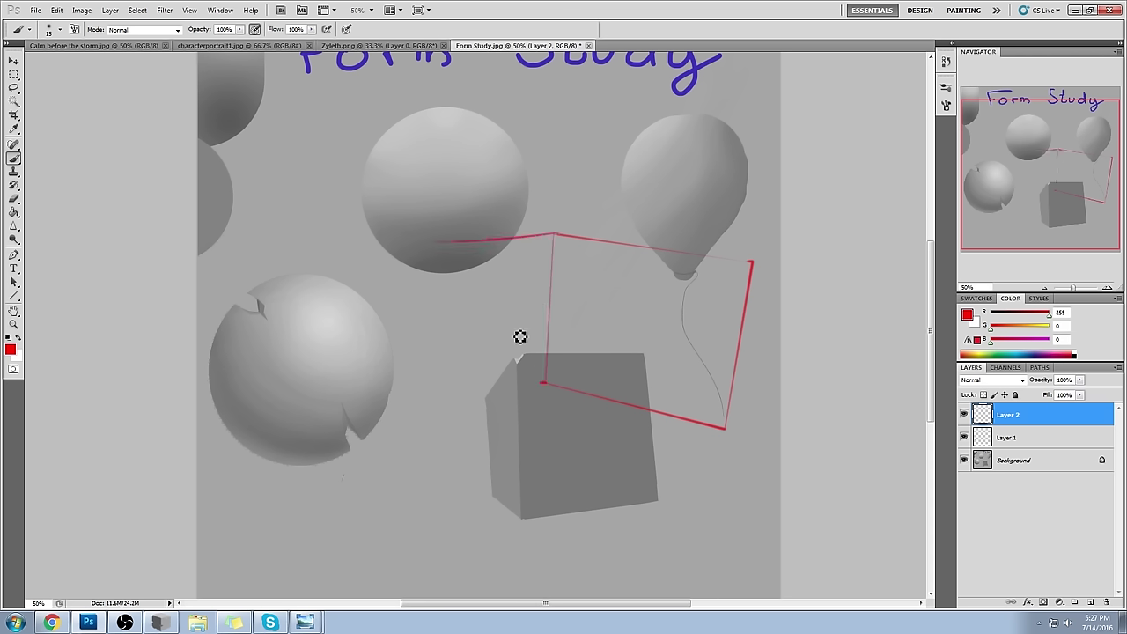
click(543, 385)
shift+click(425, 428)
click(724, 428)
shift+click(749, 495)
click(751, 262)
shift+click(779, 278)
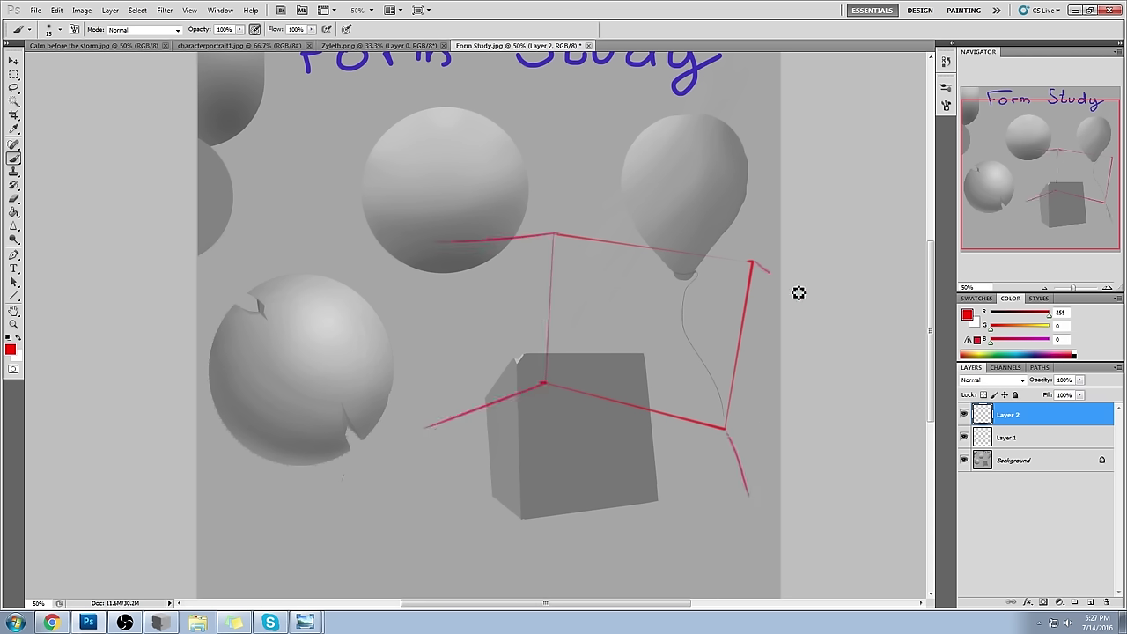
- Draw a red window outline on the box with a vertical mullion and horizontal crossbar
click(608, 287)
shift+click(601, 353)
shift+click(662, 360)
shift+click(680, 301)
shift+click(608, 287)
click(644, 296)
shift+click(630, 370)
click(602, 322)
shift+click(687, 329)
- Loop the balloon top in red and draw guide lines from the box toward it
mouse_move(775, 109)
mouse_down()
mouse_move(779, 143)
mouse_move(754, 143)
mouse_move(767, 140)
mouse_move(658, 120)
mouse_move(777, 154)
mouse_up()
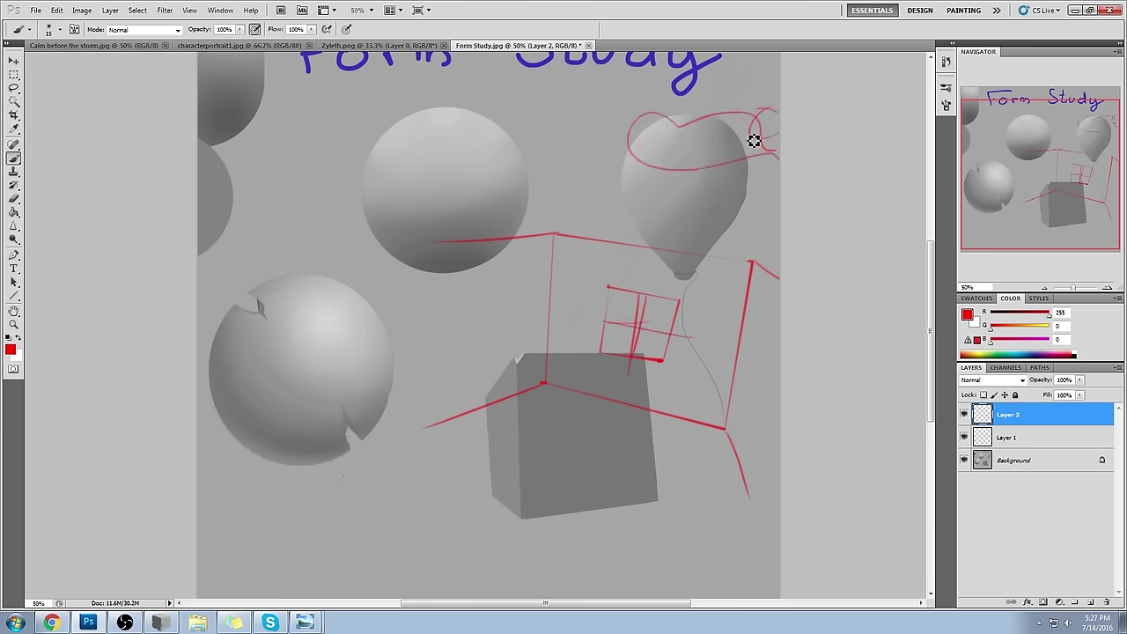
shift+click(475, 452)
drag(604, 473, 759, 152)
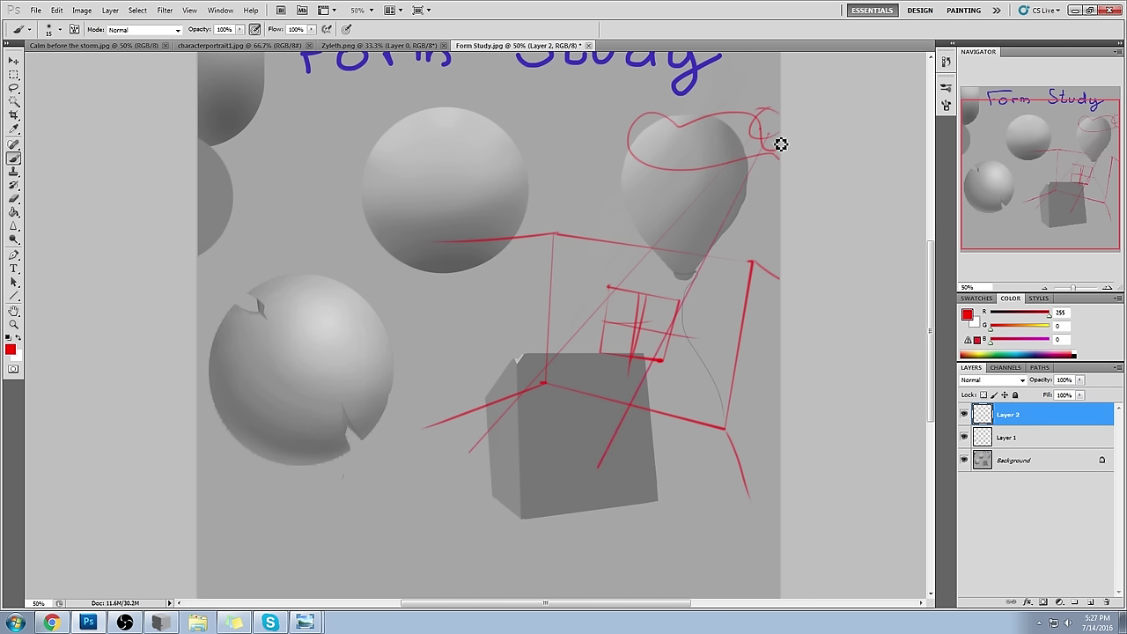
shift+click(633, 439)
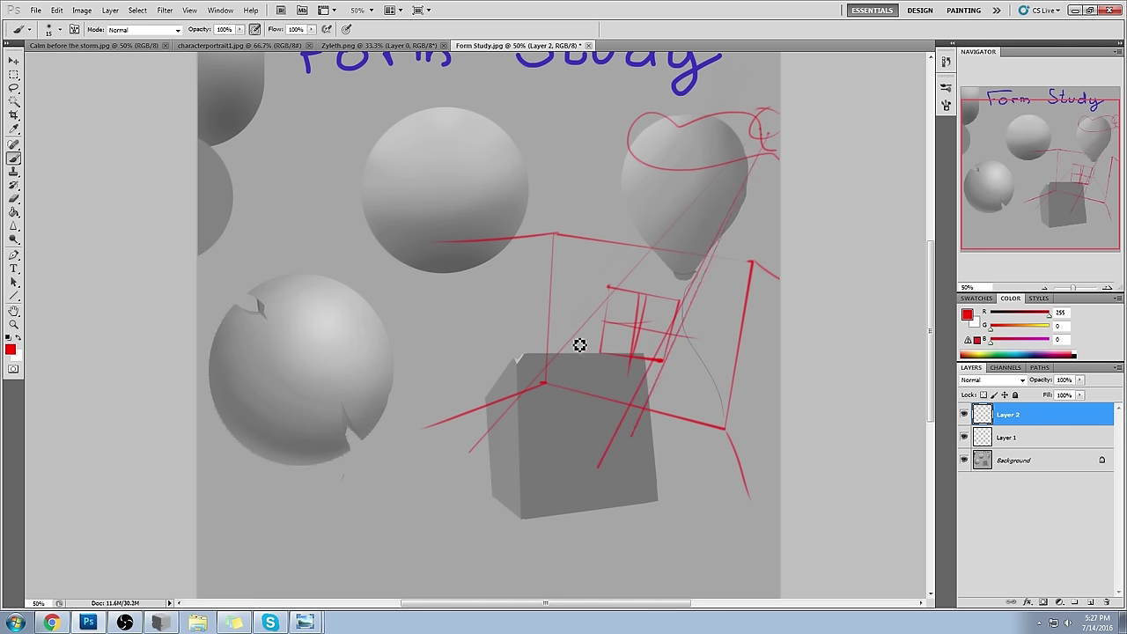
- Hatch red strokes across the box's front and lower faces
mouse_move(558, 407)
mouse_down()
mouse_move(489, 467)
mouse_move(576, 436)
mouse_move(558, 419)
mouse_move(642, 424)
mouse_up()
drag(570, 474, 619, 445)
drag(509, 428, 615, 452)
drag(521, 465, 617, 449)
mouse_move(546, 458)
mouse_down()
mouse_move(592, 423)
mouse_move(543, 398)
mouse_move(713, 453)
mouse_move(655, 517)
mouse_move(643, 496)
mouse_move(503, 519)
mouse_move(435, 475)
mouse_move(495, 417)
mouse_move(506, 428)
mouse_move(704, 415)
mouse_up()
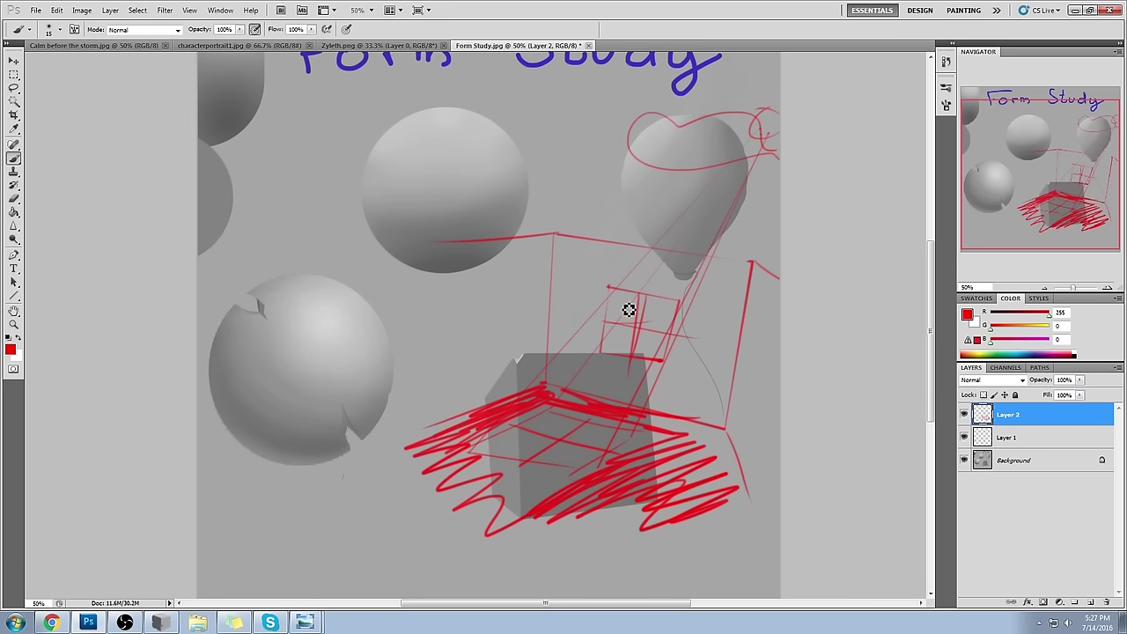
click(967, 315)
- Switch to sky blue and scribble blue window panes on the box's top face
click(886, 213)
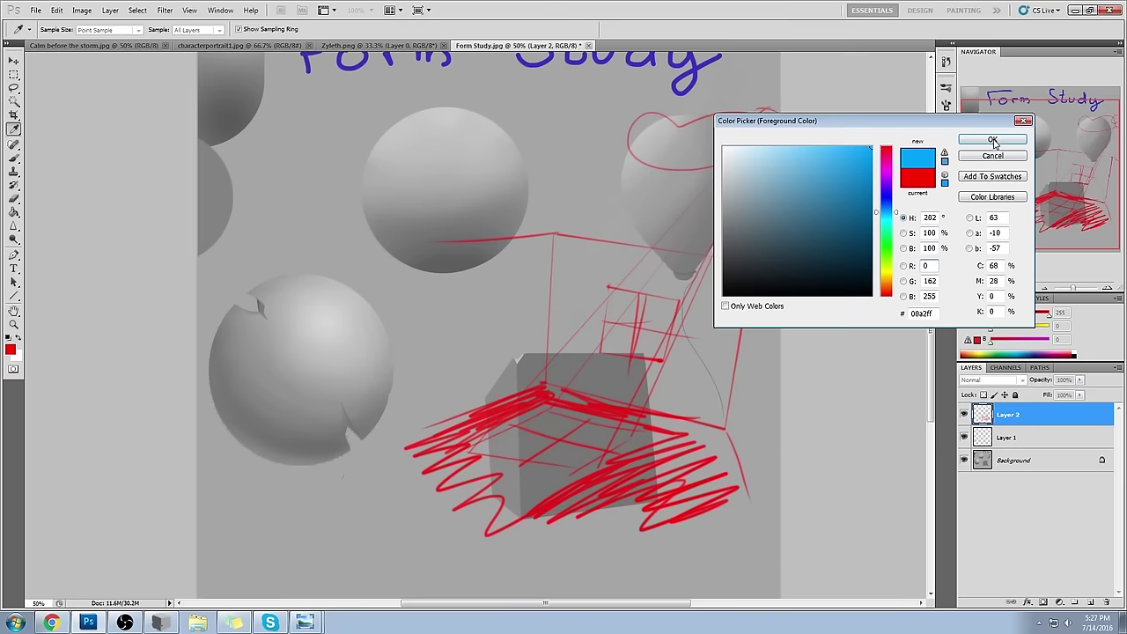
click(993, 139)
mouse_move(609, 317)
mouse_down()
mouse_move(619, 296)
mouse_move(662, 307)
mouse_move(664, 350)
mouse_move(648, 374)
mouse_move(609, 349)
mouse_up()
mouse_move(568, 407)
mouse_down()
mouse_move(545, 440)
mouse_move(599, 429)
mouse_move(599, 450)
mouse_move(630, 441)
mouse_move(579, 467)
mouse_move(579, 452)
mouse_move(549, 452)
mouse_move(559, 448)
mouse_move(499, 456)
mouse_up()
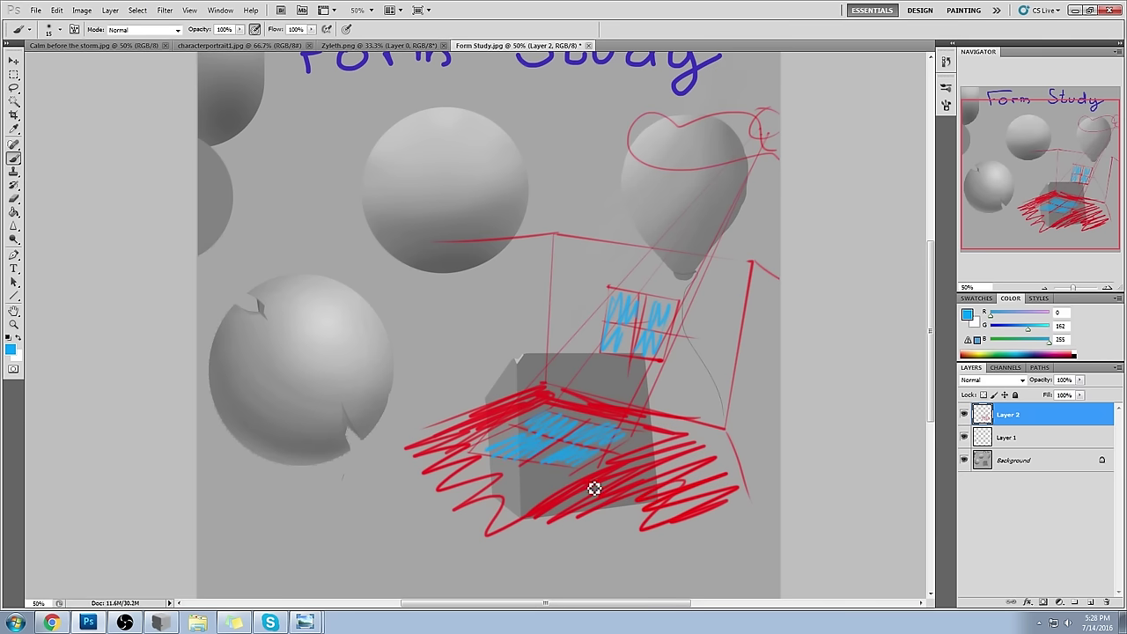
- Brush blue upward arrows on the box front and blue hatching at the frame's corners
alt+click(636, 326)
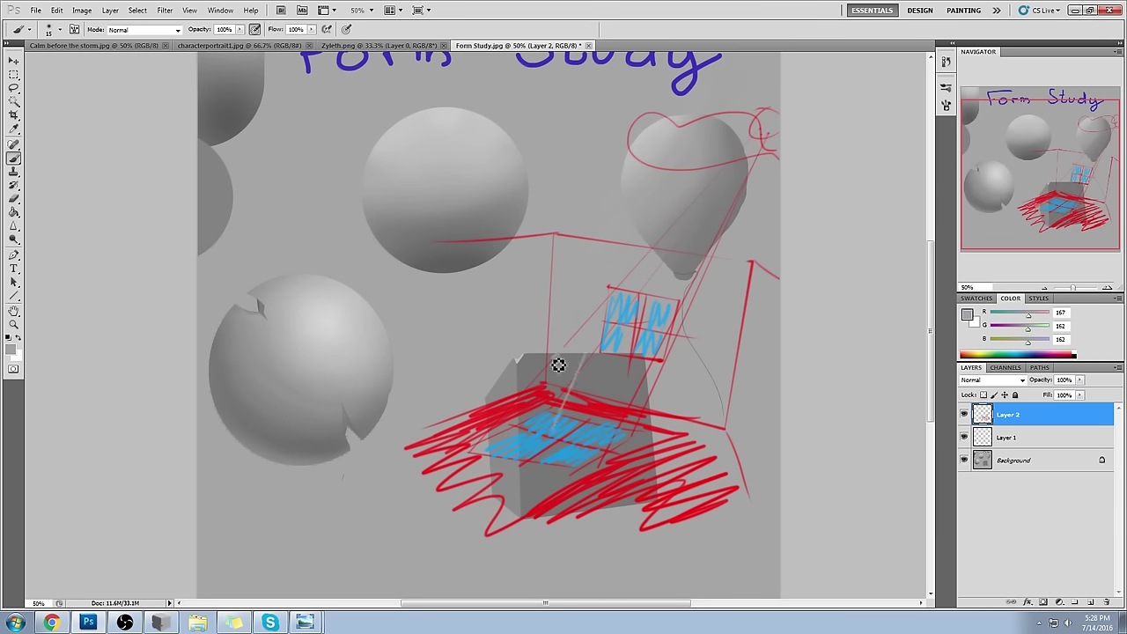
alt+click(665, 317)
alt+click(665, 317)
drag(558, 425, 591, 365)
drag(606, 432, 646, 395)
mouse_move(731, 379)
mouse_down()
mouse_move(720, 415)
mouse_move(579, 347)
mouse_move(553, 314)
mouse_up()
drag(749, 262, 770, 280)
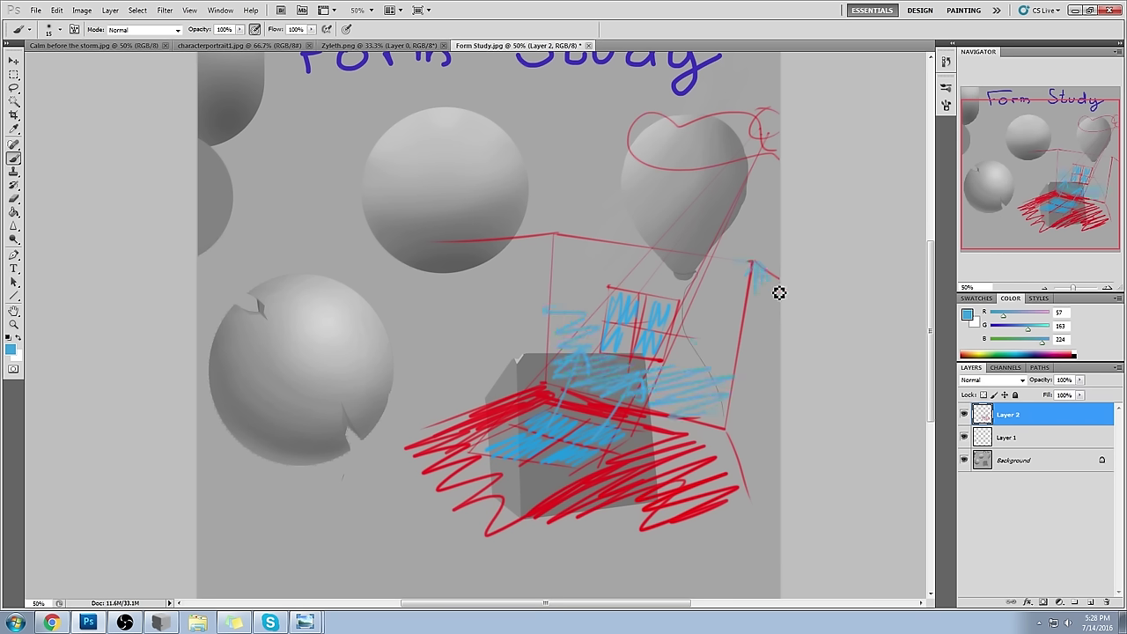
drag(549, 254, 544, 244)
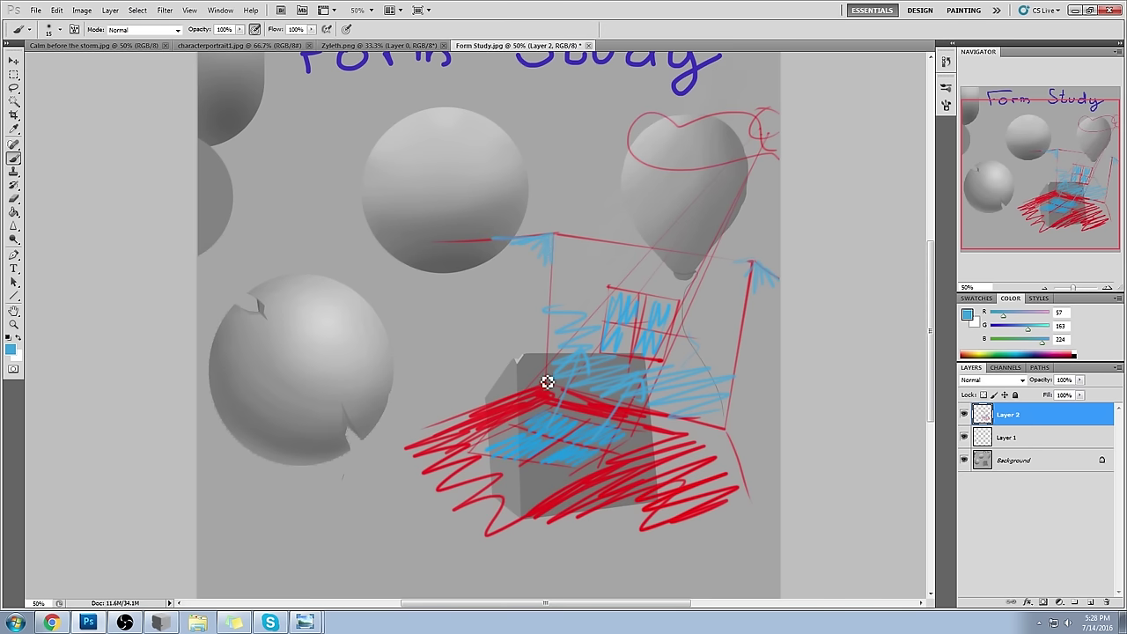
- Add light-blue and grey hatching across the box and light-blue strokes to its right
drag(419, 372, 733, 421)
drag(511, 392, 533, 349)
alt+click(577, 302)
mouse_move(584, 303)
mouse_down()
mouse_move(609, 391)
mouse_move(692, 403)
mouse_move(664, 381)
mouse_move(621, 400)
mouse_move(664, 410)
mouse_move(706, 392)
mouse_move(624, 276)
mouse_move(601, 396)
mouse_move(712, 283)
mouse_move(574, 358)
mouse_move(729, 377)
mouse_move(736, 280)
mouse_up()
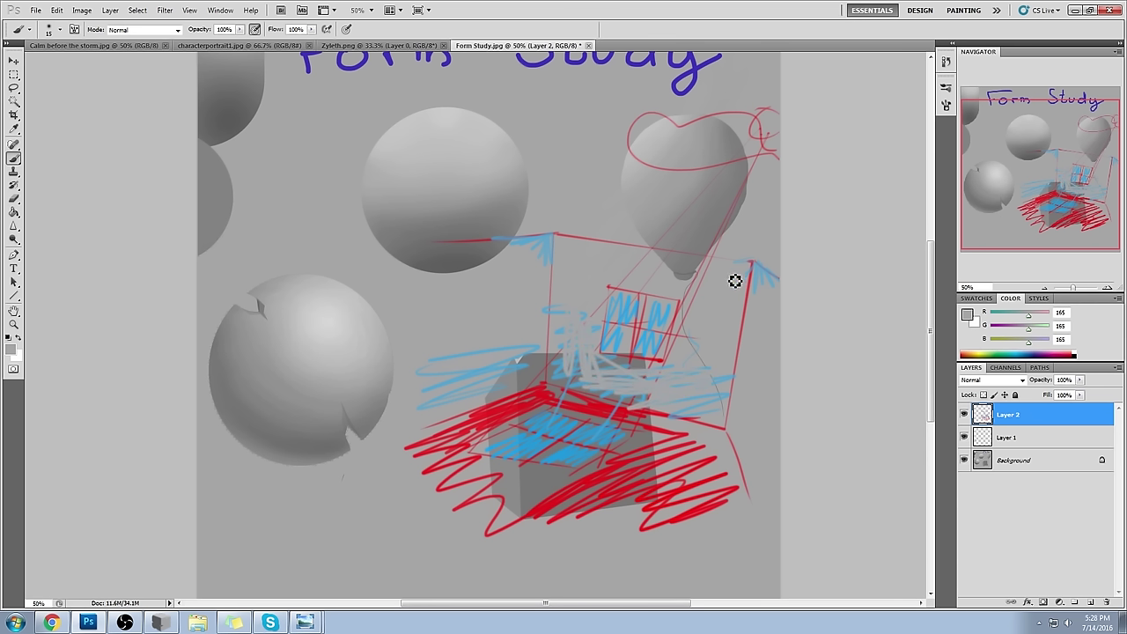
alt+click(549, 421)
mouse_move(520, 362)
mouse_down()
mouse_move(483, 330)
mouse_move(531, 270)
mouse_up()
alt+click(554, 433)
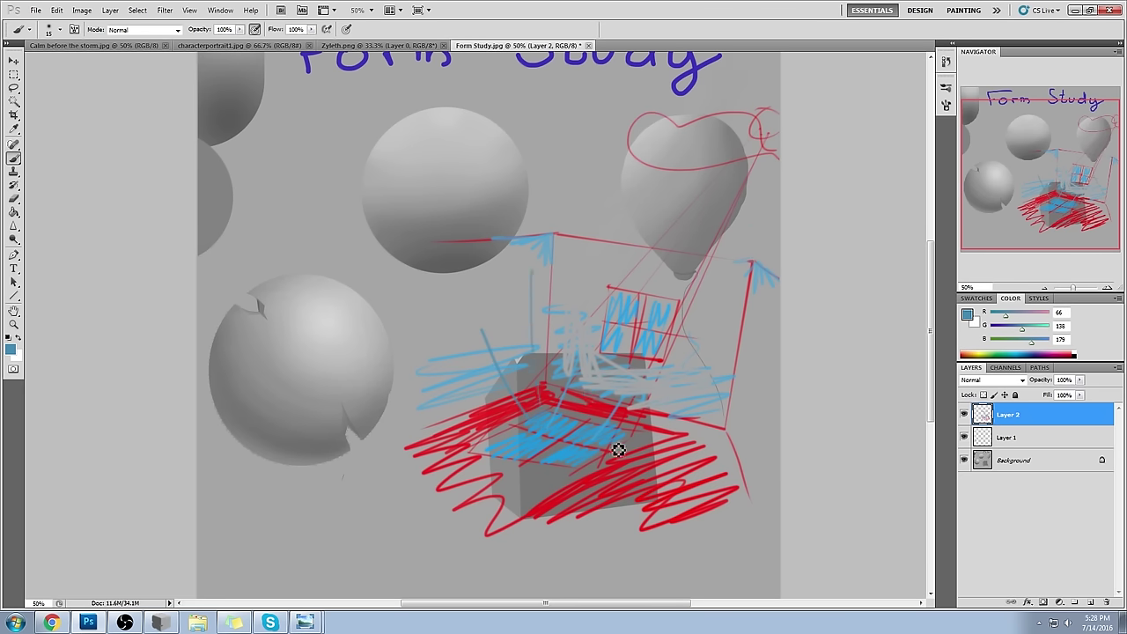
drag(731, 407, 775, 393)
drag(727, 432, 762, 419)
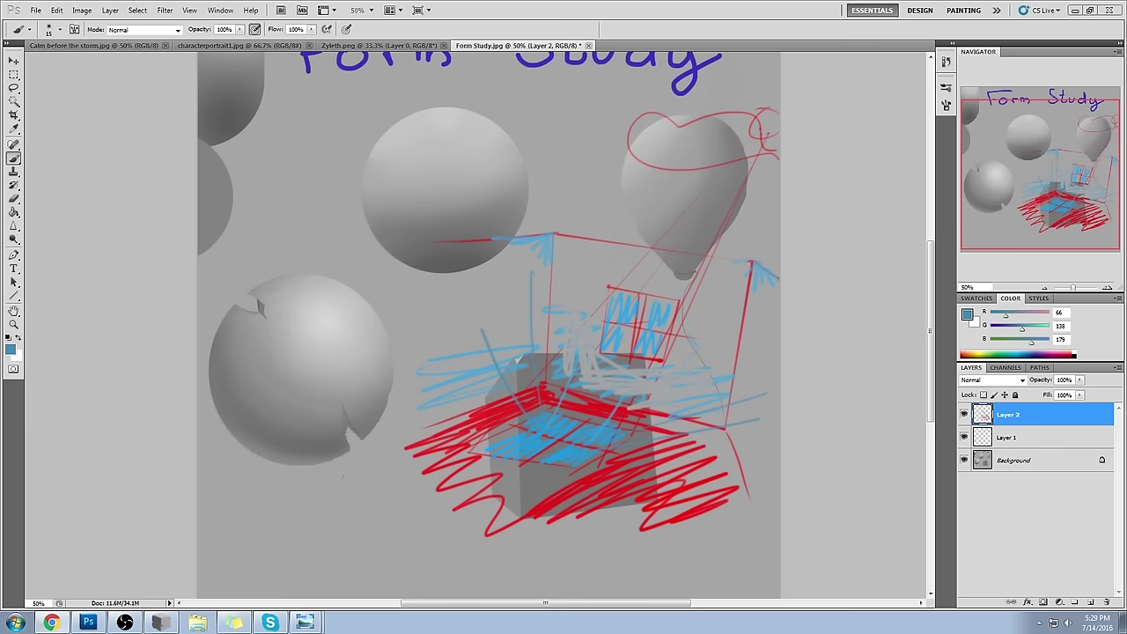
key(alt+Tab)
- Move the hqdefault.jpg silhouette reference aside, study it, then close it
drag(652, 22, 471, 23)
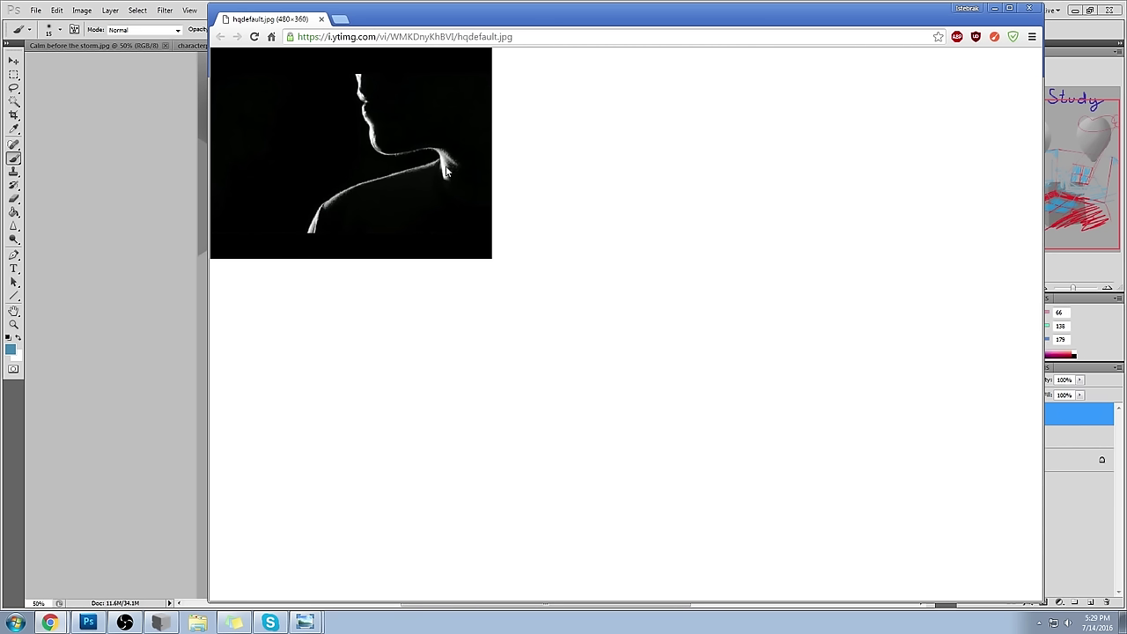
click(320, 18)
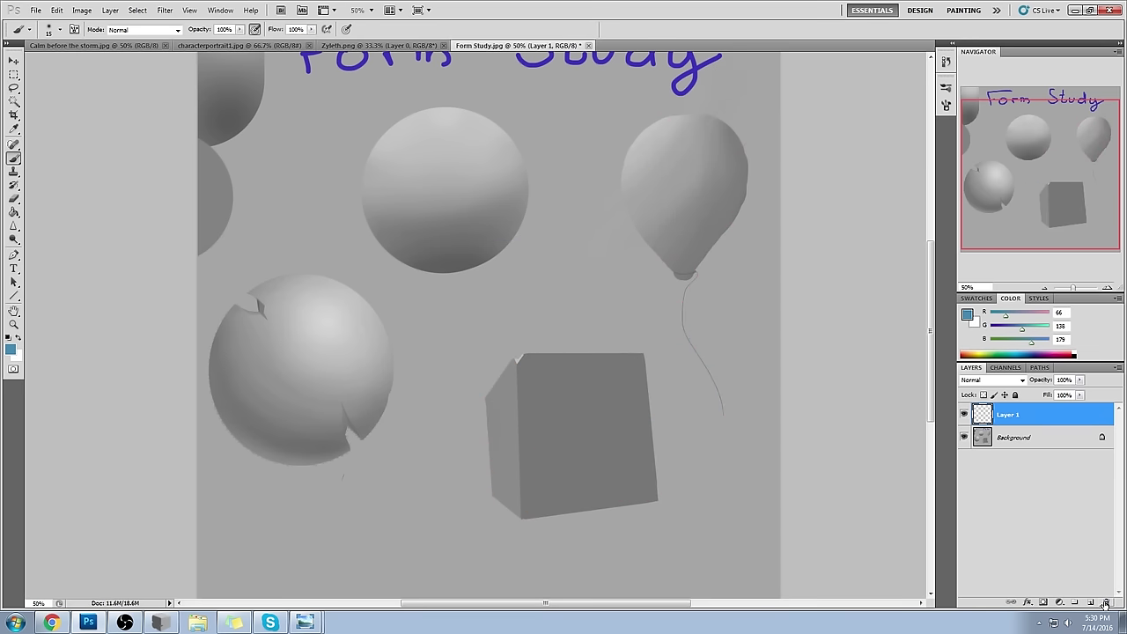
- Toggle Layer 1's visibility on and off to compare the shading
click(964, 415)
click(964, 415)
click(963, 414)
click(964, 415)
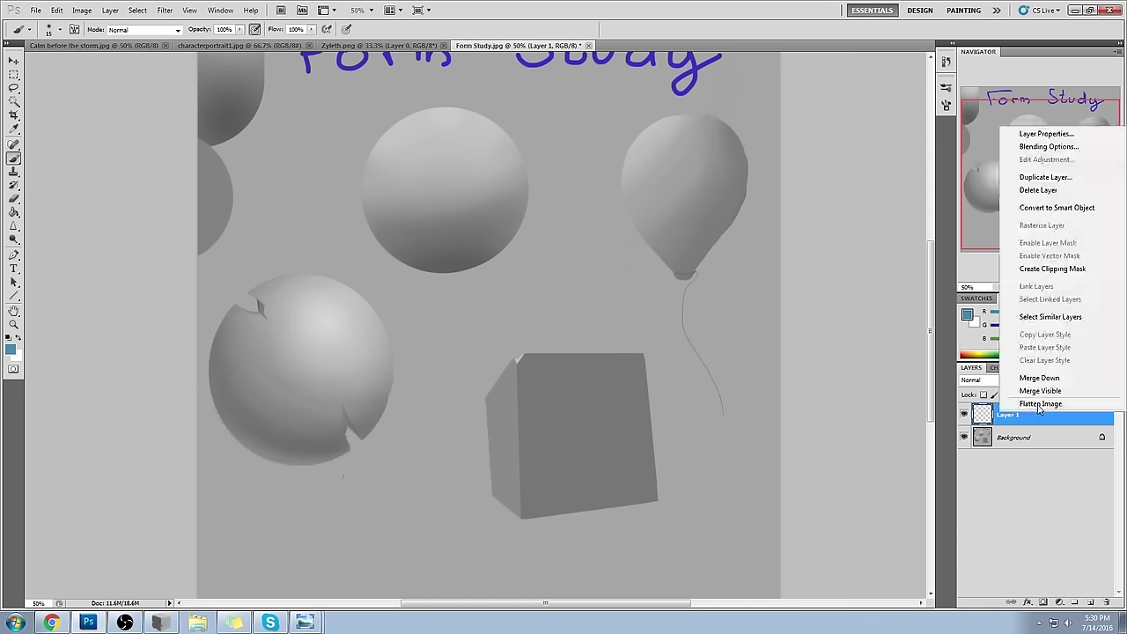
- Flatten and select the painting, revert to the Form Study.jpg snapshot, and paste it in place
right_click(1037, 415)
click(1044, 380)
key(ctrl+a)
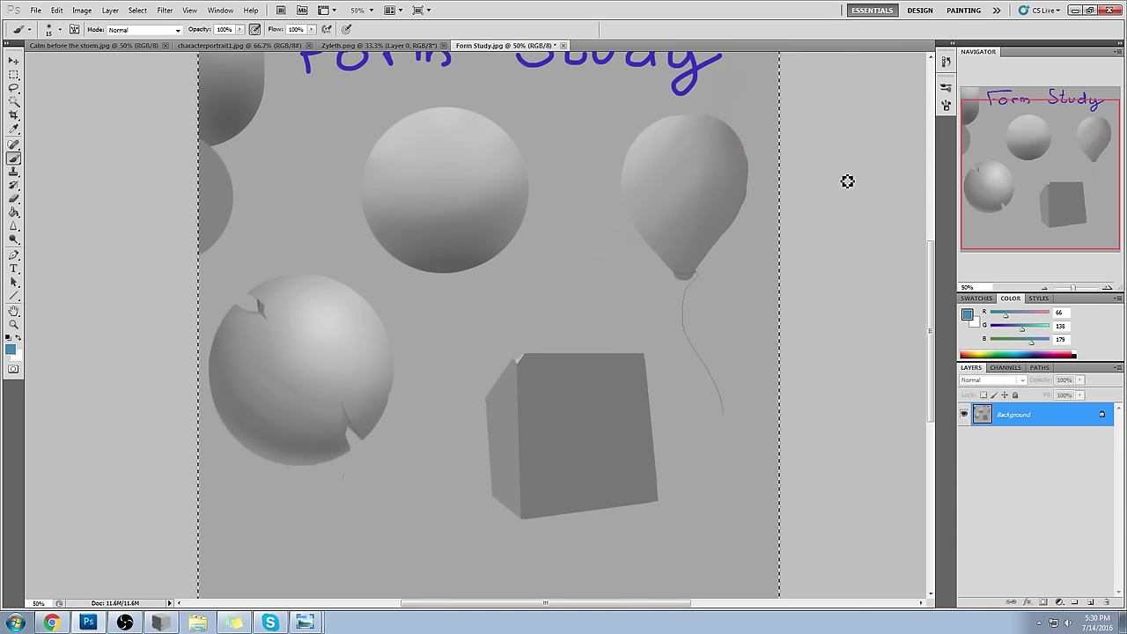
click(947, 63)
drag(929, 392, 929, 71)
click(889, 78)
key(ctrl+v)
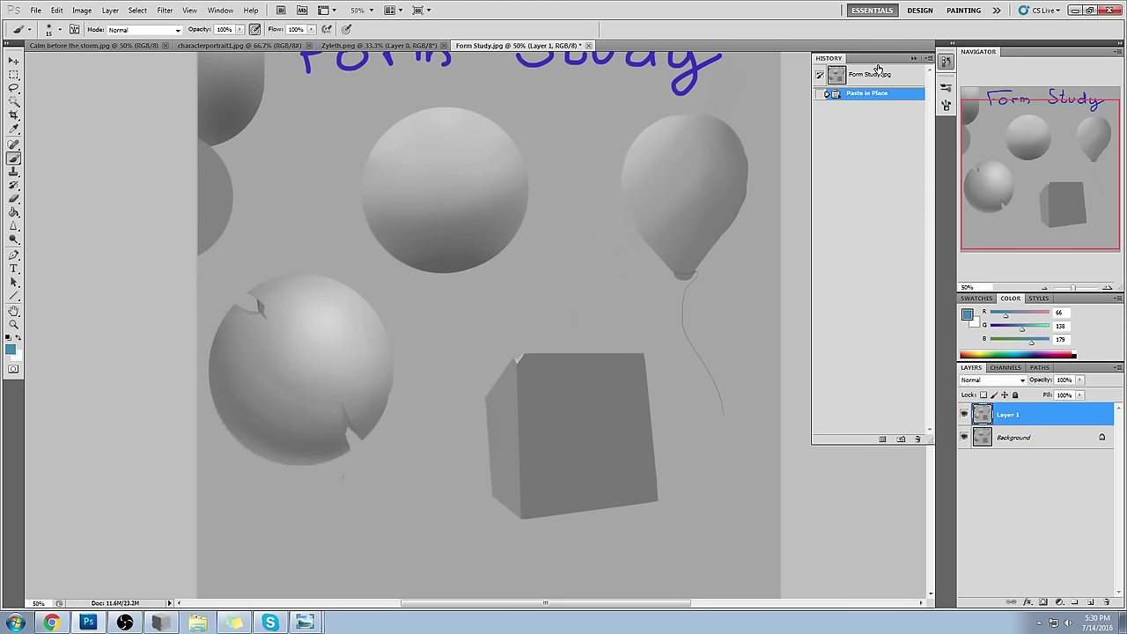
click(915, 57)
drag(717, 126, 772, 176)
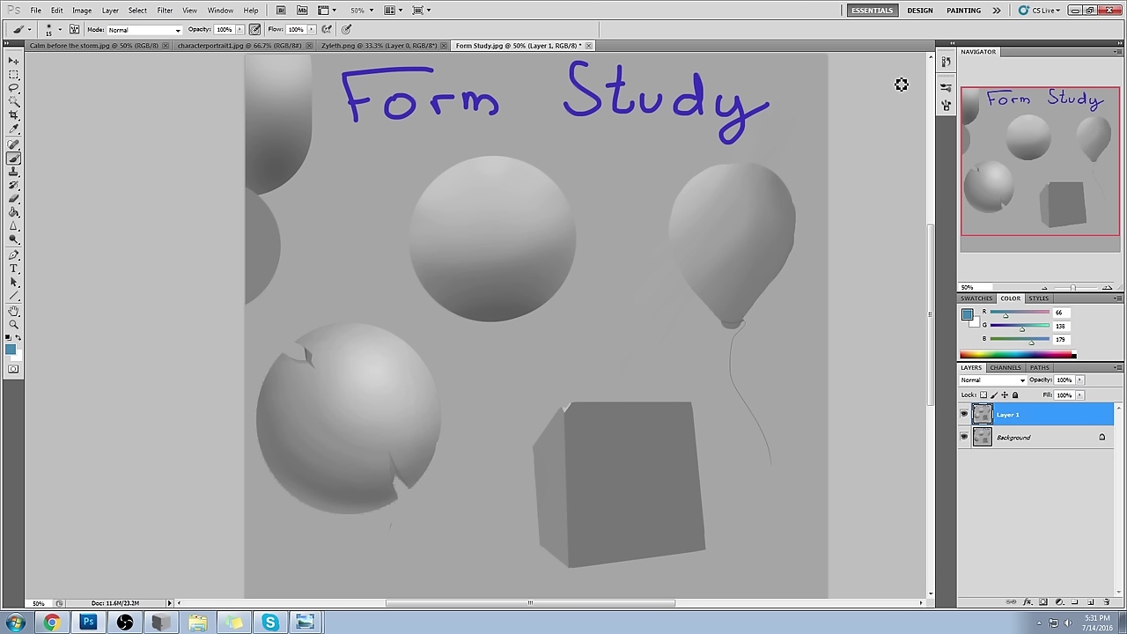
- Try faint blue strokes along the left sphere's lower edge, then undo them
mouse_move(335, 508)
mouse_down()
mouse_move(327, 461)
mouse_move(290, 489)
mouse_up()
mouse_move(370, 496)
mouse_down()
mouse_move(388, 502)
mouse_move(400, 486)
mouse_up()
drag(339, 404, 311, 438)
key(ctrl+alt+z)
key(ctrl+alt+z)
click(164, 625)
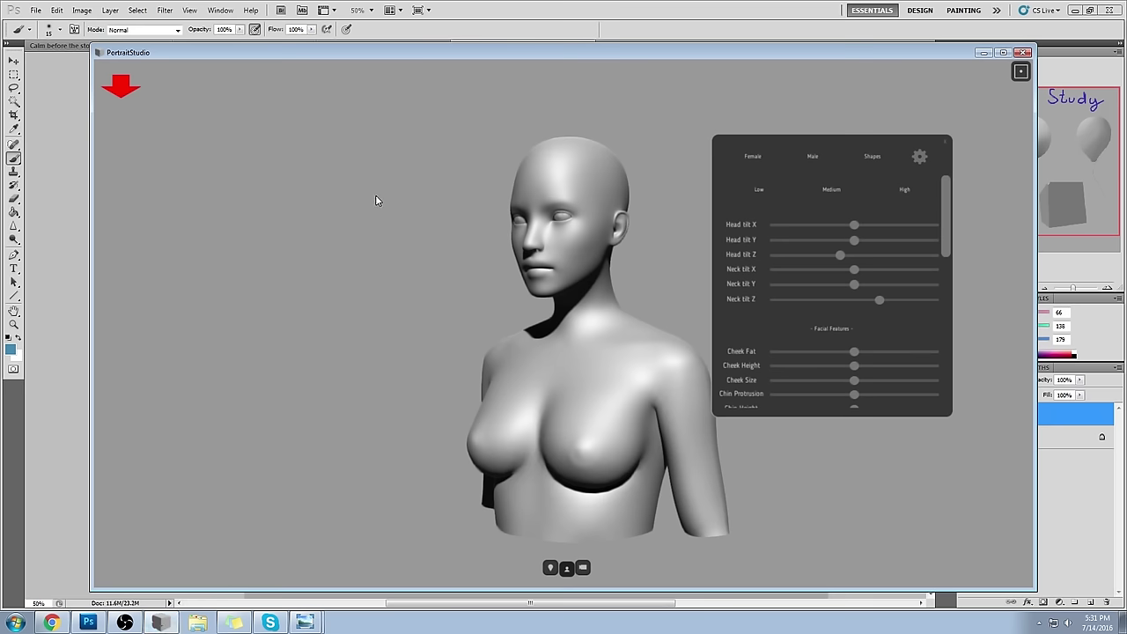
- Turn the bust to a front view and adjust the main light to deepen the shadows
drag(366, 346, 804, 389)
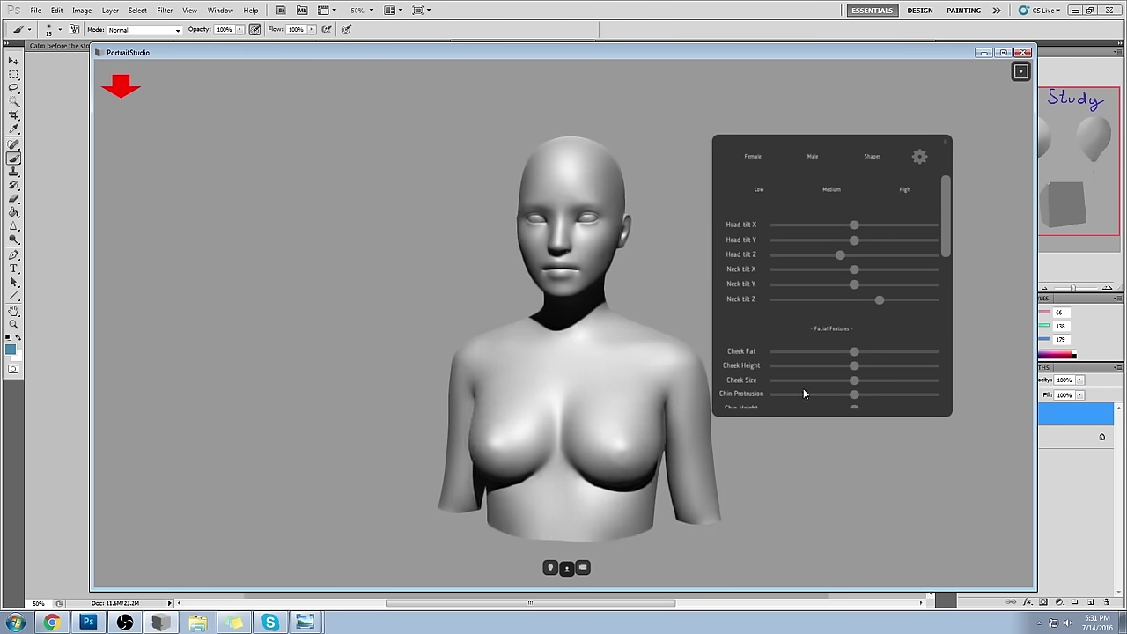
click(551, 568)
drag(435, 224, 263, 93)
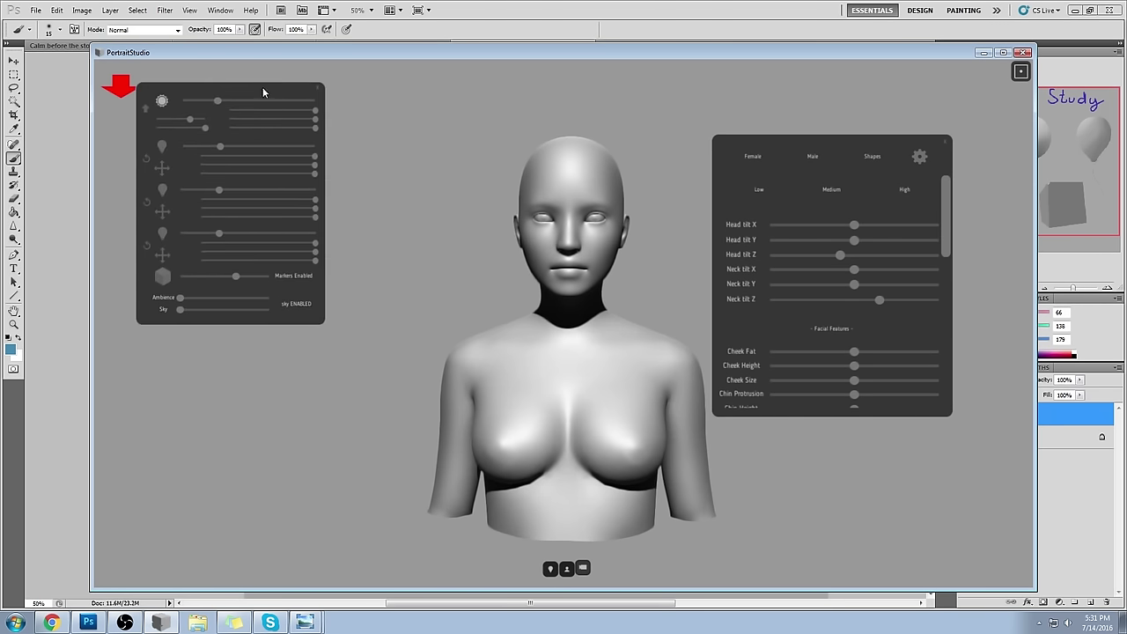
drag(775, 142, 817, 106)
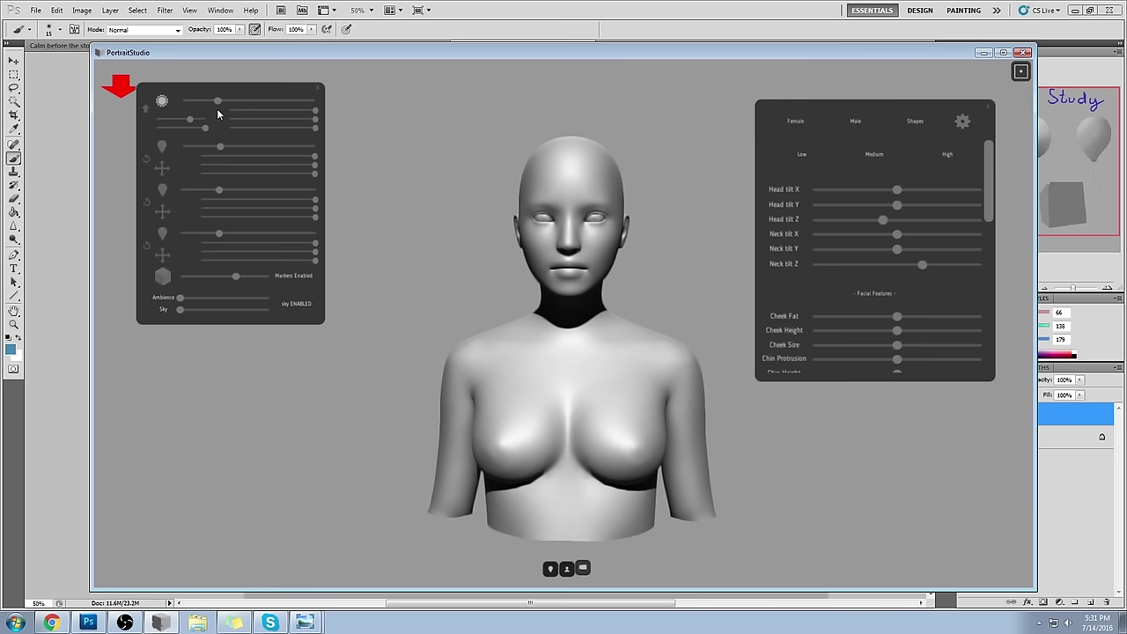
drag(190, 118, 199, 118)
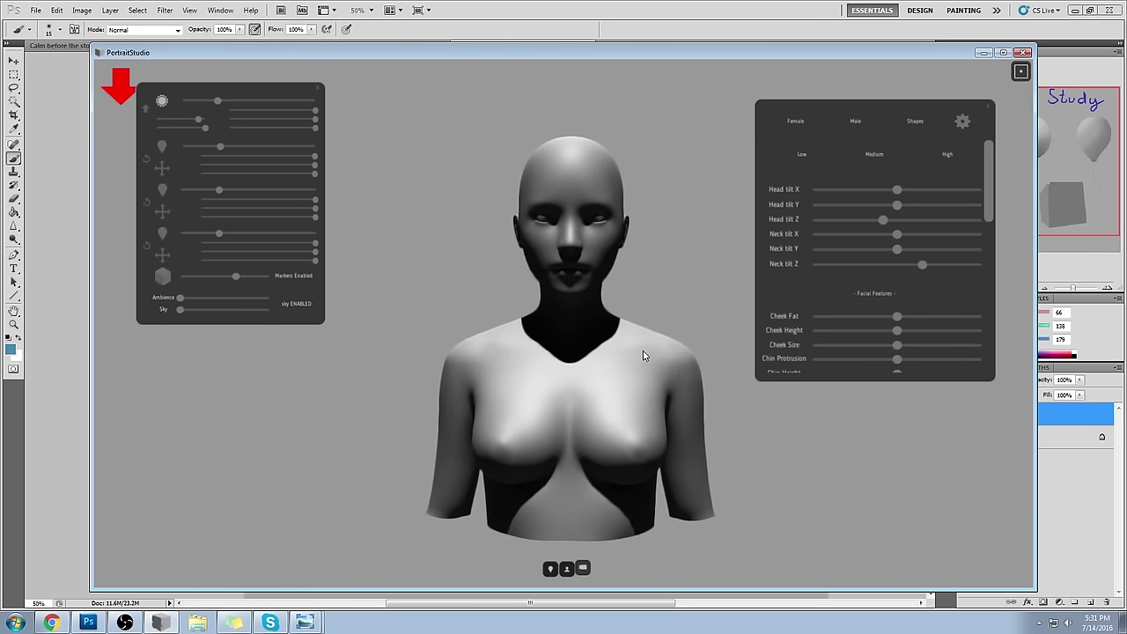
- Enable the second light, move it below the head, and tint it cyan on the right
click(162, 147)
drag(228, 148, 193, 149)
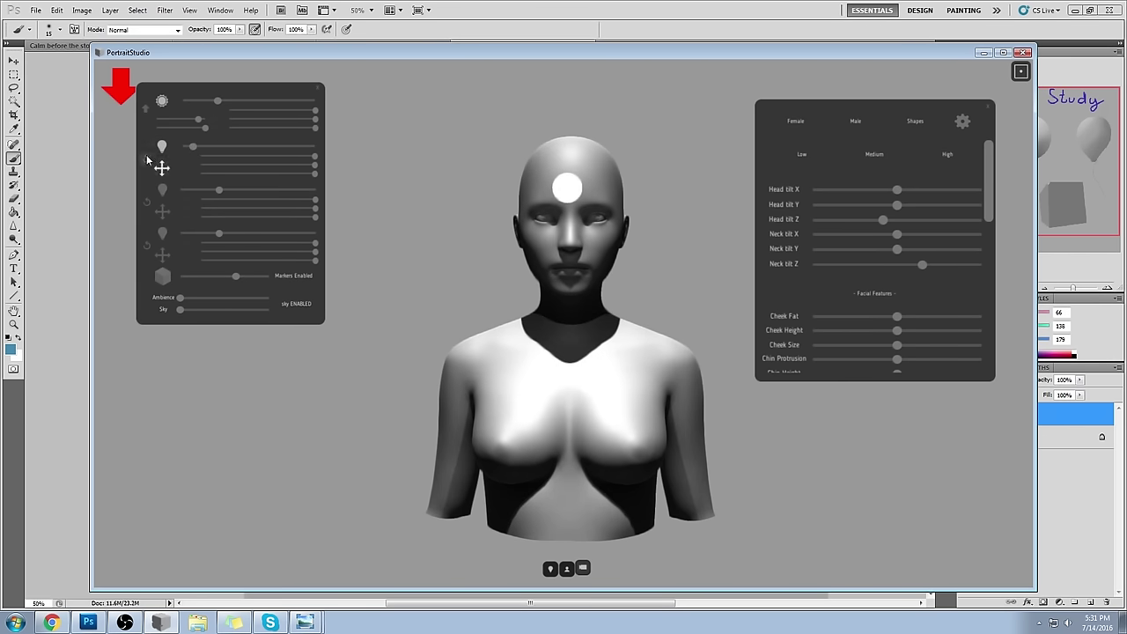
drag(163, 167, 213, 147)
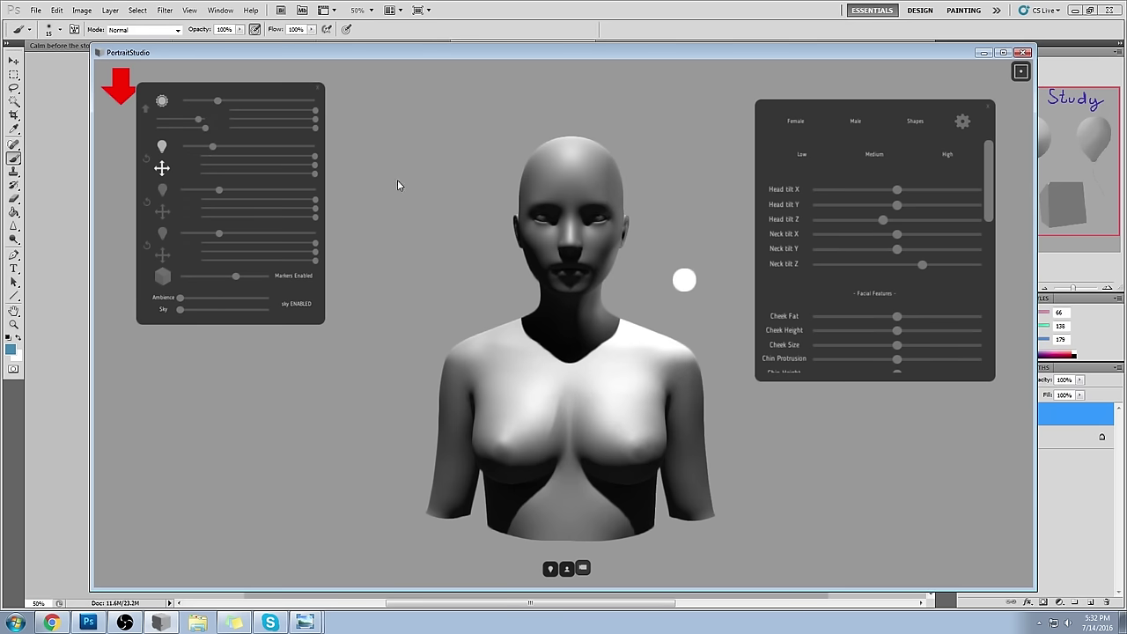
drag(212, 147, 243, 148)
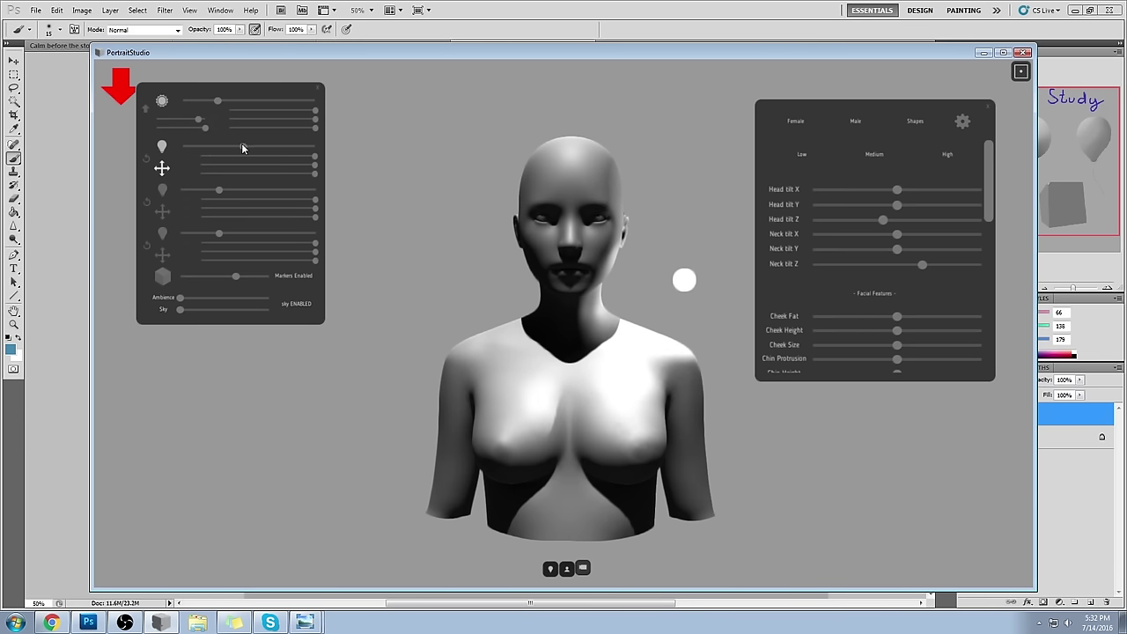
drag(314, 156, 282, 157)
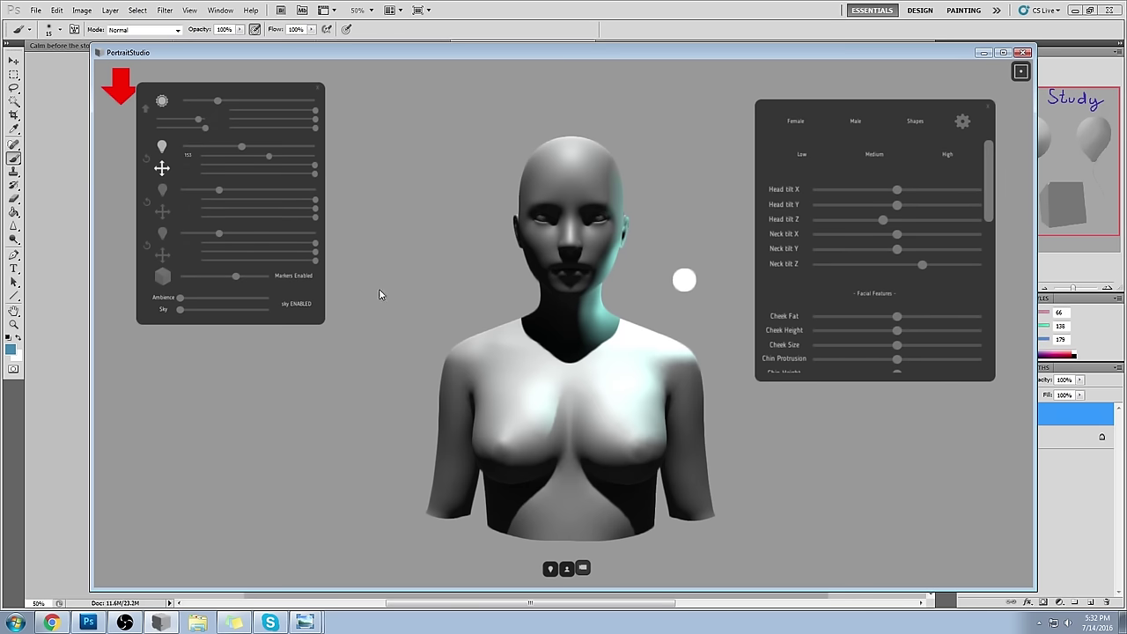
click(161, 193)
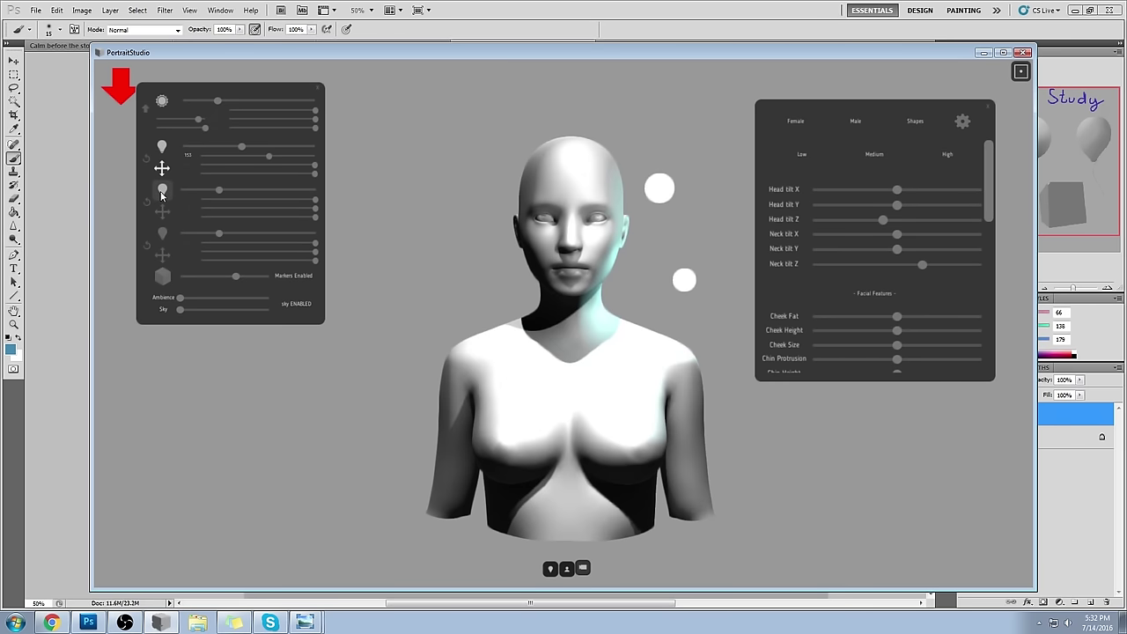
- Move the third light left of the head, lower its intensity and shift its colour to pink
drag(162, 211, 160, 221)
drag(219, 191, 198, 191)
drag(313, 218, 269, 223)
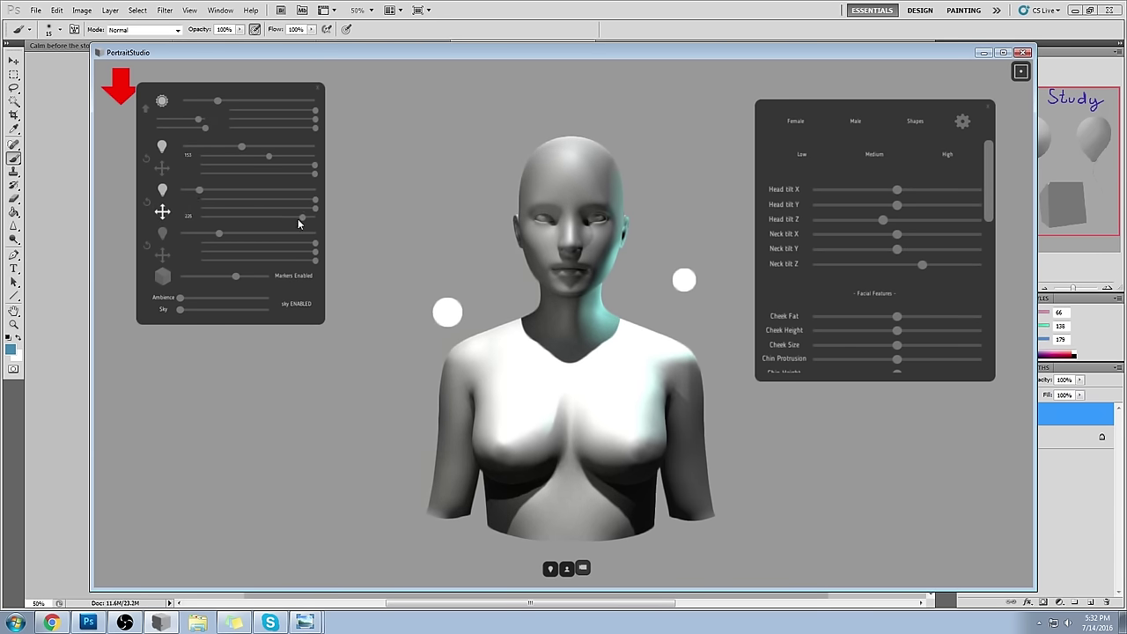
mouse_move(301, 209)
mouse_down()
mouse_move(254, 210)
mouse_move(208, 190)
mouse_move(170, 214)
mouse_up()
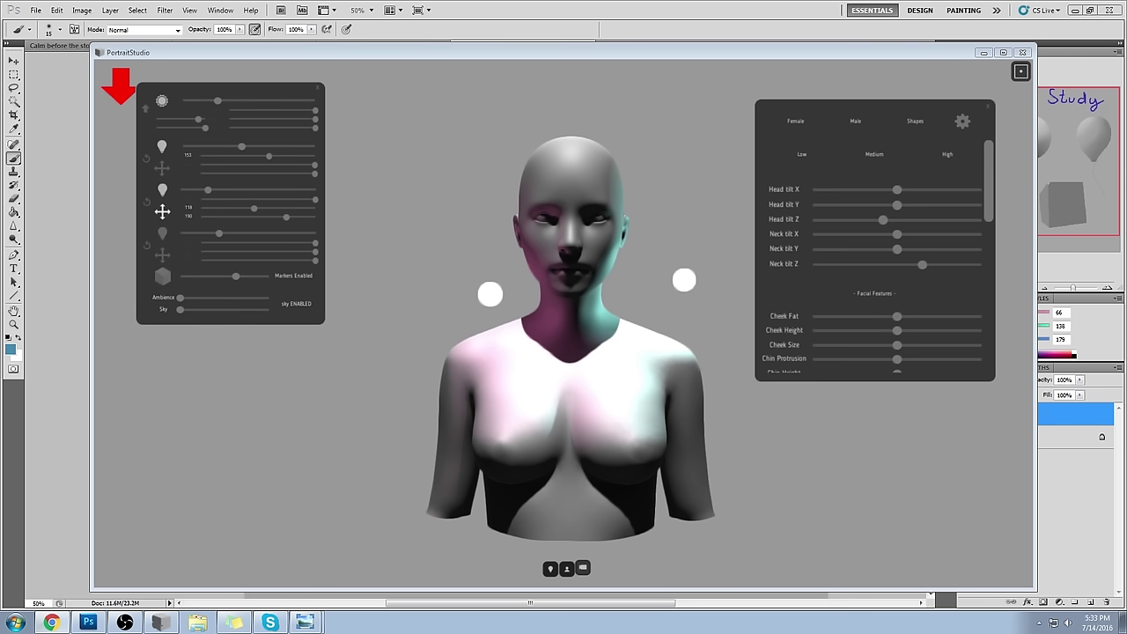
click(632, 81)
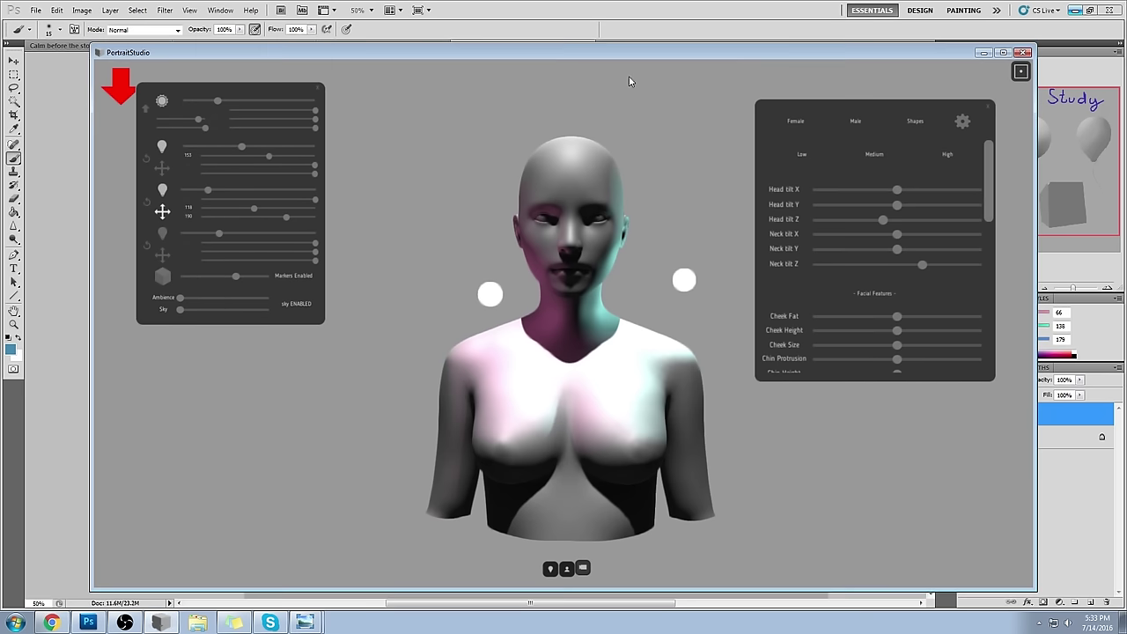
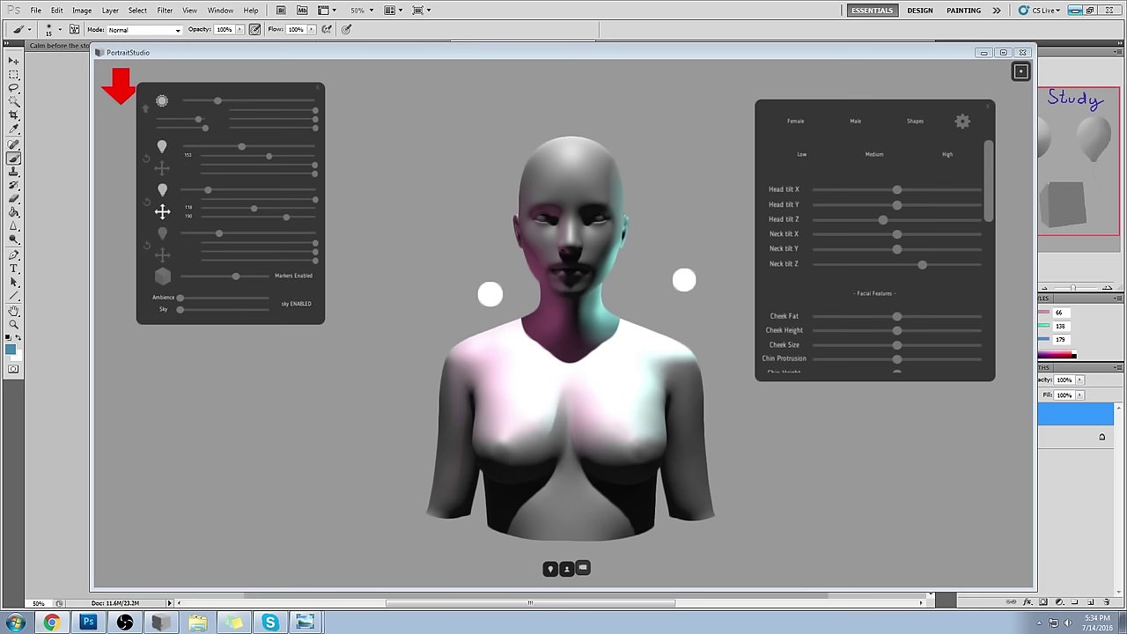
- Close the PortraitStudio posing window and delete the extra layer from the Form Study painting
key(alt+F4)
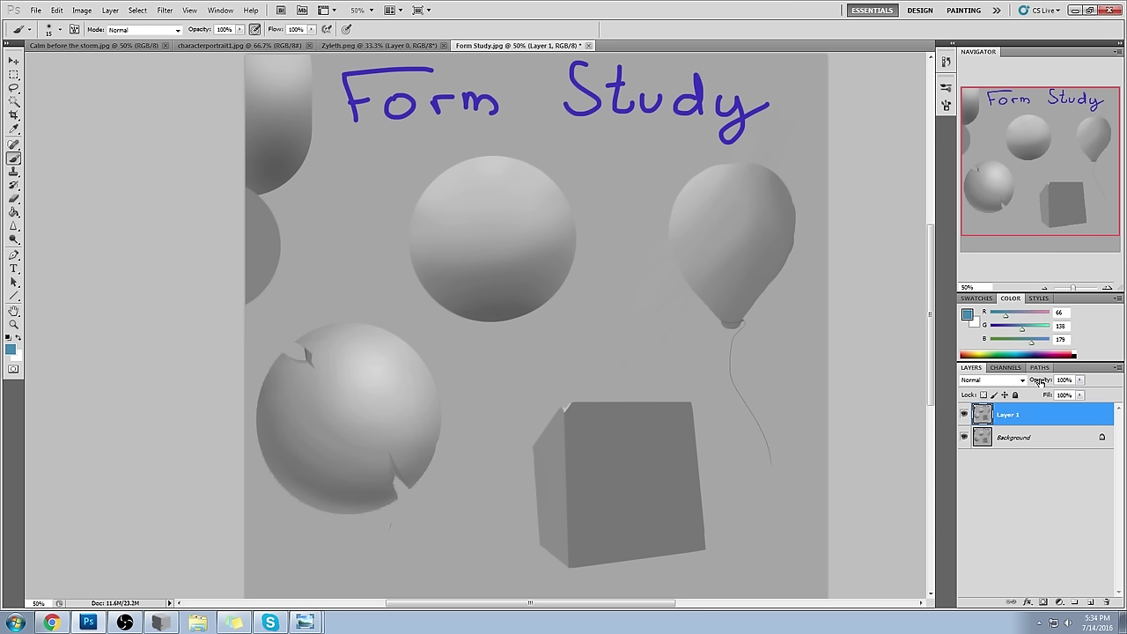
key(Delete)
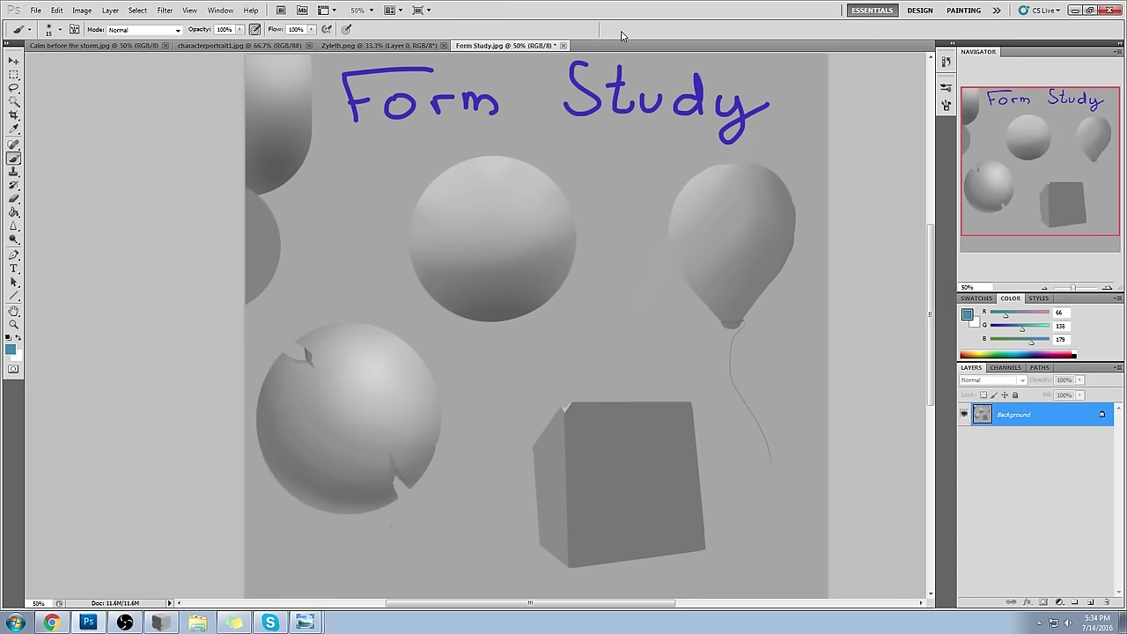
- Close Form Study and add a new empty layer beneath the Zyleth portrait layer
click(563, 45)
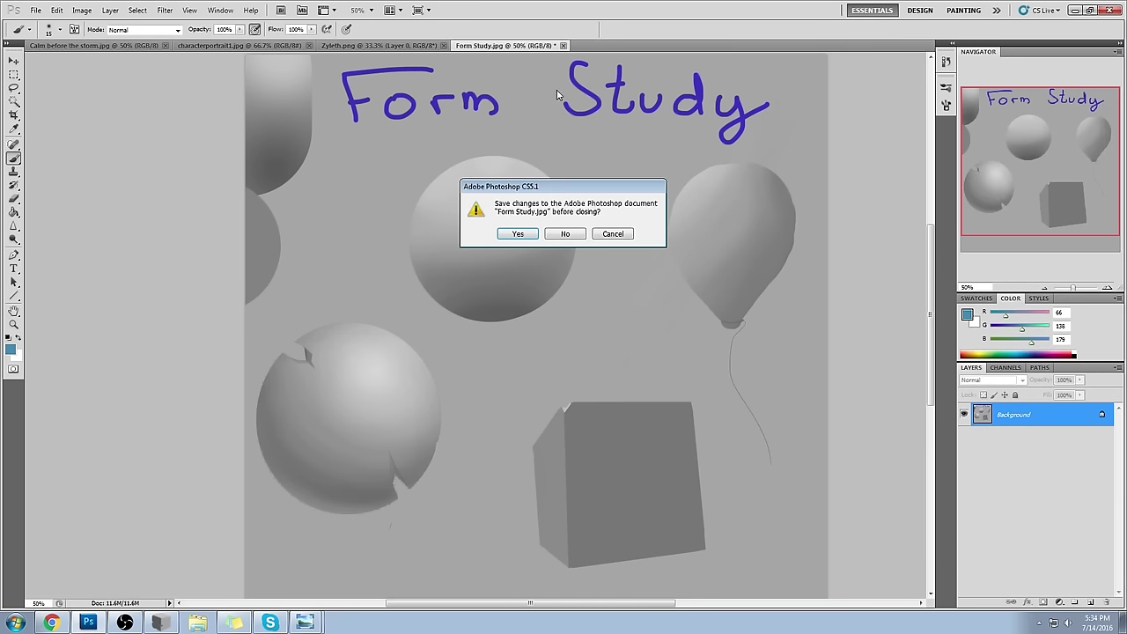
click(517, 234)
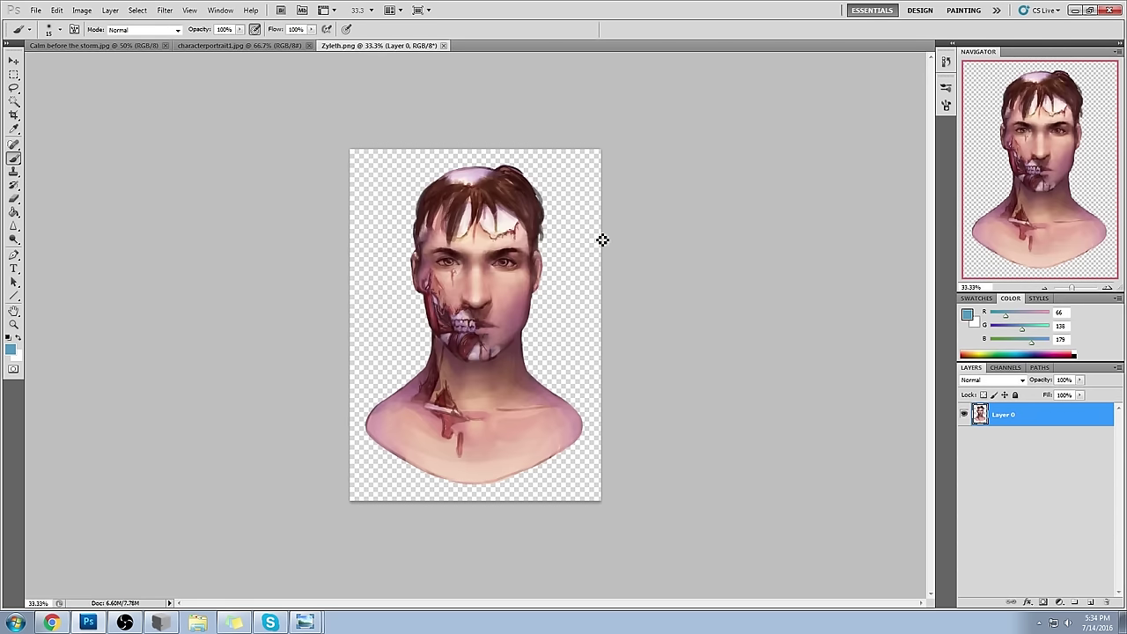
click(1089, 603)
drag(1044, 422, 1045, 448)
- Fill the new layer with light grey using the Paint Bucket
click(967, 315)
click(612, 187)
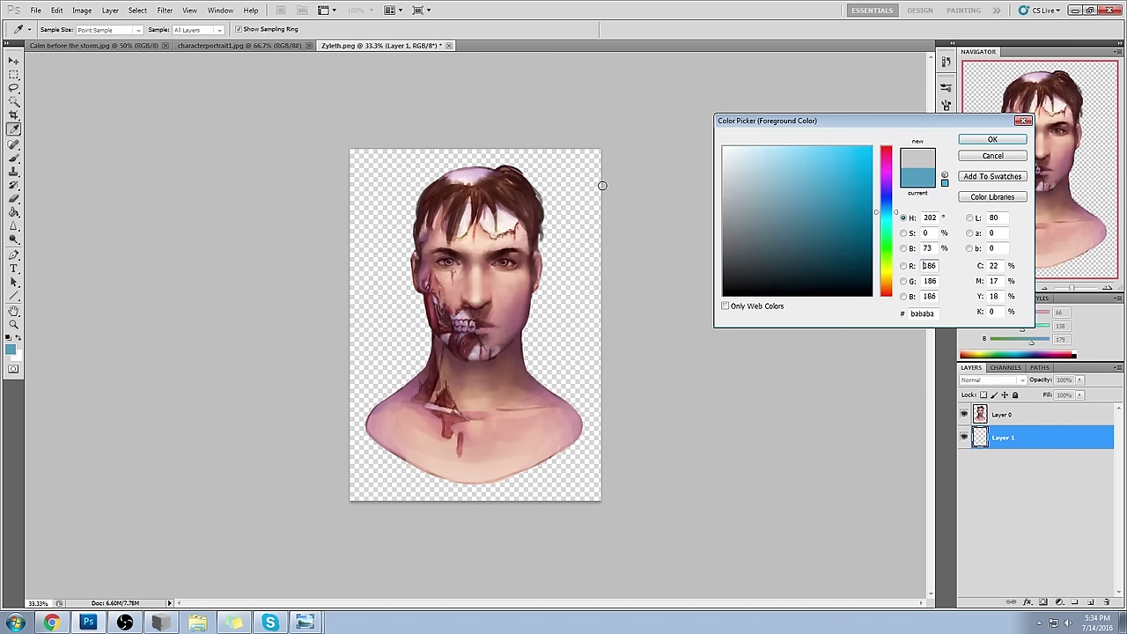
click(993, 144)
key(g)
click(574, 221)
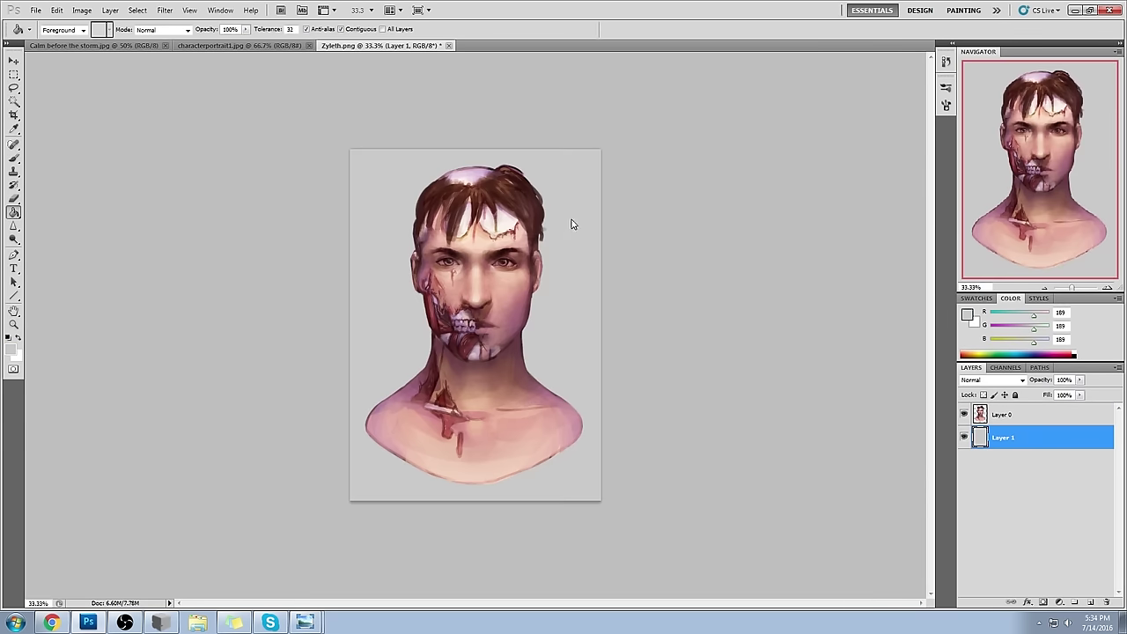
- Merge the portrait down onto the grey layer and zoom the view to 50%
right_click(1067, 443)
click(1052, 385)
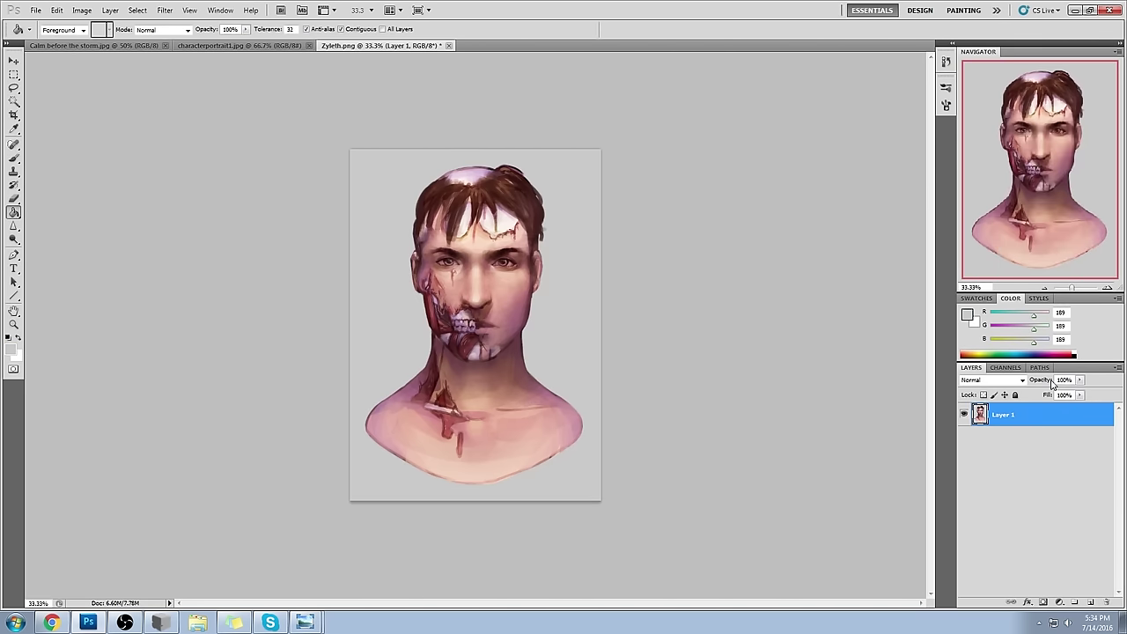
key(ctrl+plus)
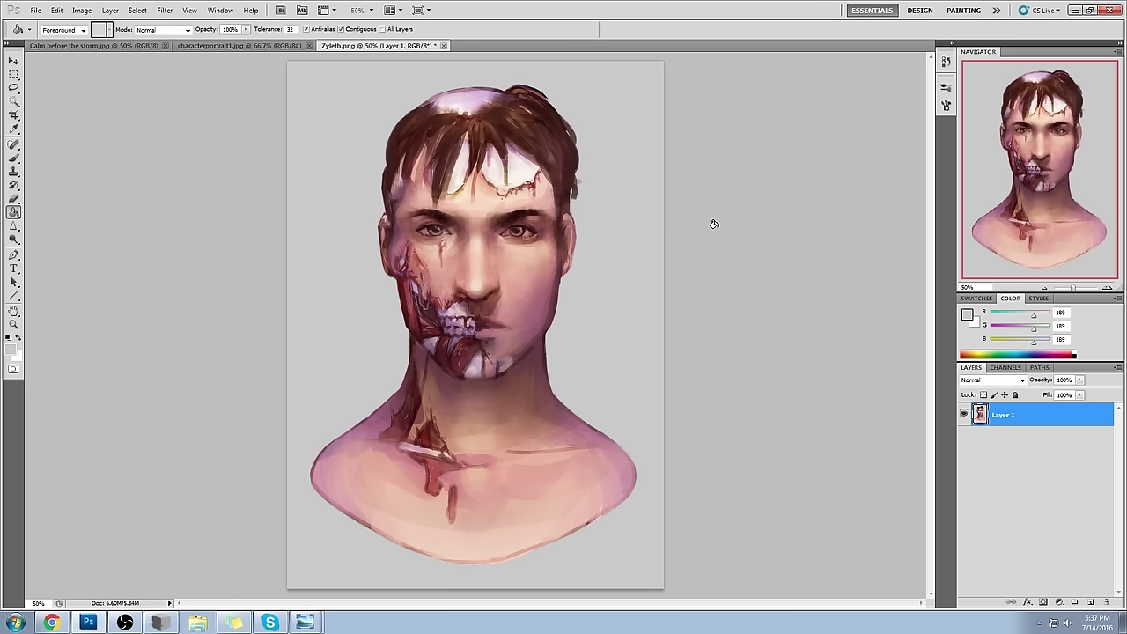
- Switch from the Paint Bucket to the Brush tool with B
key(b)
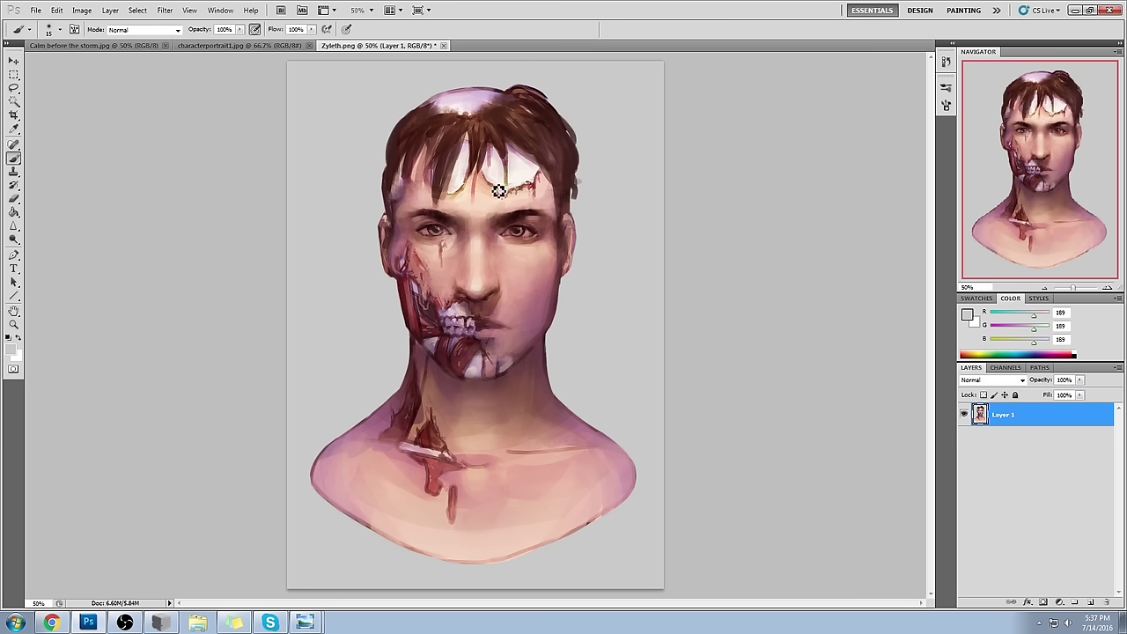
- Touch up the forehead crack, then apply Hue/Saturation with saturation lowered to -31
drag(537, 182, 546, 184)
key(ctrl+u)
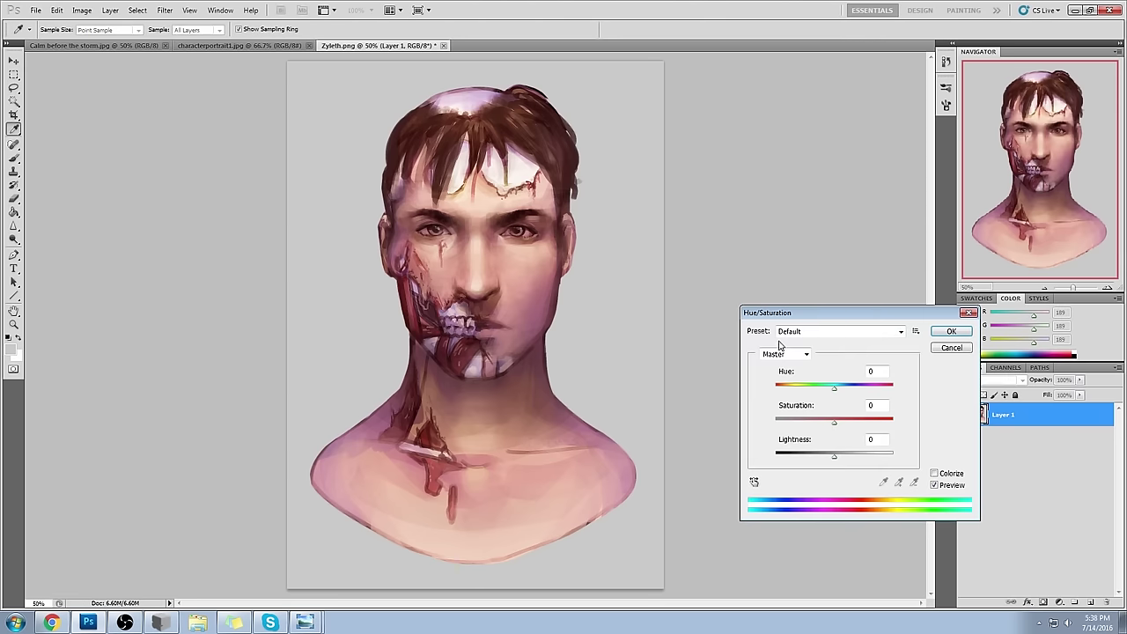
drag(833, 313, 778, 80)
drag(781, 191, 785, 160)
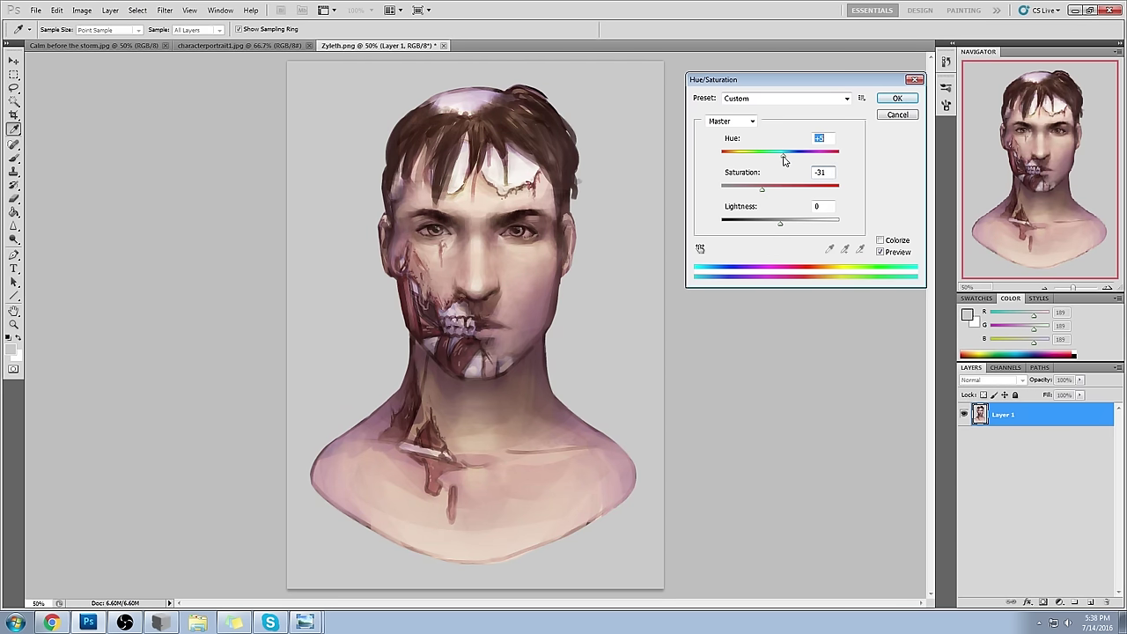
click(898, 97)
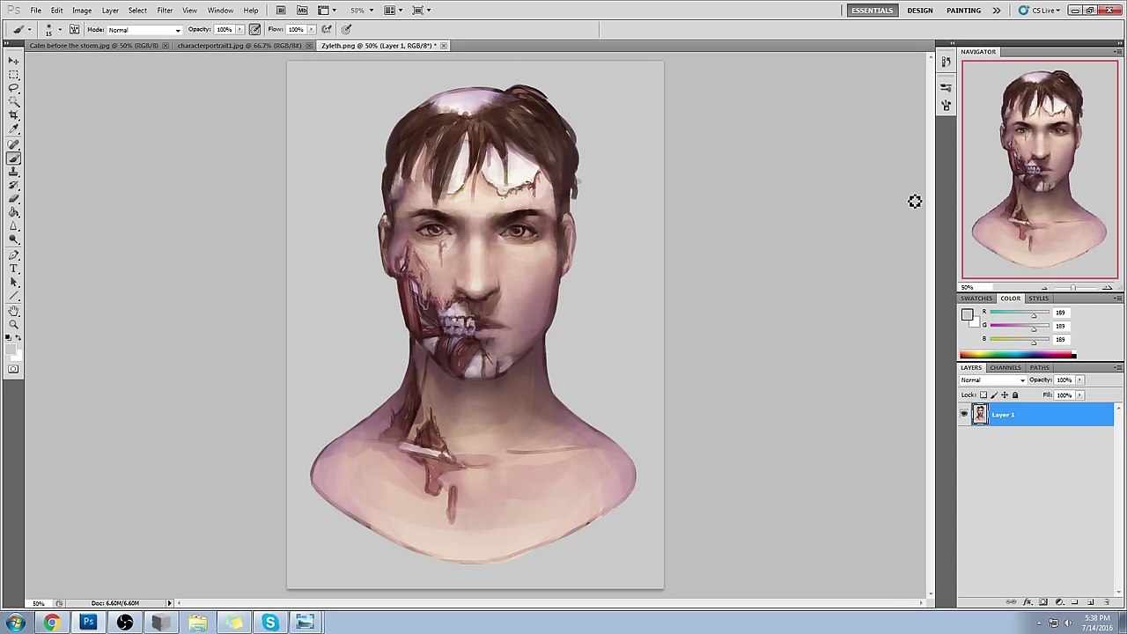
click(947, 62)
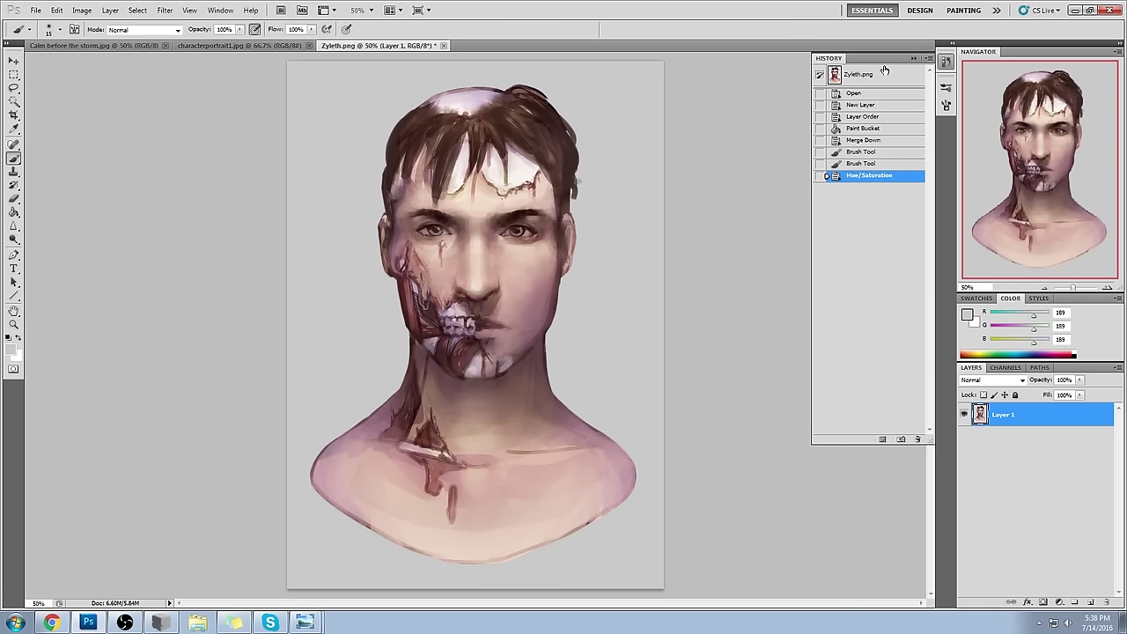
click(891, 70)
click(885, 94)
click(882, 105)
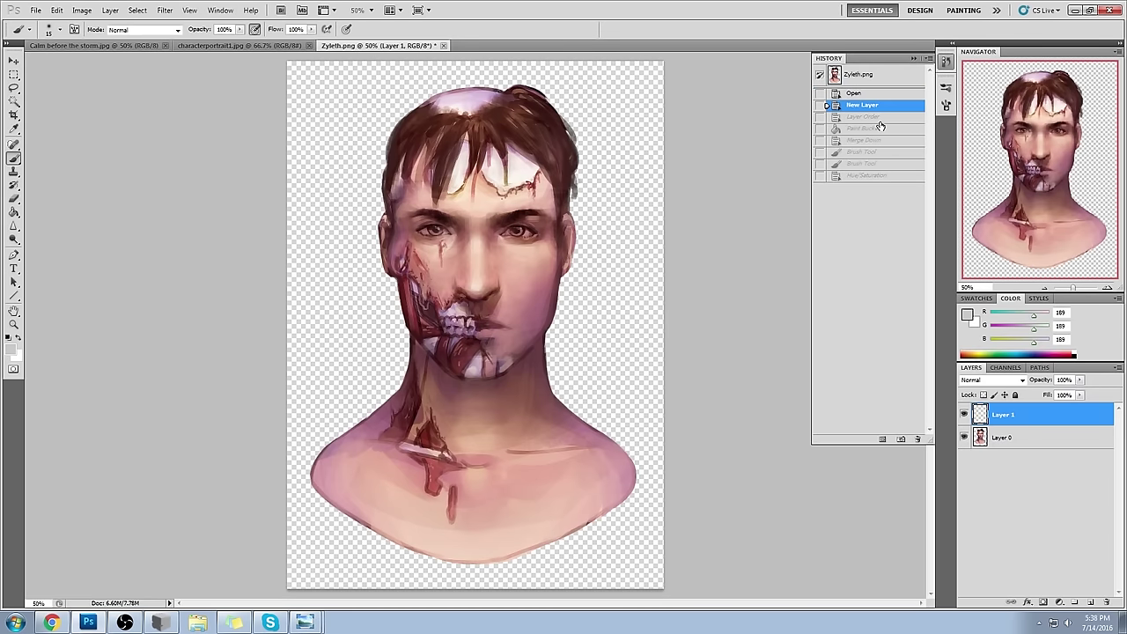
click(880, 116)
click(880, 128)
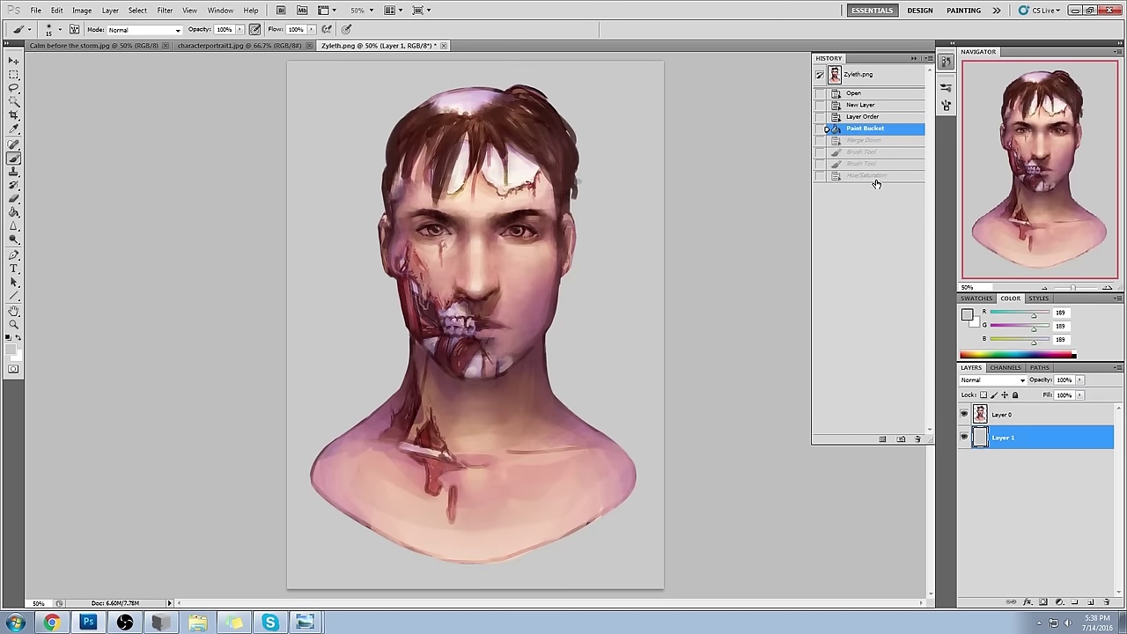
click(875, 179)
click(874, 131)
click(875, 179)
click(875, 131)
click(871, 176)
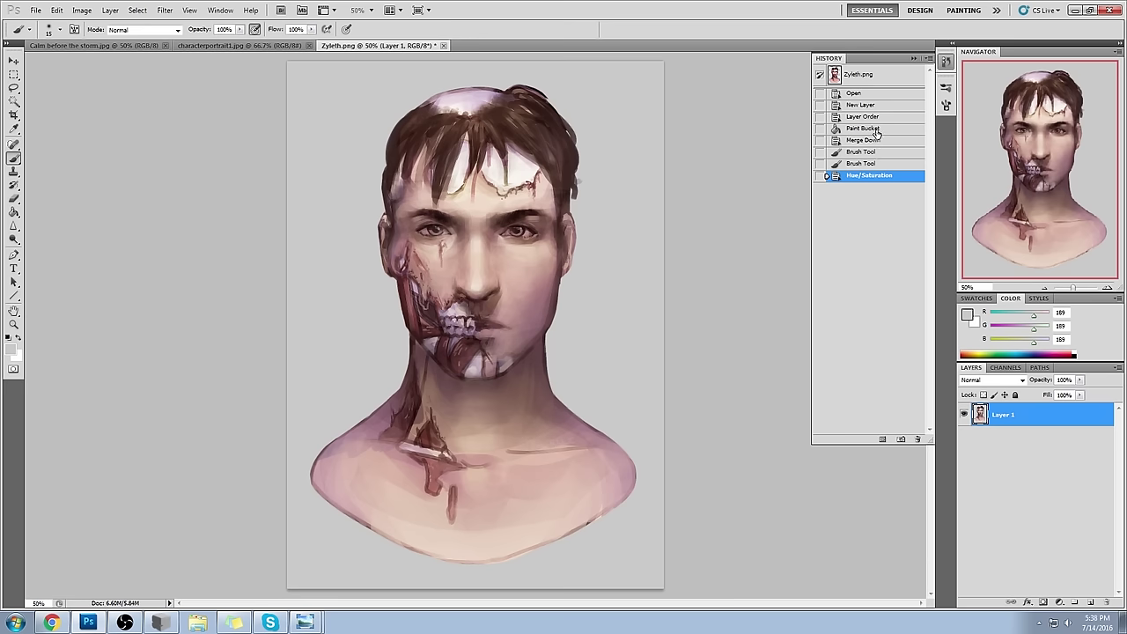
click(865, 128)
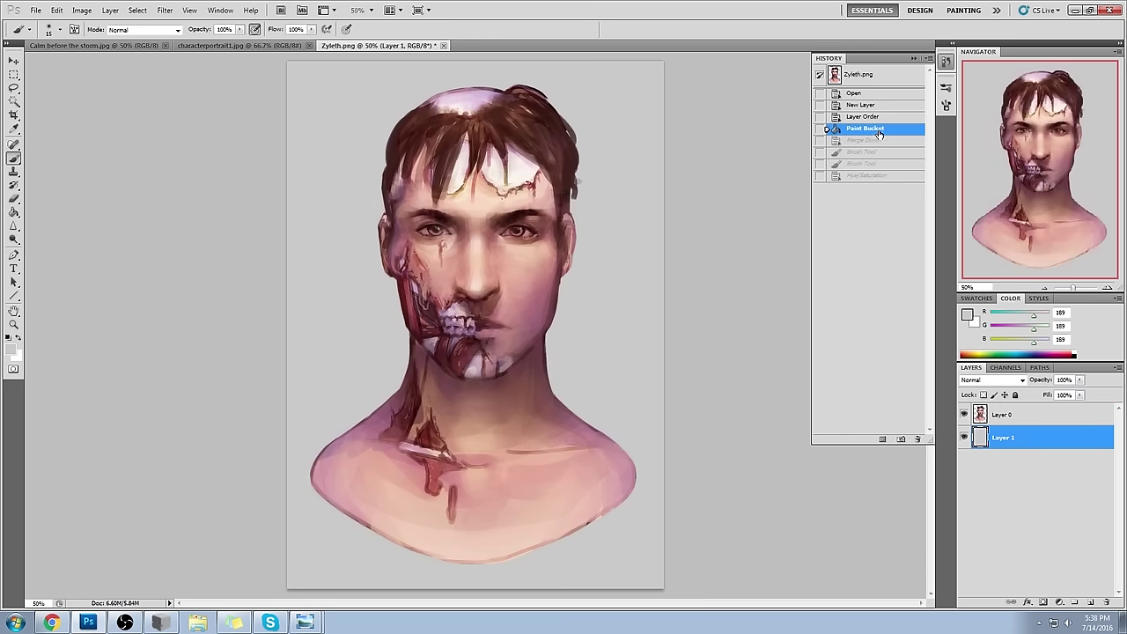
click(877, 180)
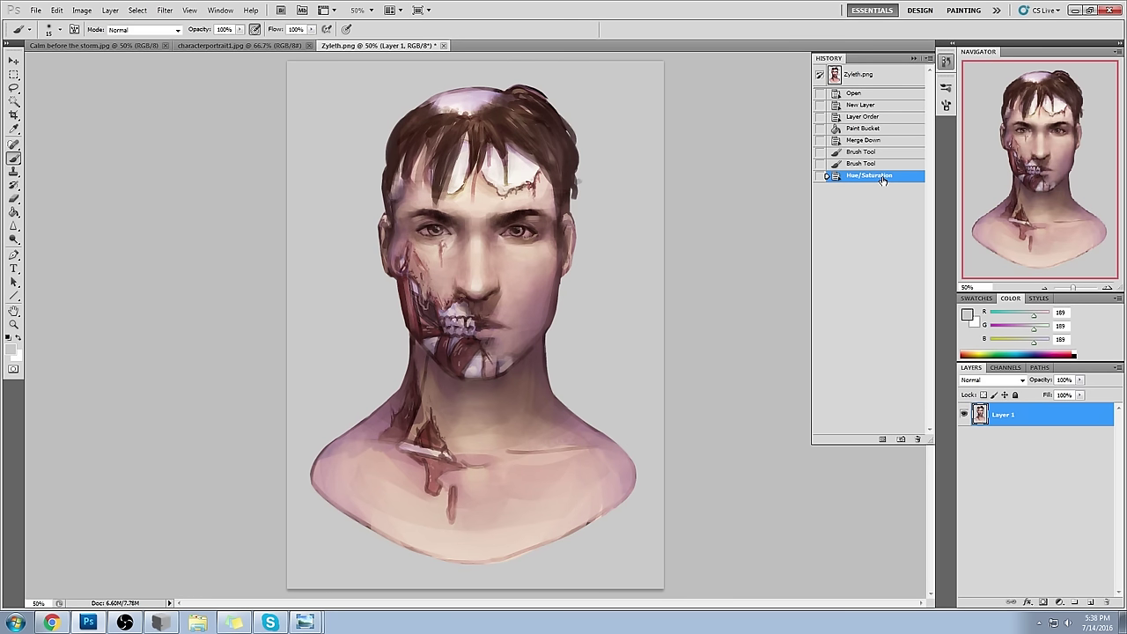
click(914, 59)
key(bracketright)
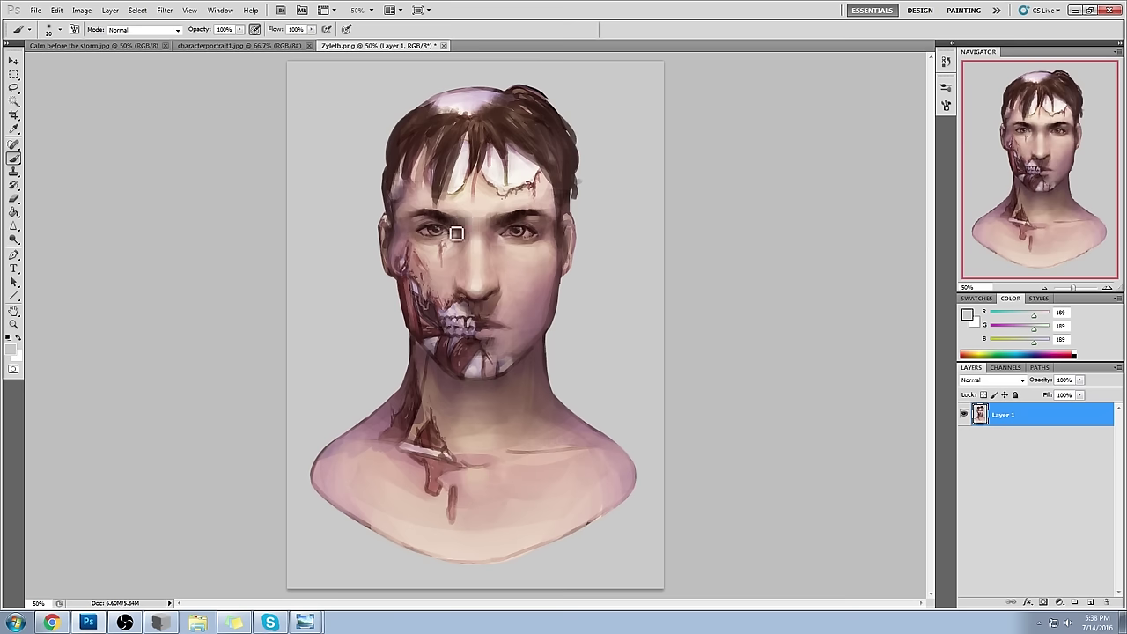
- Add a new layer and try a size-150 shadow stroke around the right eye, then undo it
key(bracketright)
key(bracketright)
key(bracketright)
key(bracketright)
key(bracketright)
key(bracketright)
key(bracketright)
key(bracketright)
key(bracketright)
click(1089, 602)
key(bracketleft)
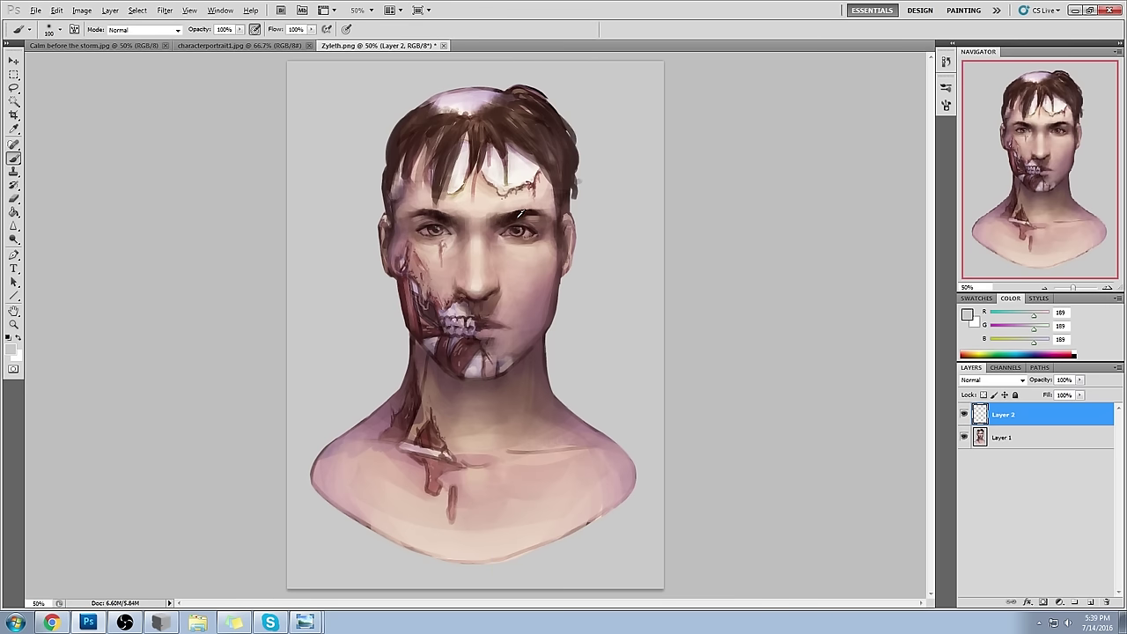
alt+click(525, 227)
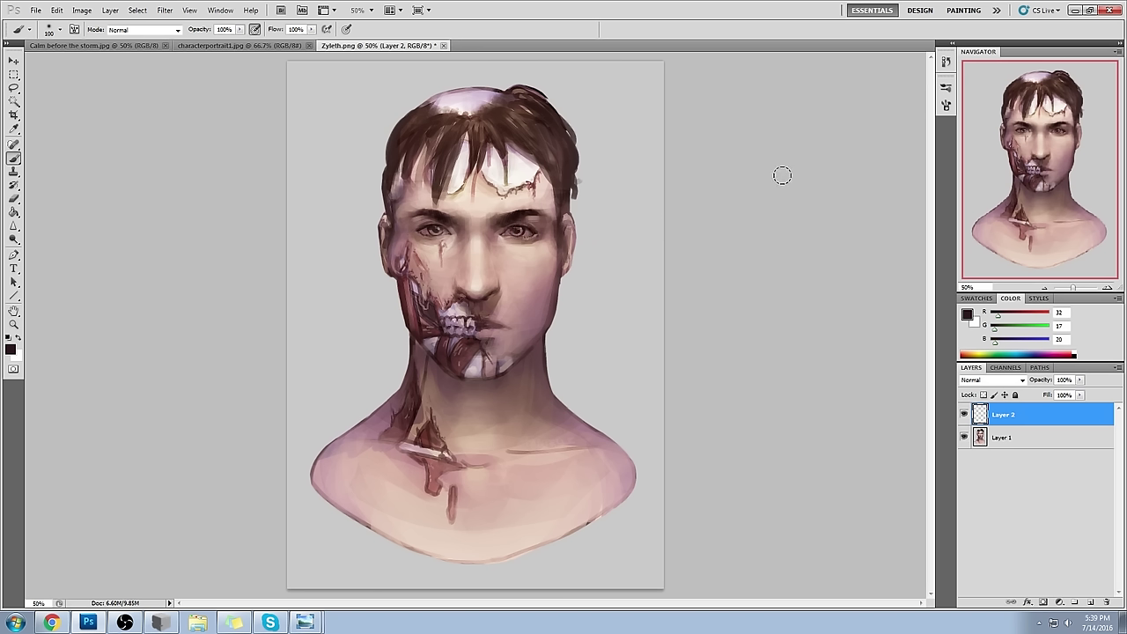
key(bracketright)
key(bracketright)
drag(498, 234, 541, 239)
key(ctrl+z)
- At 39% opacity, shade near the right eye and soften the forehead crack
drag(240, 29, 211, 44)
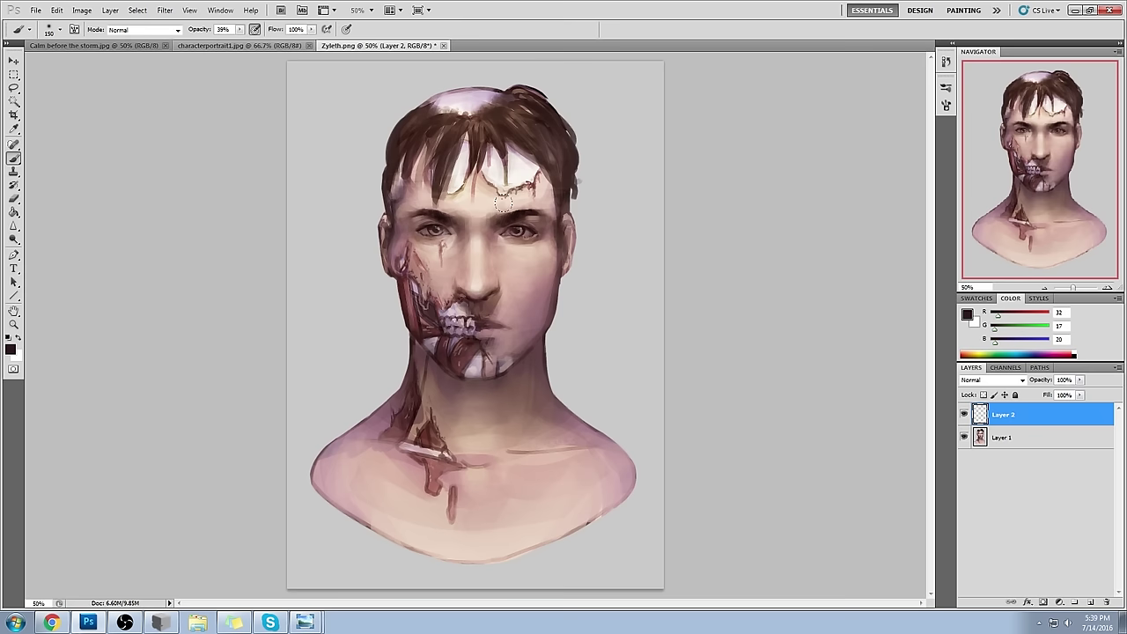
alt+click(513, 216)
drag(495, 224, 520, 241)
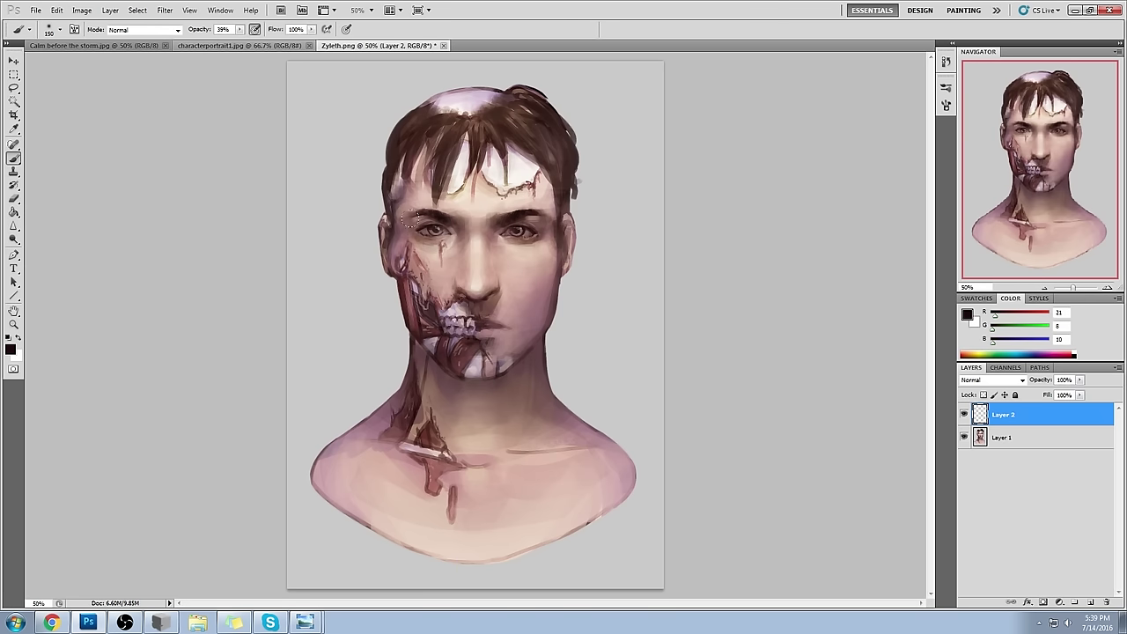
drag(499, 190, 539, 179)
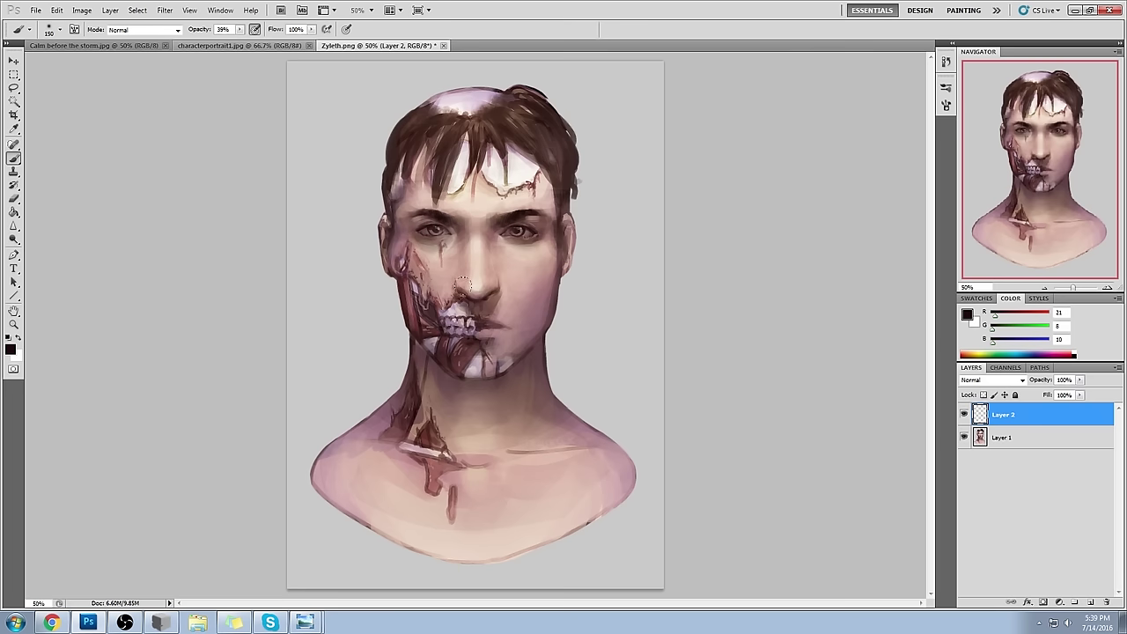
drag(546, 275, 541, 303)
key(ctrl+z)
- With a size-200 brush, shade the right mouth corner and paint light skin around mouth and chin
key(bracketright)
key(bracketright)
alt+click(521, 234)
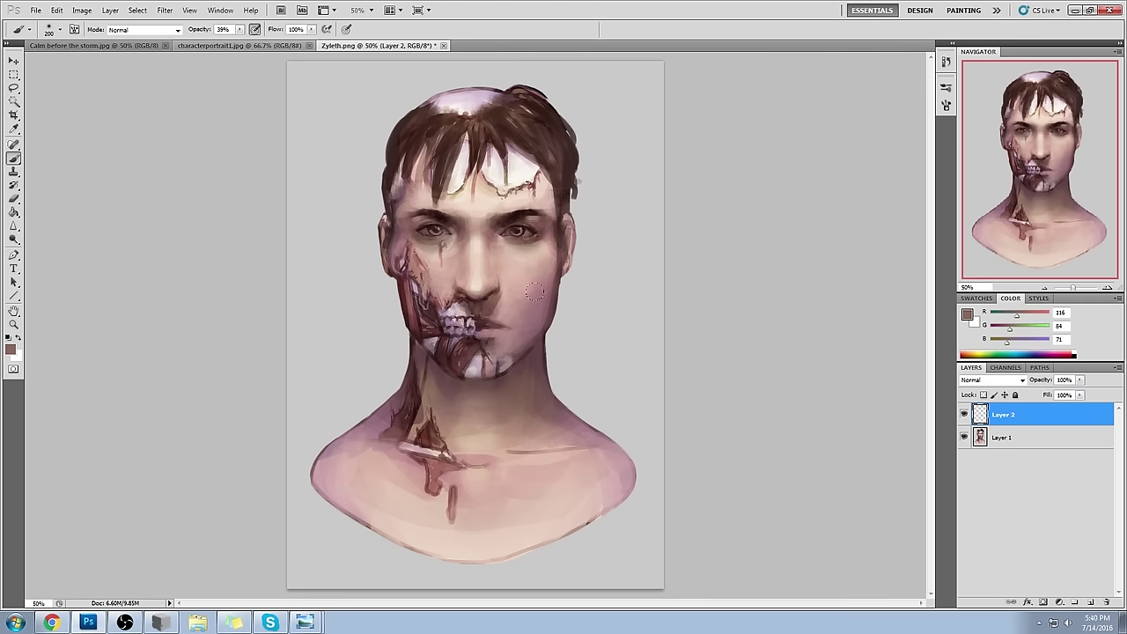
alt+click(524, 215)
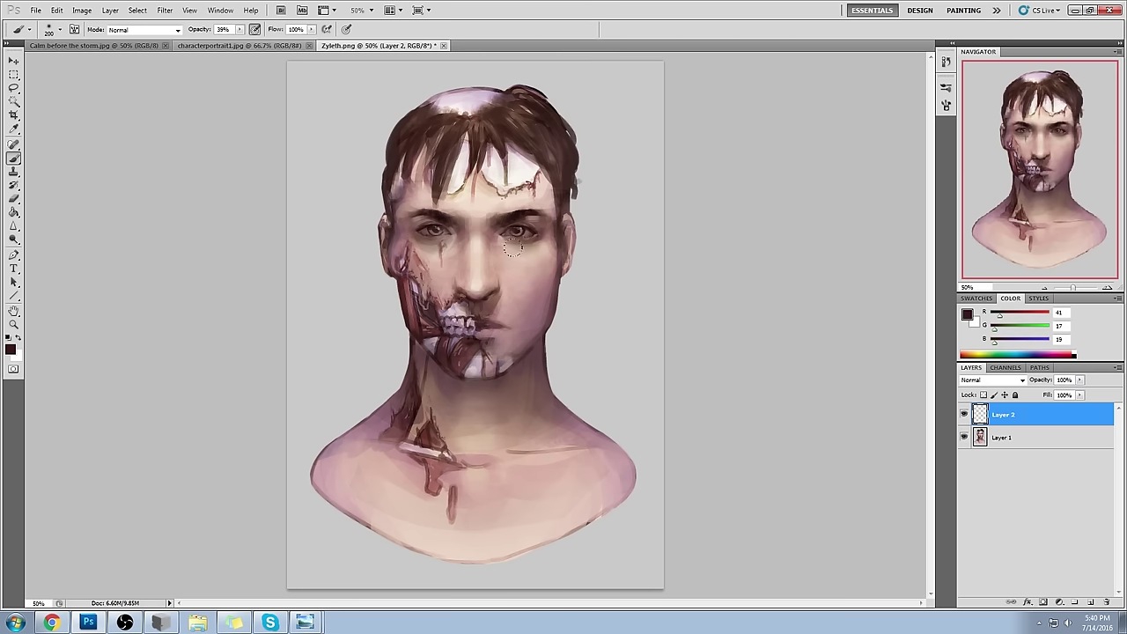
drag(520, 327, 498, 314)
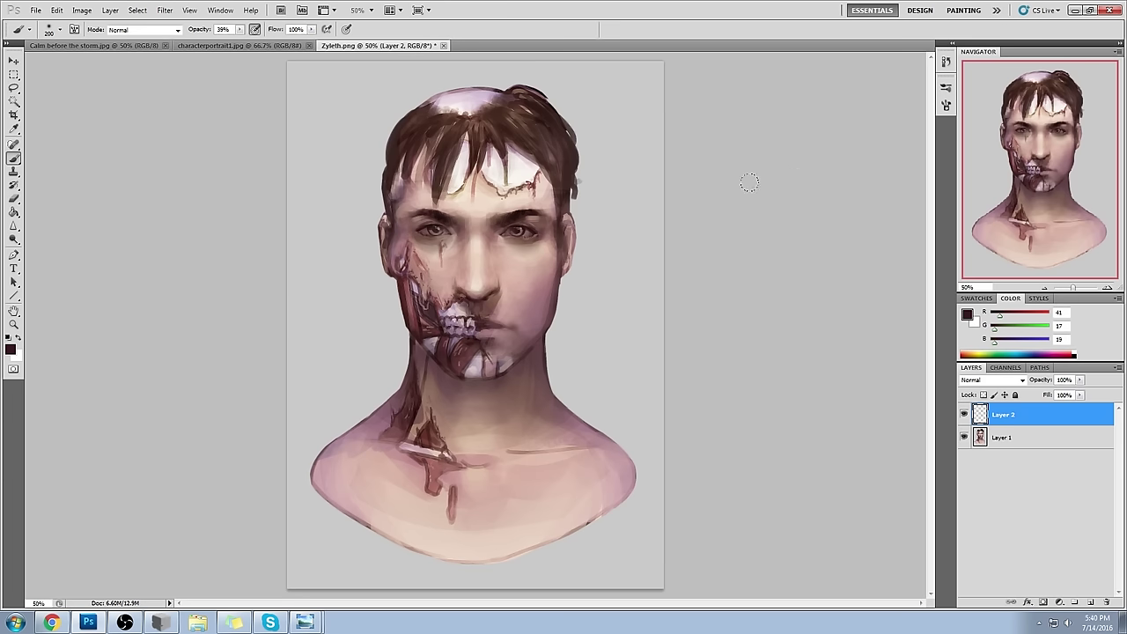
alt+click(483, 280)
drag(476, 343, 446, 342)
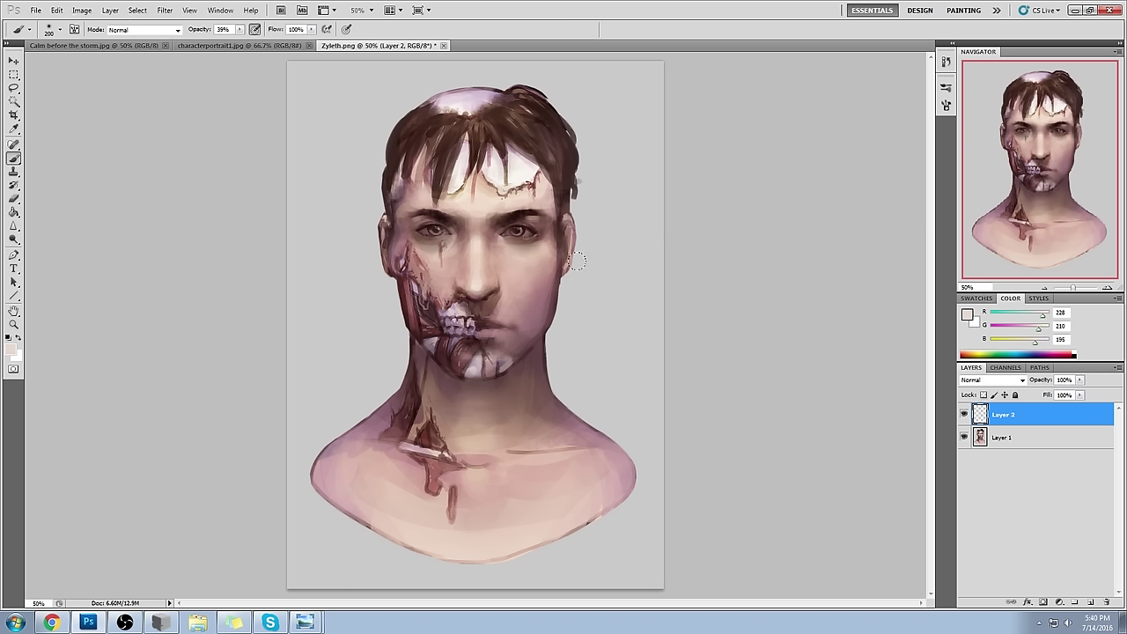
alt+click(456, 335)
alt+click(451, 335)
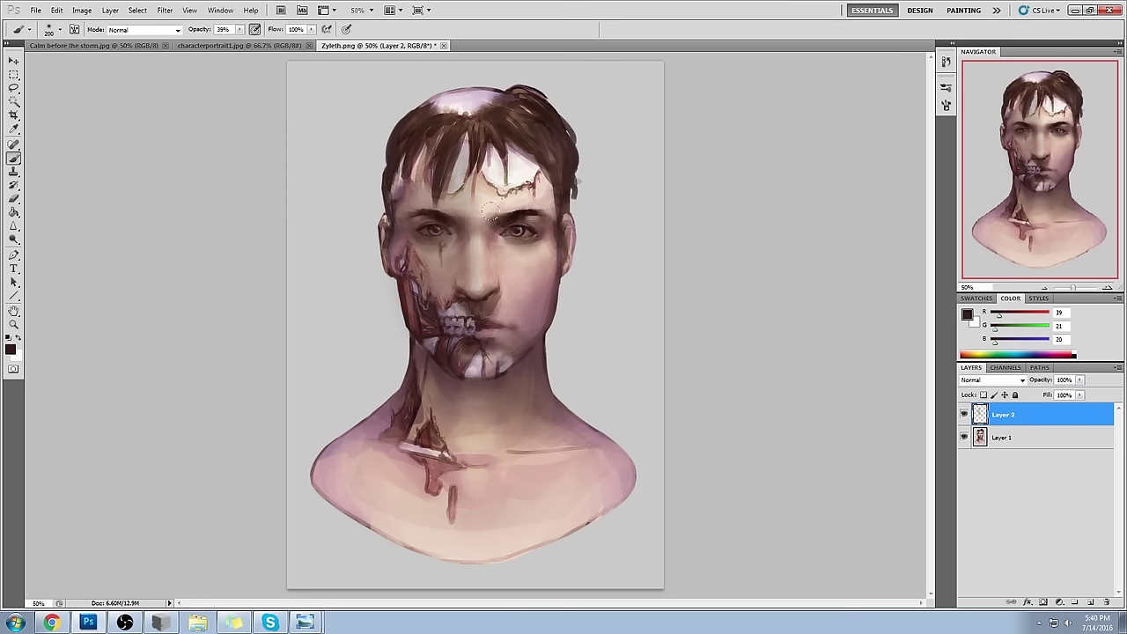
- Discard a trial forehead stroke and set the Sponge tool to Desaturate at size 200
drag(528, 197, 573, 203)
key(ctrl+alt+z)
key(ctrl+alt+z)
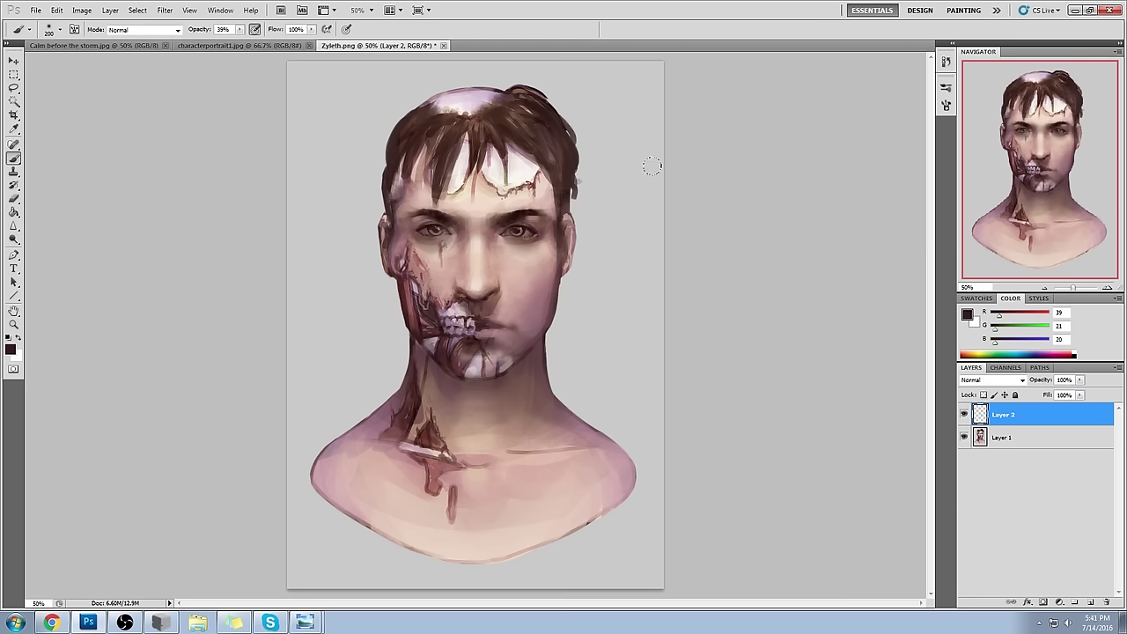
drag(14, 239, 53, 264)
click(150, 30)
click(150, 41)
key(bracketright)
key(bracketright)
key(bracketright)
key(bracketright)
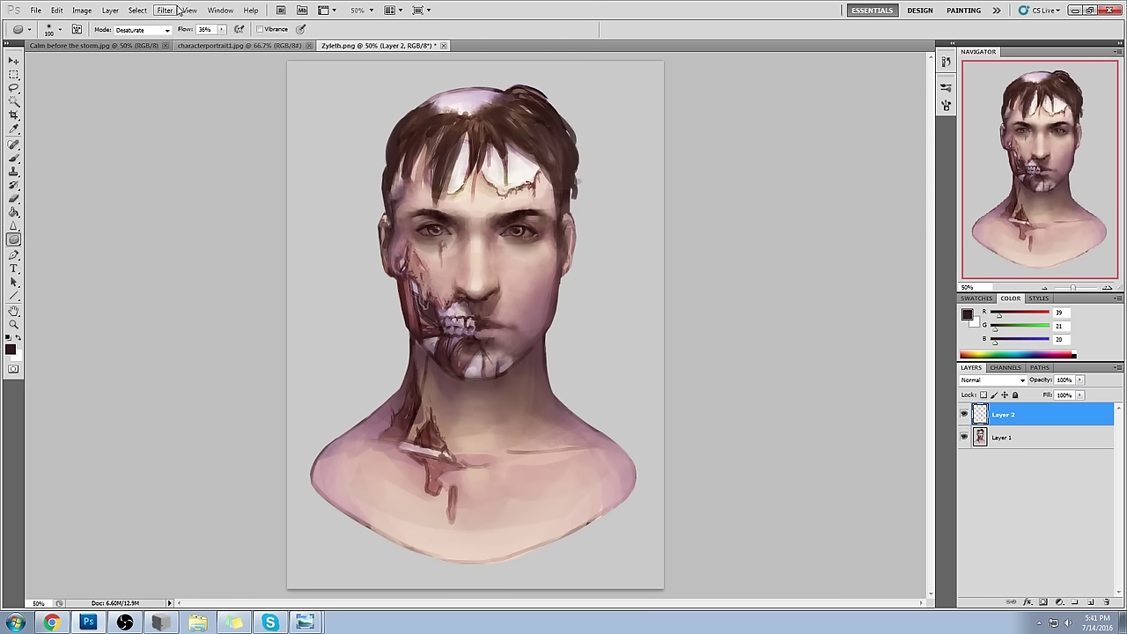
right_click(1027, 417)
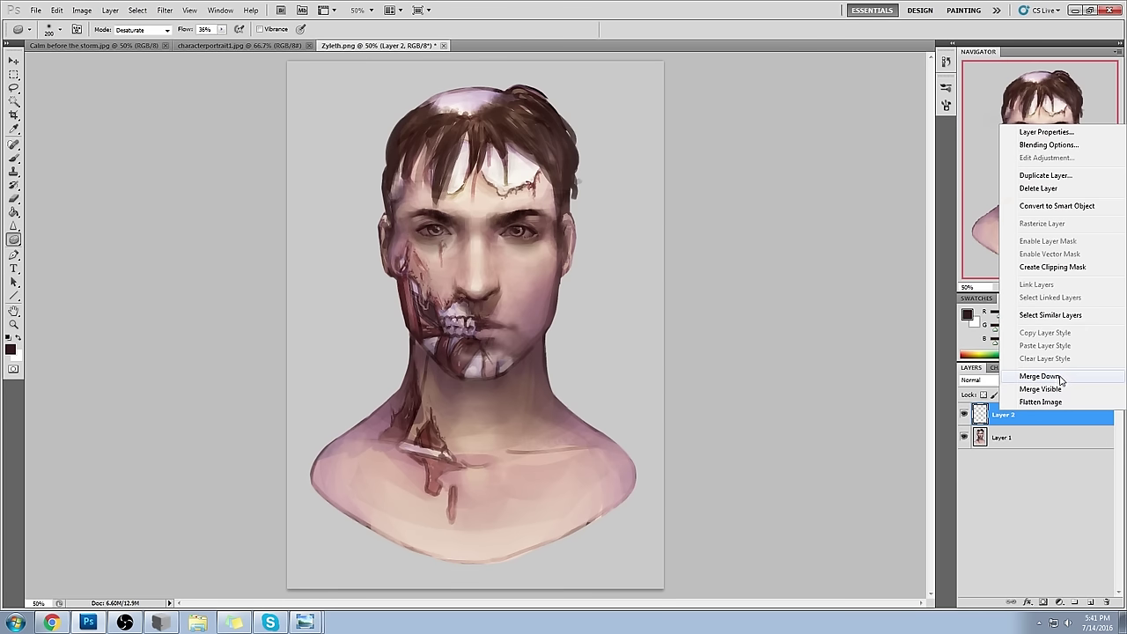
- Merge Layer 2 down into Layer 1 and add a fresh empty Layer 2 above it
click(1027, 377)
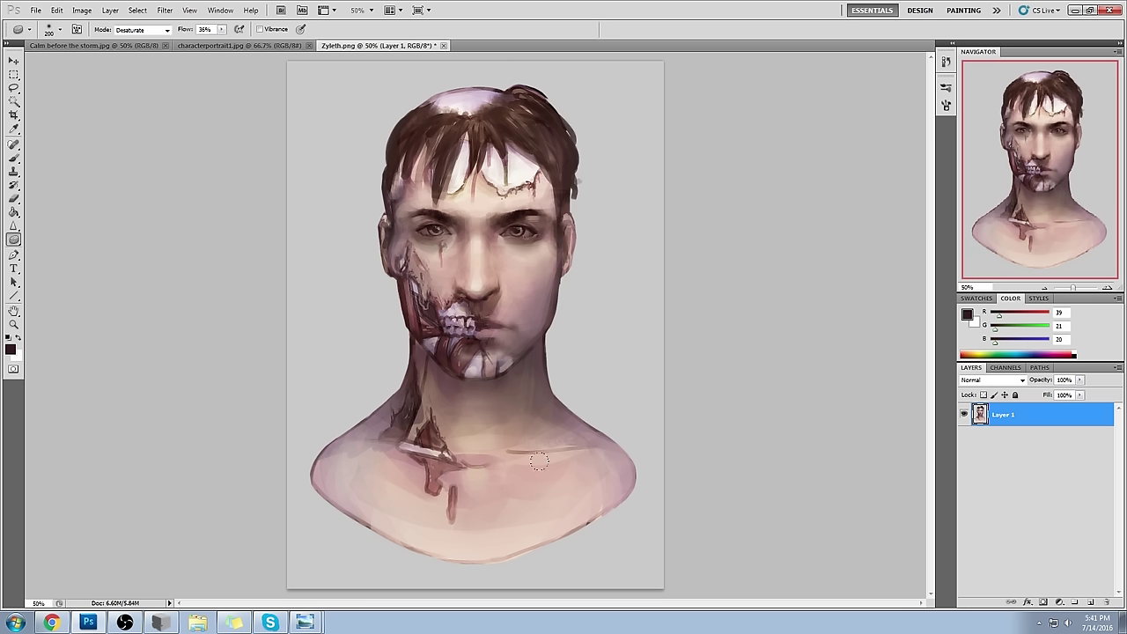
click(1090, 603)
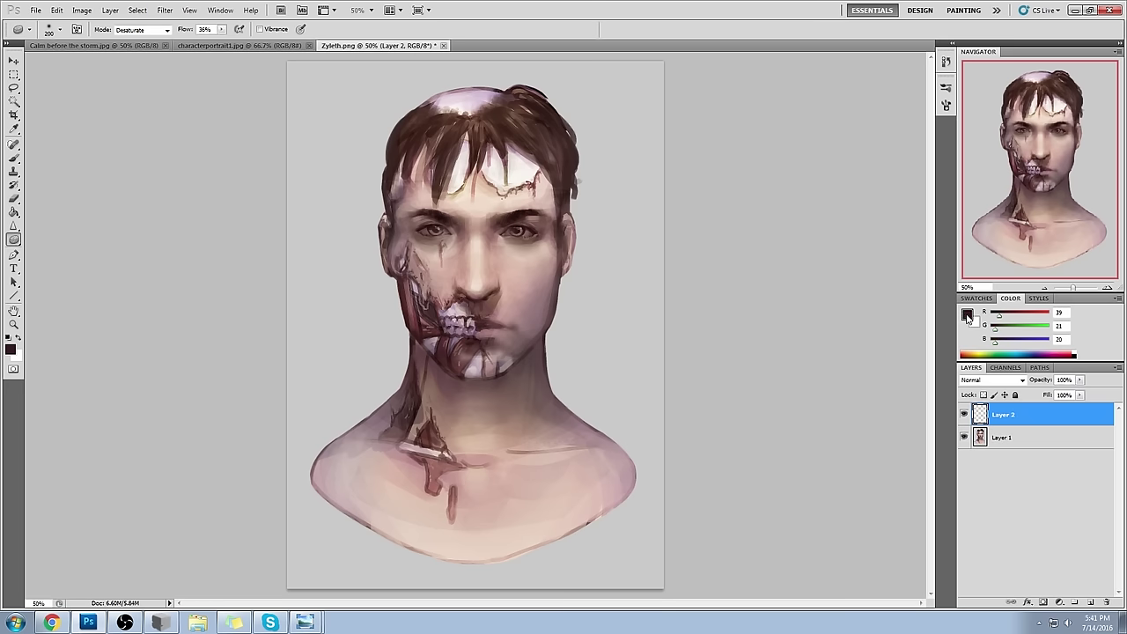
- Set the foreground to mid green and the brush to size 125 at 62% opacity
click(967, 315)
drag(899, 265, 898, 241)
drag(777, 233, 774, 220)
click(990, 141)
key(b)
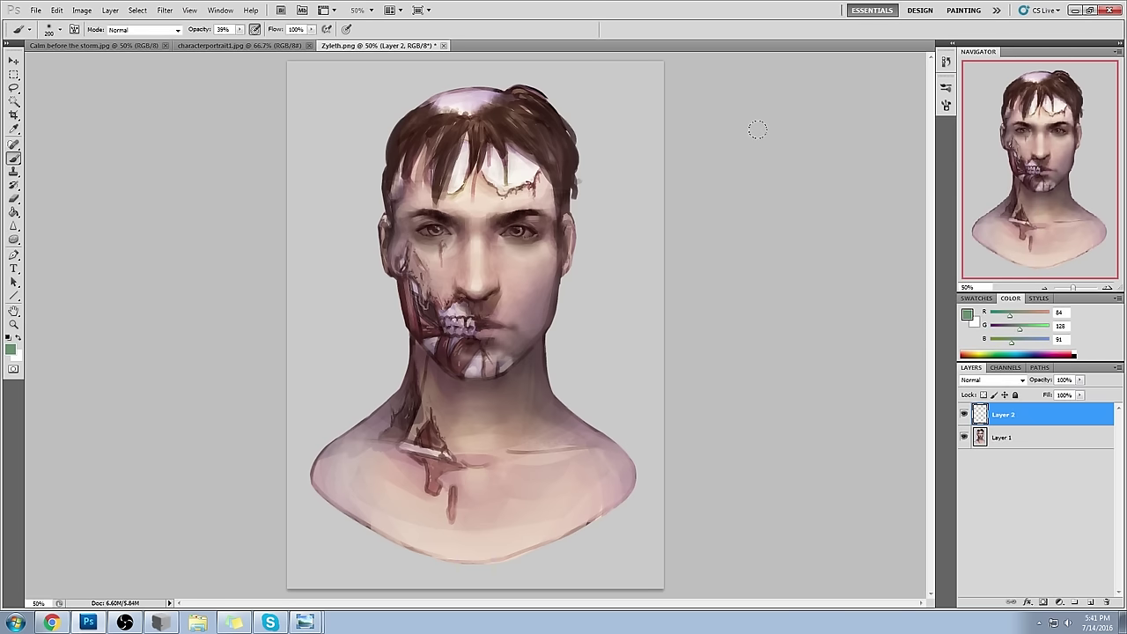
key(6)
key(2)
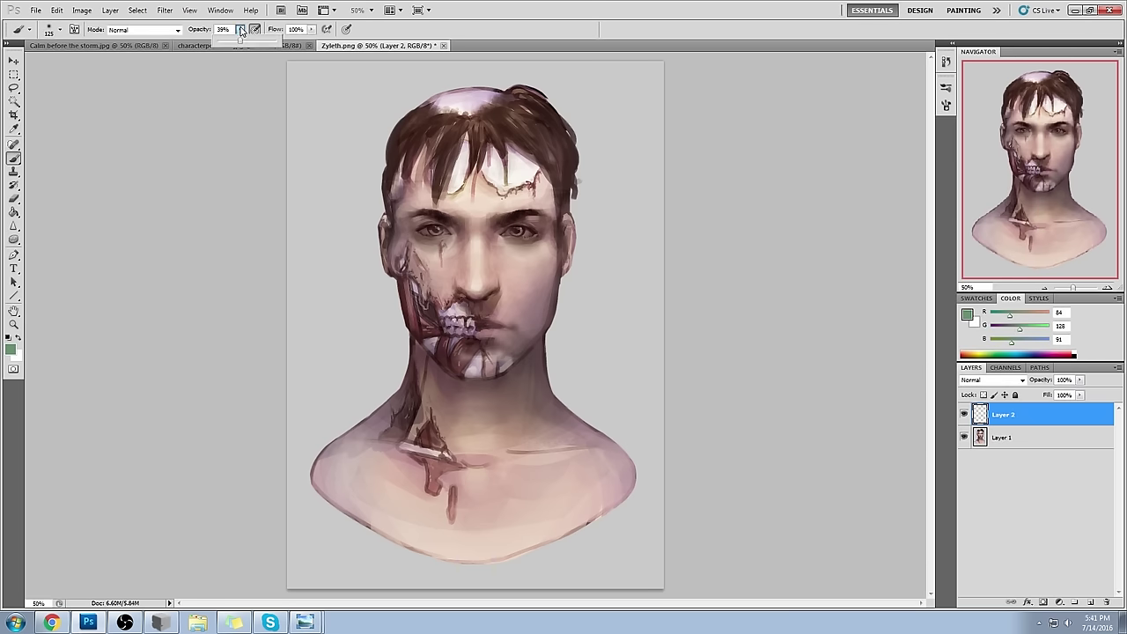
key(bracketleft)
key(bracketleft)
key(bracketleft)
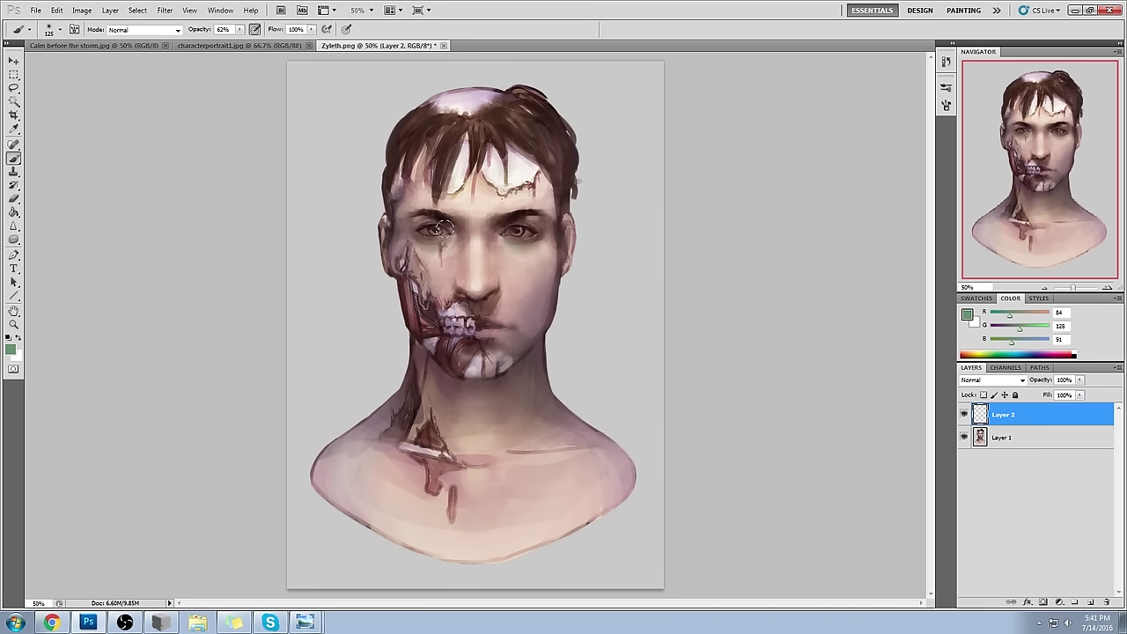
- Change the foreground colour to pale yellow, then to dark red
click(968, 314)
drag(880, 255, 893, 275)
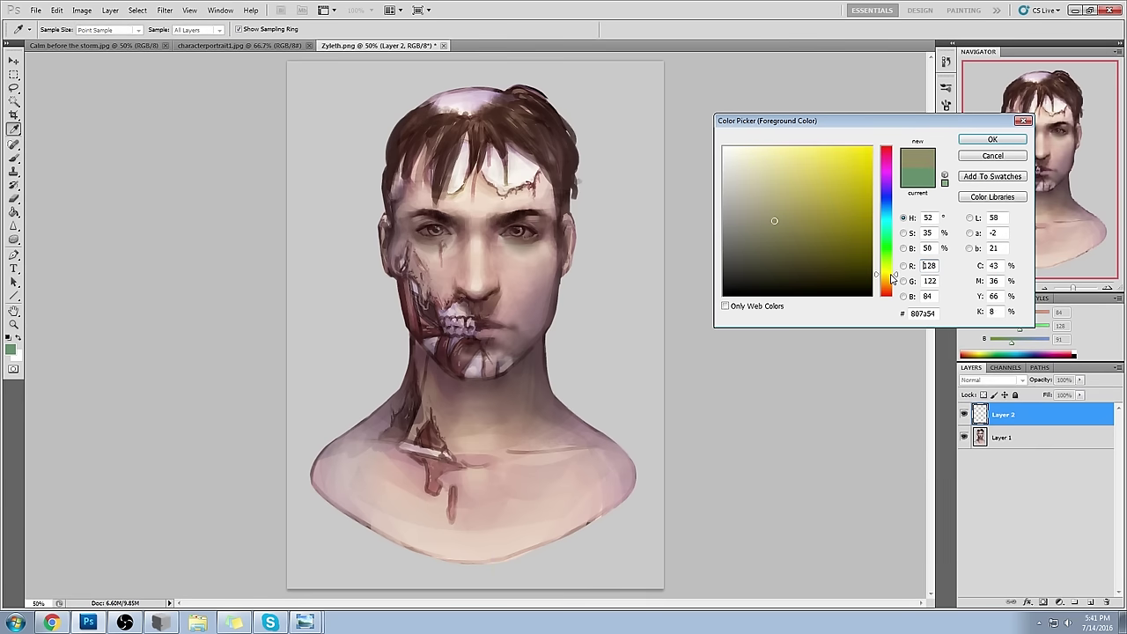
drag(811, 195, 783, 158)
key(Return)
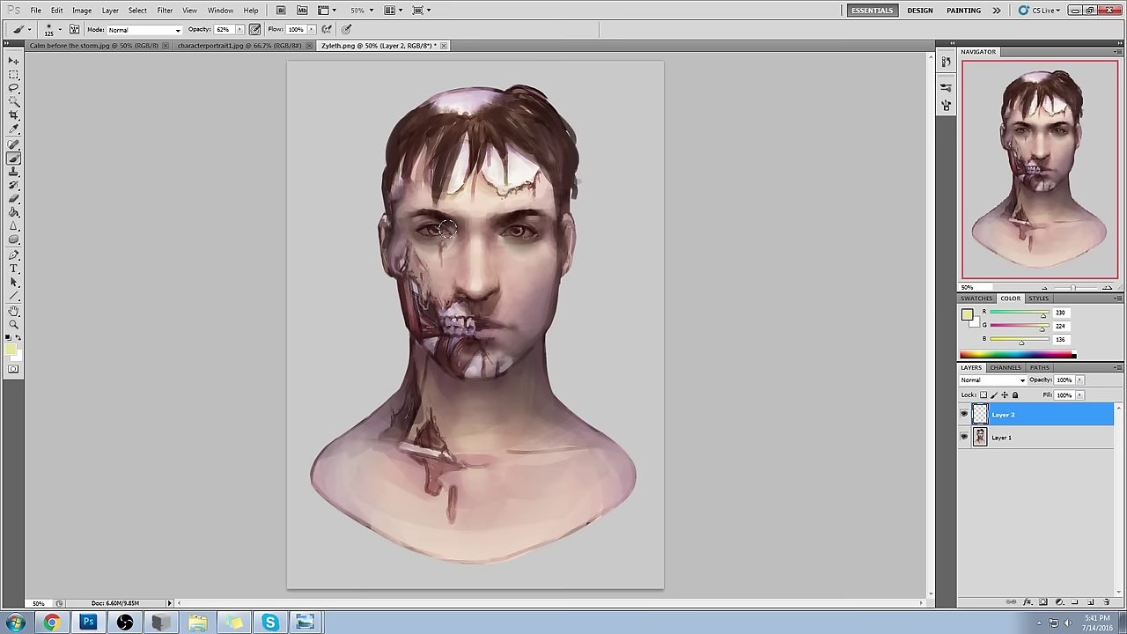
click(968, 315)
drag(886, 180, 886, 150)
click(837, 259)
click(866, 237)
click(983, 142)
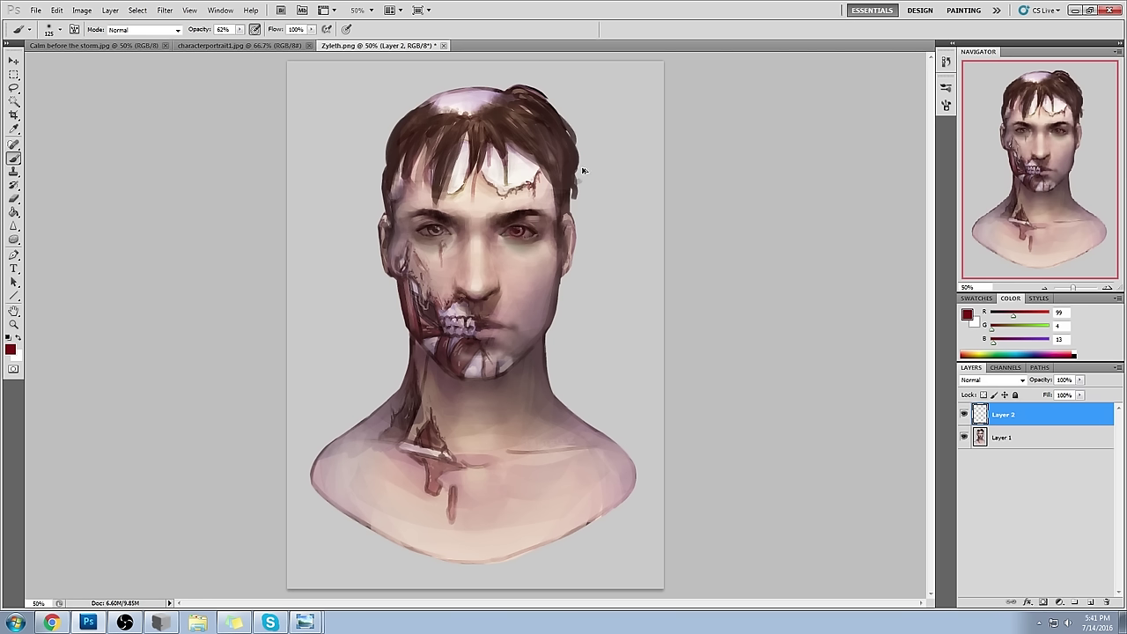
- Shrink the brush to size 60, sample the dark eyebrow colour, and switch to the Smudge tool
key(bracketleft)
key(bracketleft)
key(bracketleft)
key(bracketleft)
key(bracketleft)
alt+click(534, 218)
alt+click(523, 210)
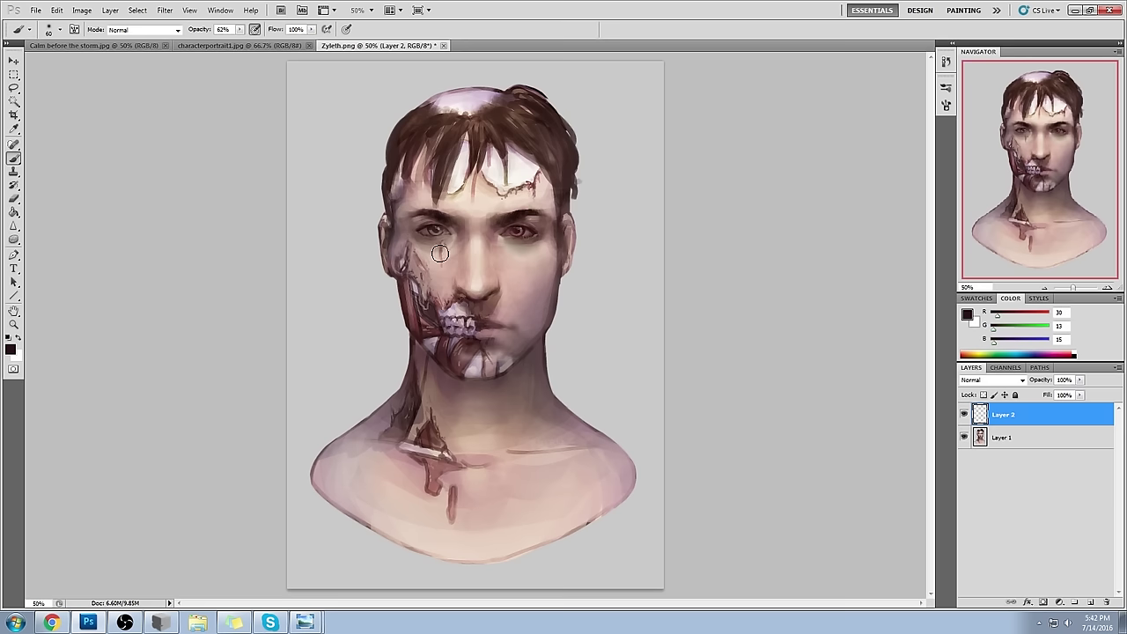
click(14, 227)
drag(15, 228, 43, 246)
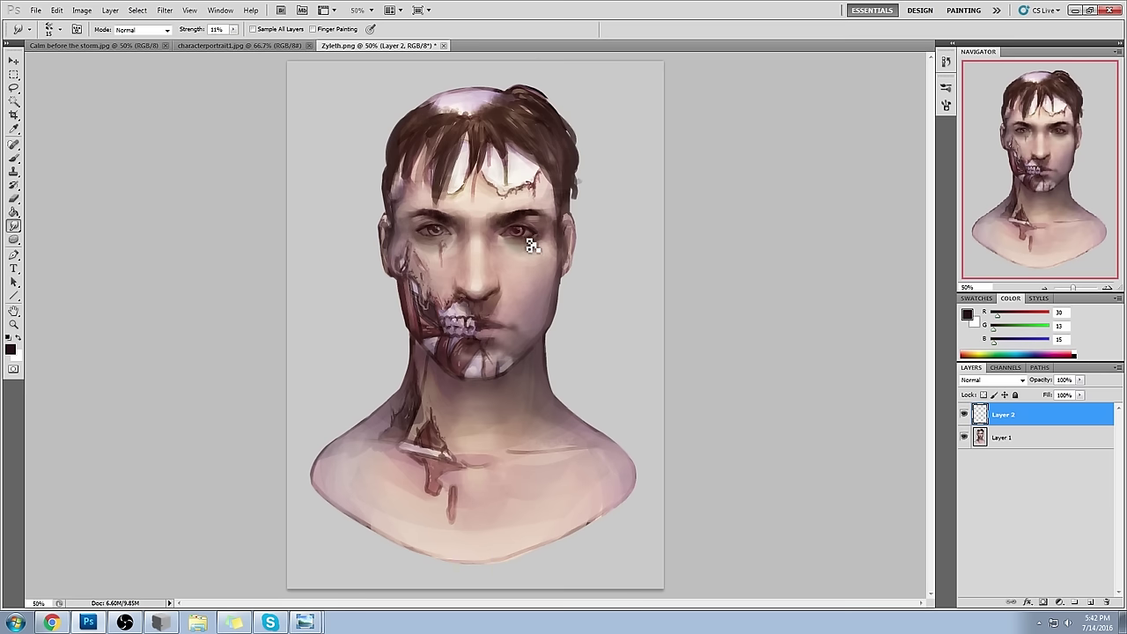
right_click(1008, 414)
- Merge Layer 2 into Layer 1 and sample skin tones from the face with the Brush
click(1013, 384)
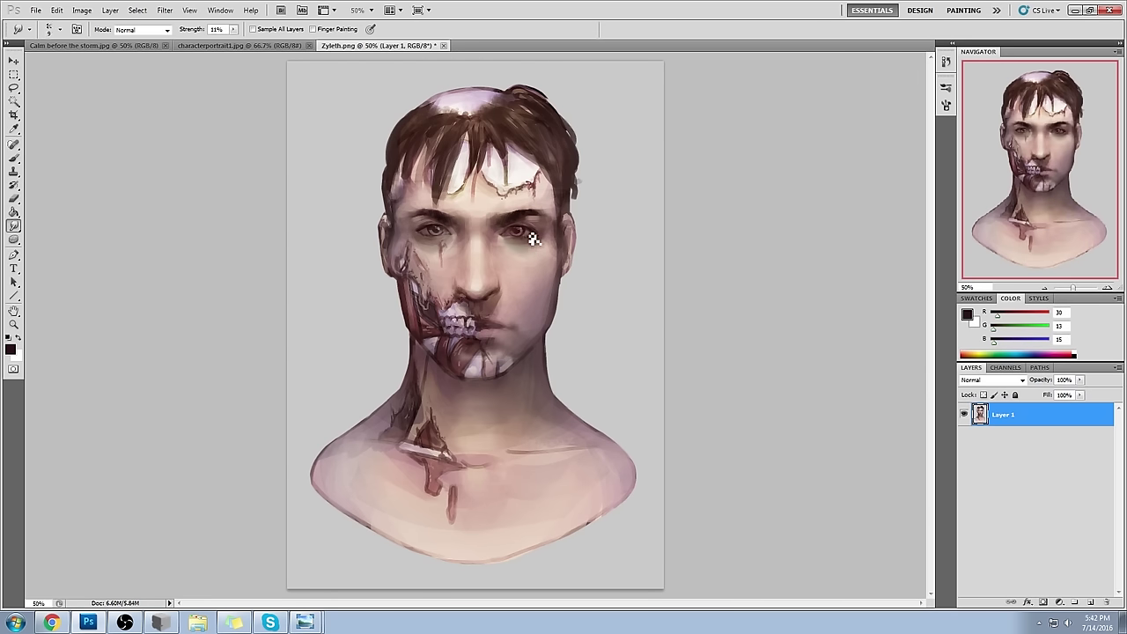
key(bracketright)
key(bracketright)
key(bracketright)
key(bracketright)
key(bracketright)
key(b)
alt+click(447, 242)
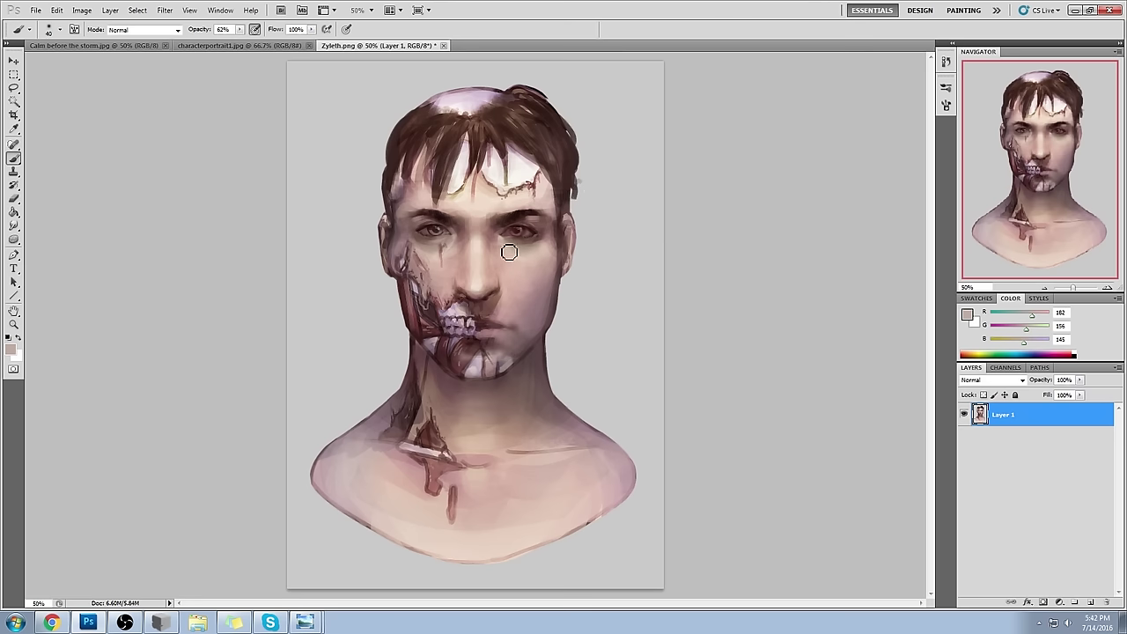
key(bracketleft)
alt+click(523, 170)
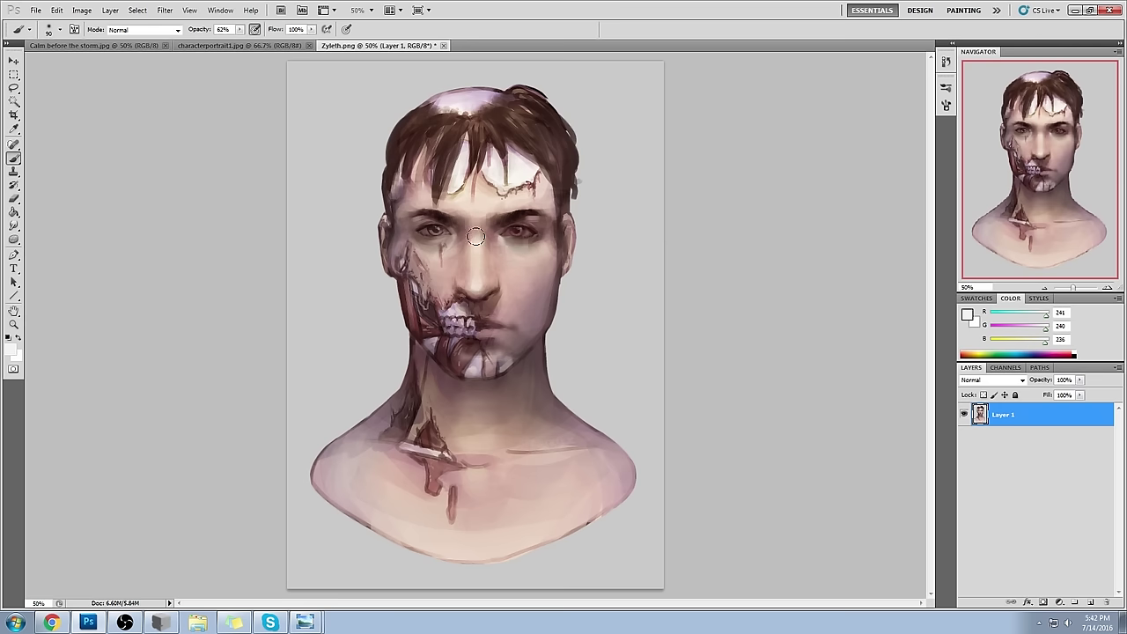
- Paint a pure white highlight along the nose
click(968, 315)
click(720, 142)
click(993, 143)
mouse_move(475, 272)
mouse_down()
mouse_move(474, 244)
mouse_move(469, 290)
mouse_move(460, 277)
mouse_move(492, 277)
mouse_up()
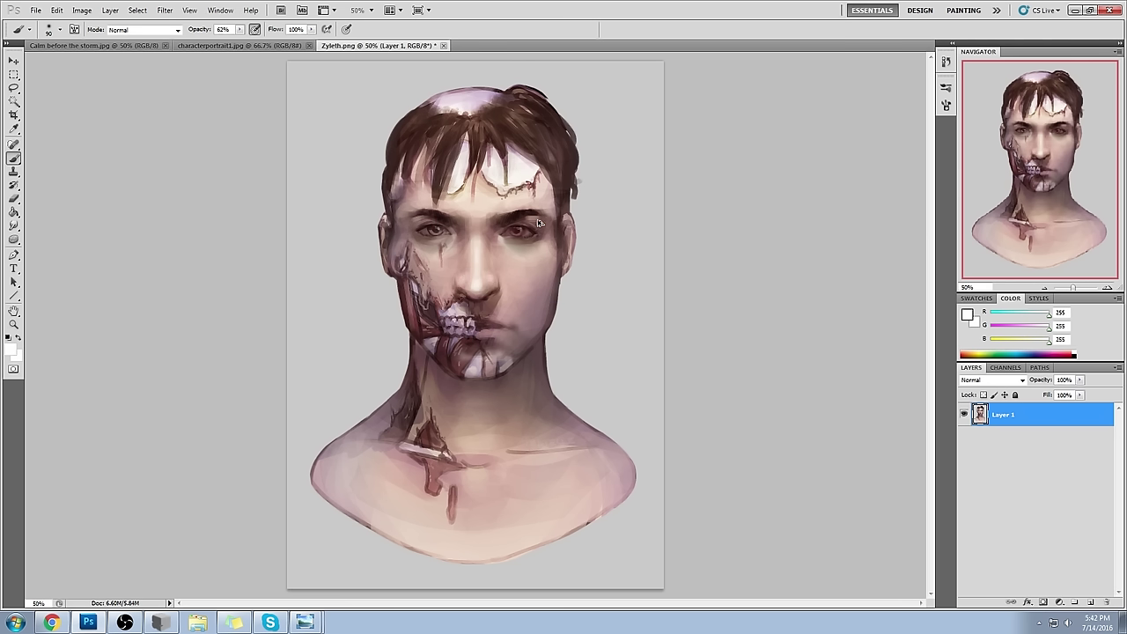
- Enlarge the brush to 200 and set the foreground to muted dark green (R 67, G 87, B 71)
alt+click(492, 235)
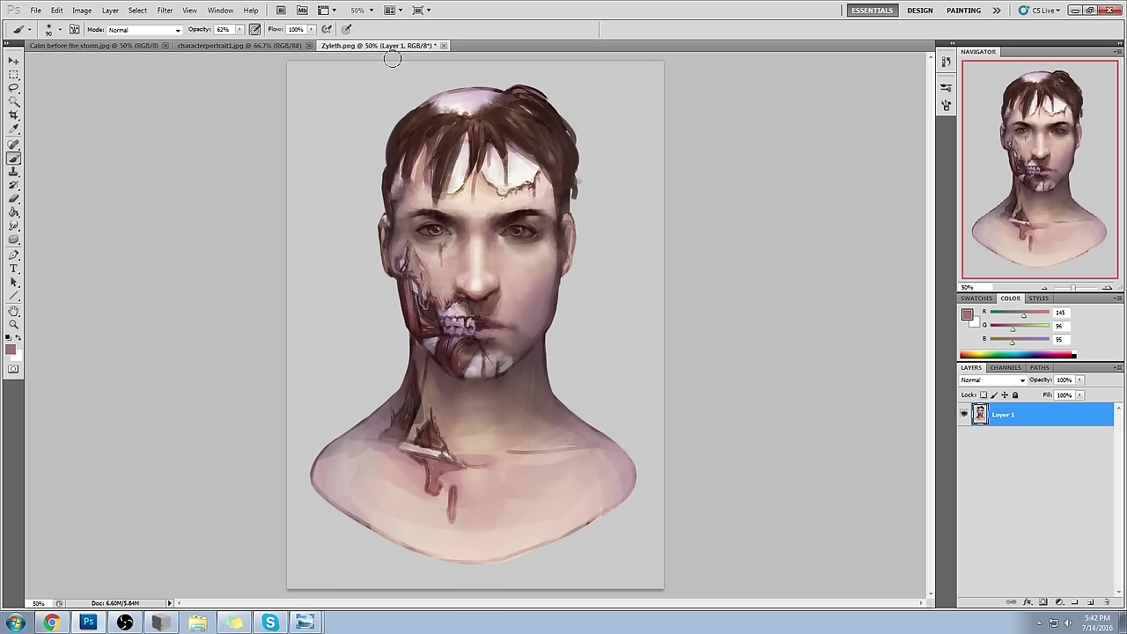
key(bracketright)
key(bracketright)
key(bracketright)
key(bracketright)
key(bracketright)
click(968, 315)
click(885, 240)
click(769, 242)
click(985, 141)
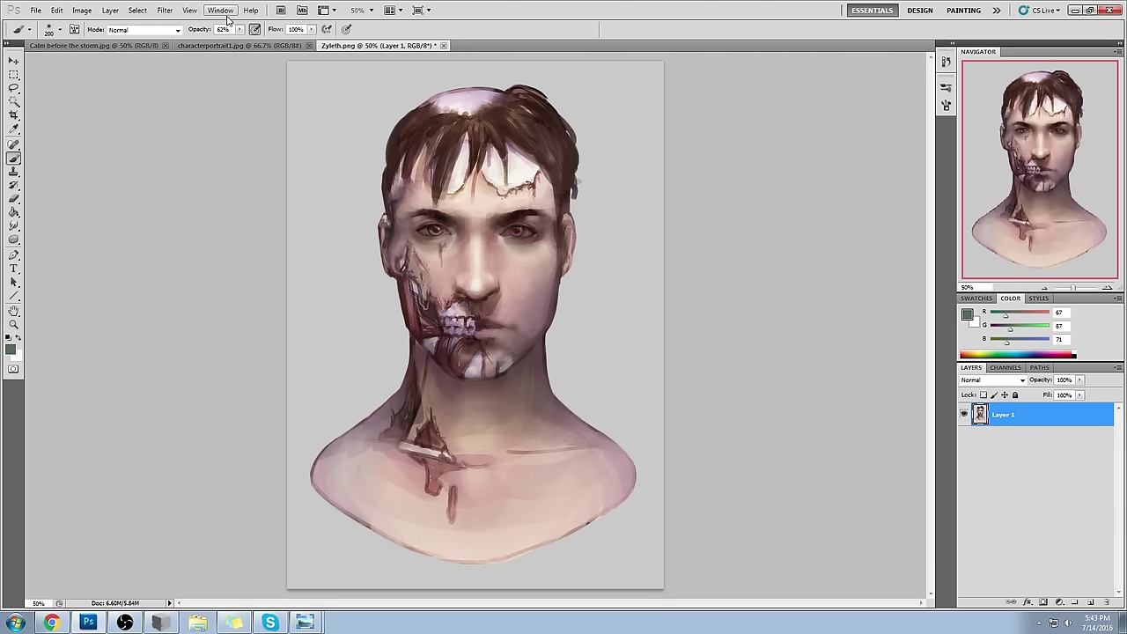
- Set the brush to Color mode and glaze dark red over the exposed cheek, jaw and forehead cracks
click(150, 31)
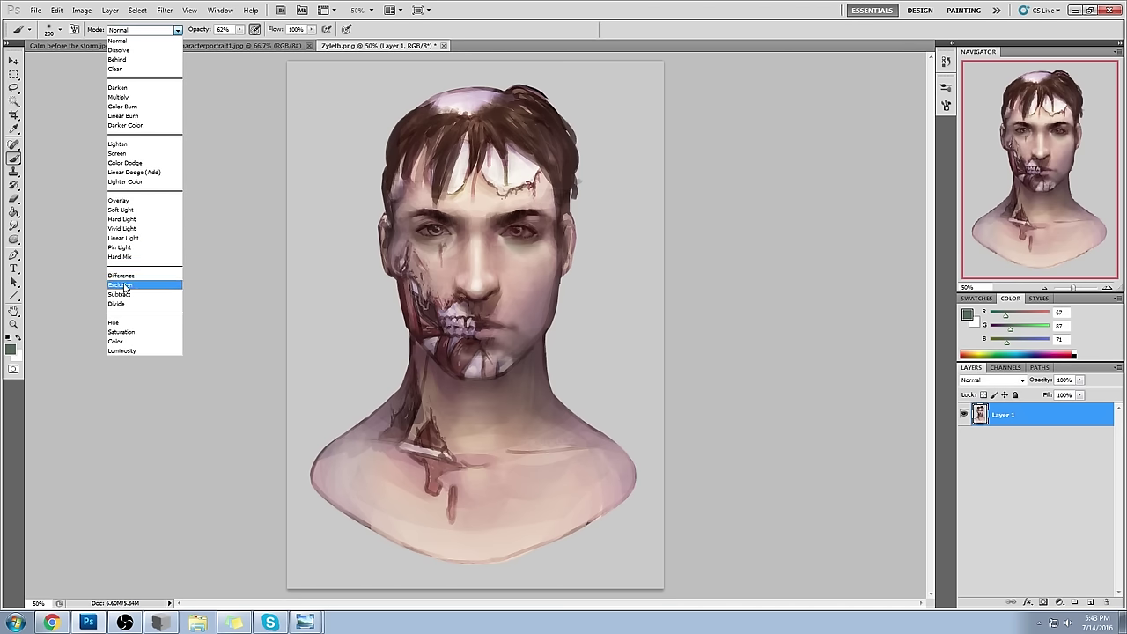
click(142, 342)
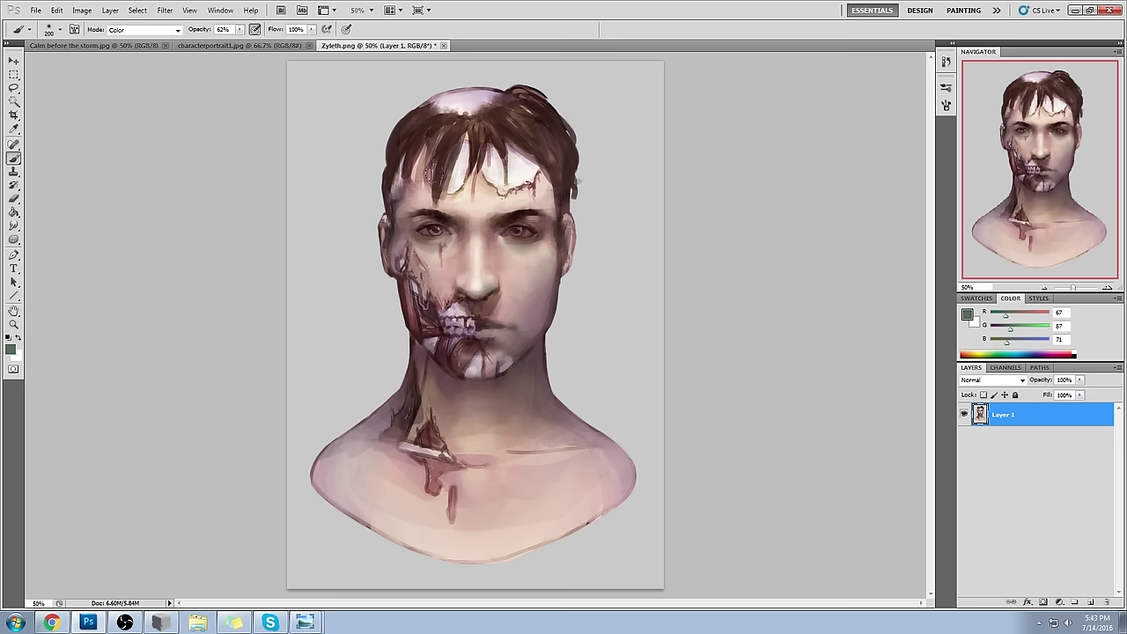
click(968, 314)
click(886, 149)
drag(755, 244, 855, 224)
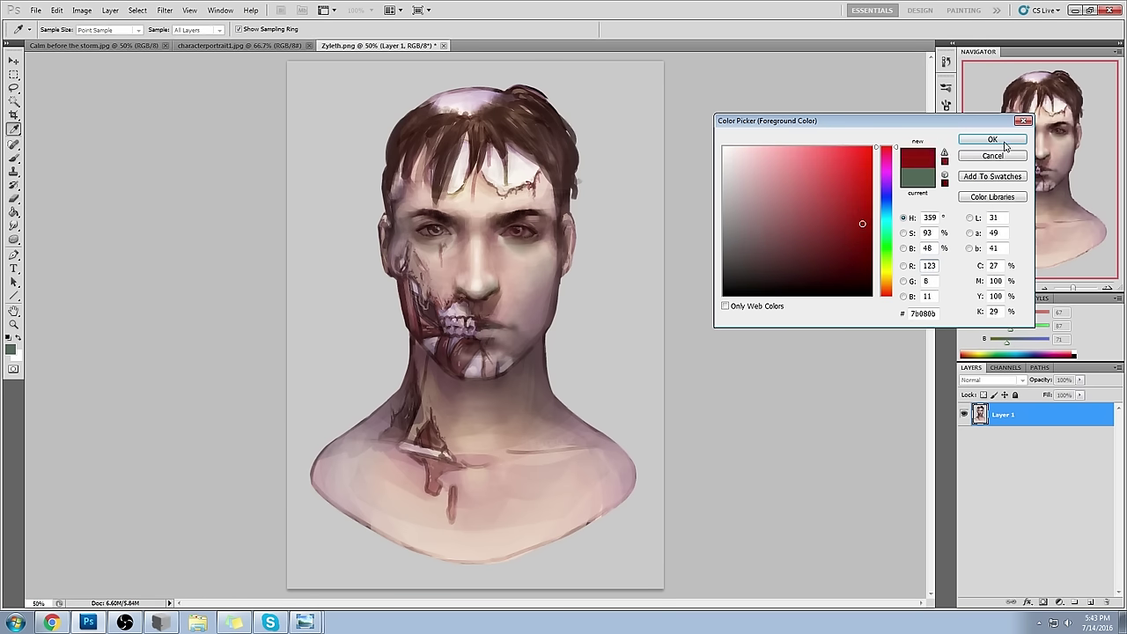
click(992, 140)
mouse_move(412, 308)
mouse_down()
mouse_move(432, 327)
mouse_move(460, 302)
mouse_up()
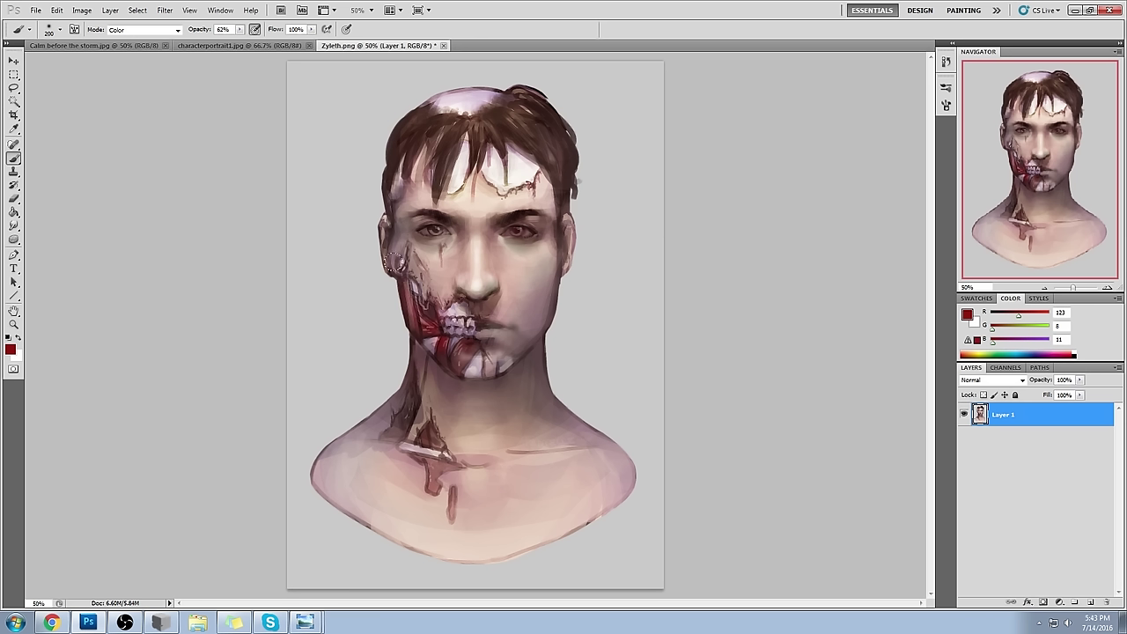
key(bracketleft)
key(bracketleft)
key(bracketleft)
mouse_move(536, 175)
mouse_down()
mouse_move(525, 191)
mouse_move(481, 179)
mouse_up()
key(bracketright)
key(bracketright)
key(bracketright)
- At 32% opacity, tint below the teeth deep violet (R 41, G 0, B 174)
drag(199, 29, 173, 29)
click(968, 314)
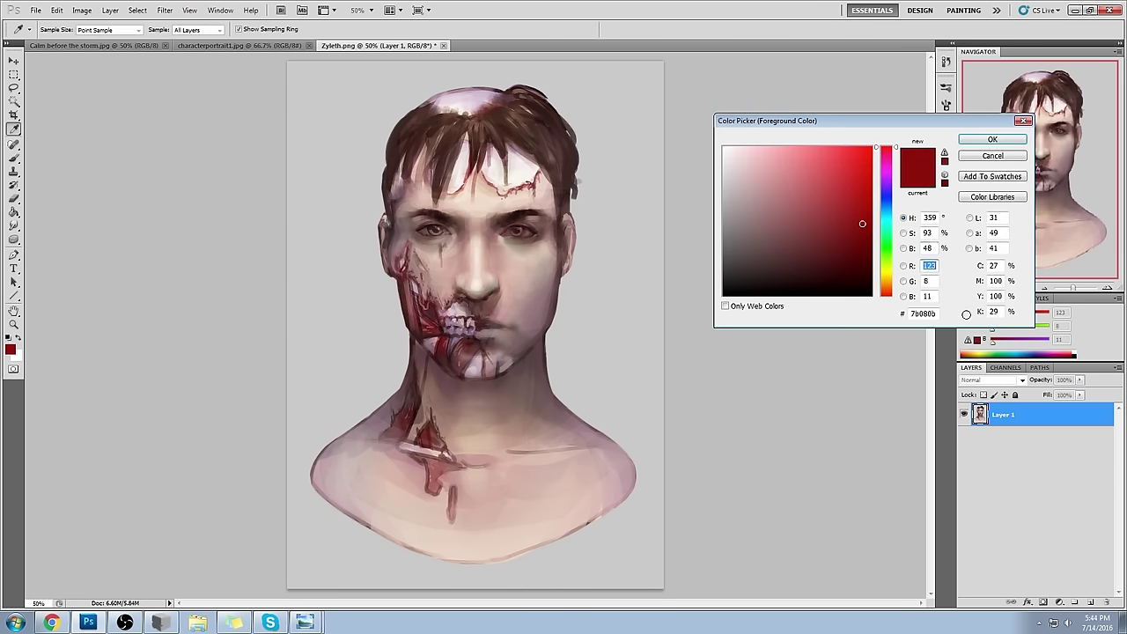
drag(881, 206, 885, 196)
click(849, 217)
click(872, 195)
click(993, 139)
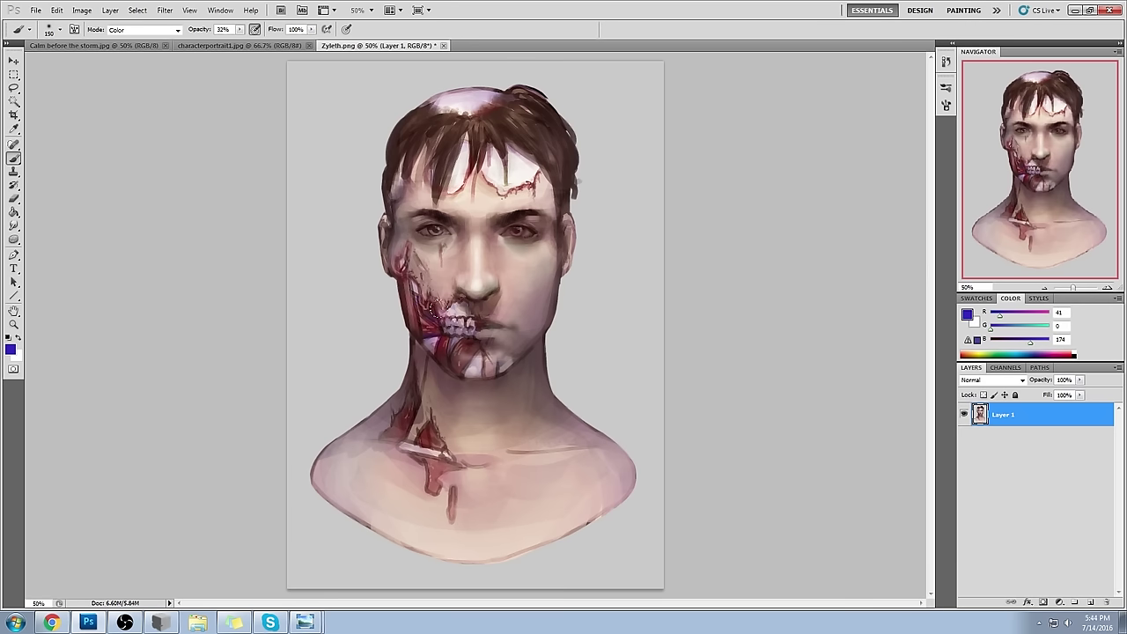
drag(453, 349, 463, 346)
key(bracketleft)
key(bracketleft)
key(bracketleft)
key(bracketleft)
key(bracketleft)
mouse_move(442, 225)
mouse_down()
mouse_move(431, 233)
mouse_move(442, 232)
mouse_up()
key(ctrl+z)
key(ctrl+a)
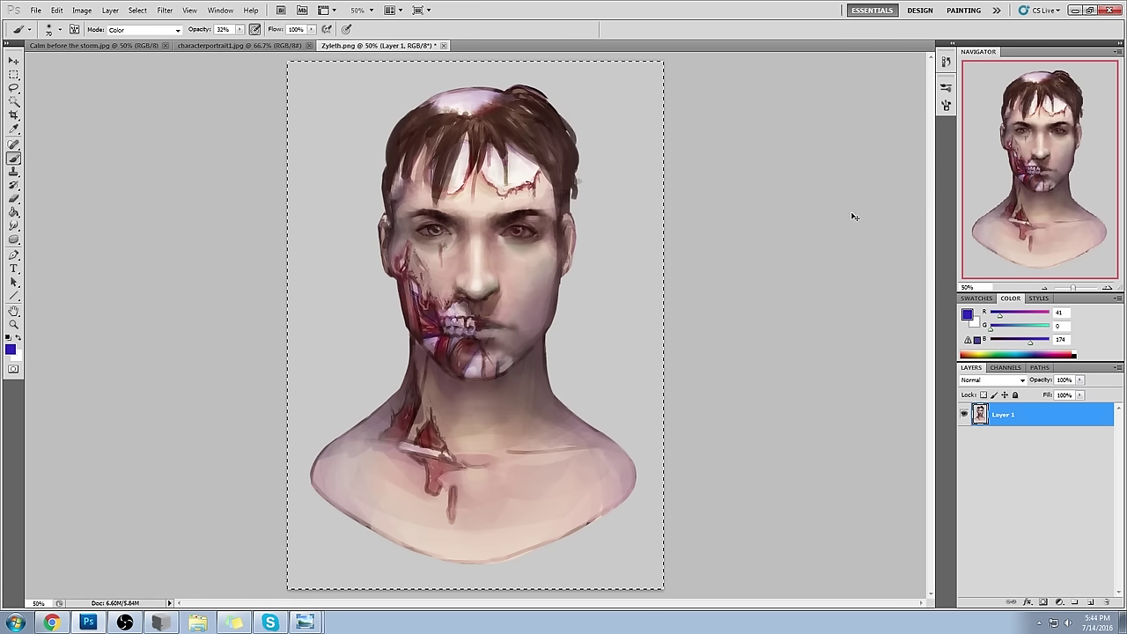
- Revert to the post-merge state, paste the portrait in place as Layer 2, and compare its visibility
click(945, 62)
key(ctrl+shift+v)
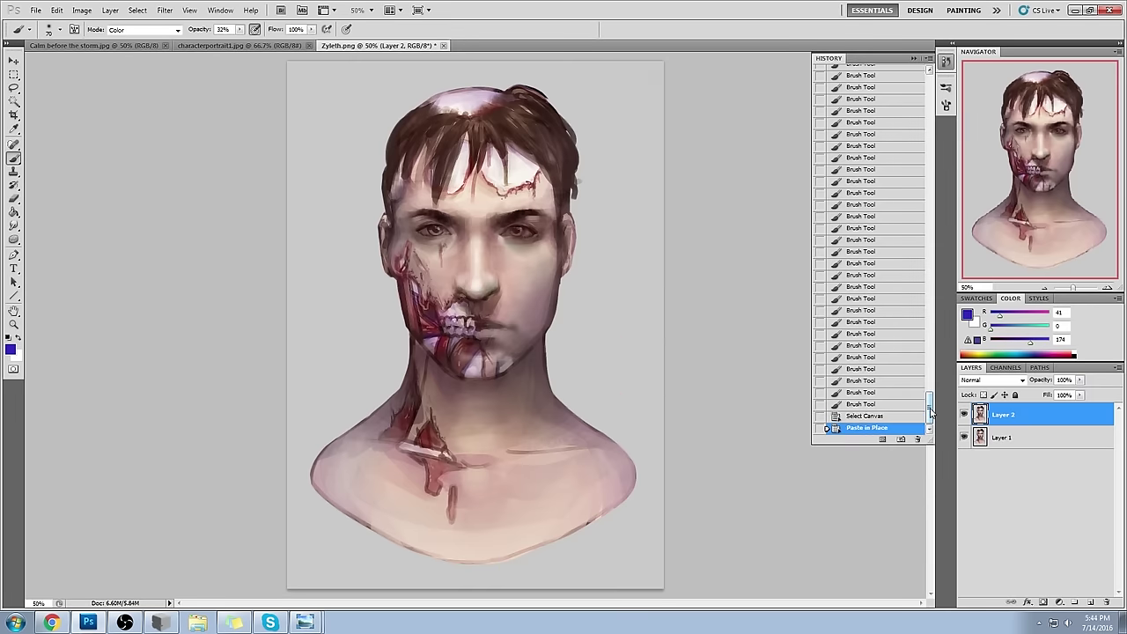
drag(930, 407, 929, 83)
click(869, 142)
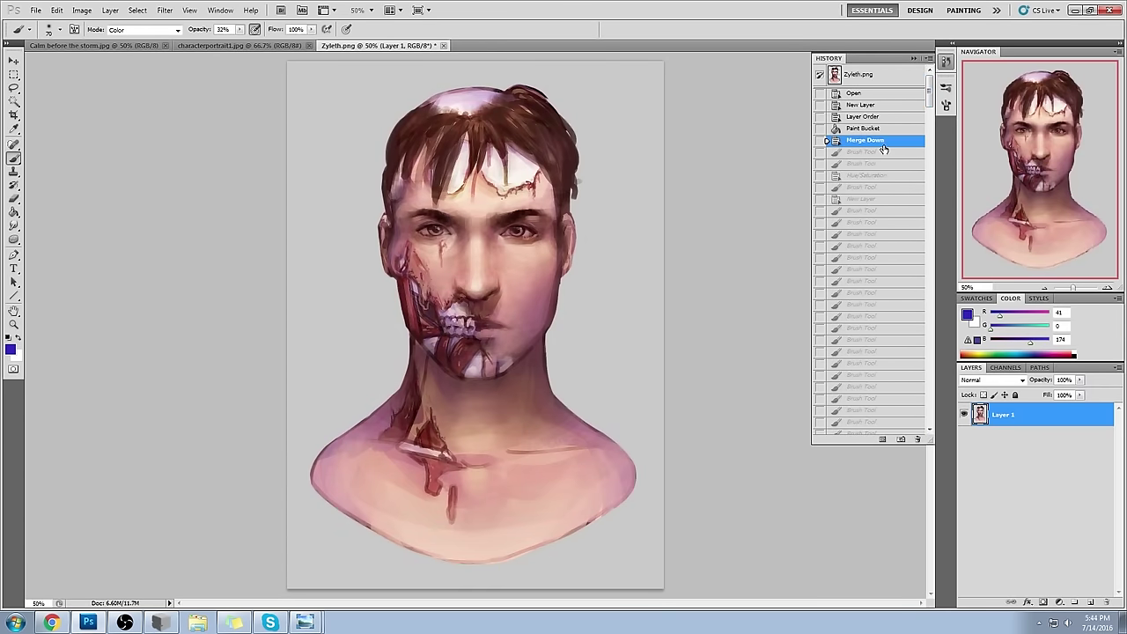
key(ctrl+shift+v)
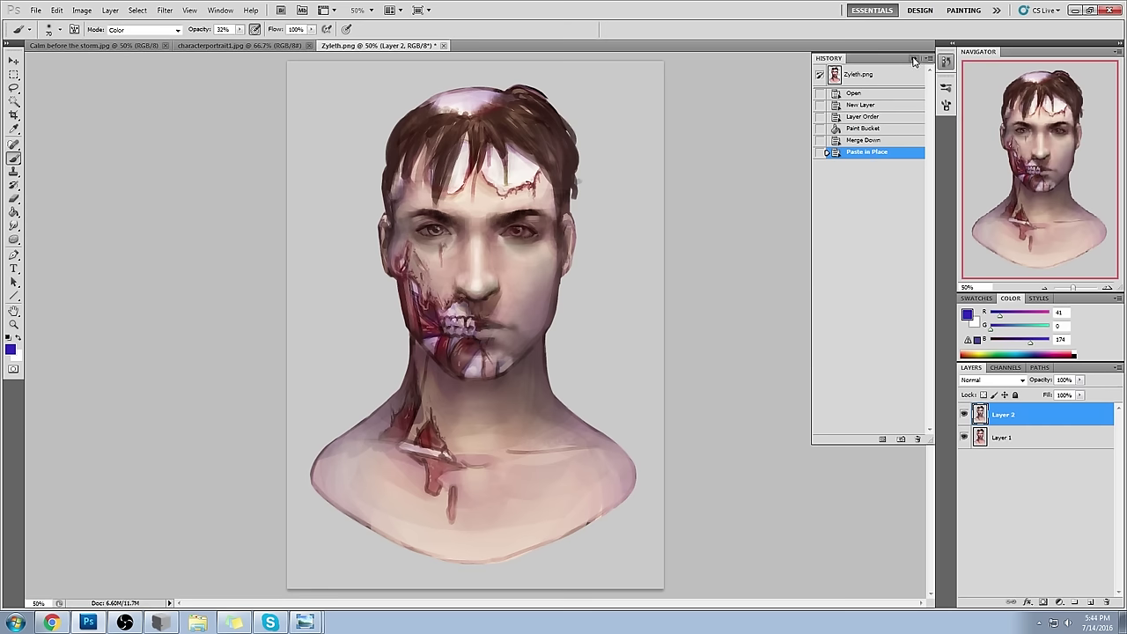
click(914, 58)
click(963, 414)
click(965, 418)
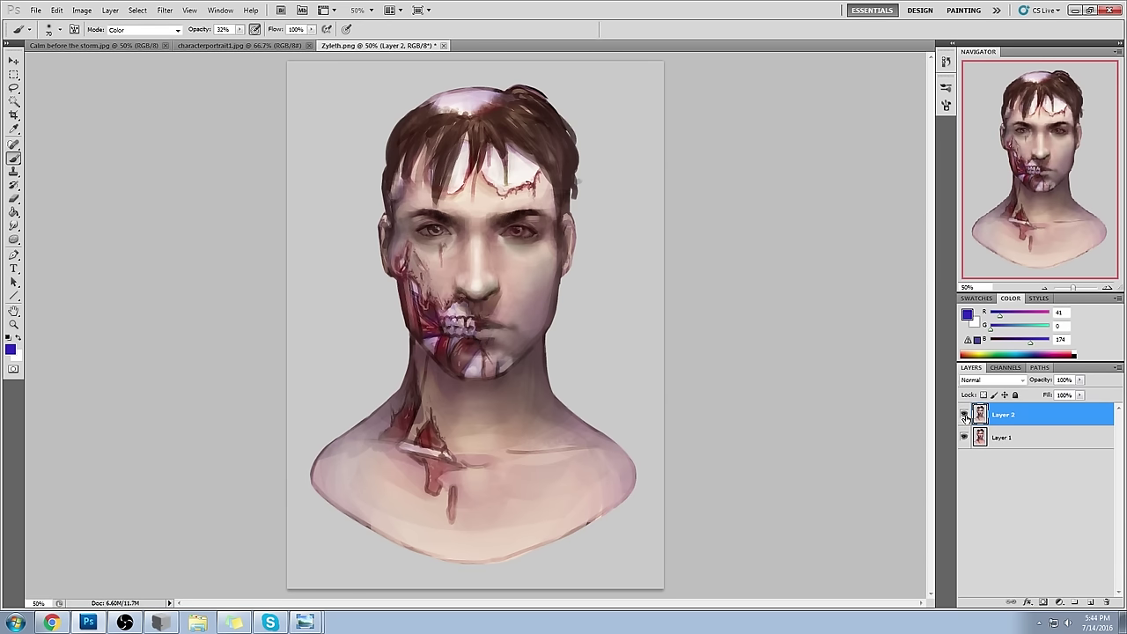
click(964, 415)
click(965, 415)
- Set the Dodge tool to Midtones at 29% exposure with a size-200 brush
click(13, 239)
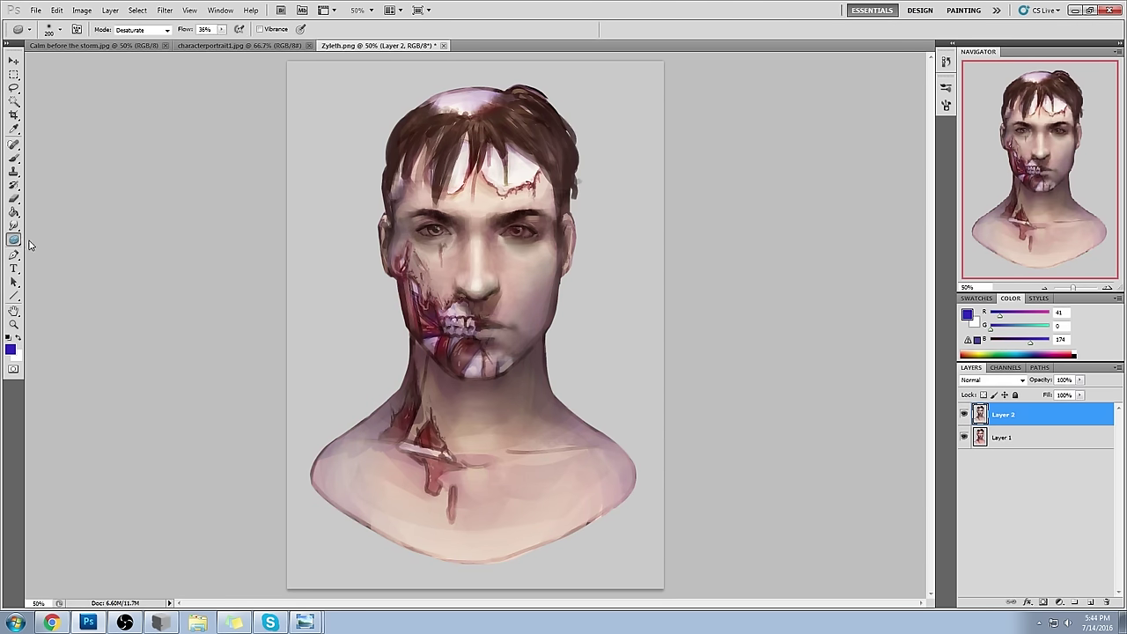
click(165, 10)
click(140, 30)
click(131, 39)
key(bracketright)
key(bracketright)
key(bracketright)
click(235, 30)
drag(235, 39, 251, 40)
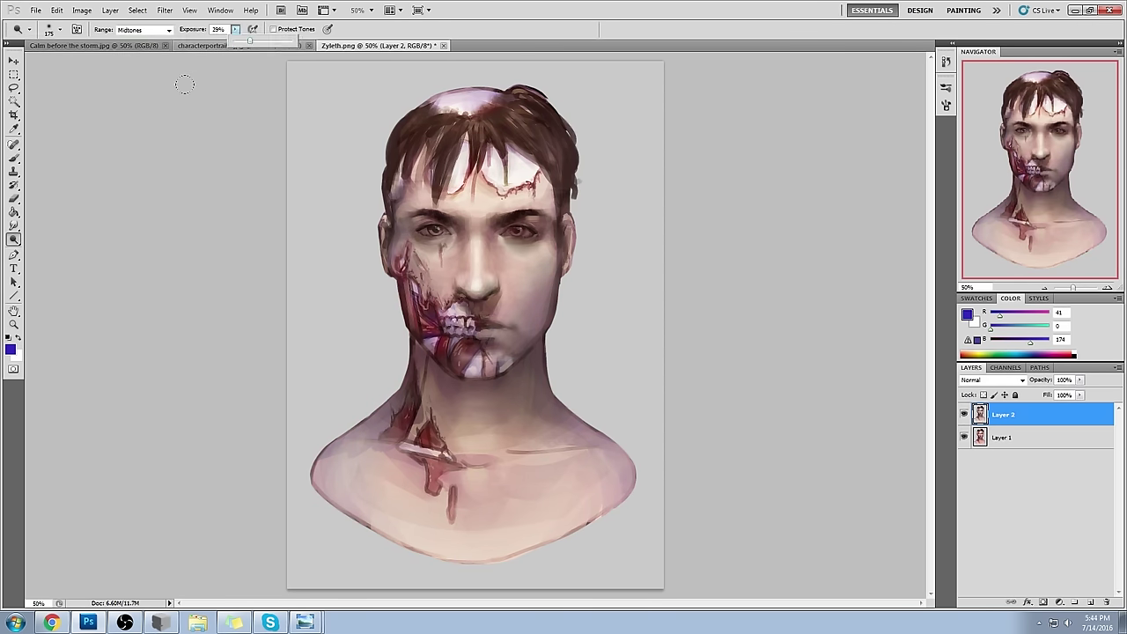
key(bracketright)
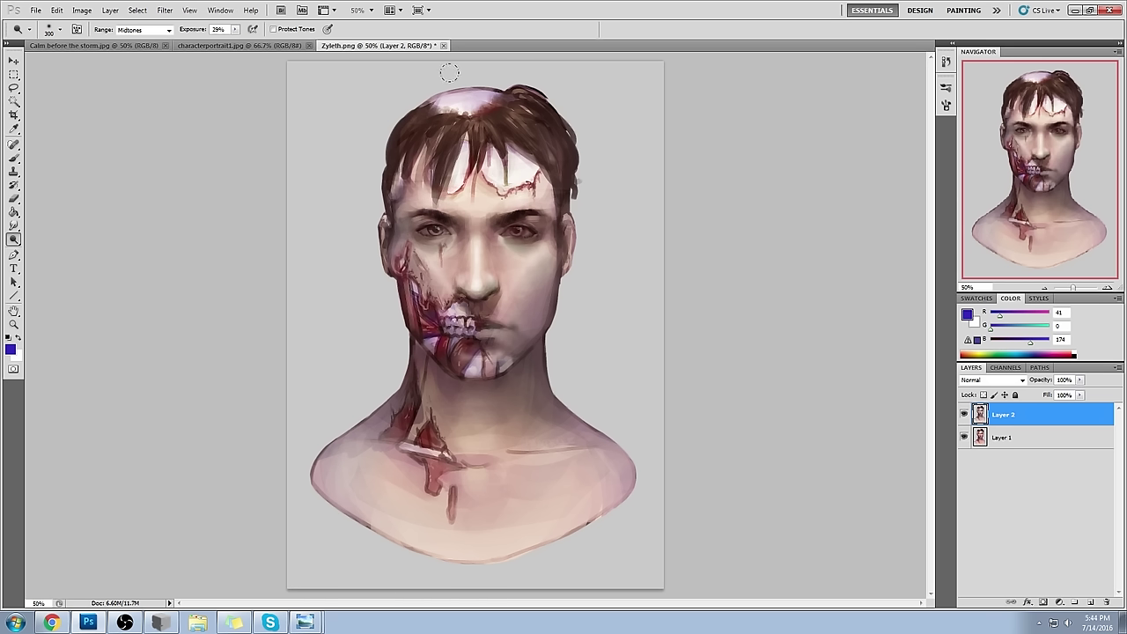
- Paint a faint near-black brown stroke on the forehead in Normal mode at 27% opacity
key(b)
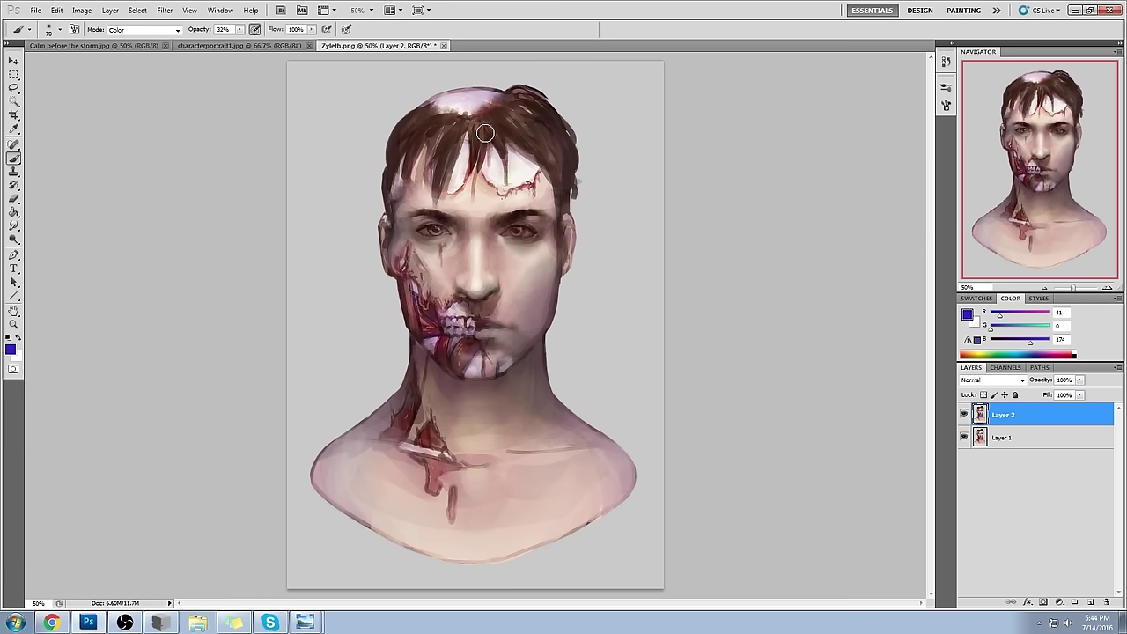
alt+click(495, 202)
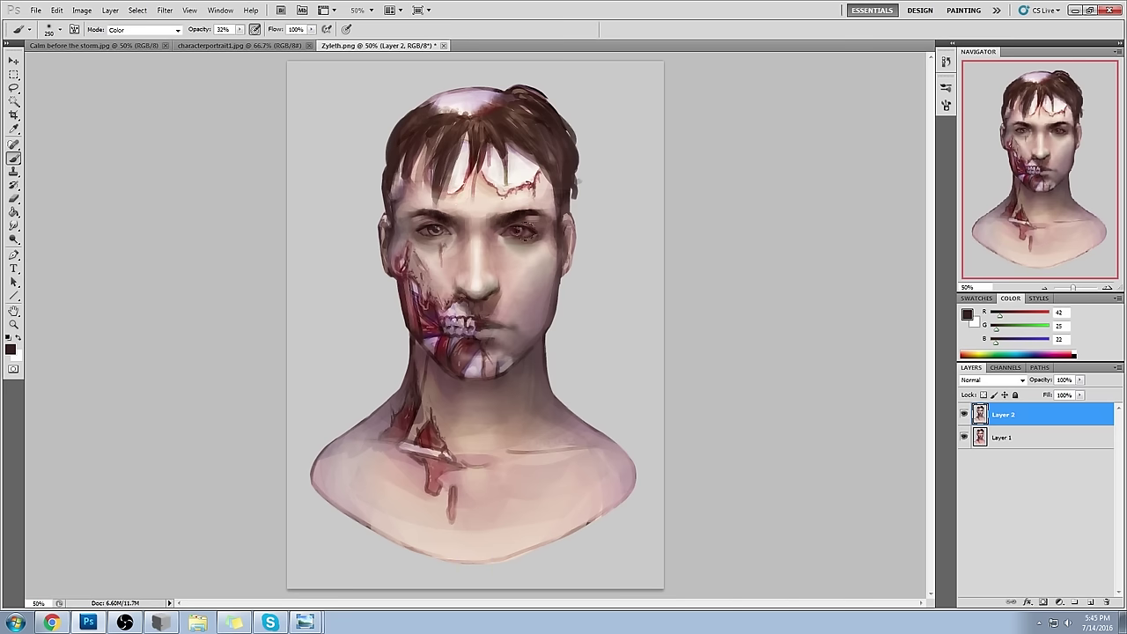
click(157, 30)
click(158, 37)
key(6)
key(2)
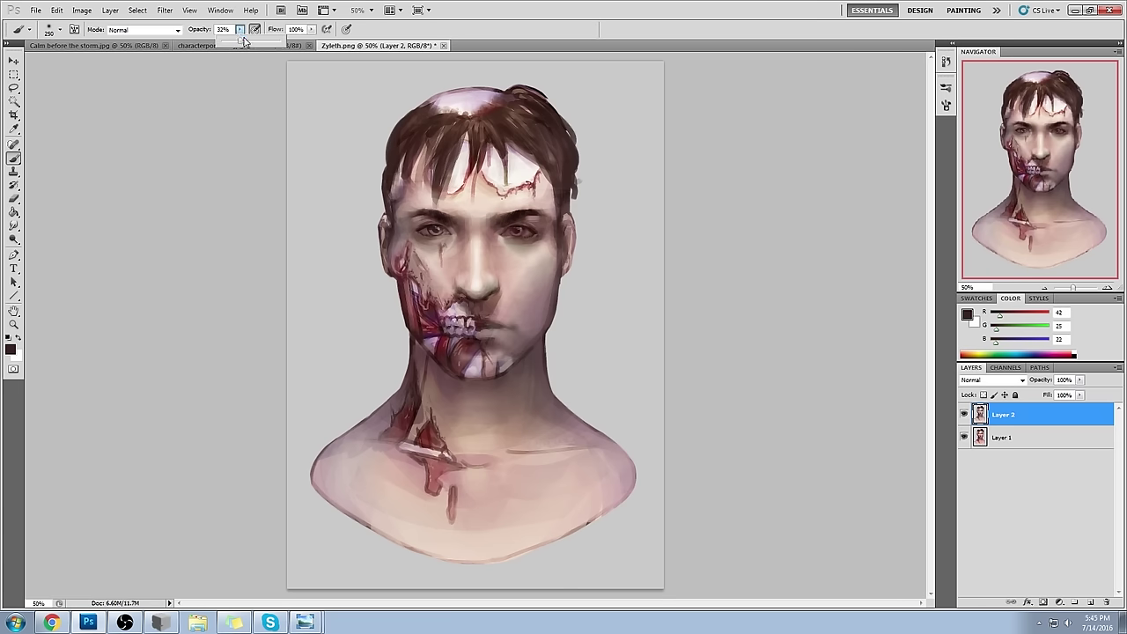
alt+click(467, 199)
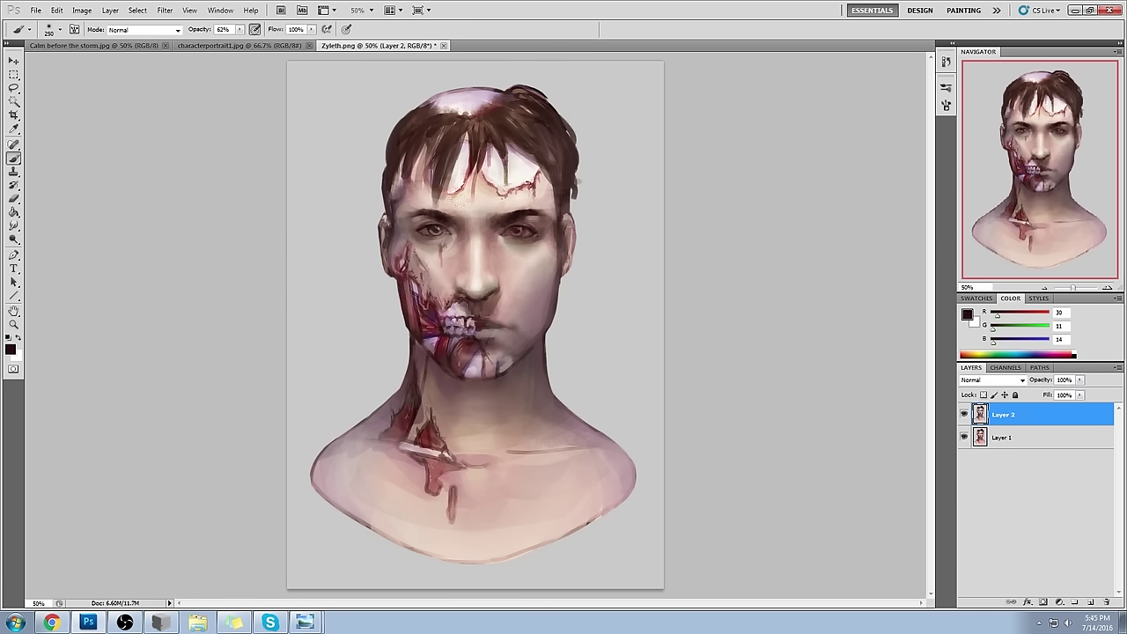
click(237, 30)
drag(238, 38, 219, 41)
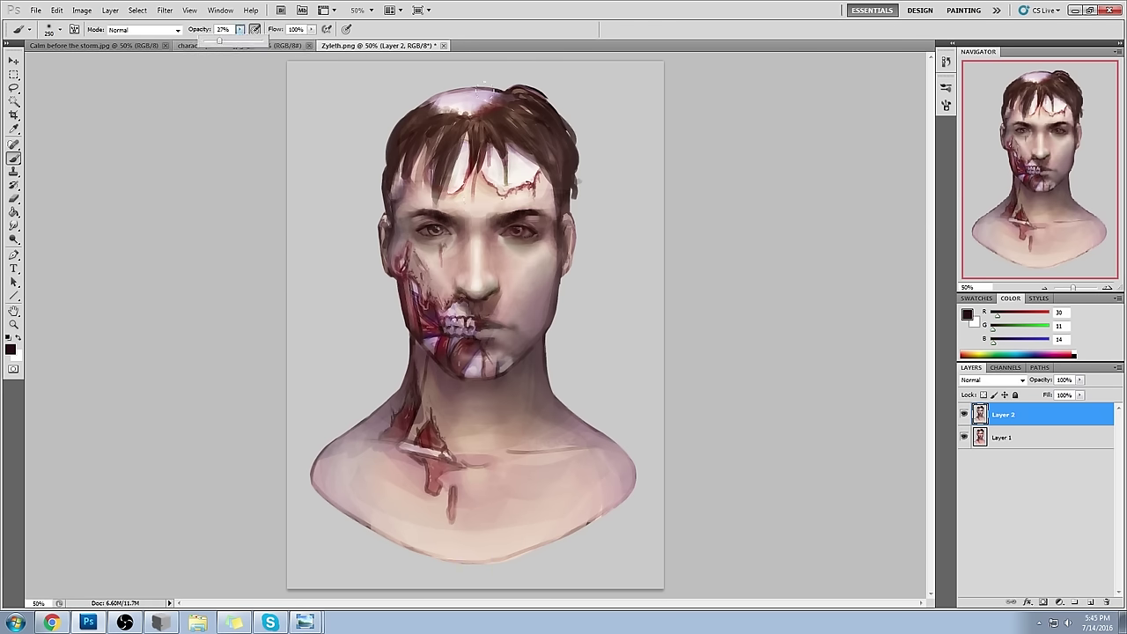
click(470, 199)
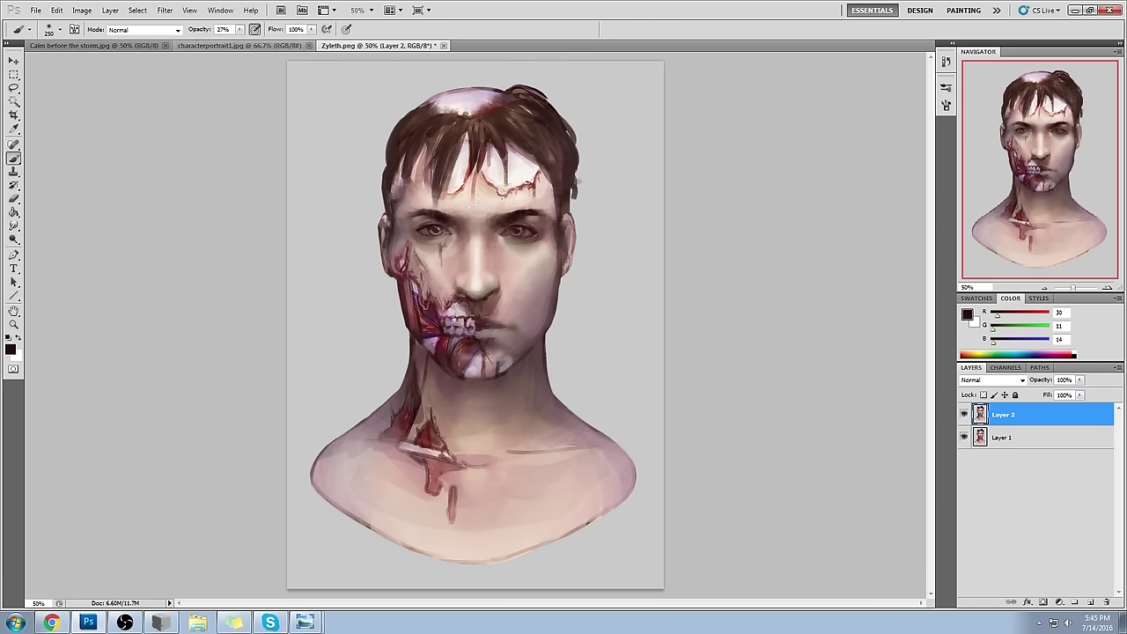
drag(464, 198, 483, 220)
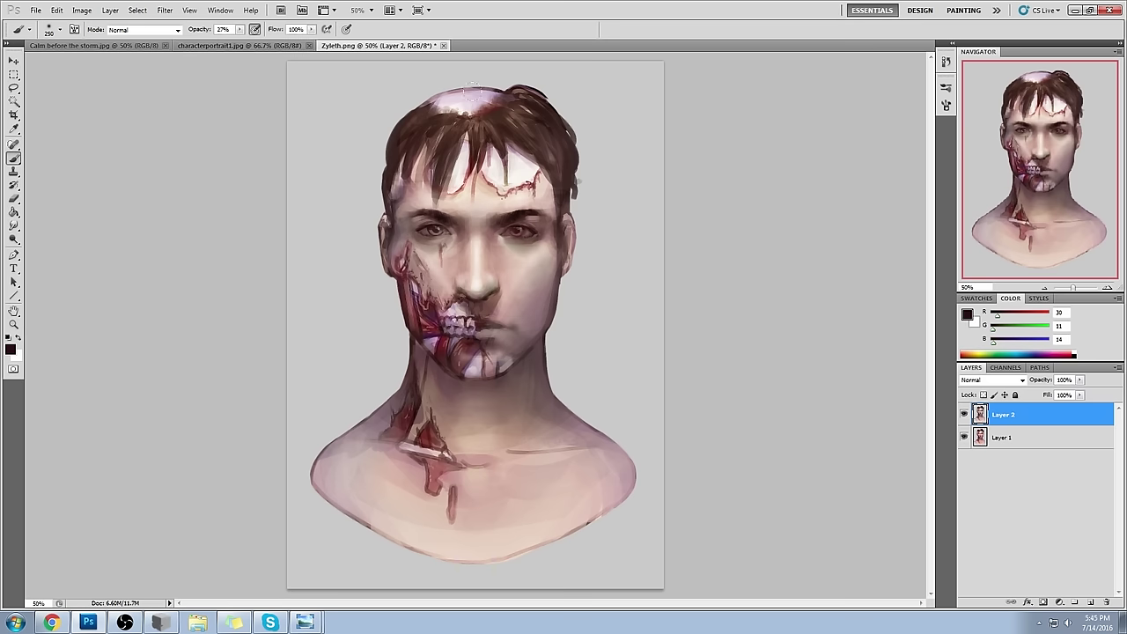
- Copy the top-of-head area to a new layer, then shift and rotate the hair patch
key(l)
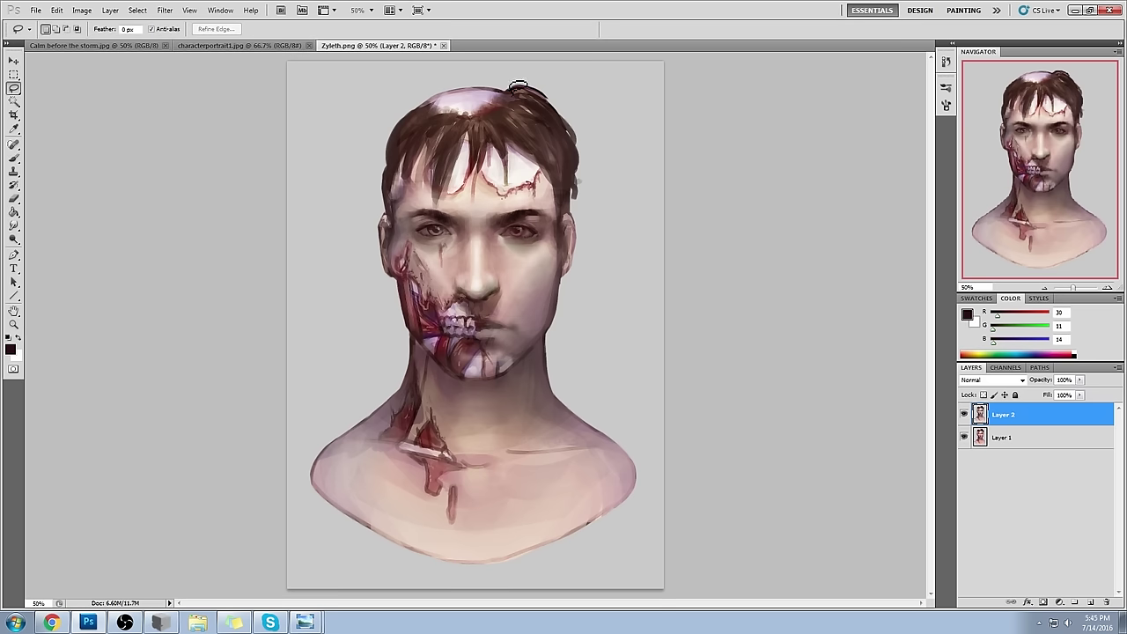
mouse_move(509, 86)
mouse_down()
mouse_move(441, 81)
mouse_move(417, 102)
mouse_move(465, 119)
mouse_move(520, 80)
mouse_move(468, 117)
mouse_up()
key(ctrl+j)
key(v)
mouse_move(443, 80)
mouse_down()
mouse_move(404, 85)
mouse_move(456, 78)
mouse_up()
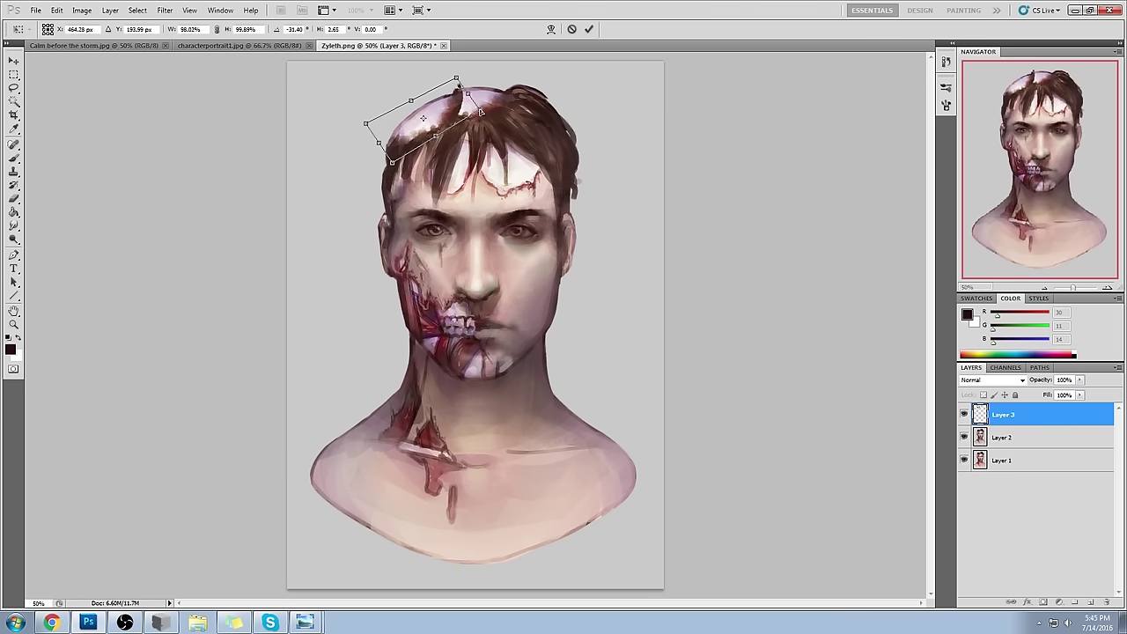
click(589, 29)
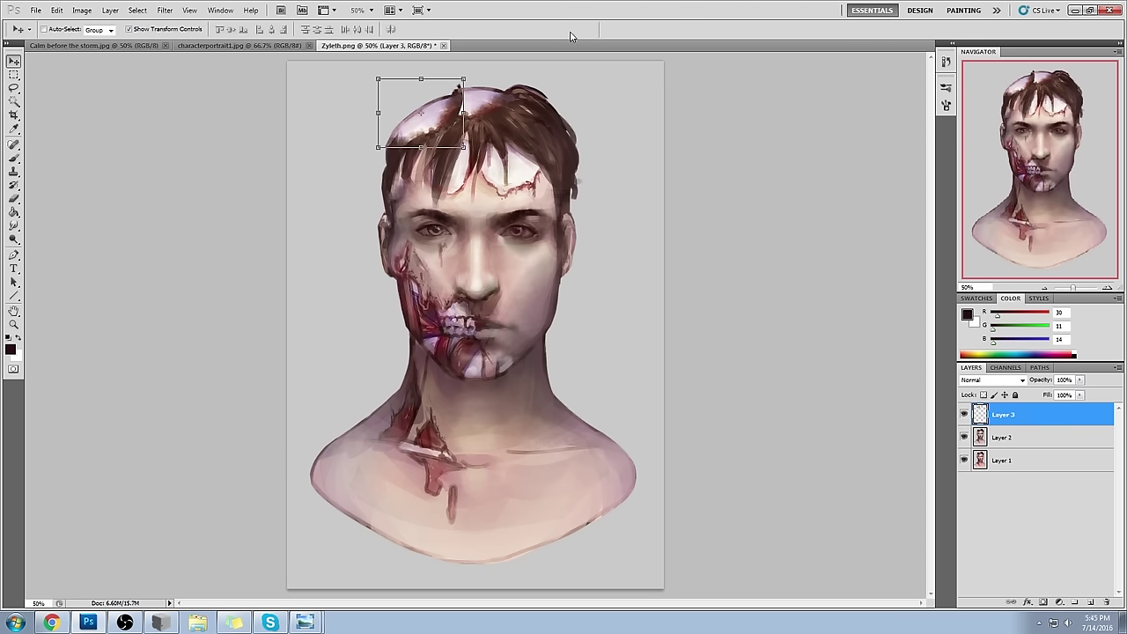
- Erase stray marks around the top of the head and merge Layer 3 down into Layer 2
key(m)
right_click(523, 201)
click(759, 181)
key(e)
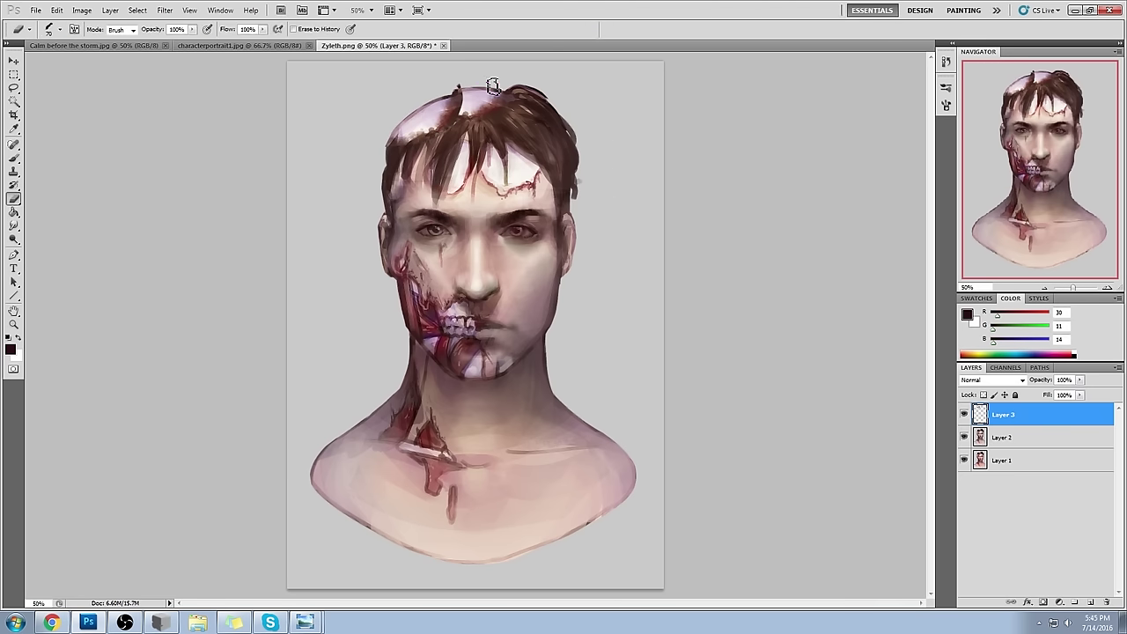
mouse_move(456, 100)
mouse_down()
mouse_move(478, 83)
mouse_move(447, 89)
mouse_move(471, 100)
mouse_move(481, 89)
mouse_up()
right_click(1026, 423)
click(1048, 383)
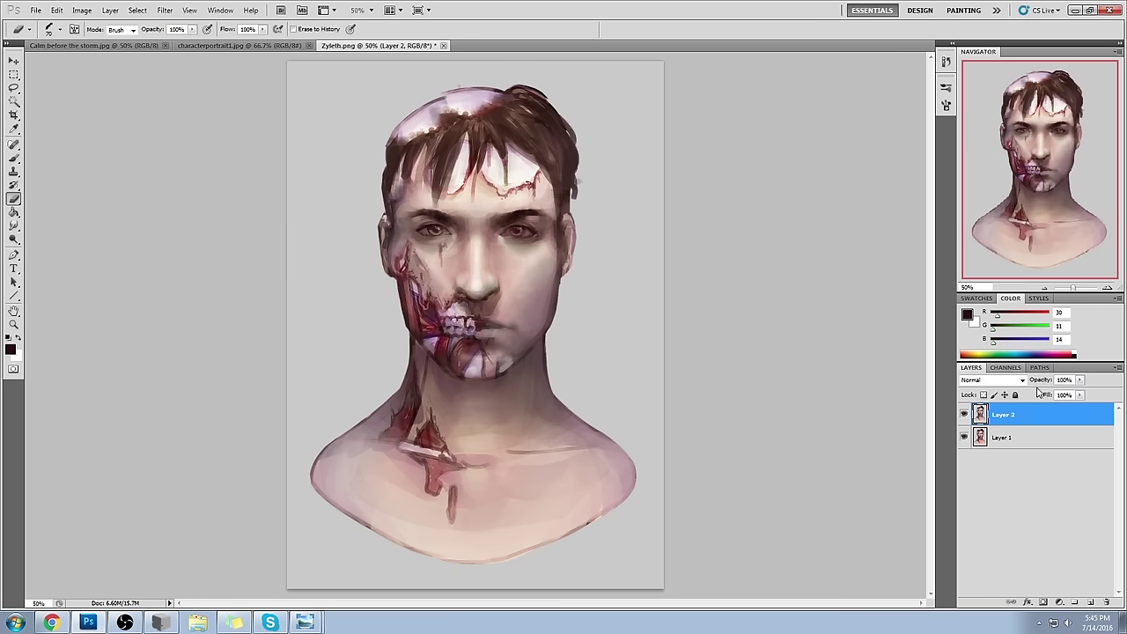
- Set up a 175 px brush in light grey at 100% opacity, then shrink it to 35
key(b)
right_click(492, 167)
click(565, 432)
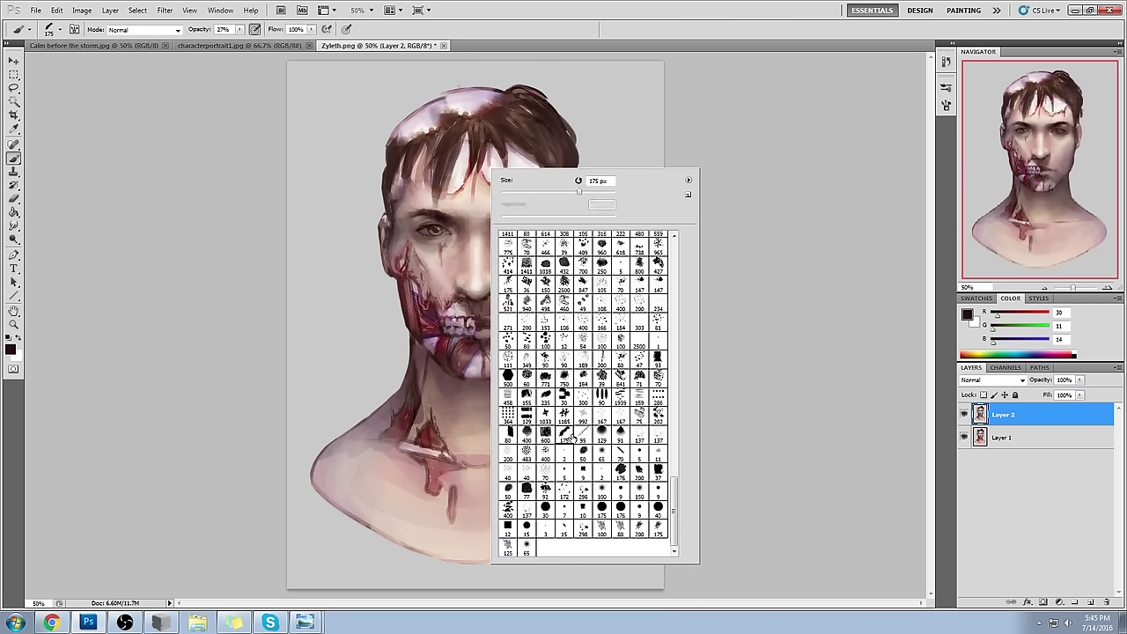
alt+click(403, 76)
click(240, 29)
drag(231, 41, 291, 41)
key(bracketleft)
key(bracketleft)
key(bracketleft)
key(bracketleft)
key(bracketleft)
key(bracketleft)
key(bracketleft)
key(bracketleft)
key(bracketleft)
key(bracketleft)
key(bracketleft)
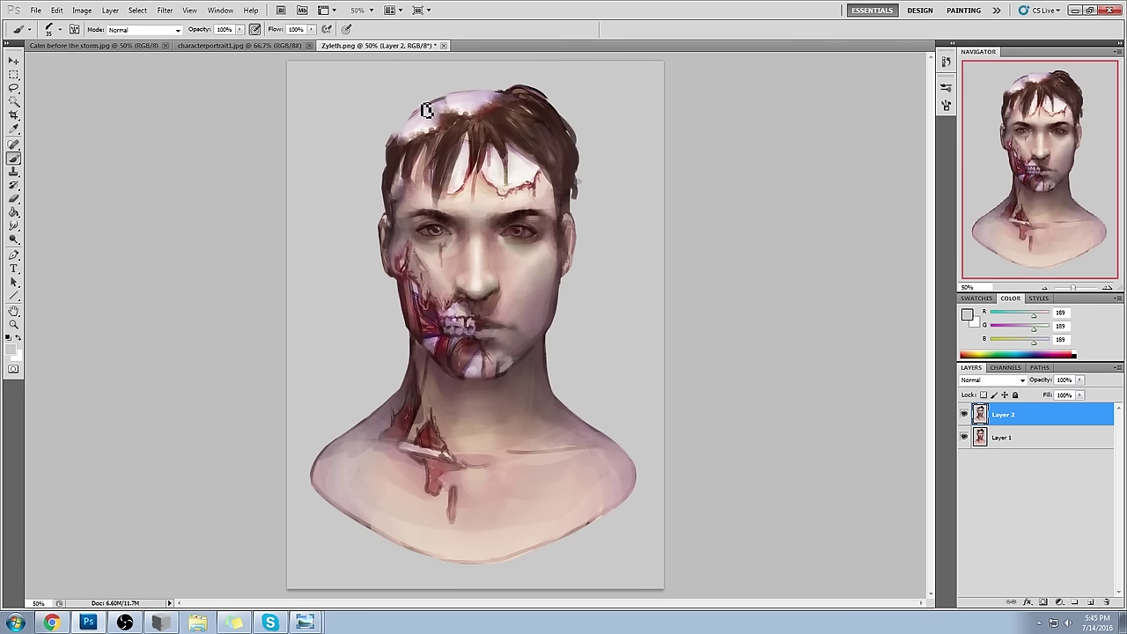
- Paint hair strands at the top-left hairline with sampled hair browns at brush size 30
alt+click(473, 100)
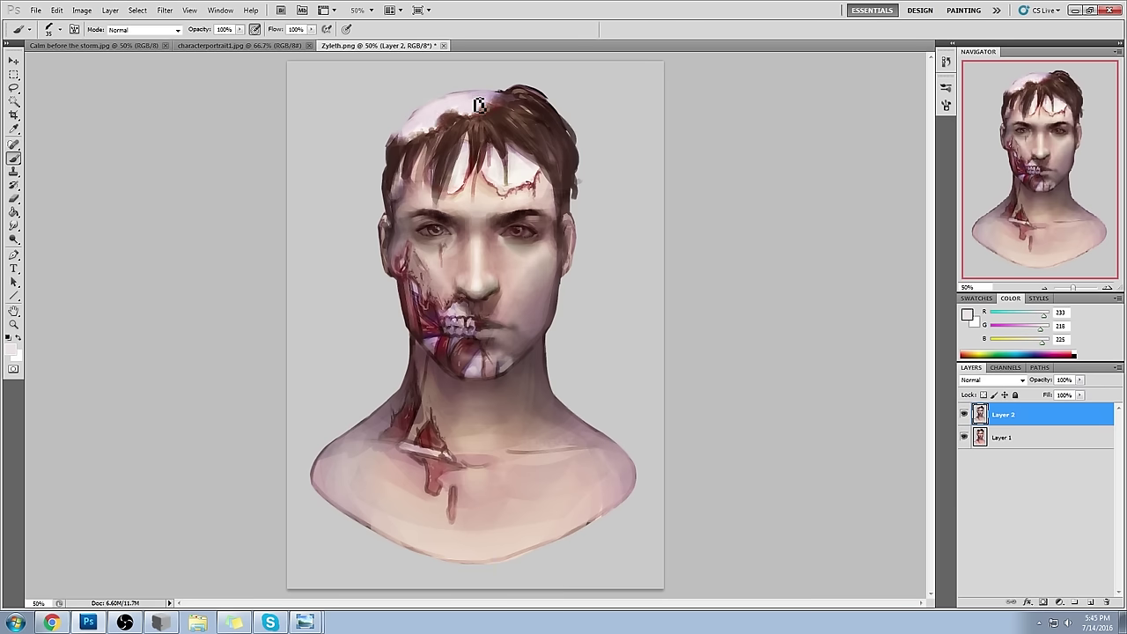
alt+click(401, 149)
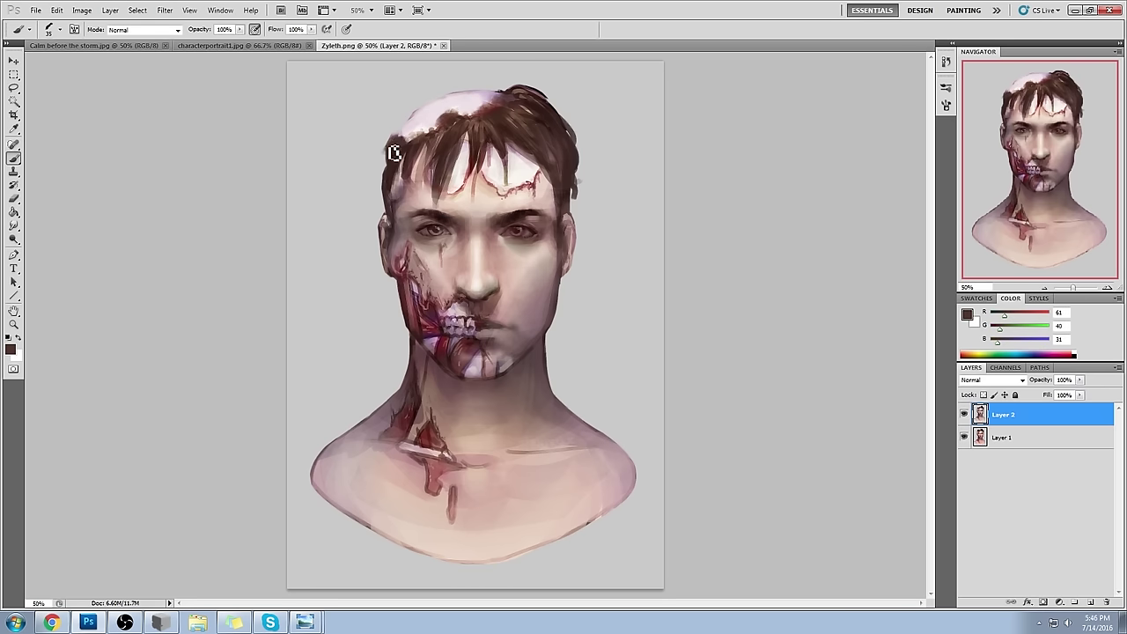
key([)
key([)
key([)
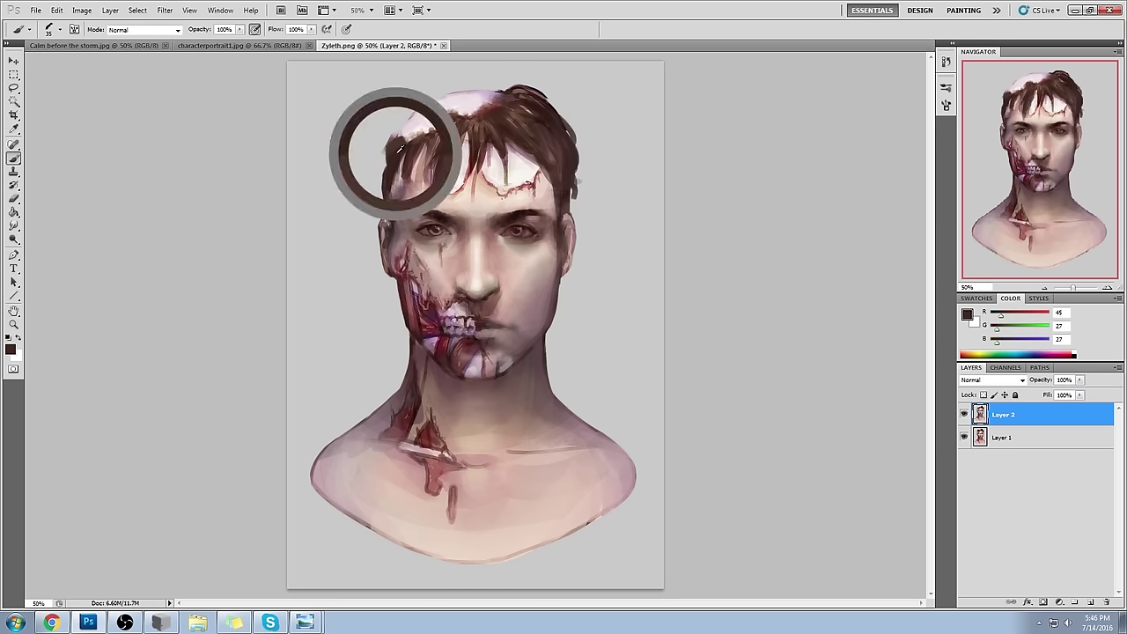
alt+click(407, 147)
key(bracketright)
key(bracketright)
drag(388, 145, 403, 144)
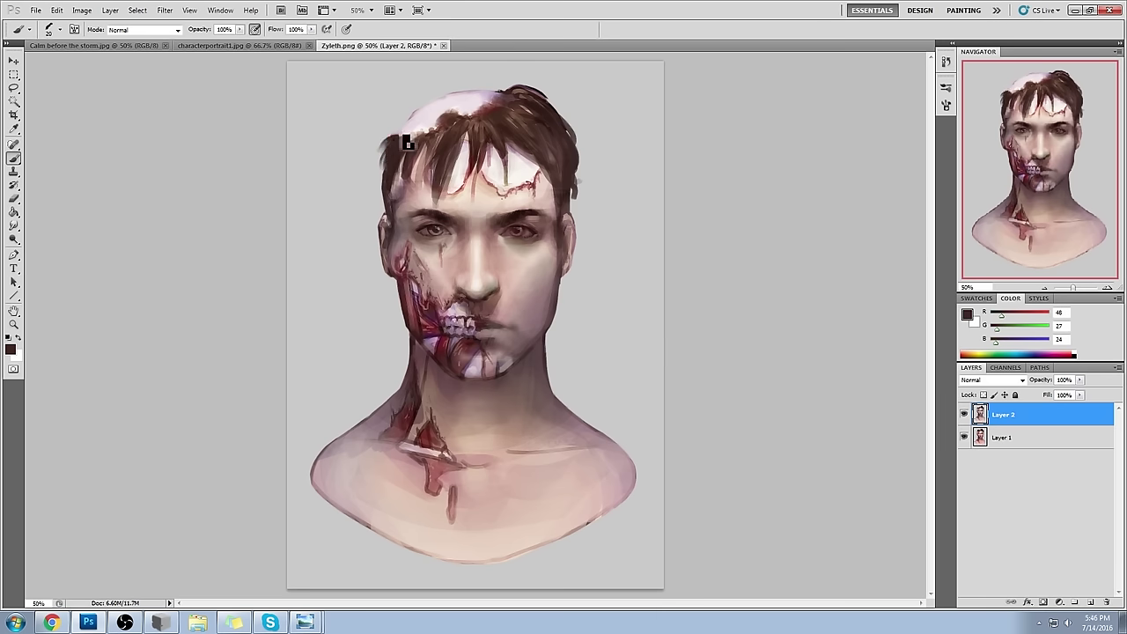
alt+click(491, 113)
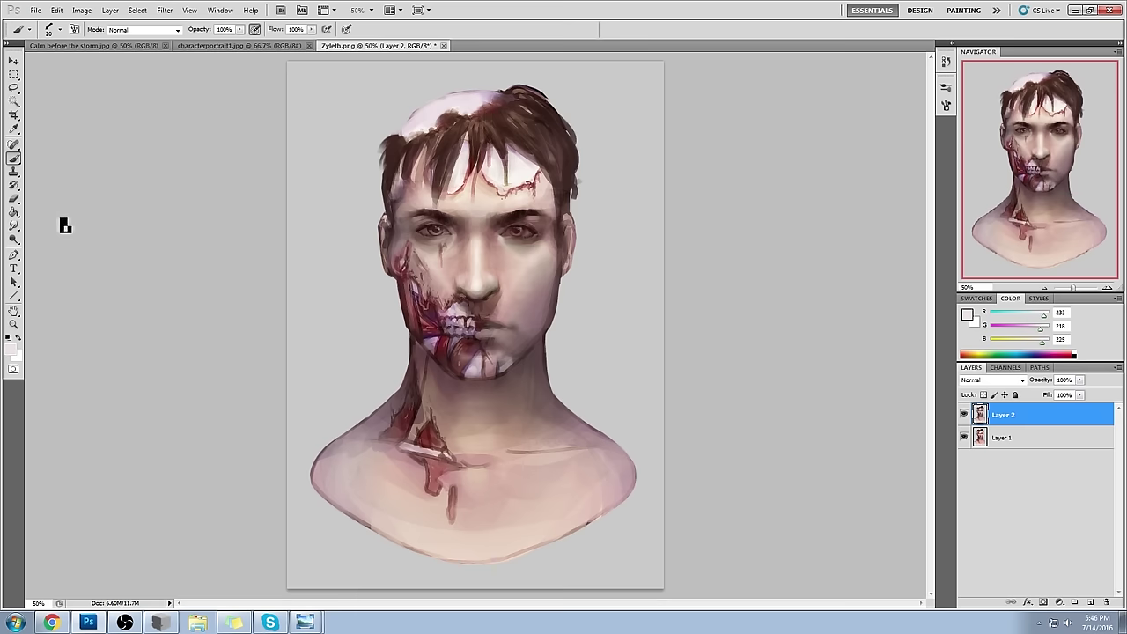
- Select the Sponge tool from the toning tools and set it to Desaturate
click(14, 239)
click(13, 239)
click(44, 224)
right_click(13, 239)
click(44, 256)
click(155, 29)
click(160, 38)
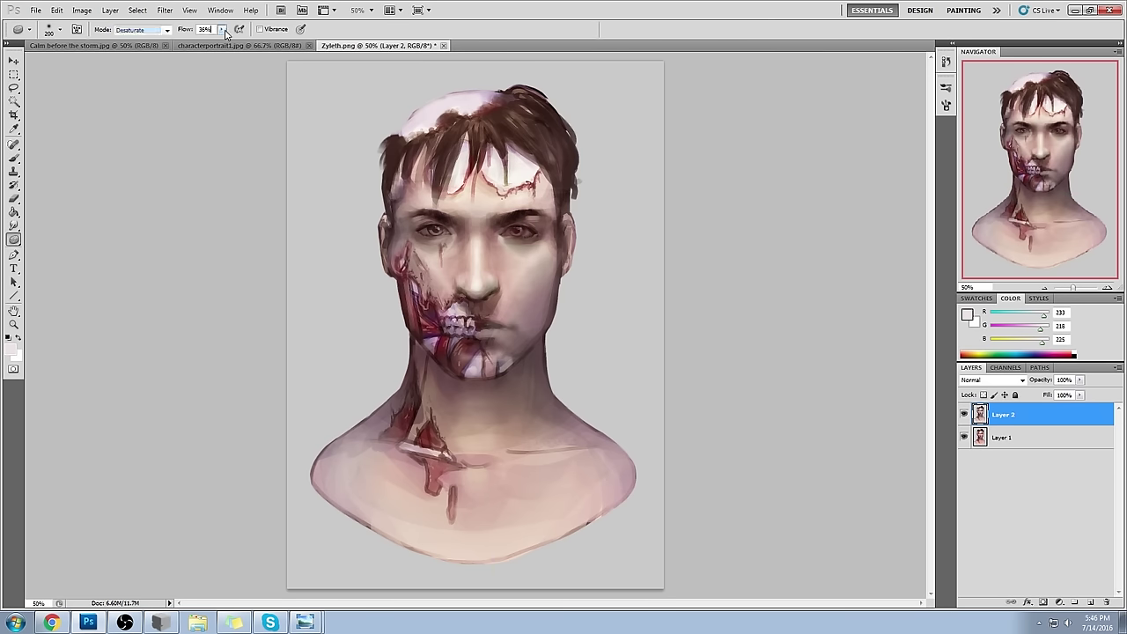
- Size the desaturating sponge to 150 and the Dodge tool to 60
key(b)
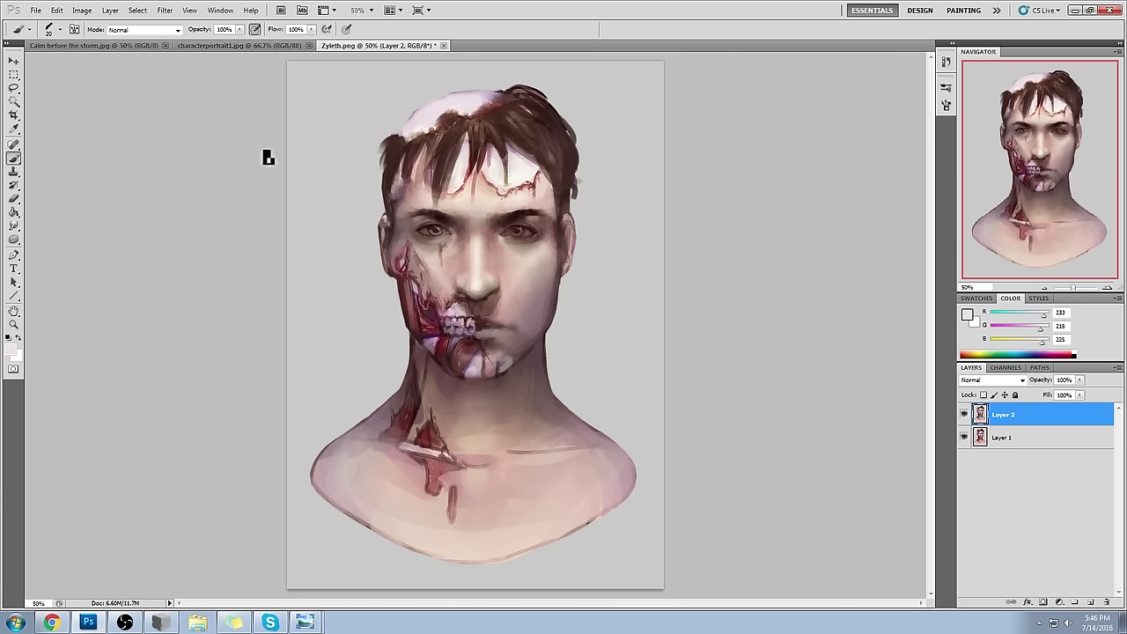
click(13, 239)
key(bracketleft)
key(bracketleft)
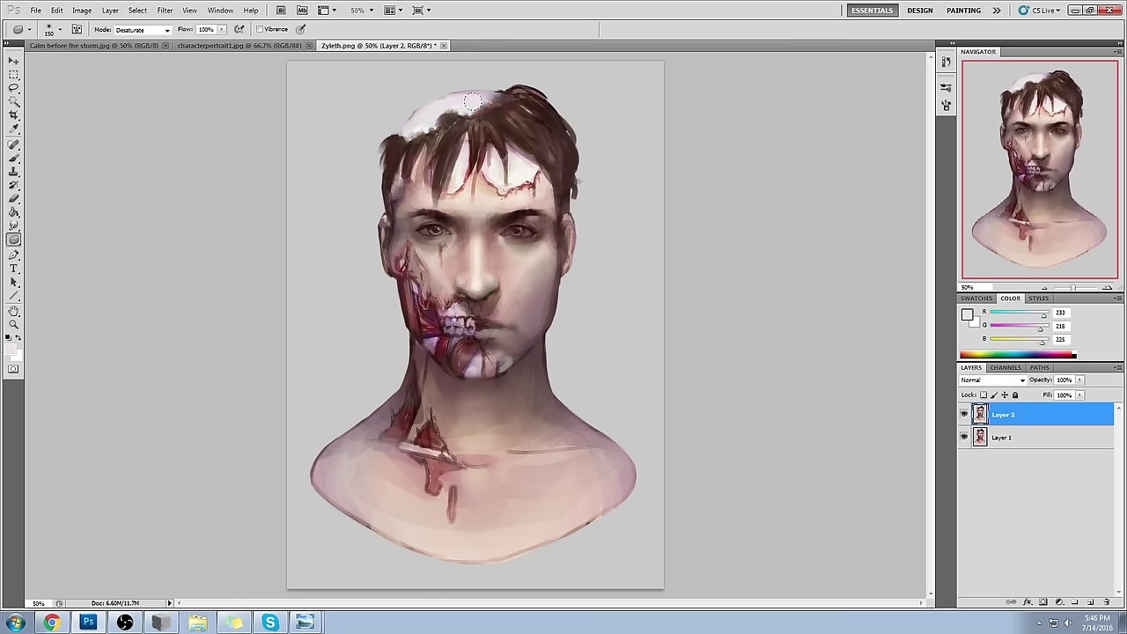
click(13, 239)
click(54, 244)
key(bracketleft)
key(bracketleft)
key(bracketleft)
key(bracketleft)
key(bracketleft)
key(bracketleft)
key(bracketleft)
key(bracketleft)
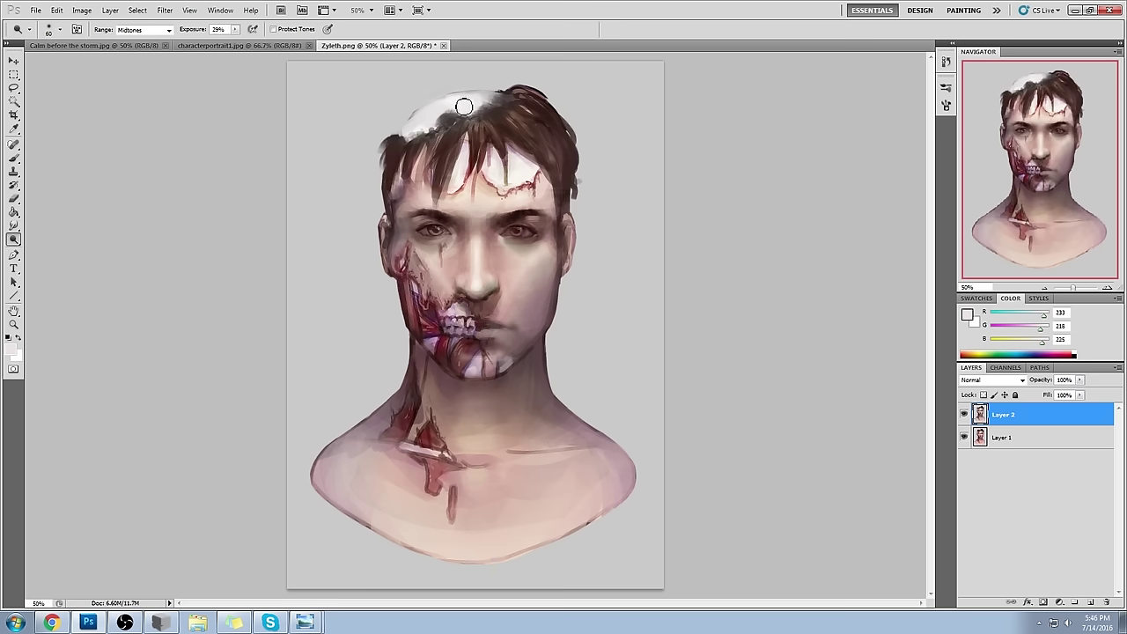
- Load a 150 px brush preset, sample a face skin tone, and set the brush mode to Color
key(b)
right_click(490, 167)
click(595, 451)
click(808, 387)
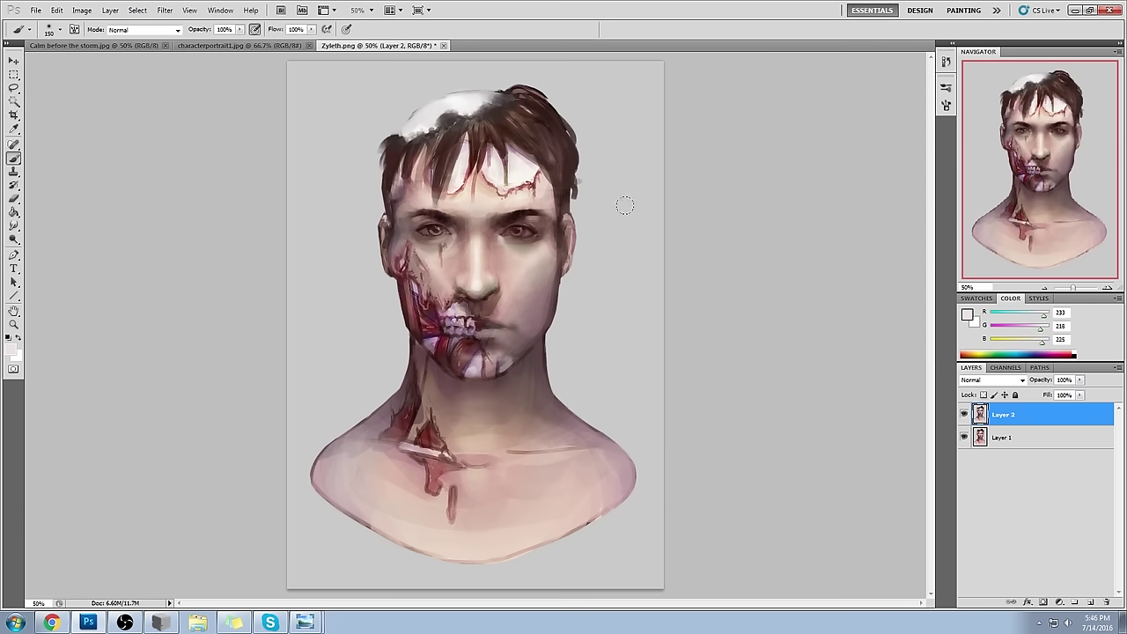
alt+click(529, 257)
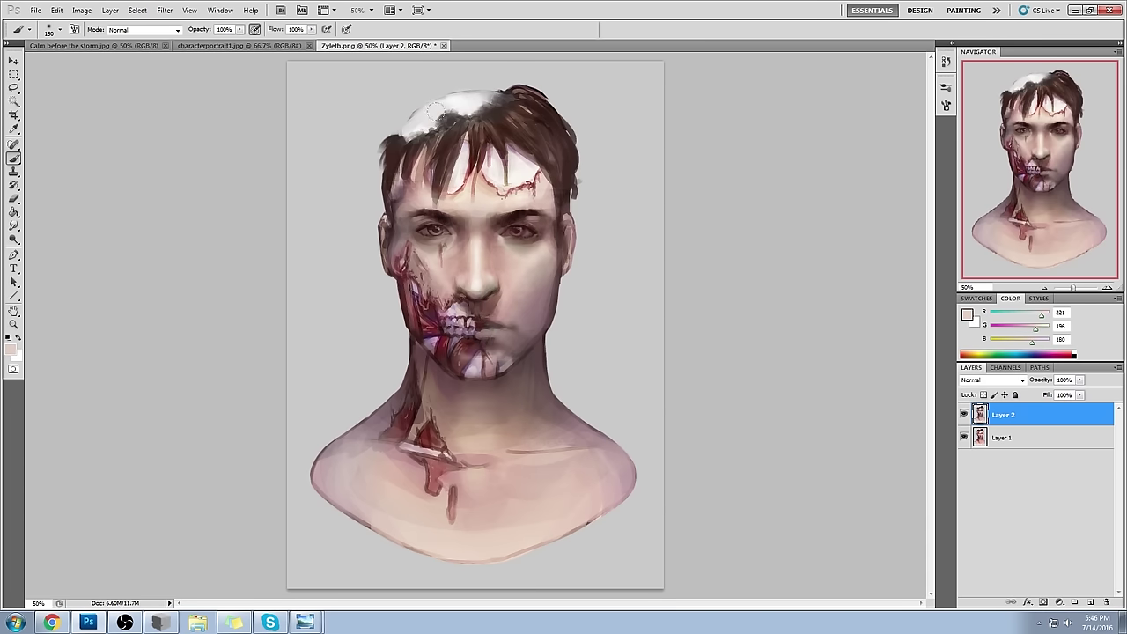
click(152, 32)
click(124, 342)
- Sample the forehead and cheek wound reds, then the near-white scalp highlight; flatten and undo it
alt+click(529, 186)
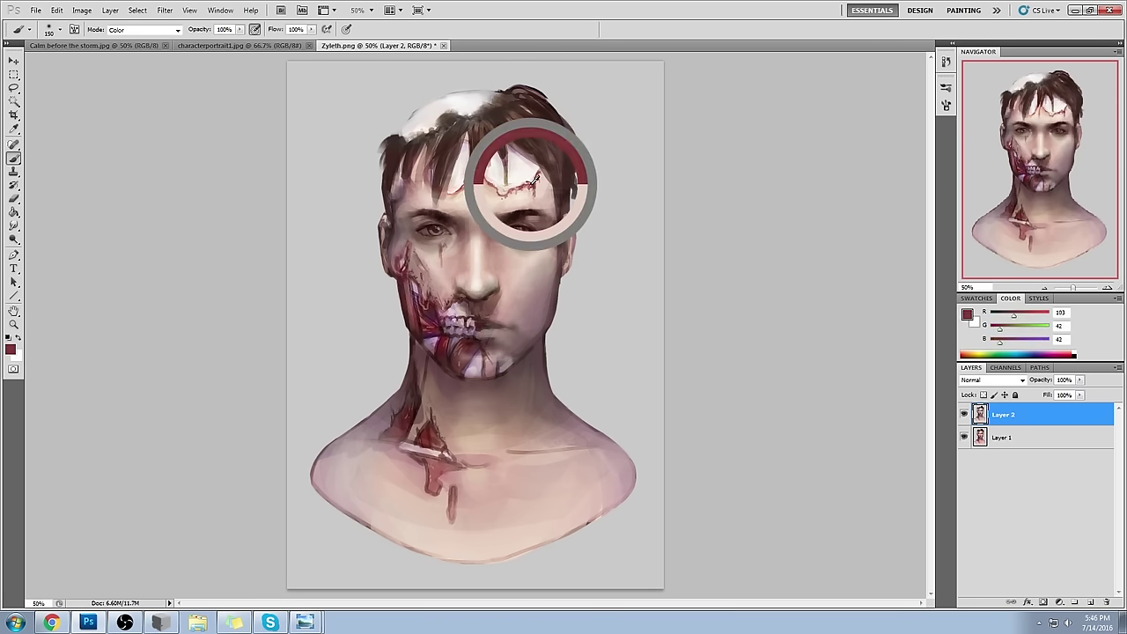
alt+click(423, 301)
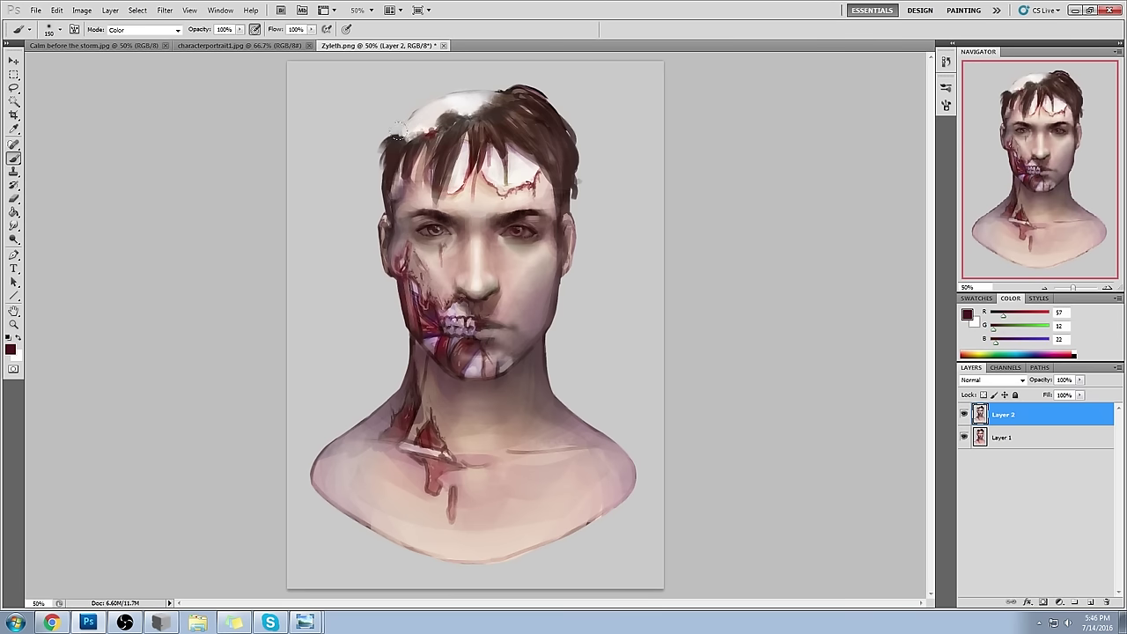
alt+click(470, 97)
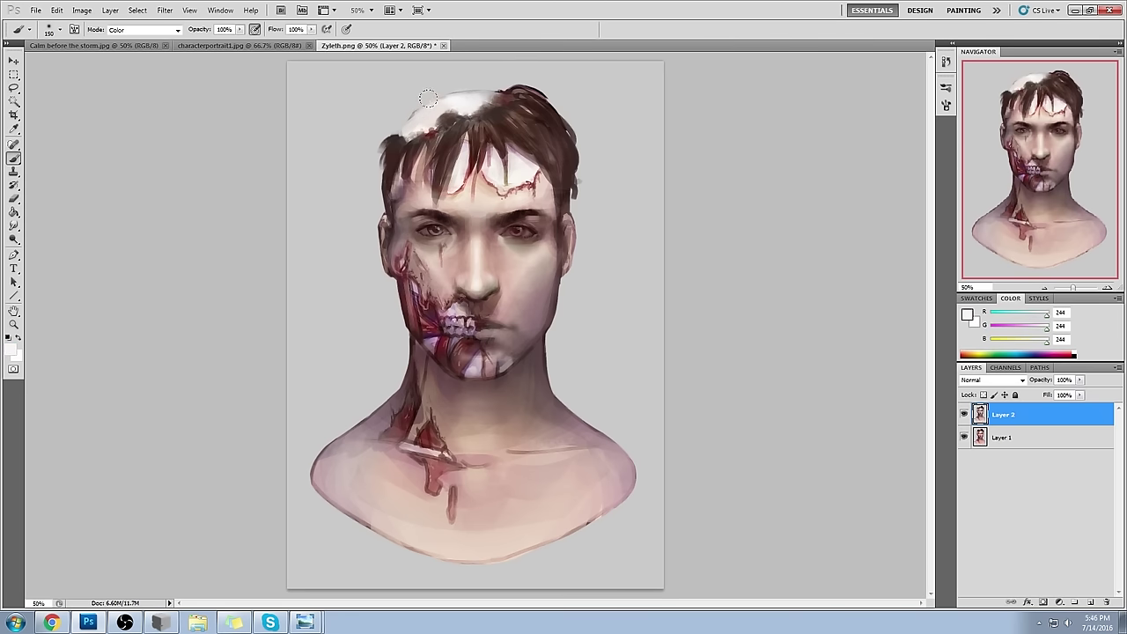
right_click(1017, 427)
click(1049, 422)
key(ctrl+z)
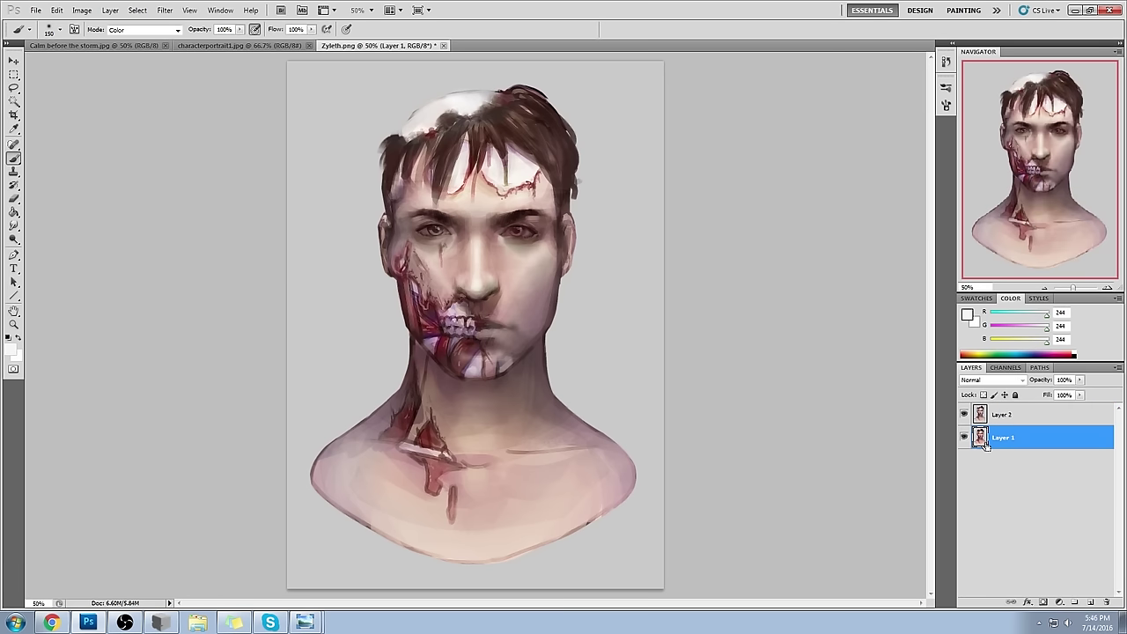
- Toggle Layer 2's visibility to compare, select Layer 2, then hide it to view warmer Layer 1
click(964, 415)
click(964, 415)
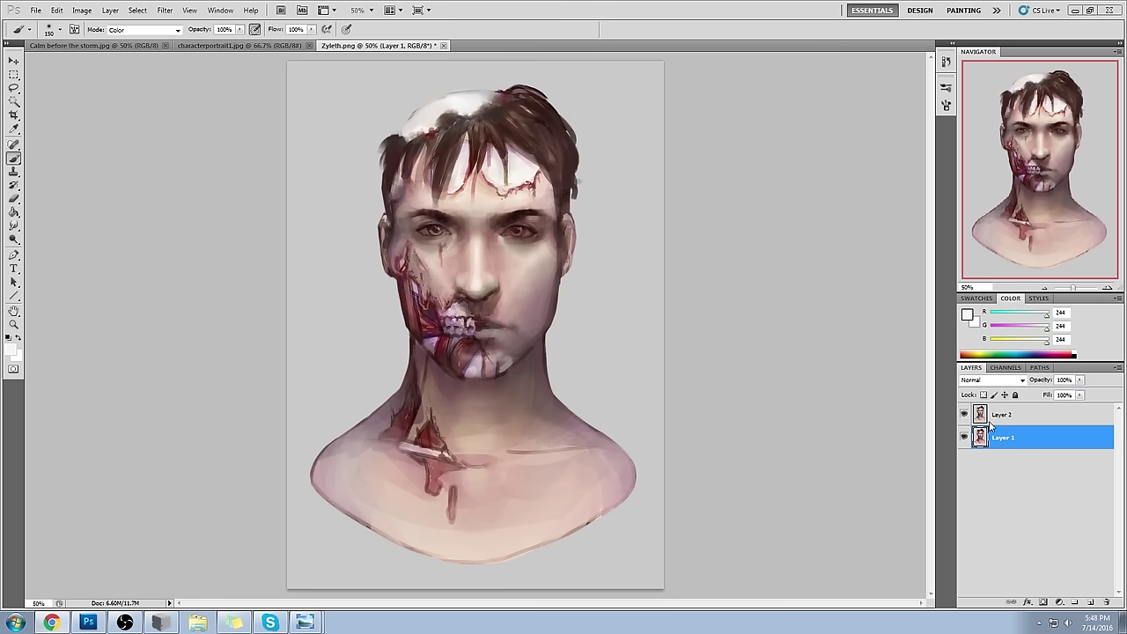
click(1053, 423)
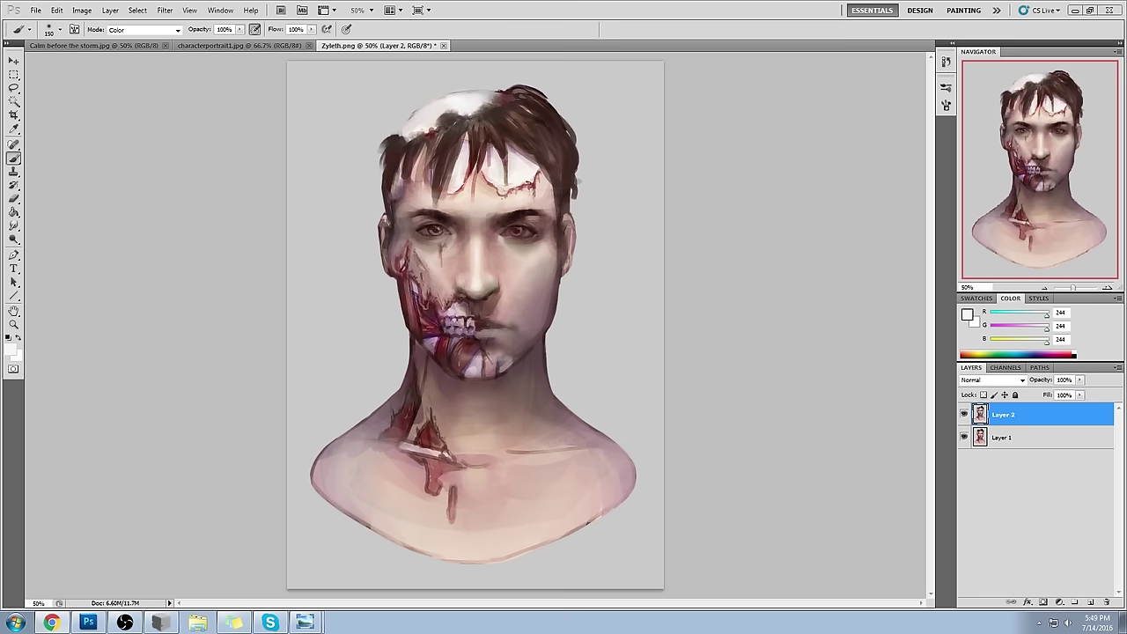
click(964, 415)
- Toggle Layer 2's visibility on and off several times to compare tones, leaving it shown
click(964, 414)
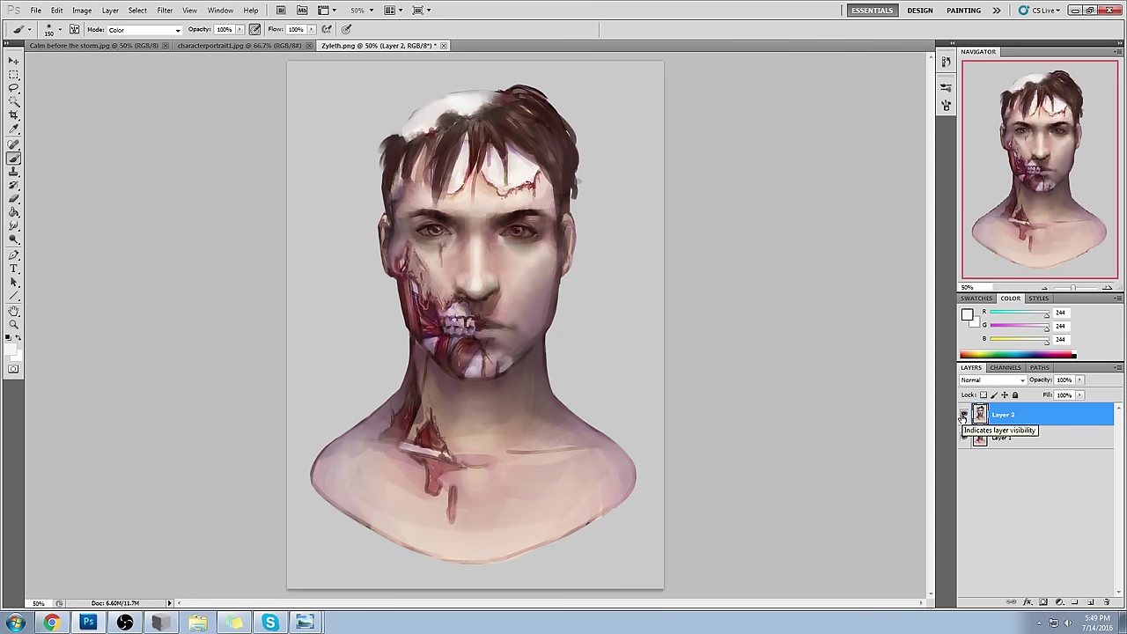
click(964, 415)
click(964, 415)
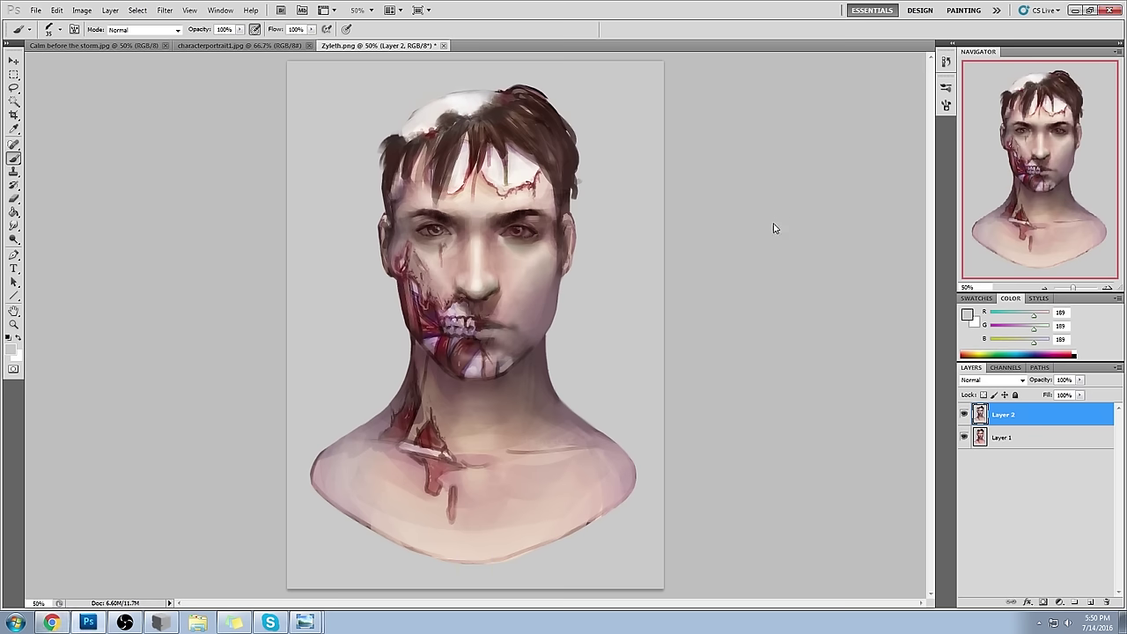
click(964, 416)
click(963, 415)
- Cancel Save As, revert the portrait with F12, and close Zyleth.png
key(ctrl+shift+s)
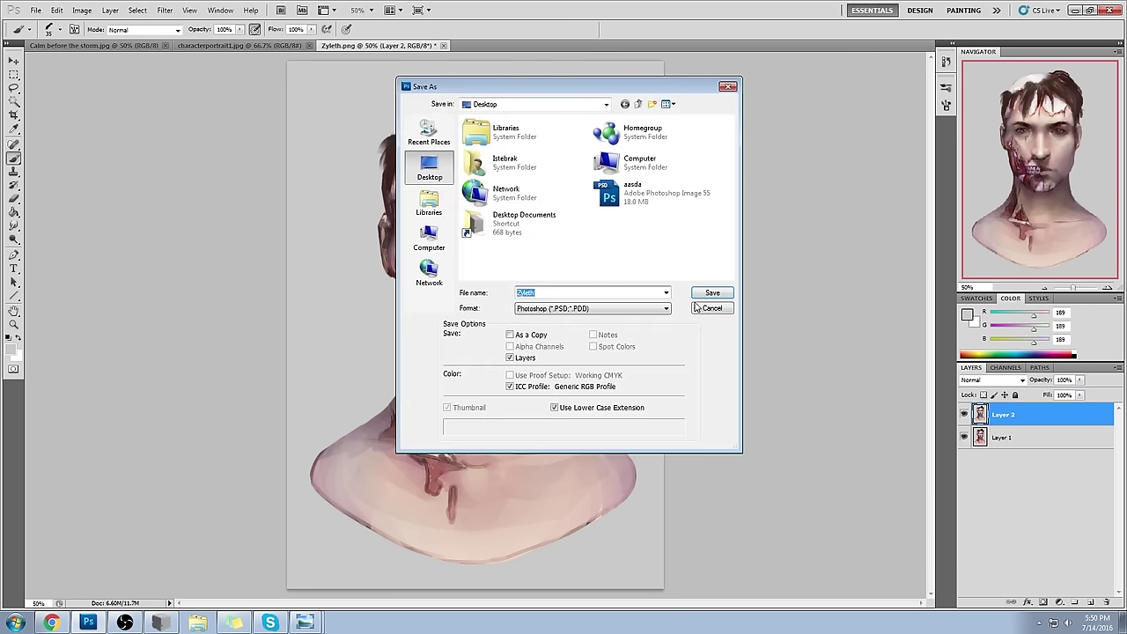
click(727, 316)
key(F12)
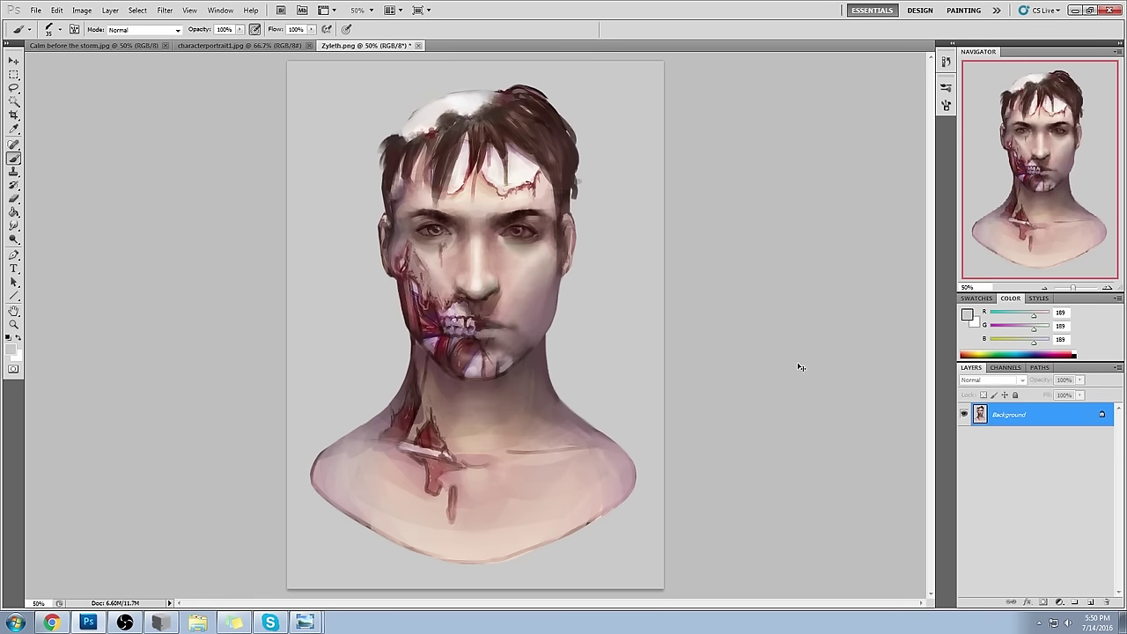
click(414, 45)
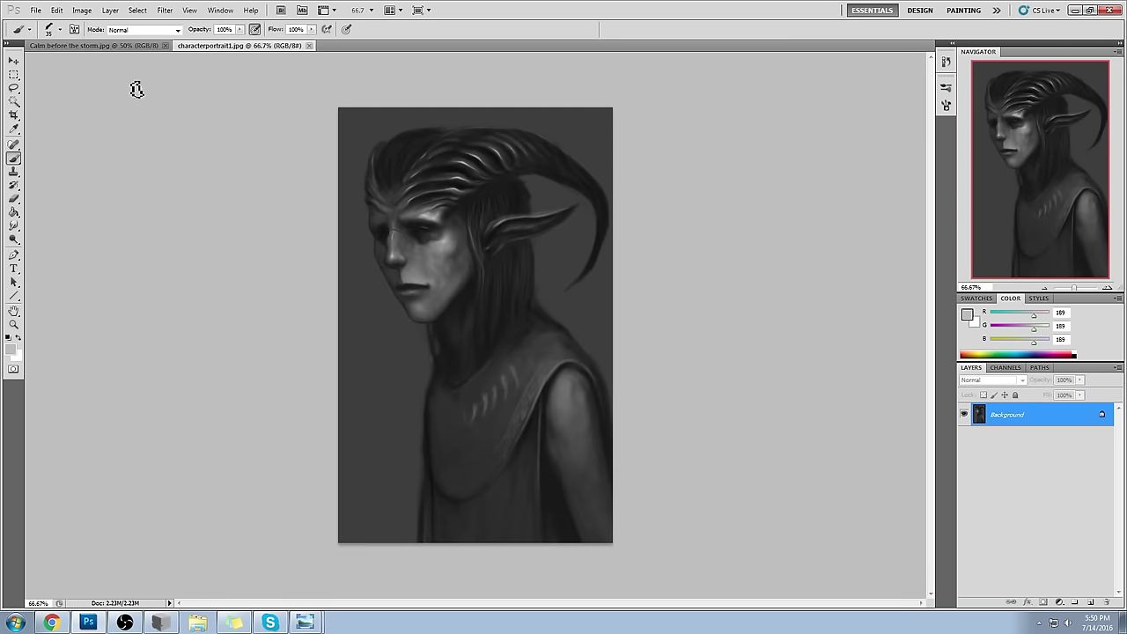
- In Calm before the storm.jpg, add a new empty layer and set the foreground to pure red
click(121, 48)
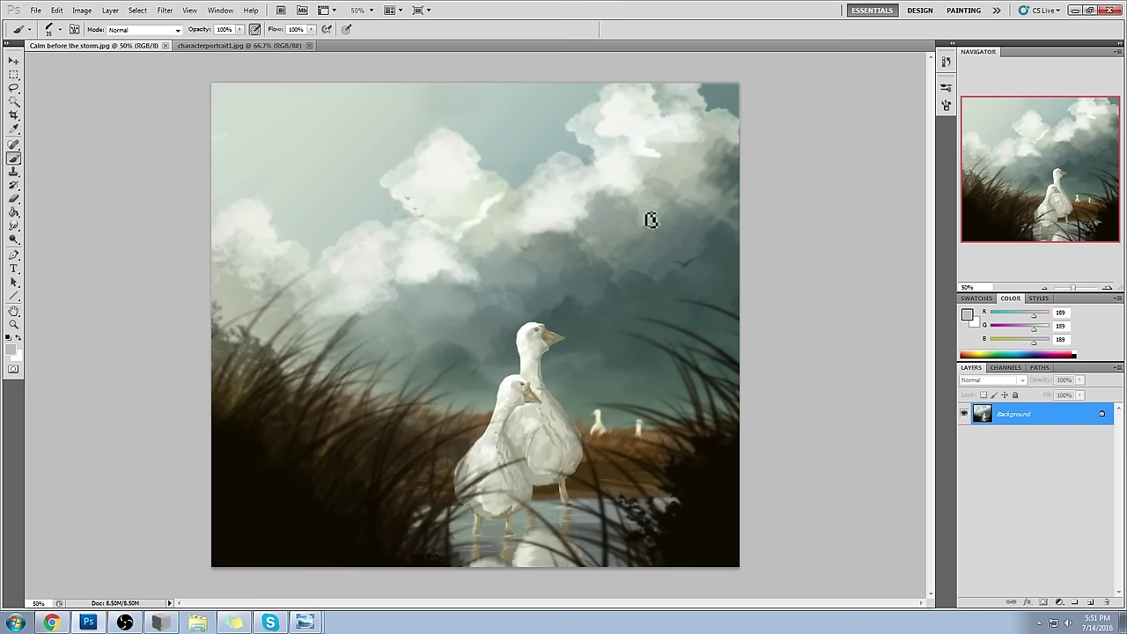
click(1091, 603)
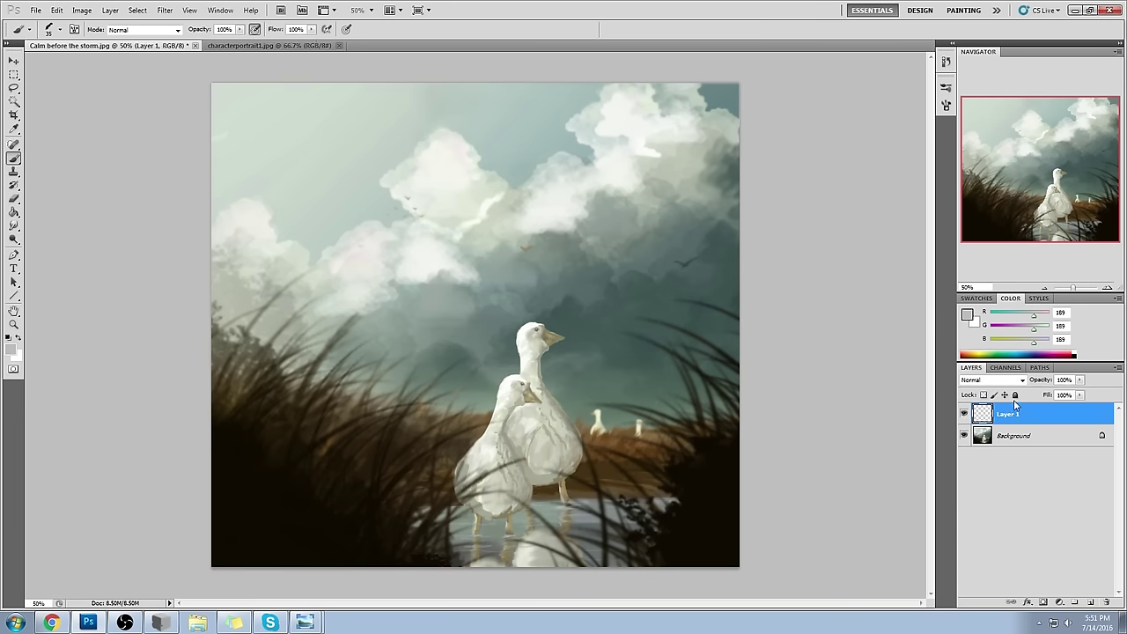
click(968, 316)
mouse_move(795, 227)
mouse_down()
mouse_move(693, 233)
mouse_move(703, 188)
mouse_up()
click(993, 156)
click(968, 315)
click(872, 147)
click(993, 141)
- Paint a red test letter A and blob near the goose, then undo both
key(b)
mouse_move(535, 337)
mouse_down()
mouse_move(509, 398)
mouse_move(555, 407)
mouse_move(550, 385)
mouse_up()
mouse_move(617, 418)
mouse_down()
mouse_move(601, 410)
mouse_move(617, 415)
mouse_up()
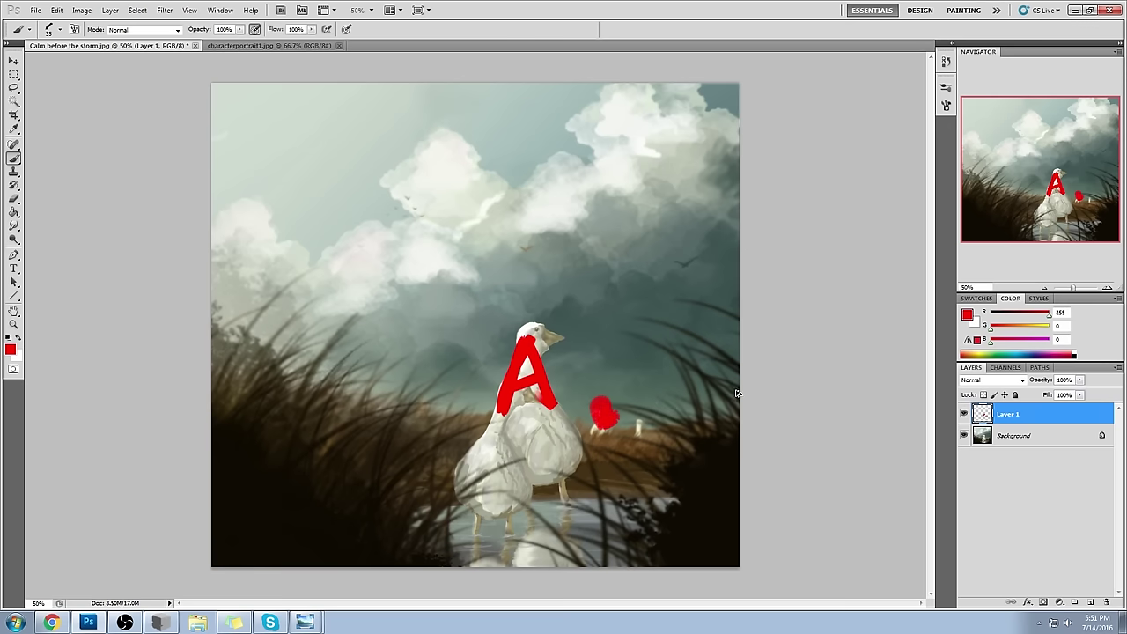
key(ctrl+z)
key(ctrl+alt+z)
key(ctrl+alt+z)
key(ctrl+alt+z)
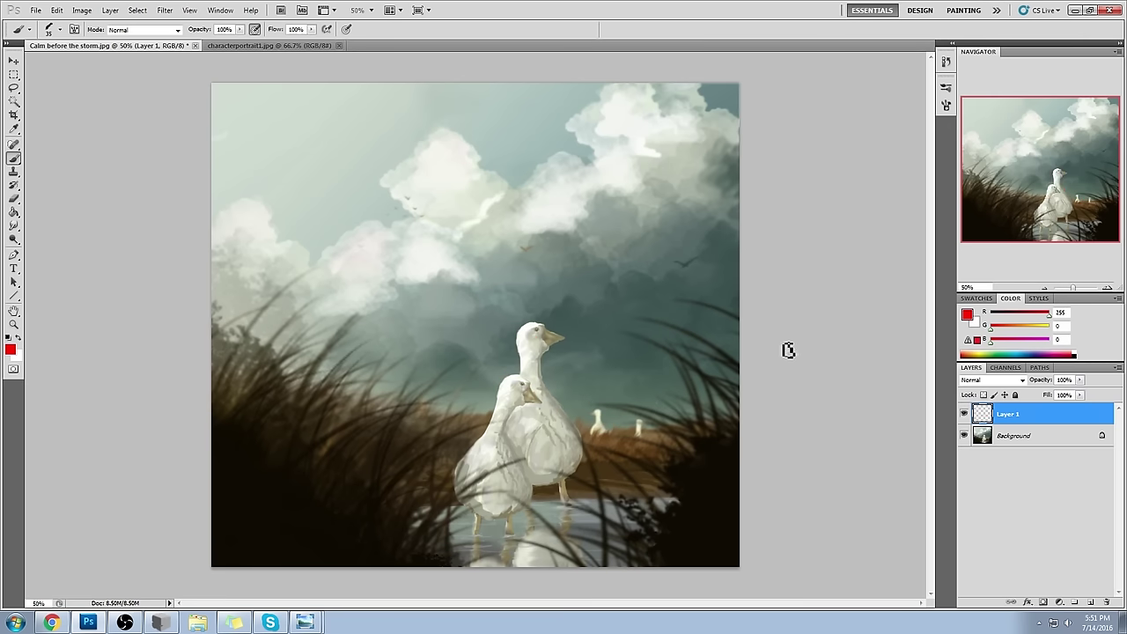
- Switch to the Sponge tool and make Background the active layer
click(13, 238)
right_click(13, 238)
click(53, 237)
right_click(13, 238)
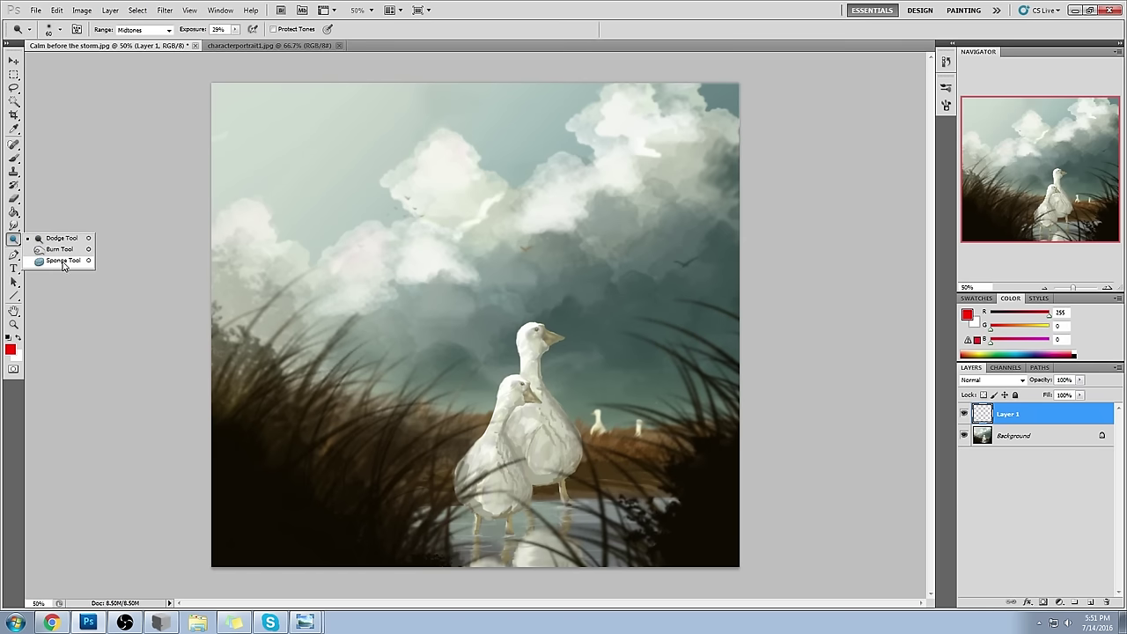
click(63, 260)
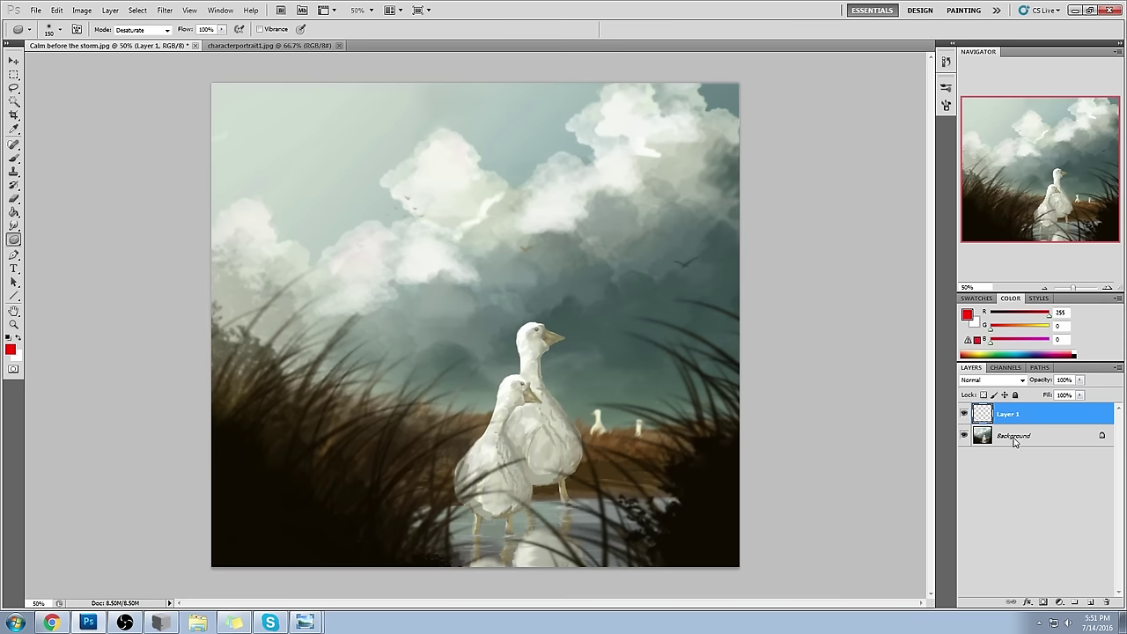
key(alt+bracketleft)
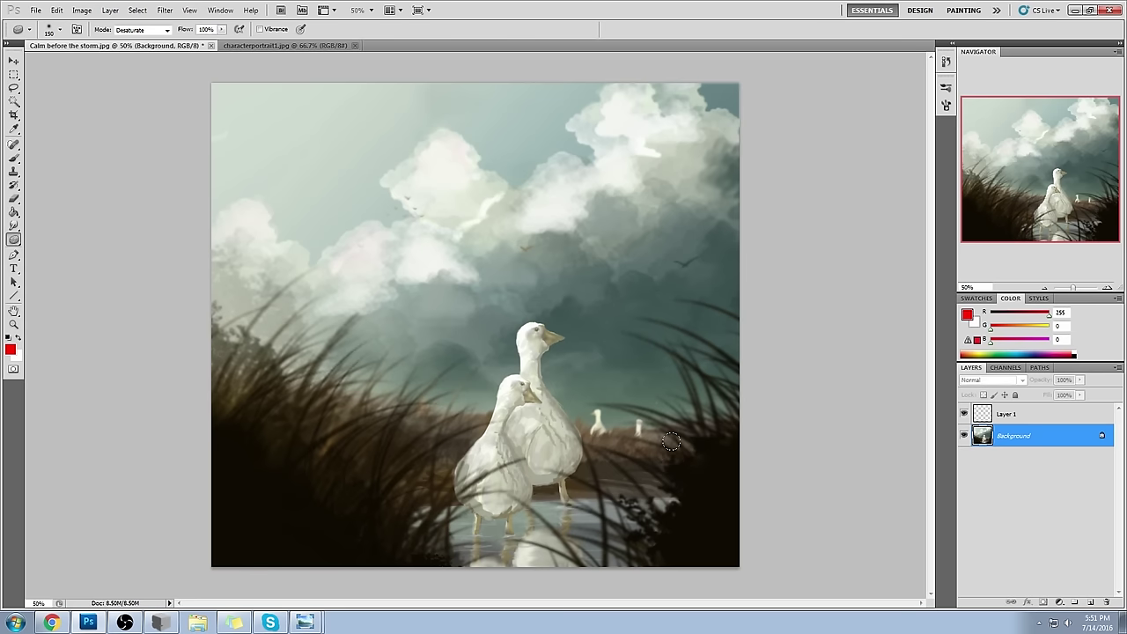
- Load a 65 px round brush preset, enlarge it to 125 px, and sample a grey-teal colour
key(b)
right_click(690, 284)
click(812, 493)
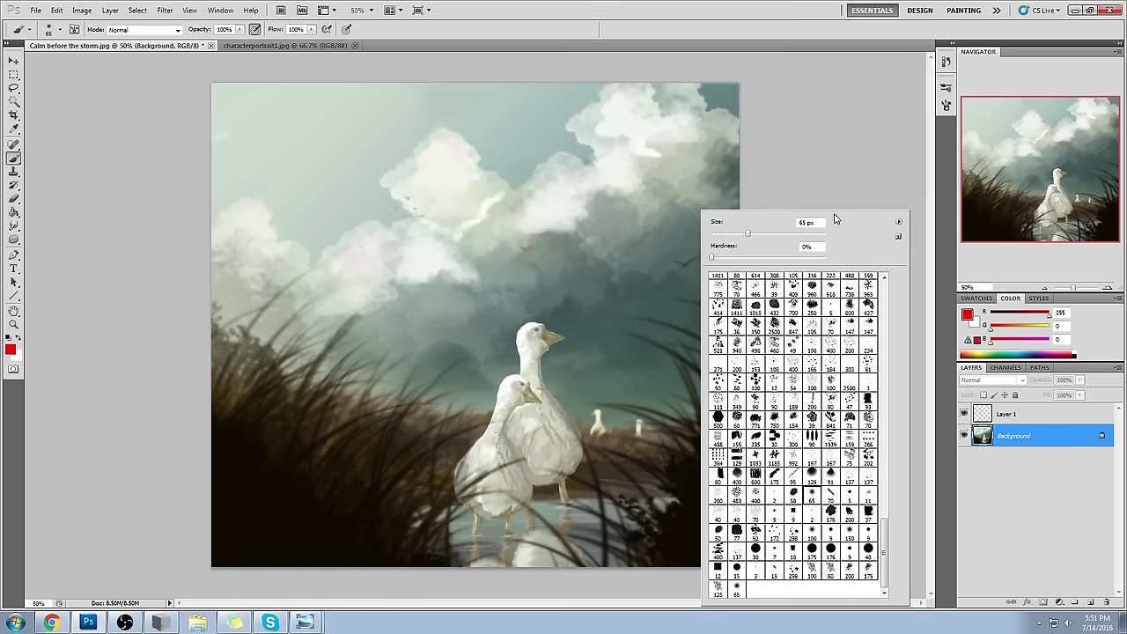
click(826, 131)
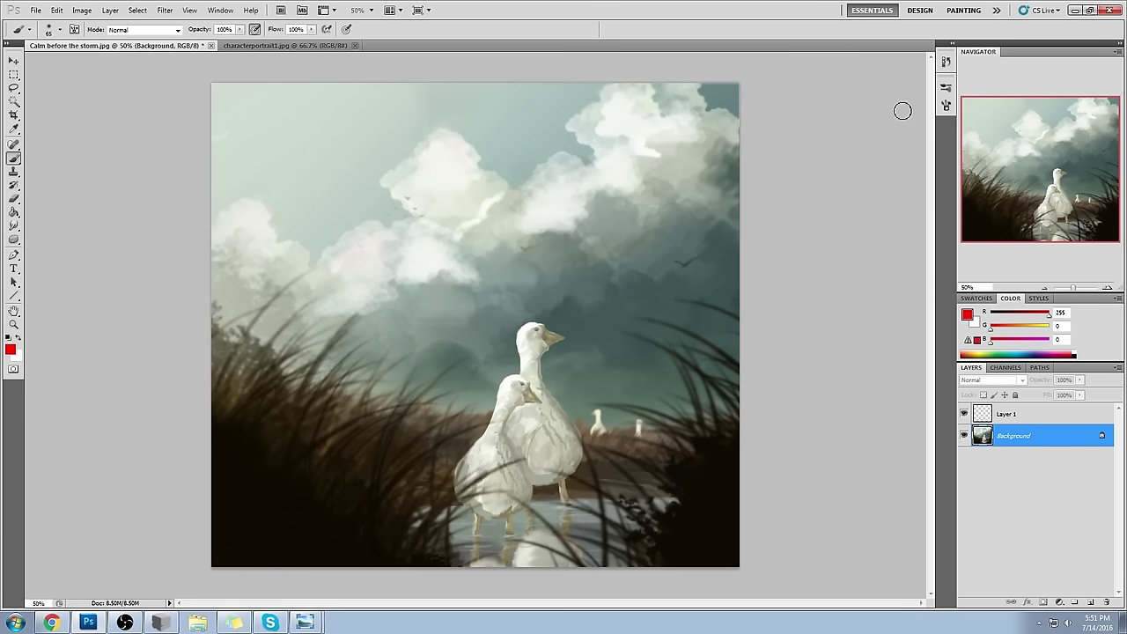
key(bracketright)
key(bracketright)
alt+click(589, 399)
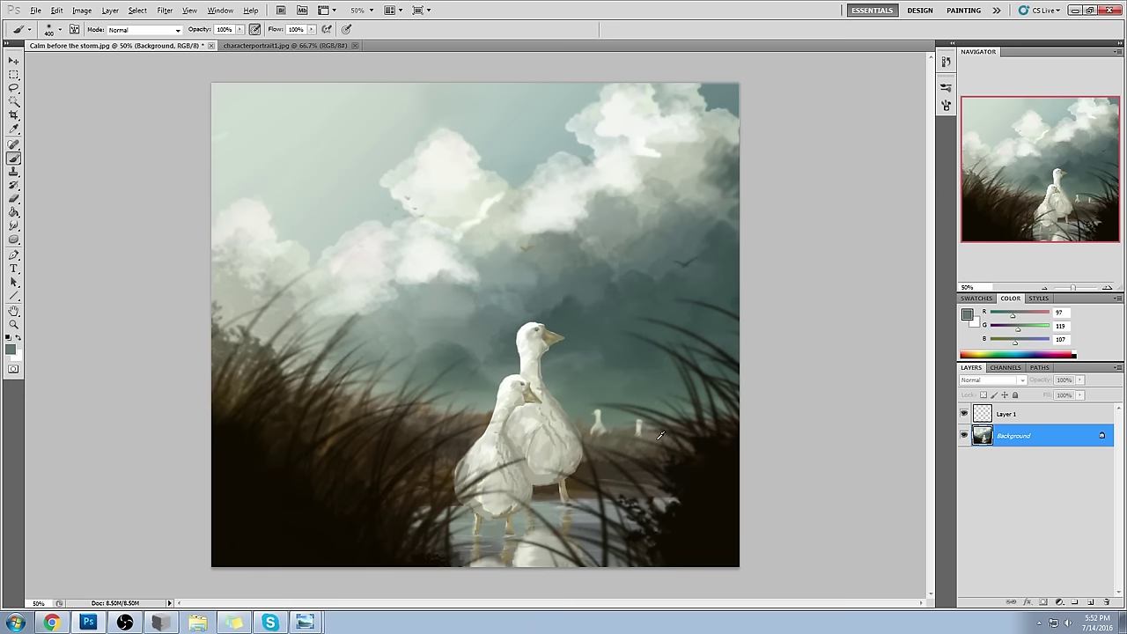
key(alt)
- Make Layer 1 active, set the foreground to pure red, and shrink the brush to 30 then 15 px
click(1044, 419)
click(10, 349)
click(871, 152)
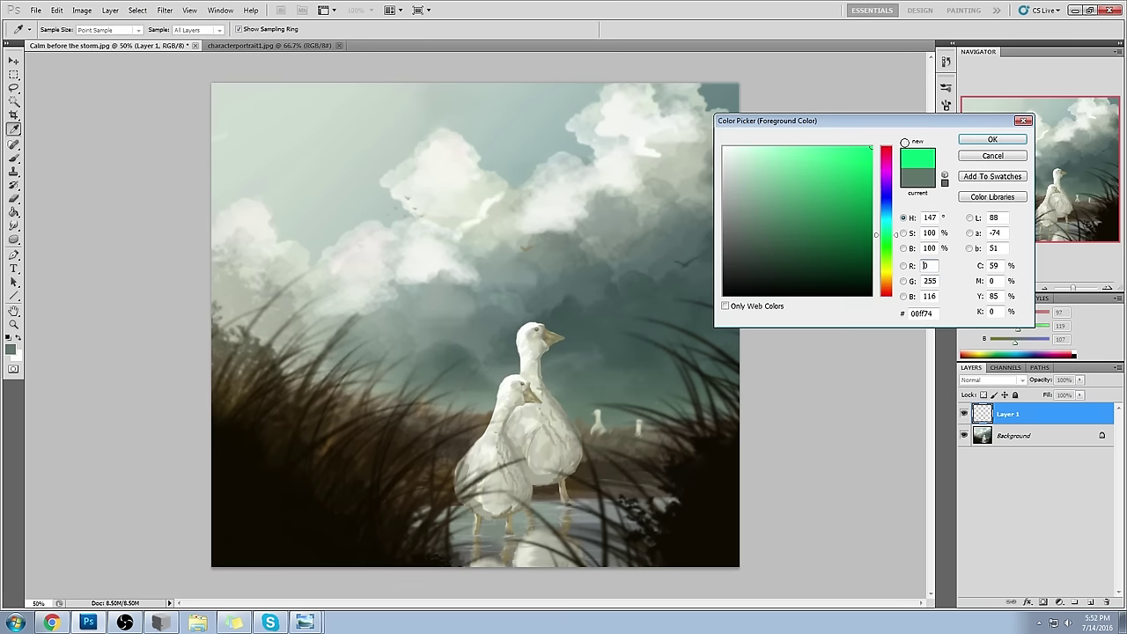
click(886, 148)
key(Return)
key(b)
key(bracketleft)
key(bracketleft)
key(bracketleft)
key(bracketleft)
key(bracketleft)
key(bracketleft)
key(bracketleft)
key(bracketleft)
key(bracketleft)
key(bracketleft)
key(bracketleft)
key(bracketleft)
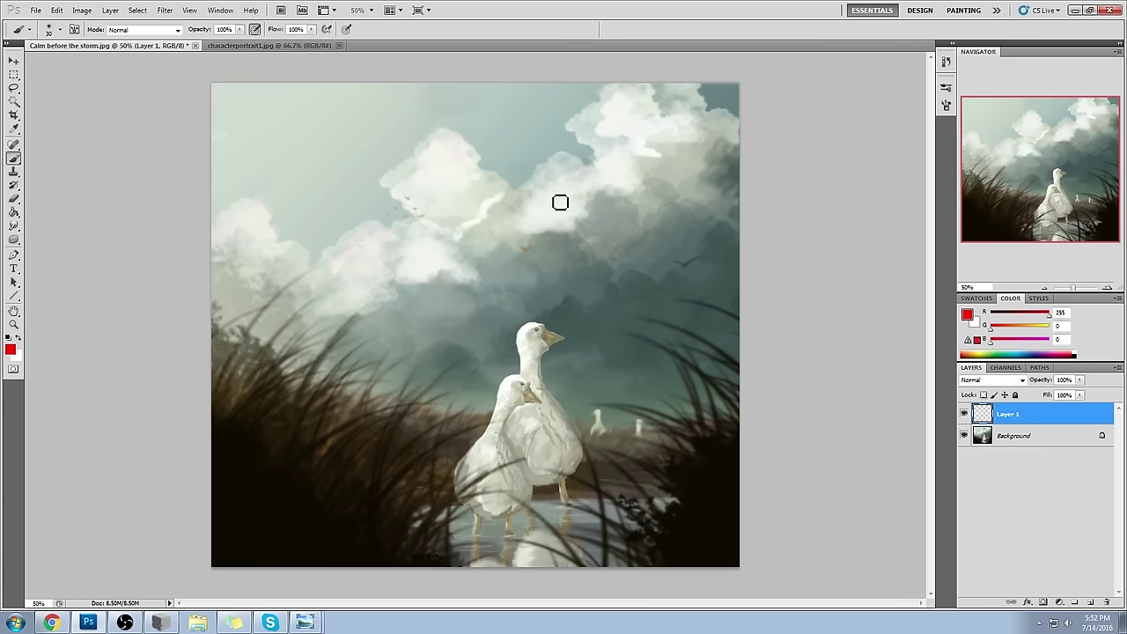
key(bracketleft)
key(bracketleft)
click(632, 217)
shift+click(578, 234)
shift+click(643, 208)
mouse_move(638, 202)
mouse_down()
mouse_move(639, 217)
mouse_move(577, 239)
mouse_move(525, 198)
mouse_up()
mouse_move(525, 192)
mouse_down()
mouse_move(526, 205)
mouse_move(587, 217)
mouse_up()
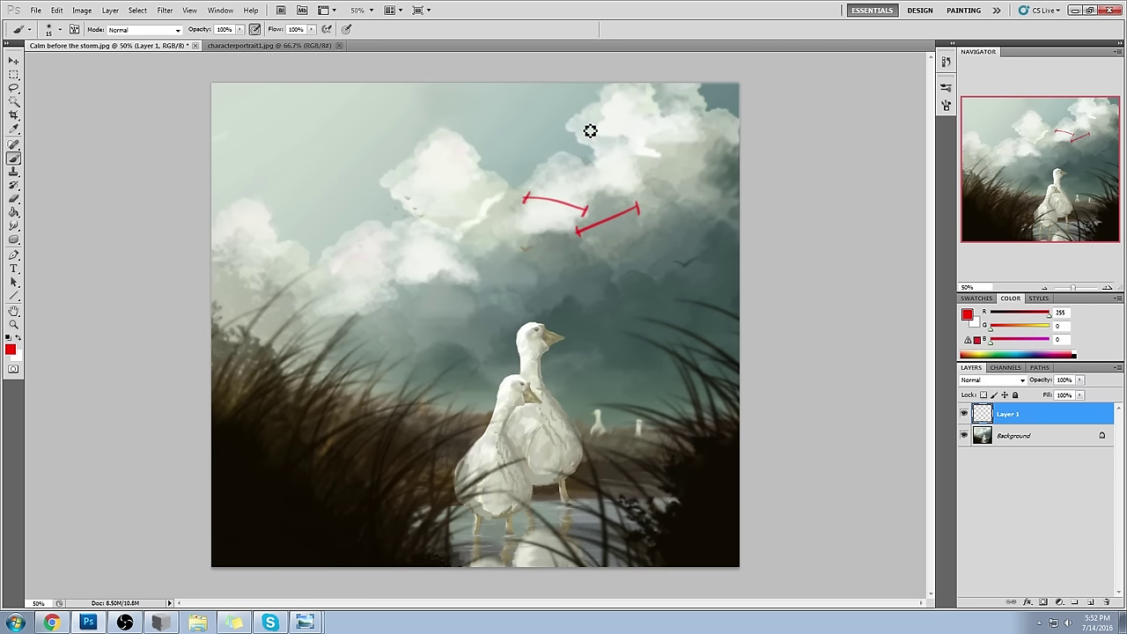
mouse_move(404, 275)
mouse_down()
mouse_move(467, 258)
mouse_move(408, 284)
mouse_up()
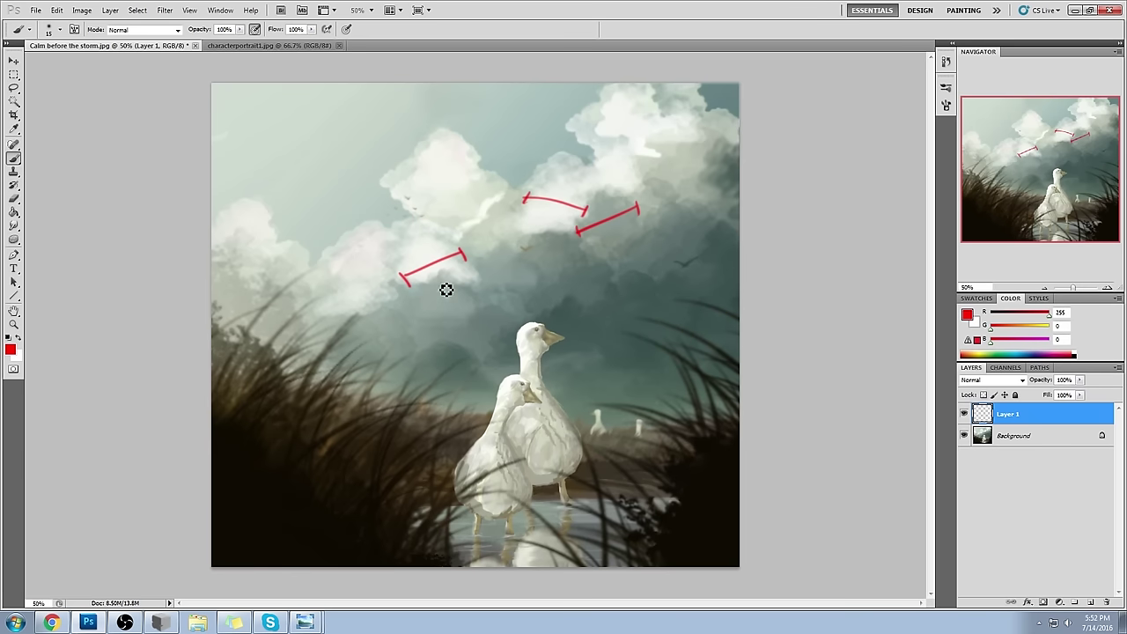
mouse_move(326, 275)
mouse_down()
mouse_move(393, 280)
mouse_move(321, 284)
mouse_up()
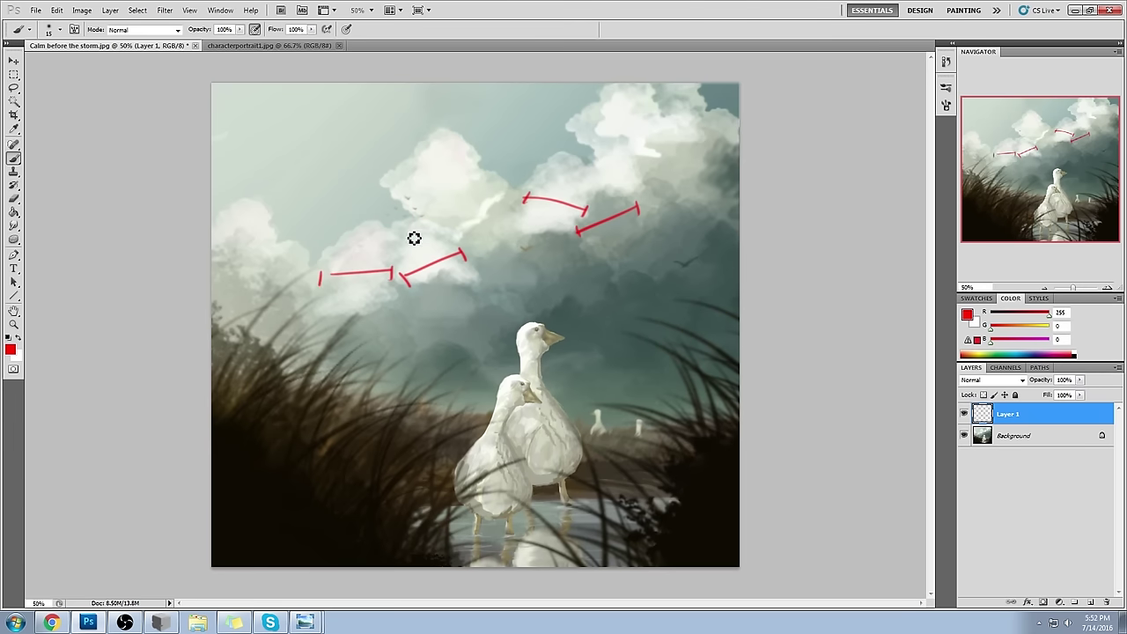
drag(550, 179, 551, 184)
drag(568, 182, 602, 210)
drag(610, 203, 611, 208)
drag(430, 241, 431, 246)
drag(436, 239, 437, 245)
drag(356, 255, 357, 260)
drag(369, 254, 370, 259)
key(ctrl+z)
drag(659, 178, 719, 143)
drag(649, 174, 659, 185)
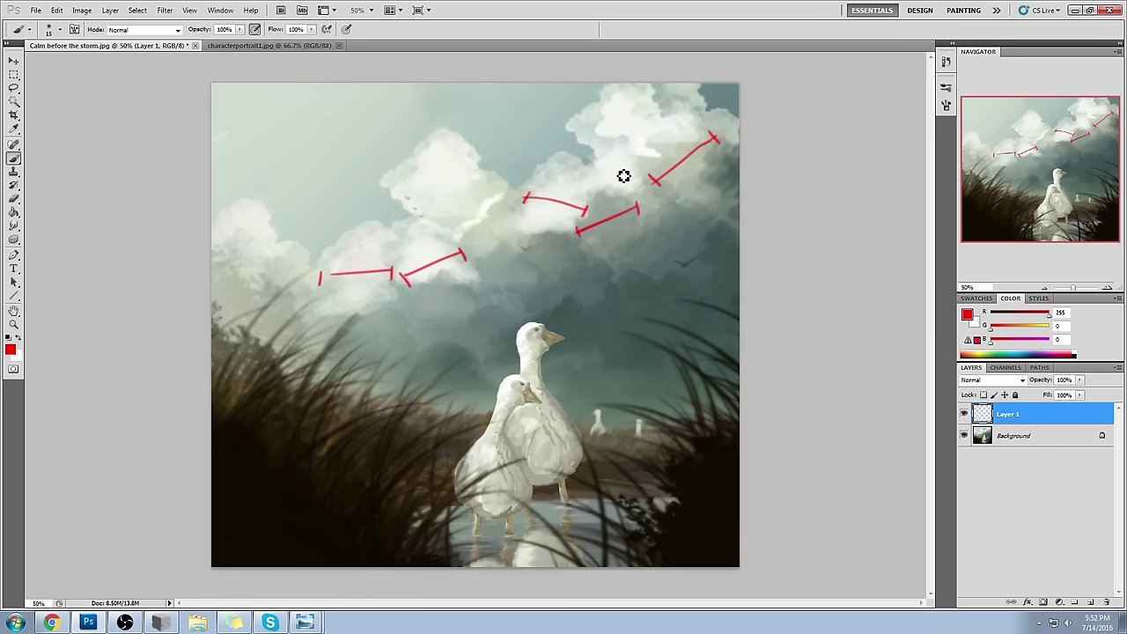
key(ctrl+z)
key(ctrl+alt+z)
key(ctrl+alt+z)
key(ctrl+alt+z)
key(ctrl+alt+z)
key(ctrl+alt+z)
key(ctrl+alt+z)
key(ctrl+alt+z)
key(ctrl+alt+z)
key(ctrl+alt+z)
key(ctrl+alt+z)
key(ctrl+alt+z)
key(ctrl+alt+z)
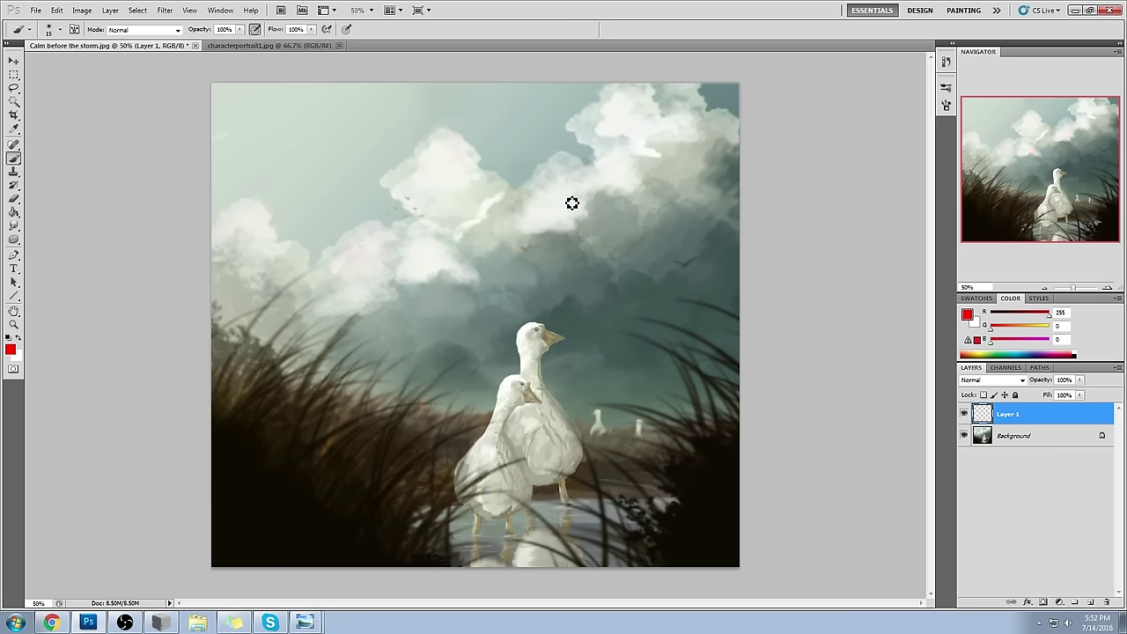
right_click(603, 202)
click(736, 495)
click(870, 383)
- At 300 px, sample grey-green from the clouds and paint strokes onto the right-hand clouds
key(bracketright)
key(bracketright)
key(bracketright)
alt+click(634, 200)
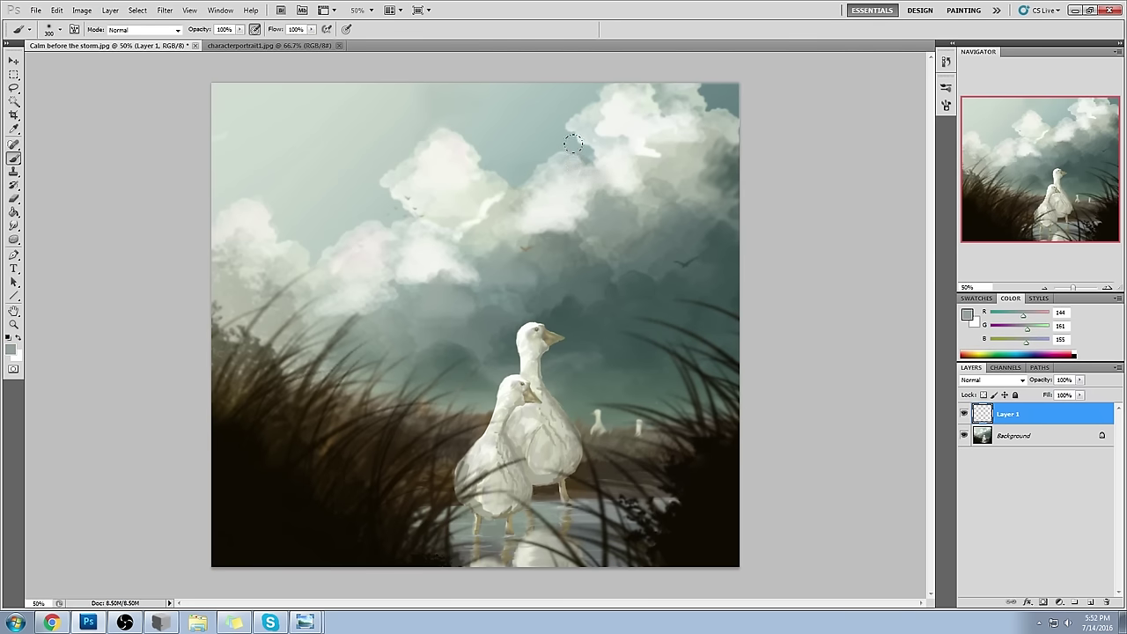
click(1039, 623)
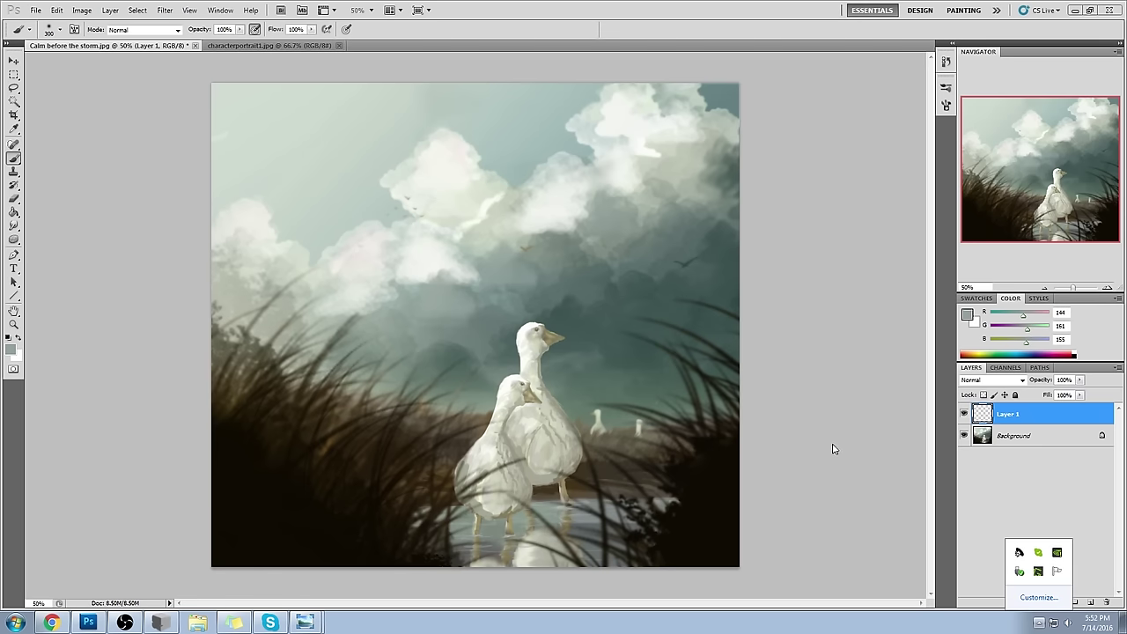
click(841, 399)
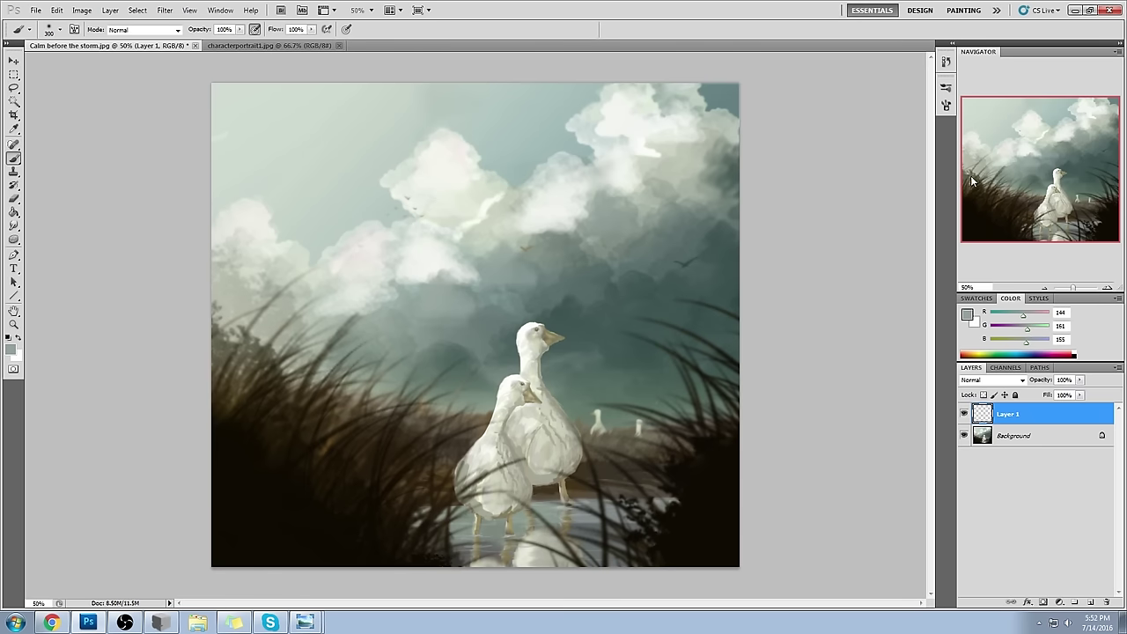
alt+click(583, 214)
mouse_move(559, 189)
mouse_down()
mouse_move(568, 207)
mouse_move(551, 181)
mouse_move(513, 179)
mouse_up()
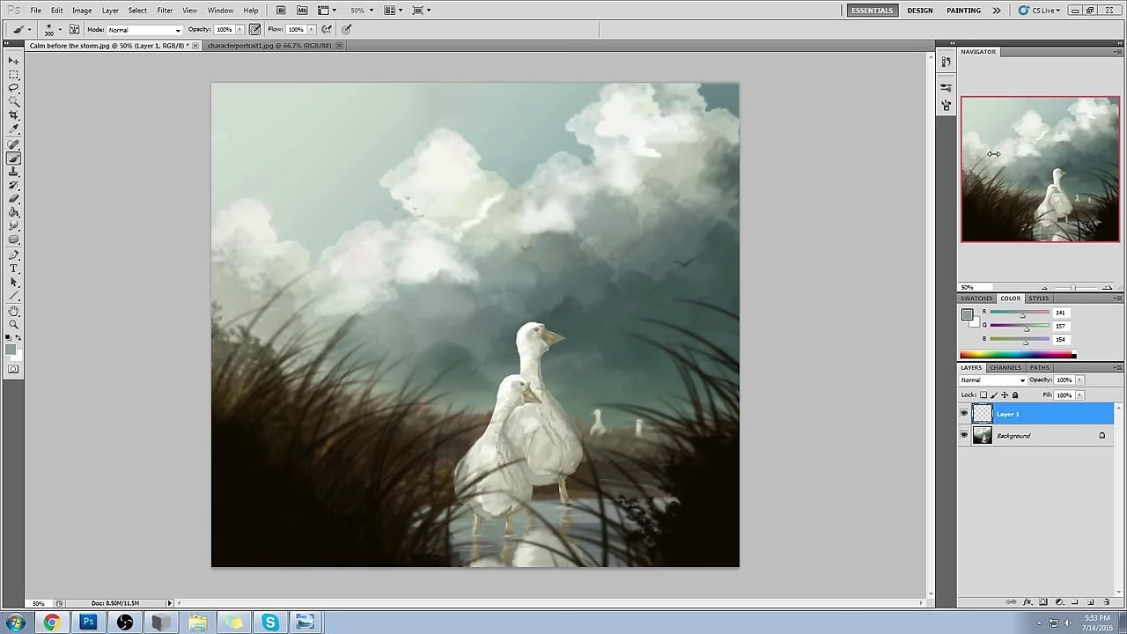
- Soften the right-hand cloud, darken the central cloud edge, and paint a near-white streak along it
mouse_move(556, 194)
mouse_down()
mouse_move(536, 192)
mouse_move(564, 215)
mouse_up()
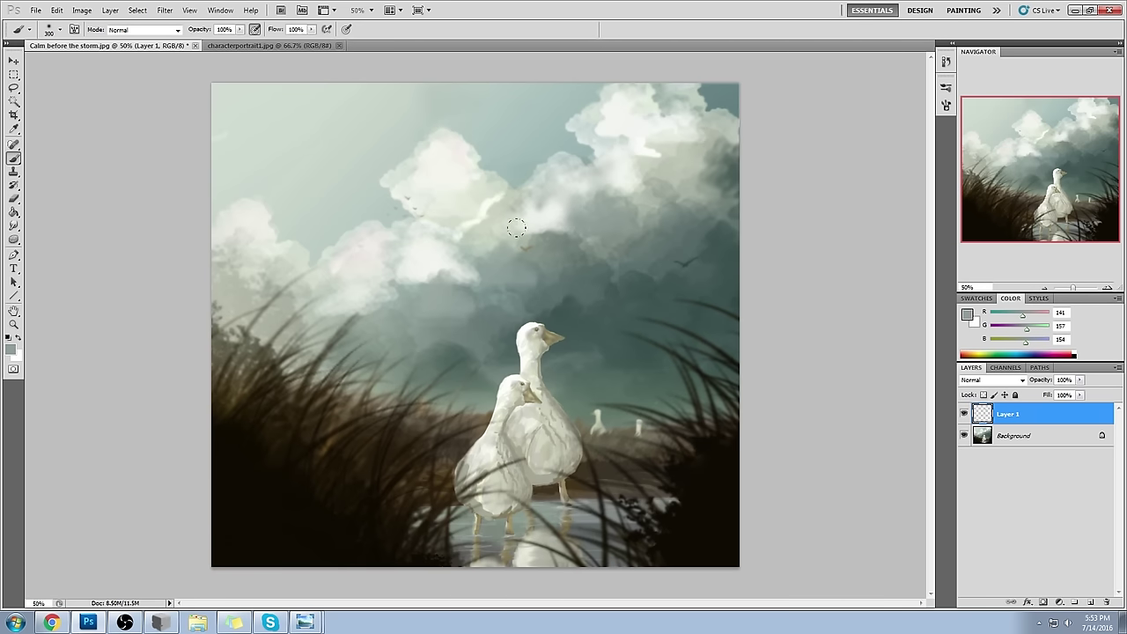
alt+click(533, 251)
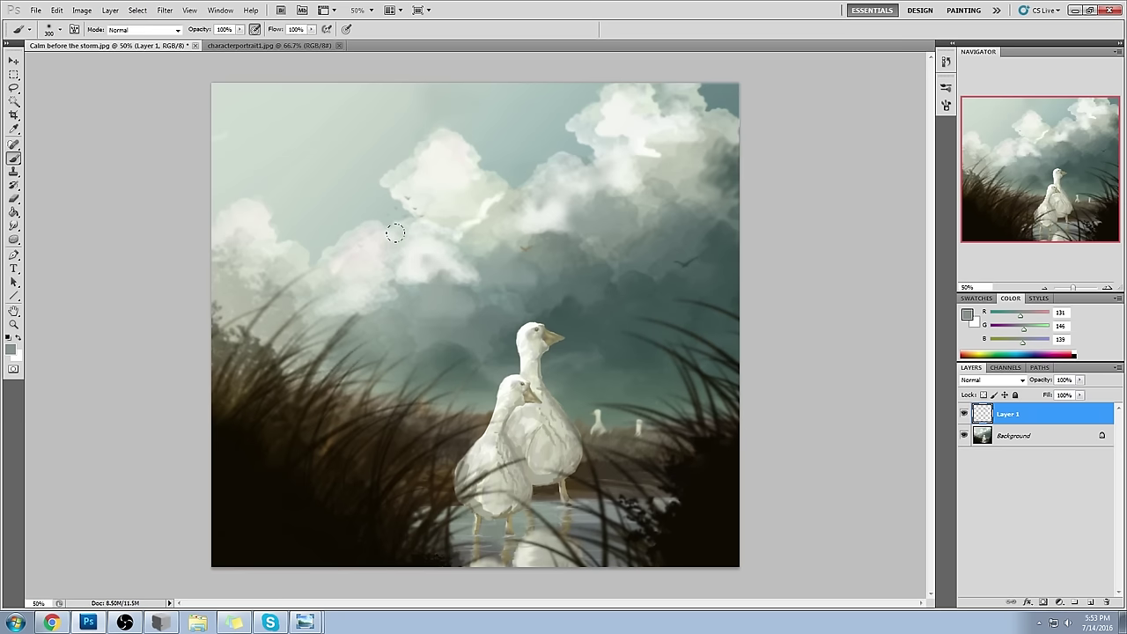
drag(378, 232, 410, 247)
alt+click(456, 260)
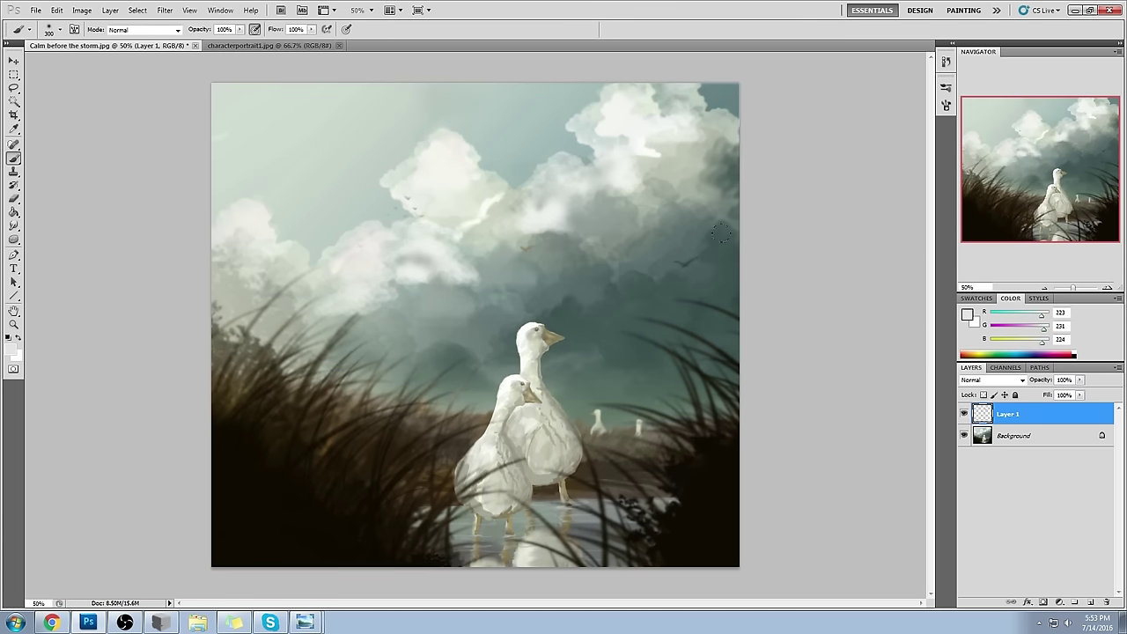
alt+click(440, 238)
drag(456, 236, 500, 201)
key(bracketleft)
key(bracketleft)
key(bracketleft)
key(bracketleft)
key(bracketleft)
key(bracketleft)
key(bracketleft)
key(bracketright)
key(bracketright)
key(bracketright)
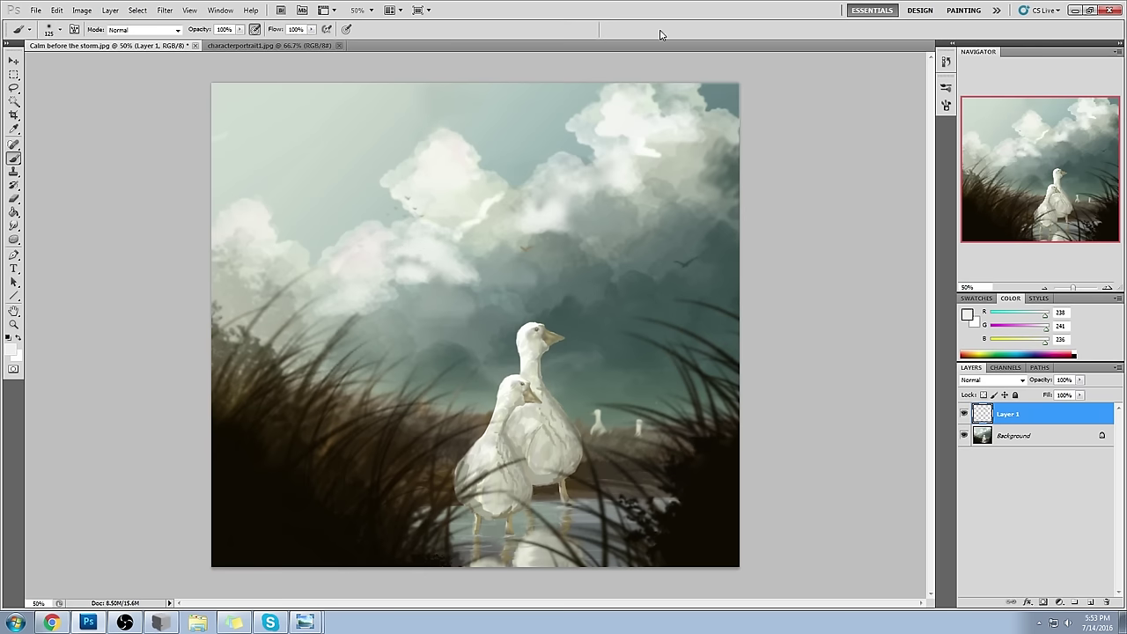
- Sample several cloud tones, dab light paint on the upper-right clouds, pick darker teal, add Layer 2
alt+click(560, 205)
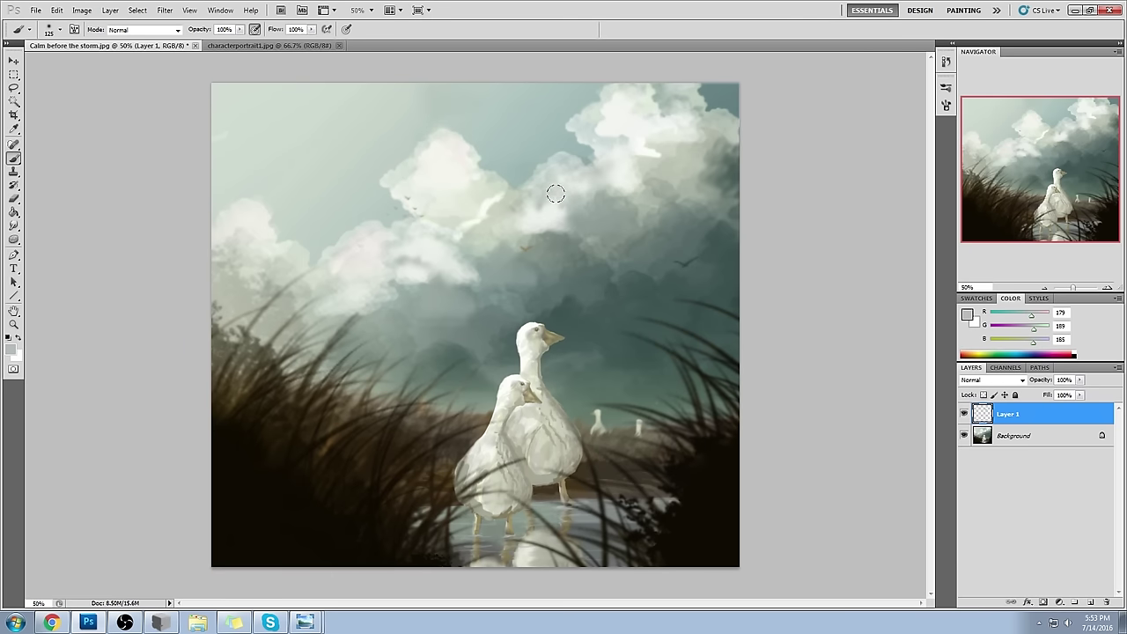
alt+click(539, 204)
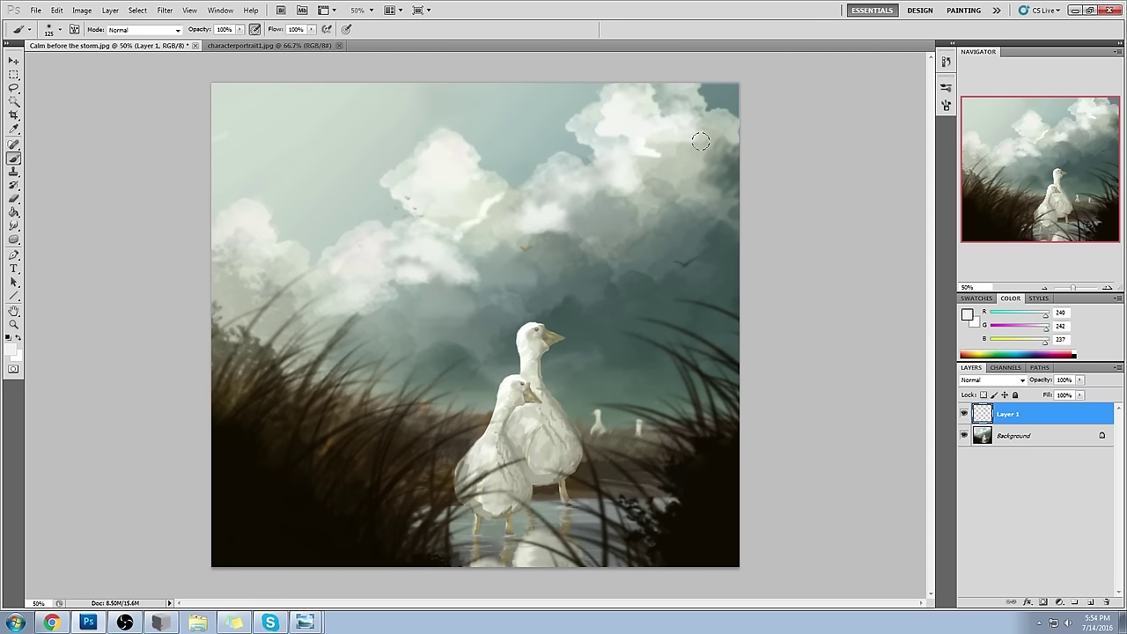
alt+click(488, 188)
alt+click(500, 202)
alt+click(482, 185)
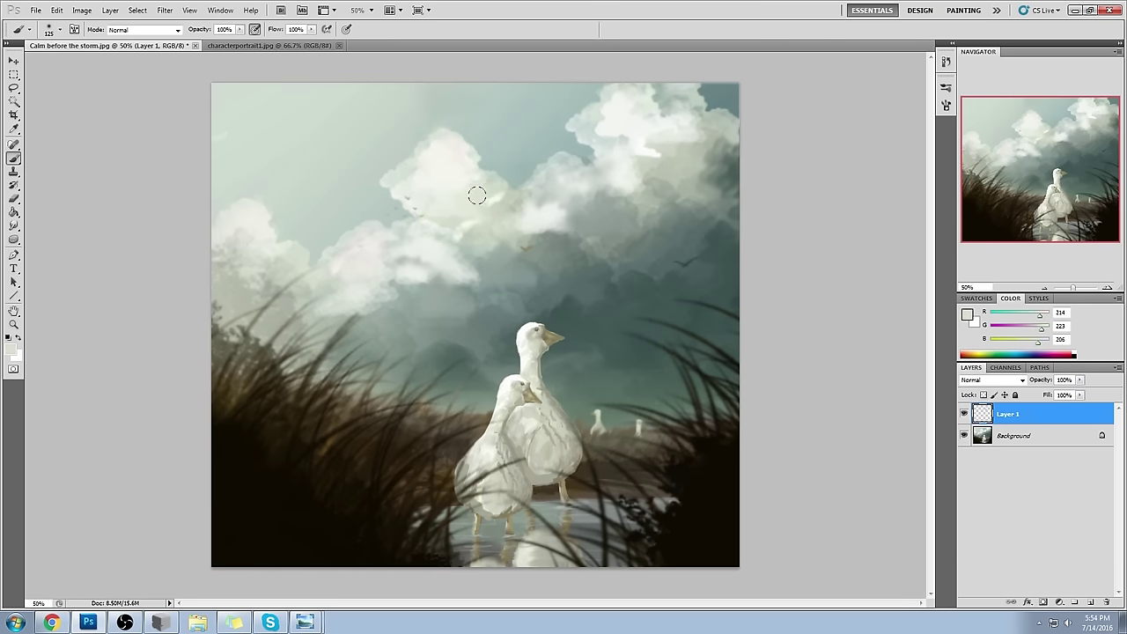
alt+click(458, 216)
click(538, 204)
alt+click(447, 217)
alt+click(571, 236)
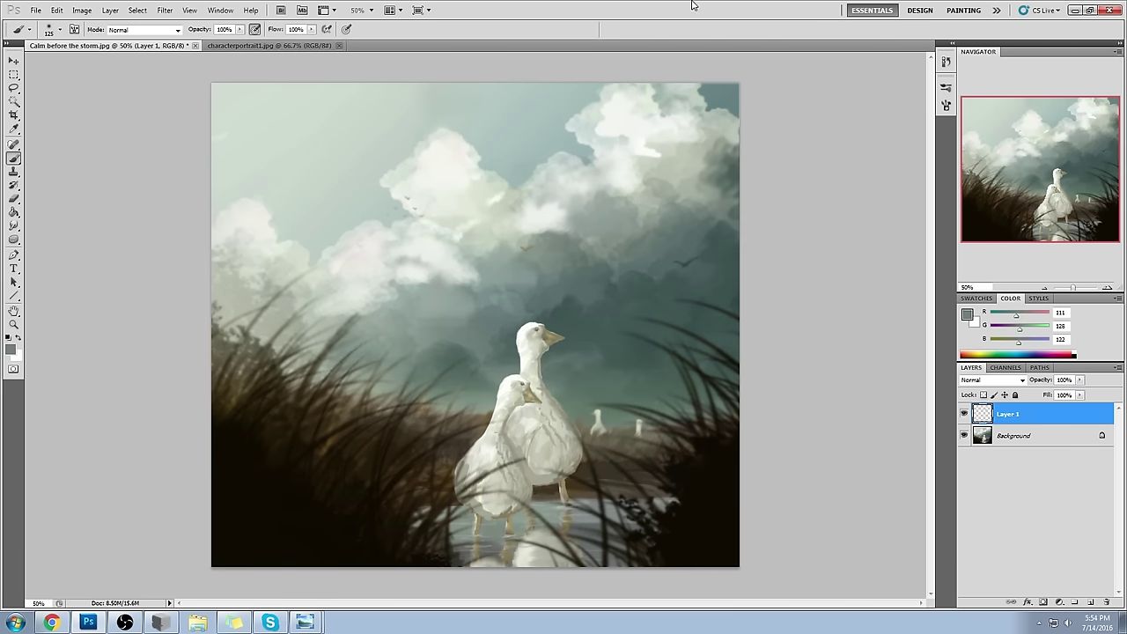
click(1090, 600)
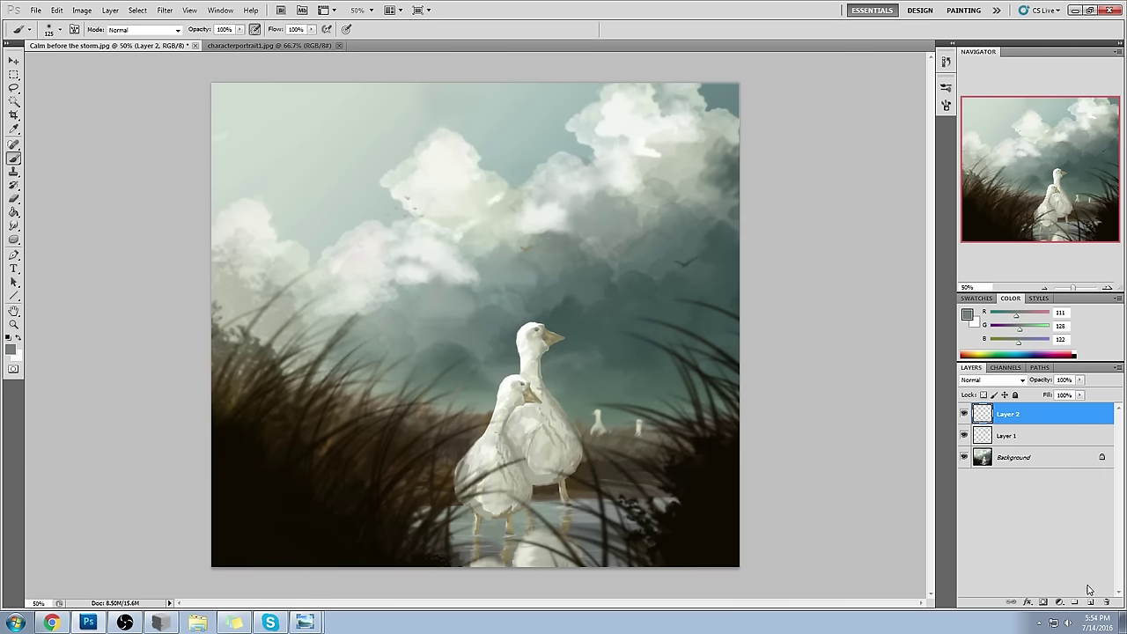
- Pick a light neutral grey foreground and Paint Bucket-fill Layer 2 with it
key(i)
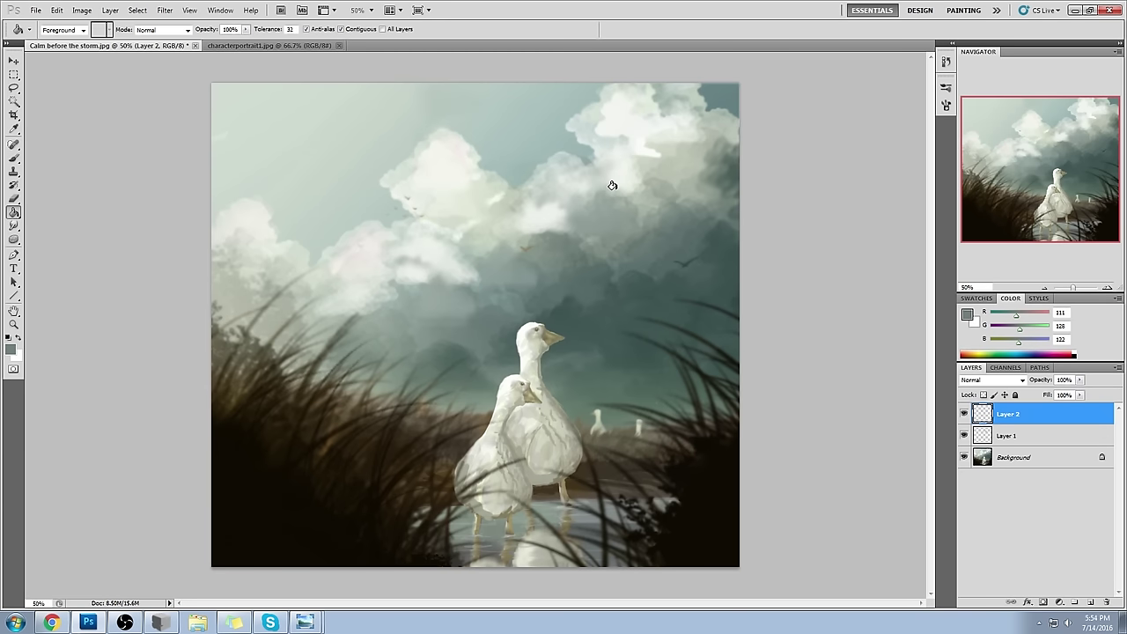
click(968, 314)
click(737, 194)
drag(737, 194, 666, 189)
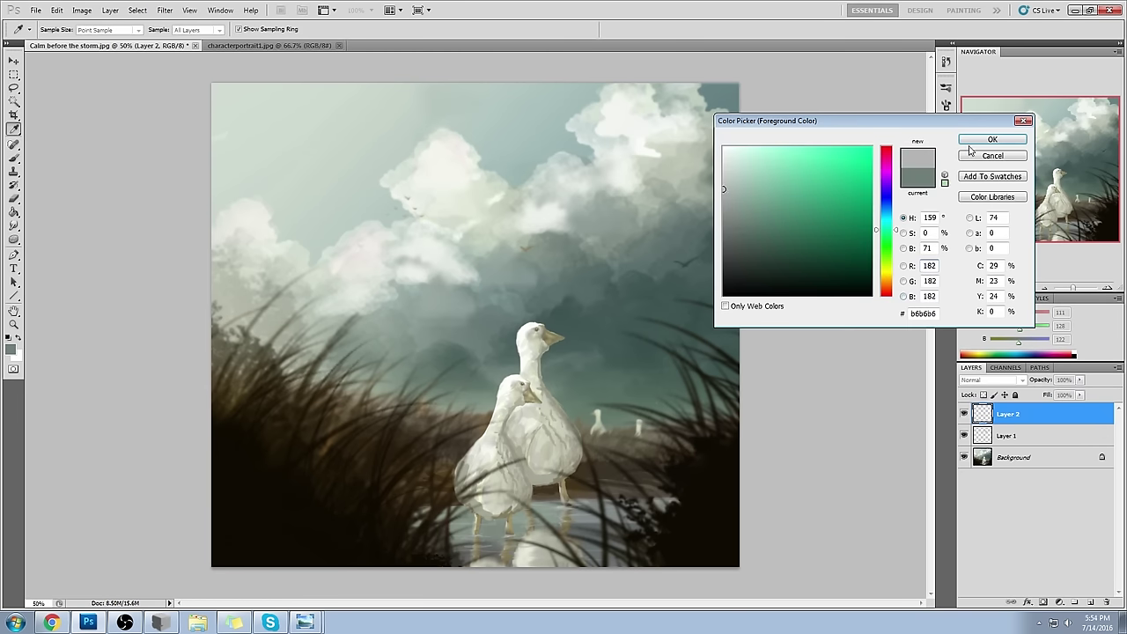
drag(820, 168, 664, 173)
click(1015, 139)
key(g)
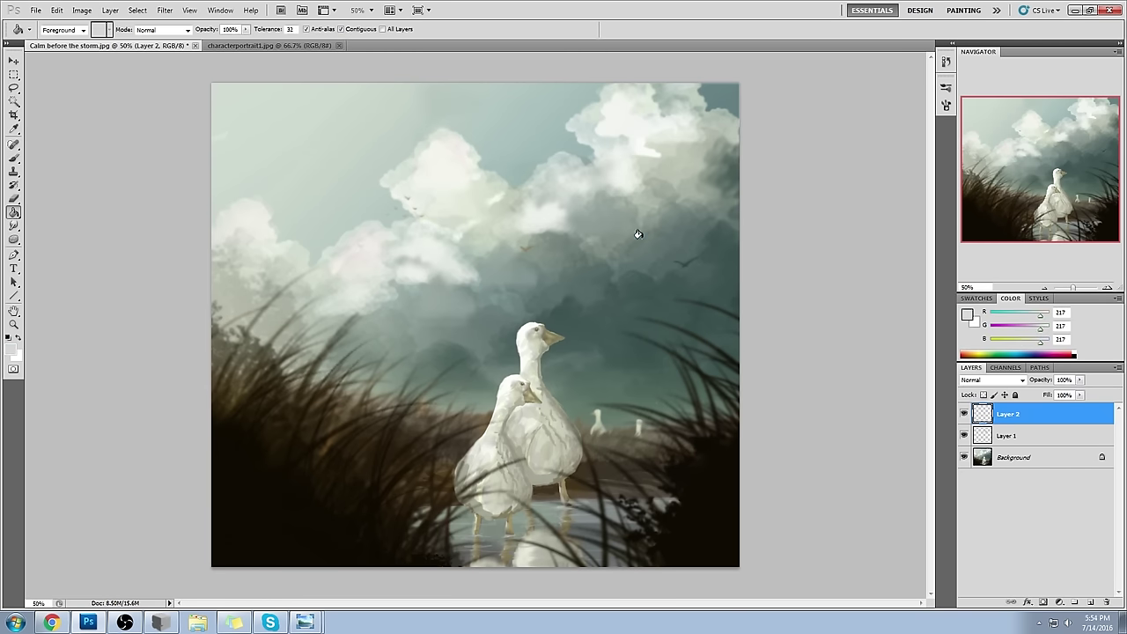
click(684, 237)
- Add an empty Layer 3, then lower Layer 2's saturation to -20 with Hue/Saturation
click(1091, 602)
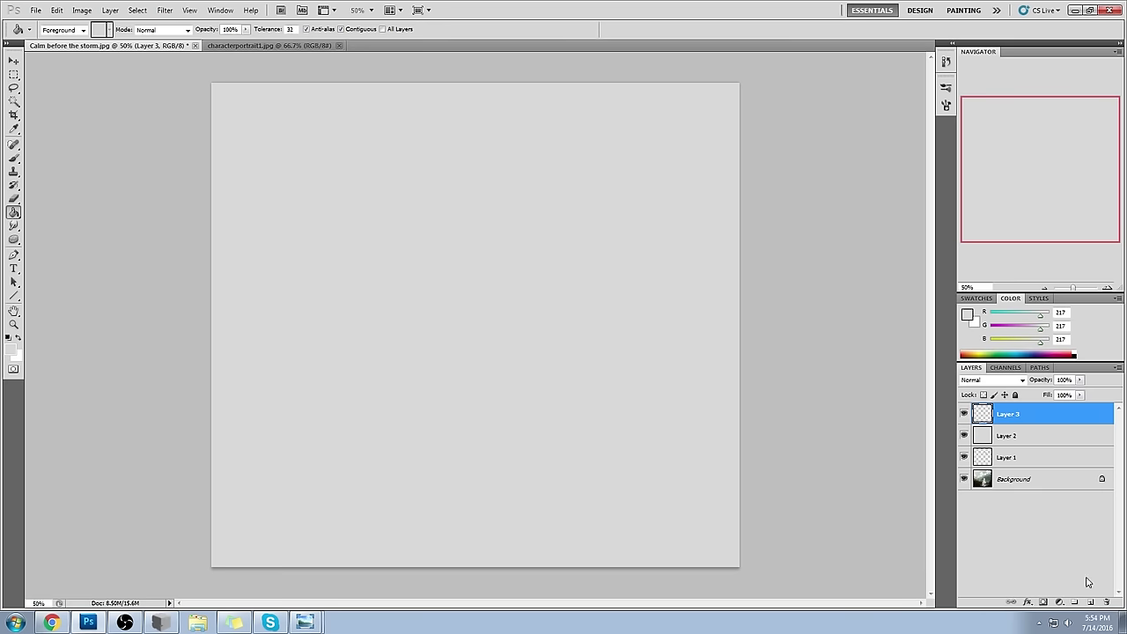
click(1052, 436)
key(ctrl+u)
drag(780, 186, 770, 227)
click(896, 97)
- Make Layer 3 active and lasso a cloud-shaped selection in the canvas centre
key(g)
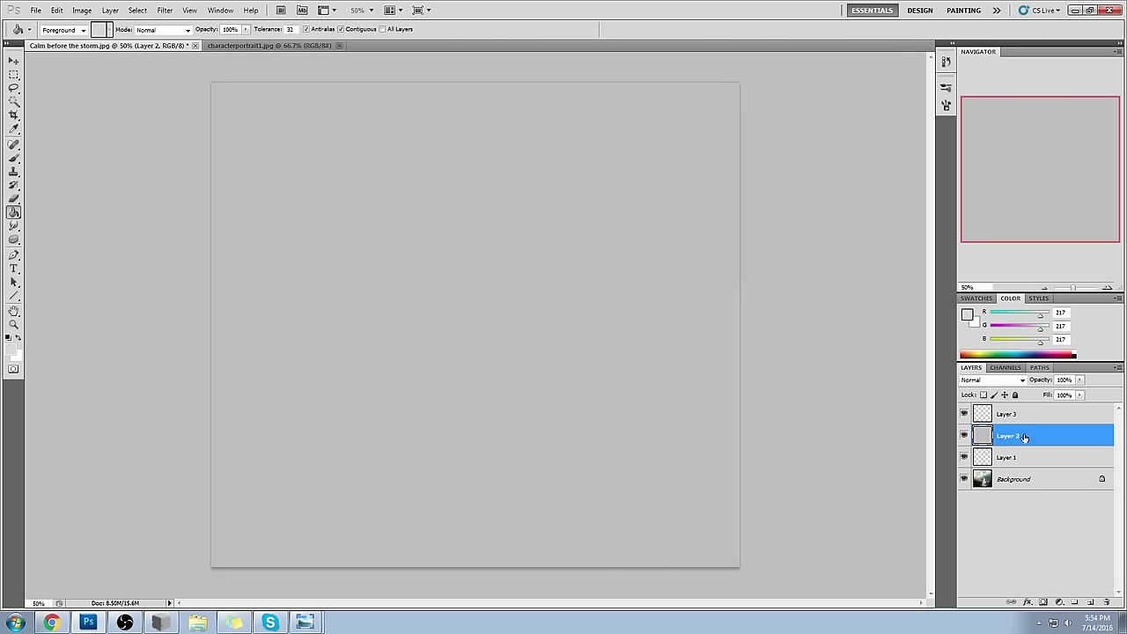
click(1027, 416)
key(l)
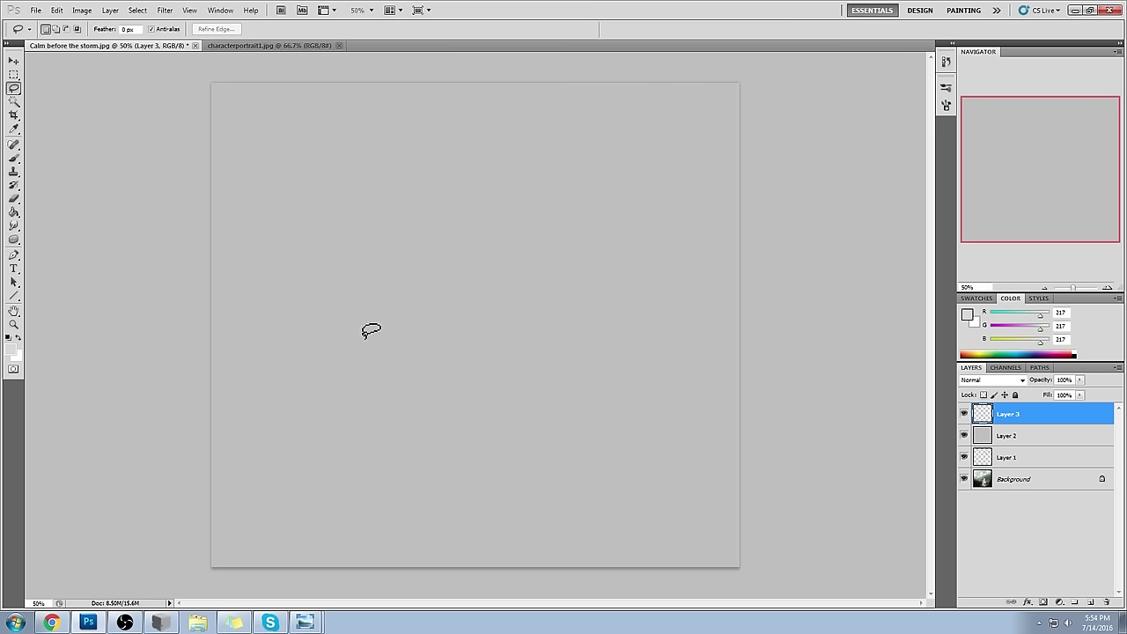
mouse_move(363, 407)
mouse_down()
mouse_move(429, 304)
mouse_move(433, 264)
mouse_move(405, 236)
mouse_move(422, 164)
mouse_move(483, 158)
mouse_move(569, 218)
mouse_move(568, 274)
mouse_move(601, 280)
mouse_move(656, 356)
mouse_move(694, 366)
mouse_move(705, 401)
mouse_move(673, 422)
mouse_move(586, 434)
mouse_move(402, 438)
mouse_move(354, 414)
mouse_up()
- Fill the cloud selection solid 165 mid grey with a 1000 px brush, then deselect
key(b)
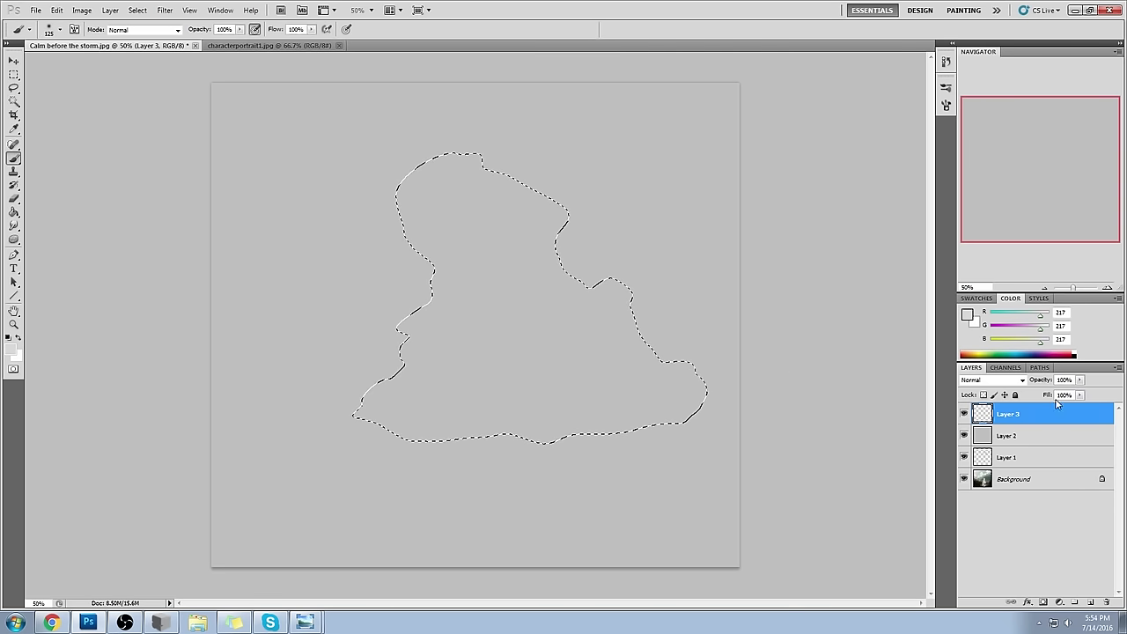
alt+click(723, 322)
key(i)
click(968, 314)
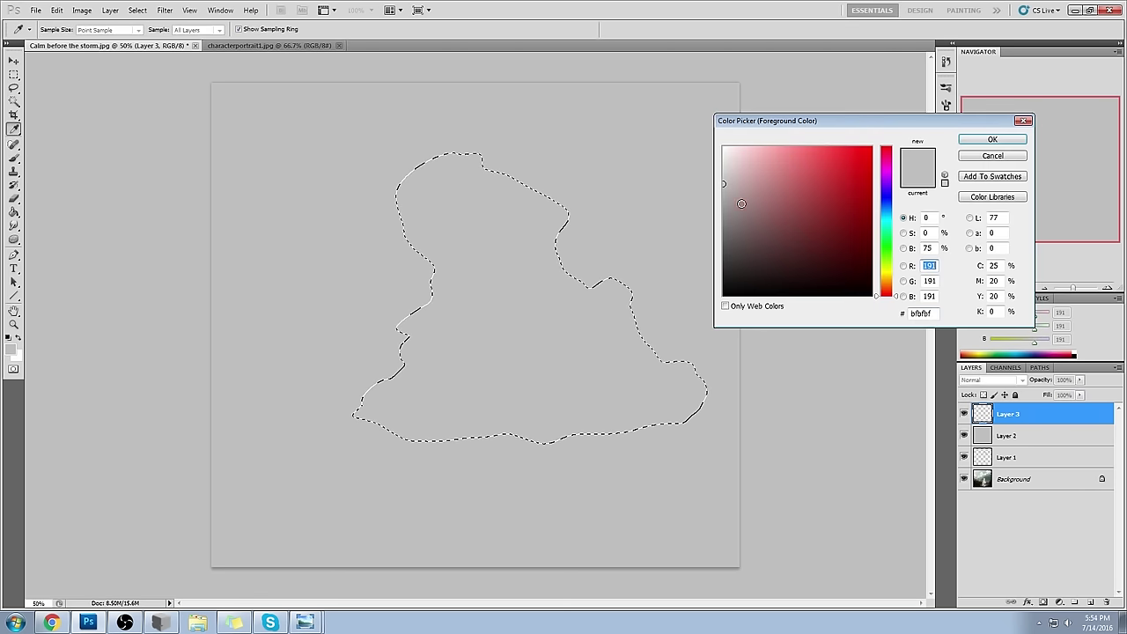
key(Return)
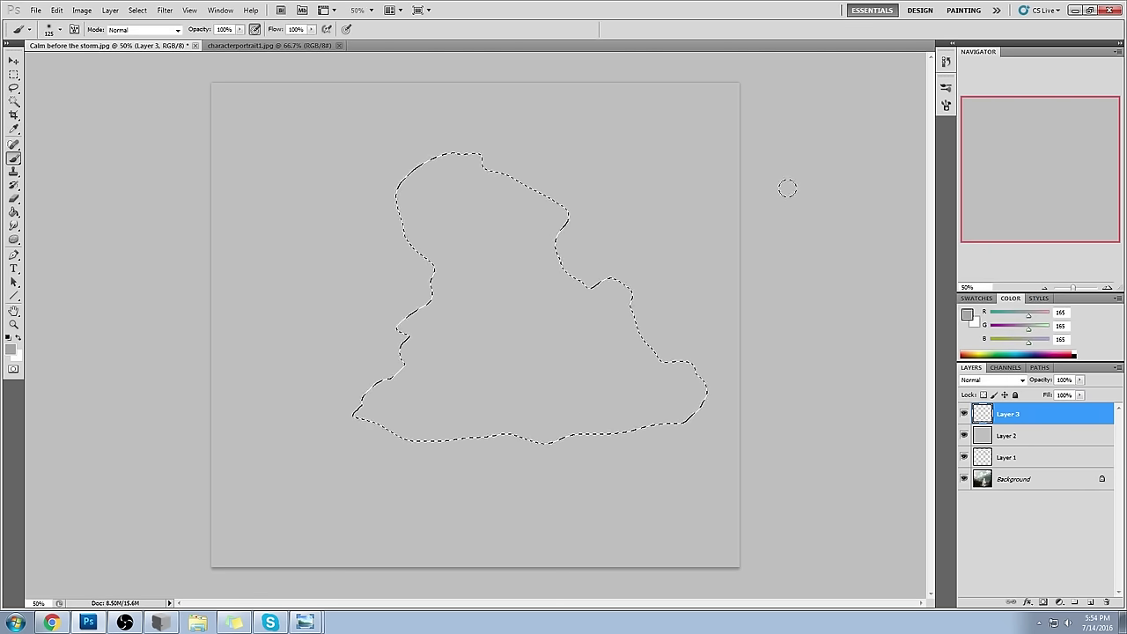
key(bracketright)
key(bracketright)
key(bracketright)
key(bracketright)
key(bracketright)
key(bracketright)
key(bracketright)
key(bracketright)
key(bracketright)
key(bracketright)
key(bracketright)
drag(642, 341, 564, 339)
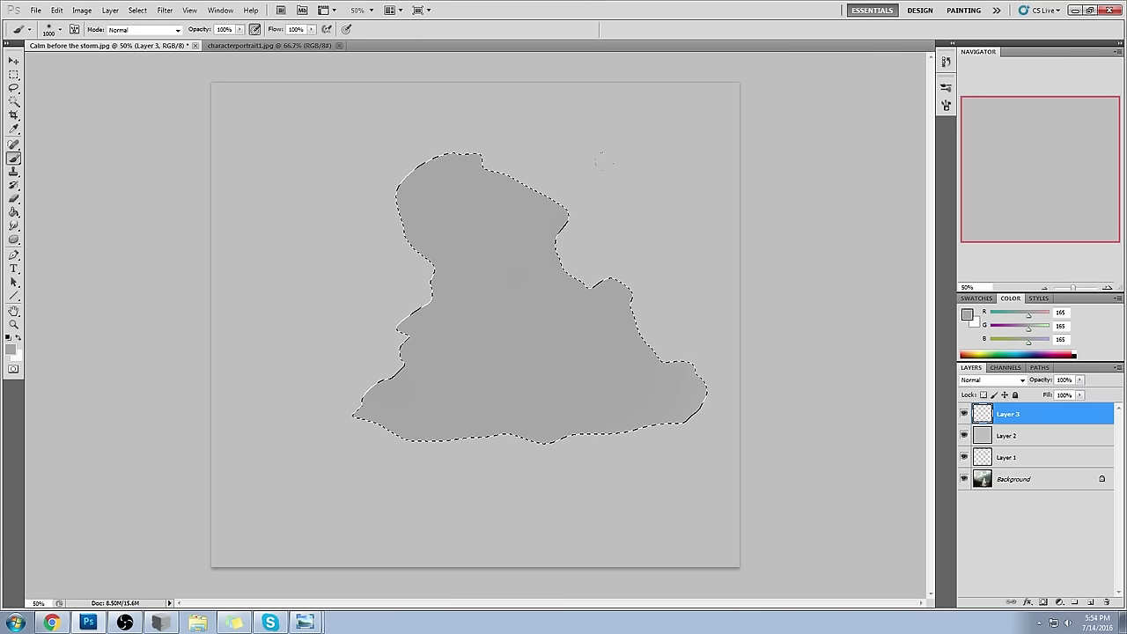
key(ctrl+d)
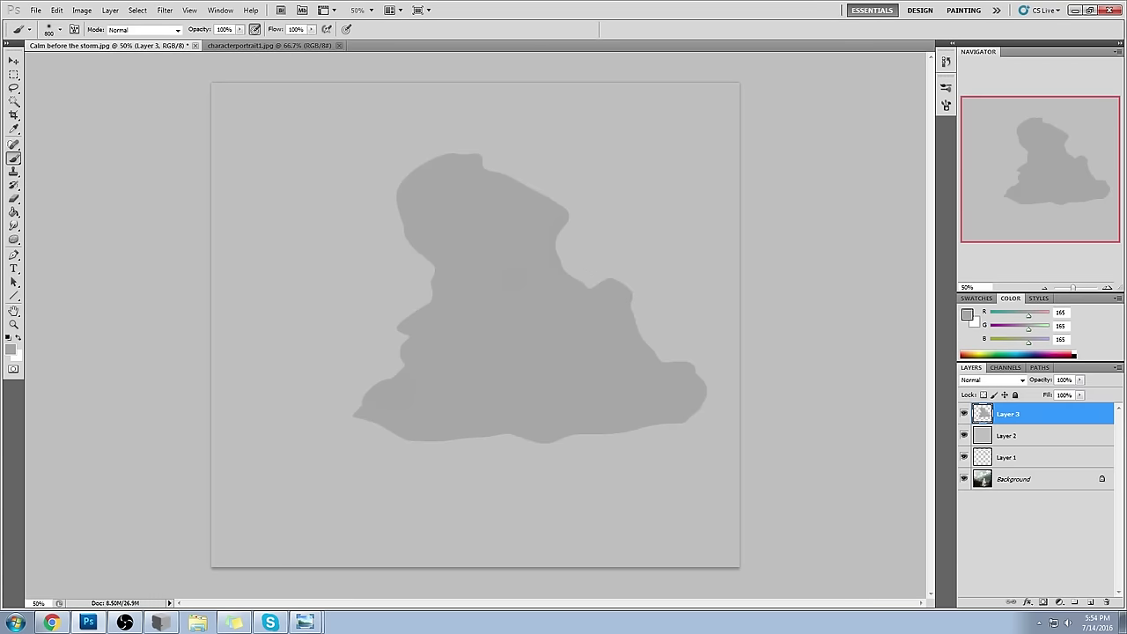
- Lock Layer 3's transparent pixels and paint lighter 191 grey spots on the cloud's top-left
alt+click(604, 134)
click(393, 136)
click(402, 141)
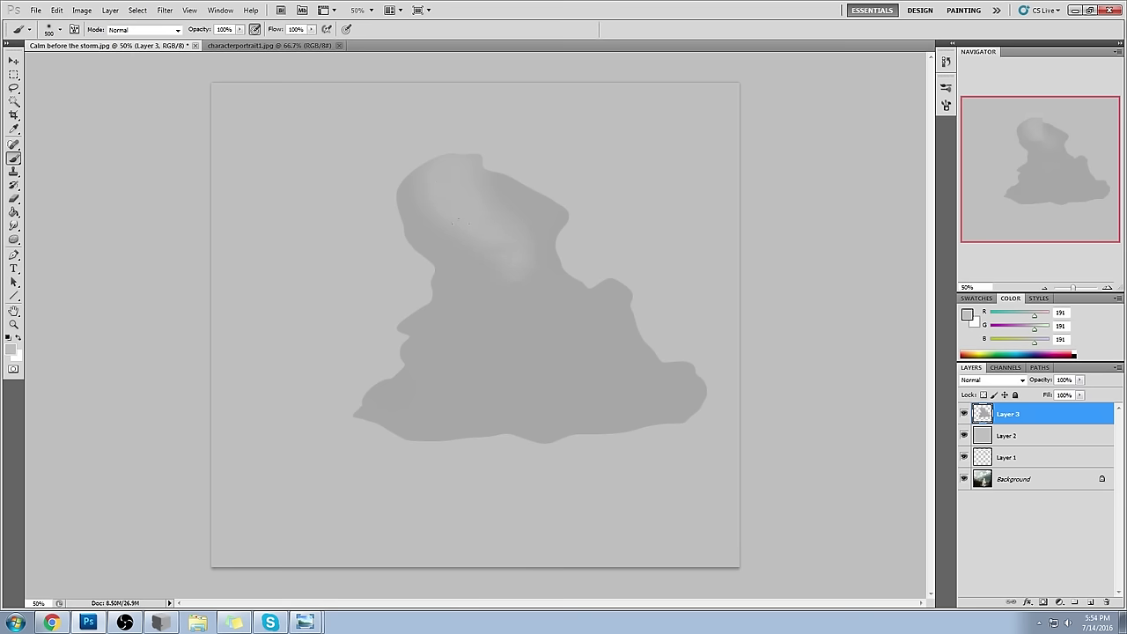
alt+click(473, 197)
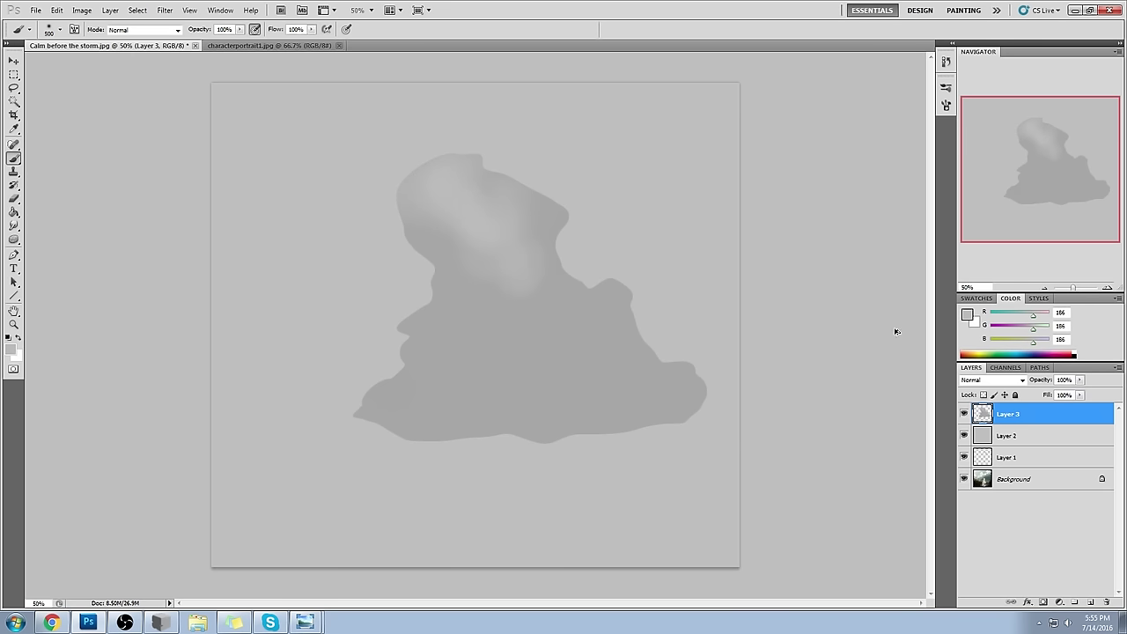
click(984, 395)
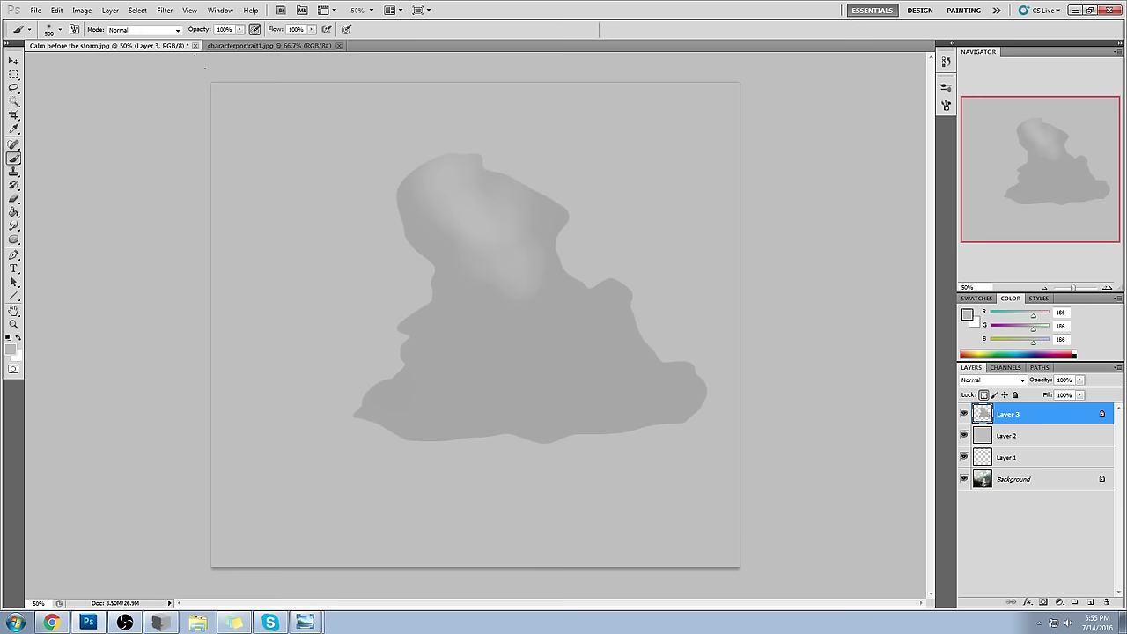
click(349, 179)
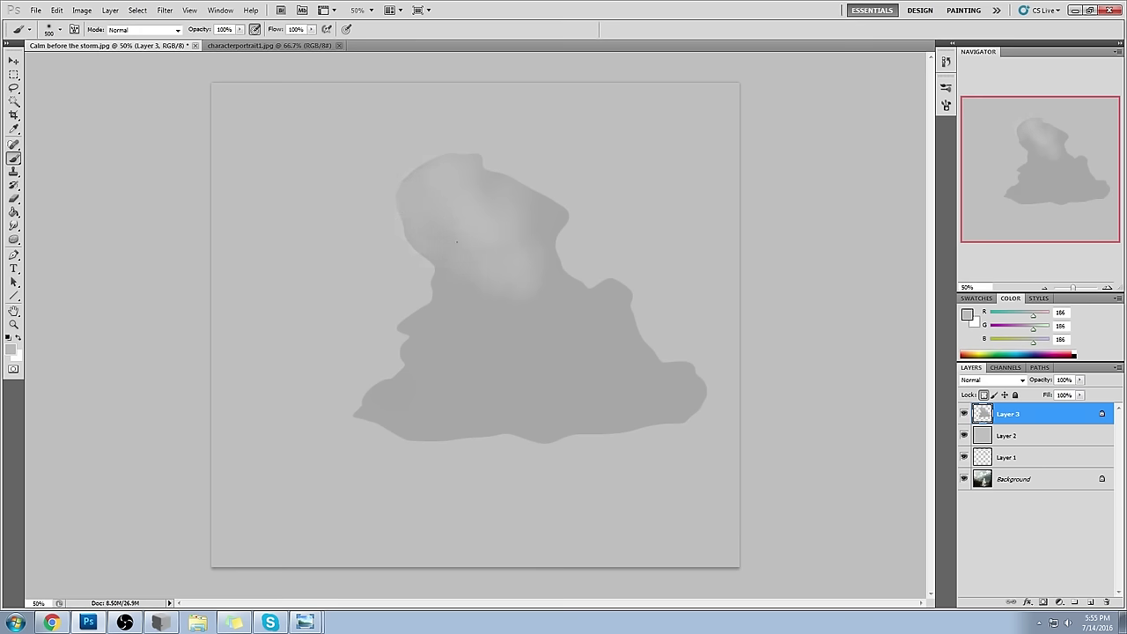
- Shade the cloud's right side and bottom and left edges with a darker 131 grey
click(968, 314)
mouse_move(767, 244)
mouse_down()
mouse_move(728, 202)
mouse_move(707, 219)
mouse_up()
click(969, 141)
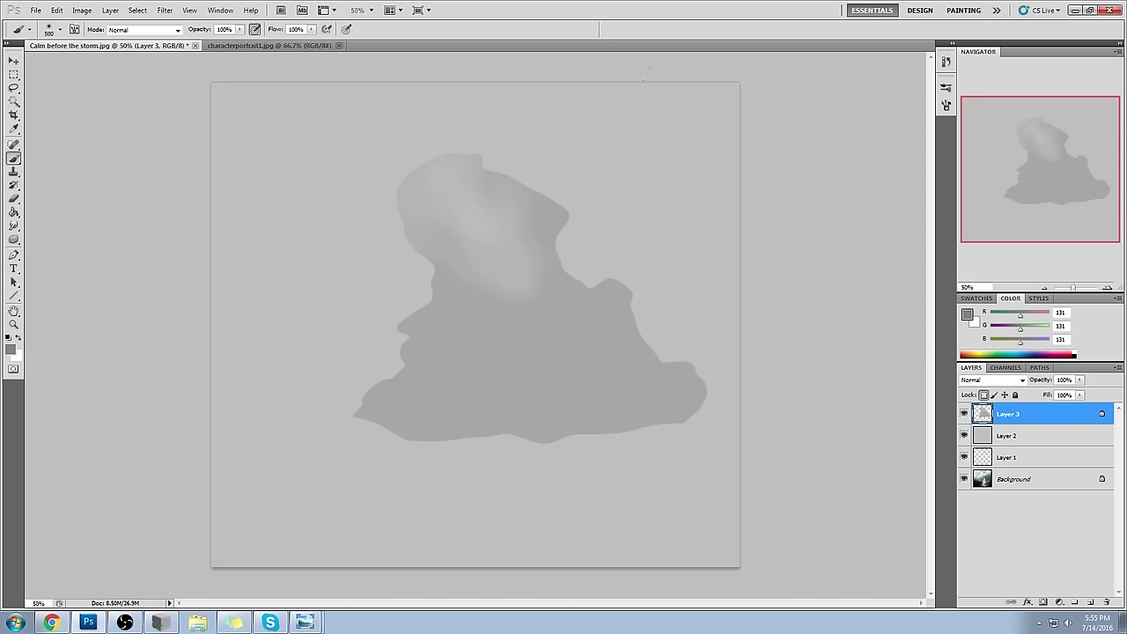
mouse_move(433, 116)
mouse_down()
mouse_move(542, 212)
mouse_move(581, 295)
mouse_move(573, 240)
mouse_up()
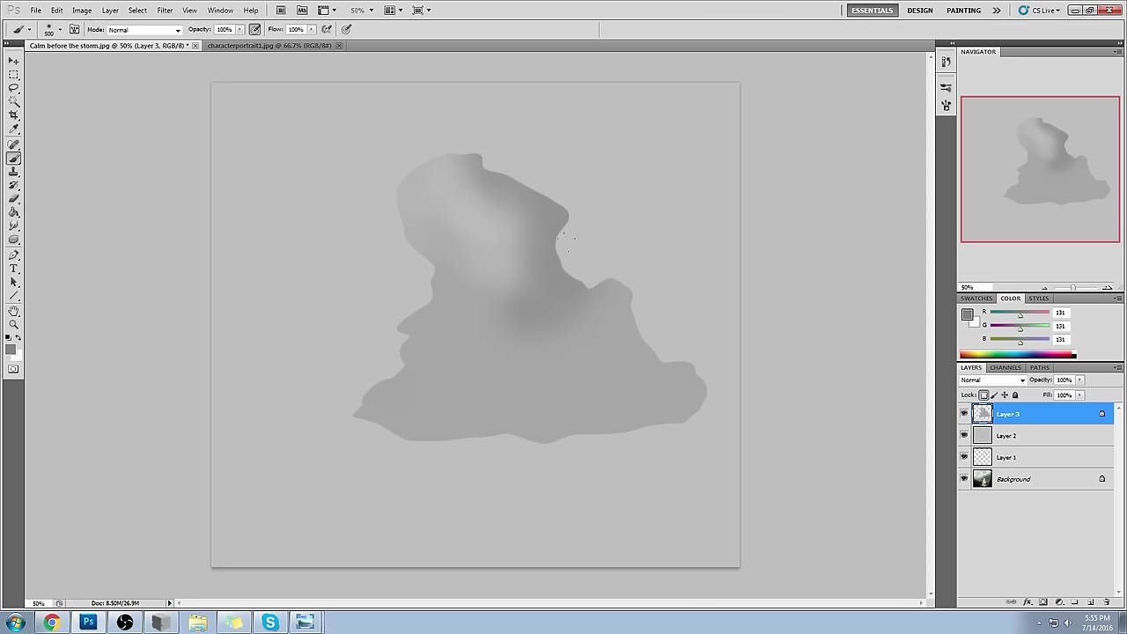
mouse_move(656, 339)
mouse_down()
mouse_move(597, 393)
mouse_move(509, 421)
mouse_move(248, 433)
mouse_move(343, 266)
mouse_up()
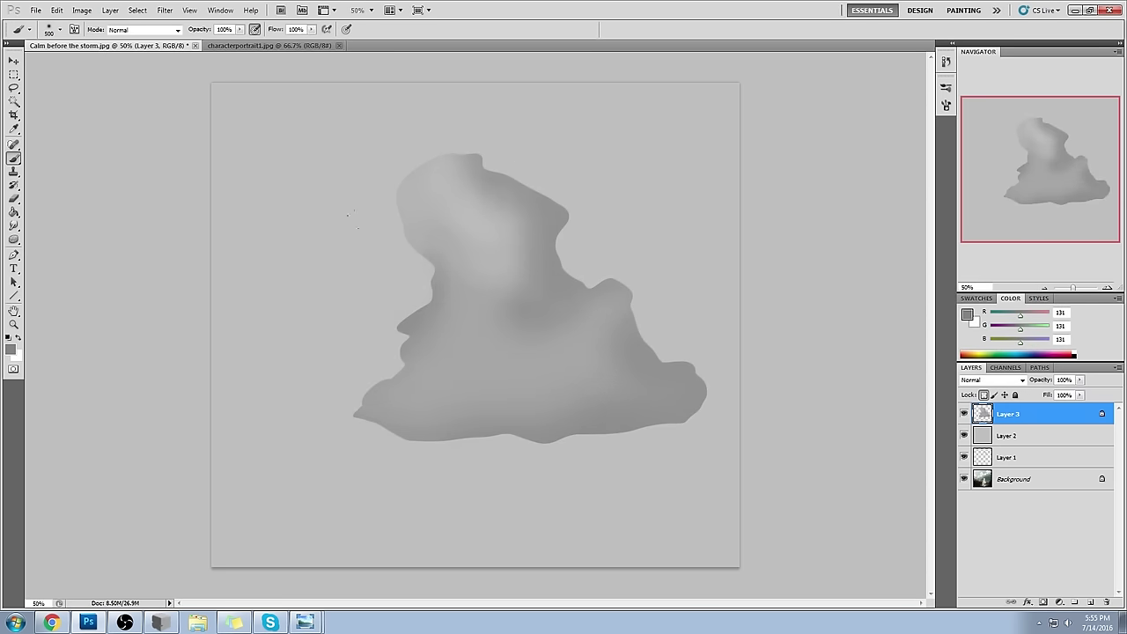
- Darken small patches in the lighter band and lower area with sampled greys, then deselect
alt+click(491, 208)
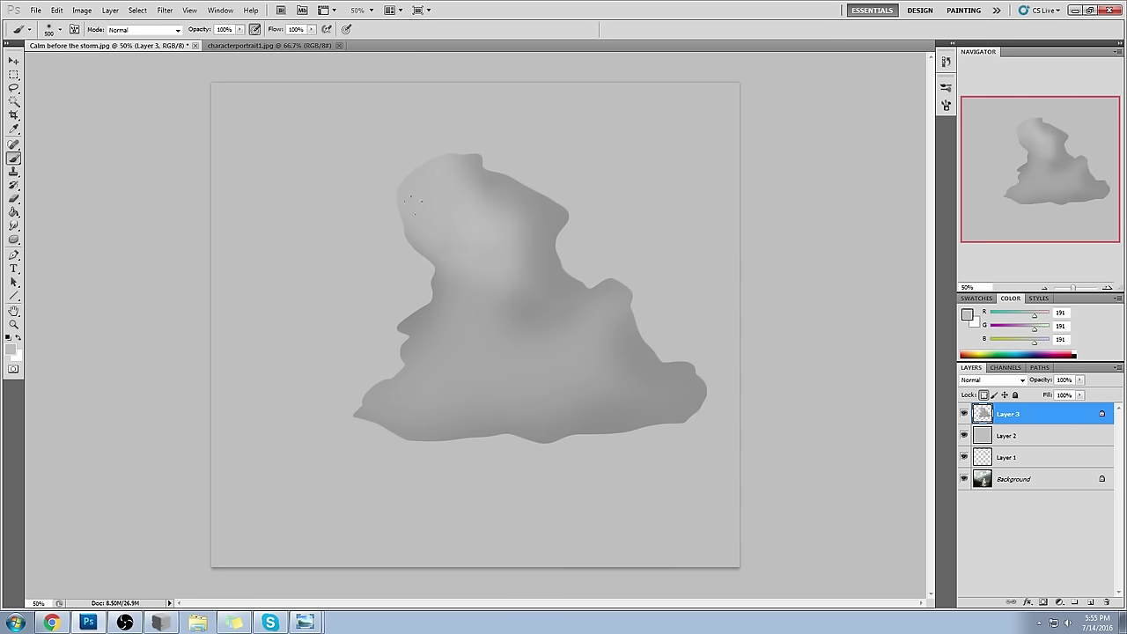
alt+click(490, 159)
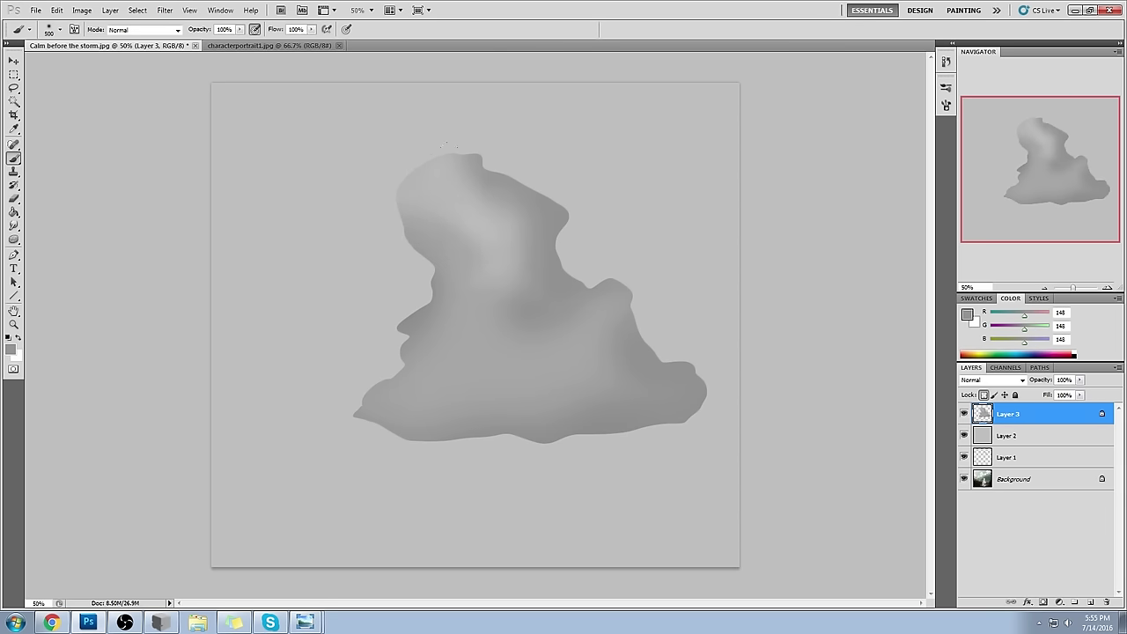
drag(477, 215, 474, 262)
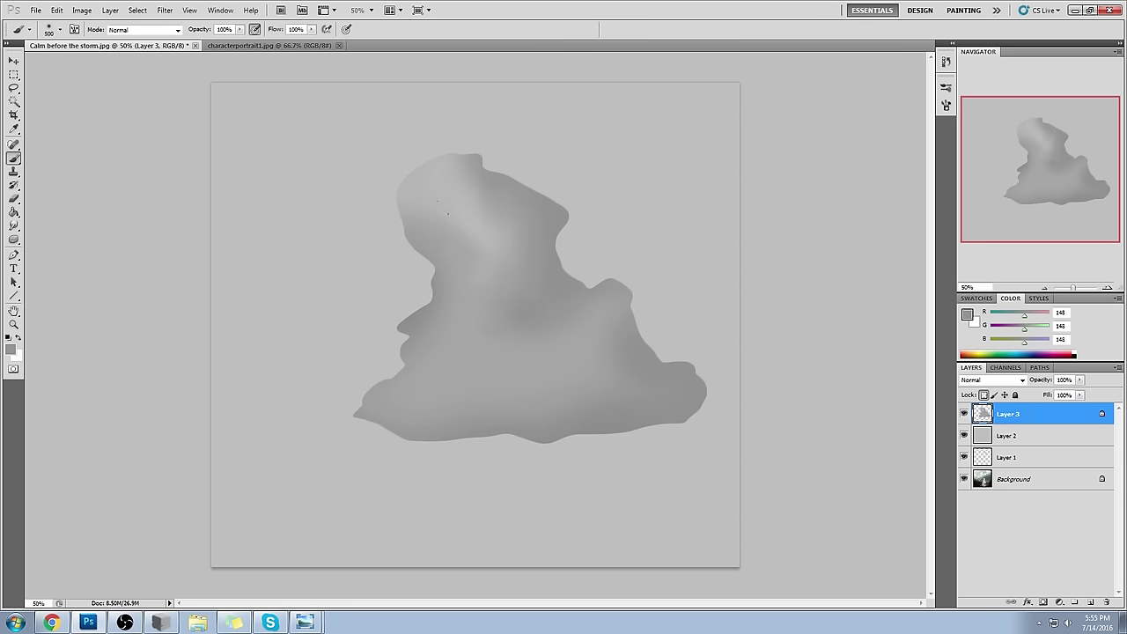
alt+click(471, 201)
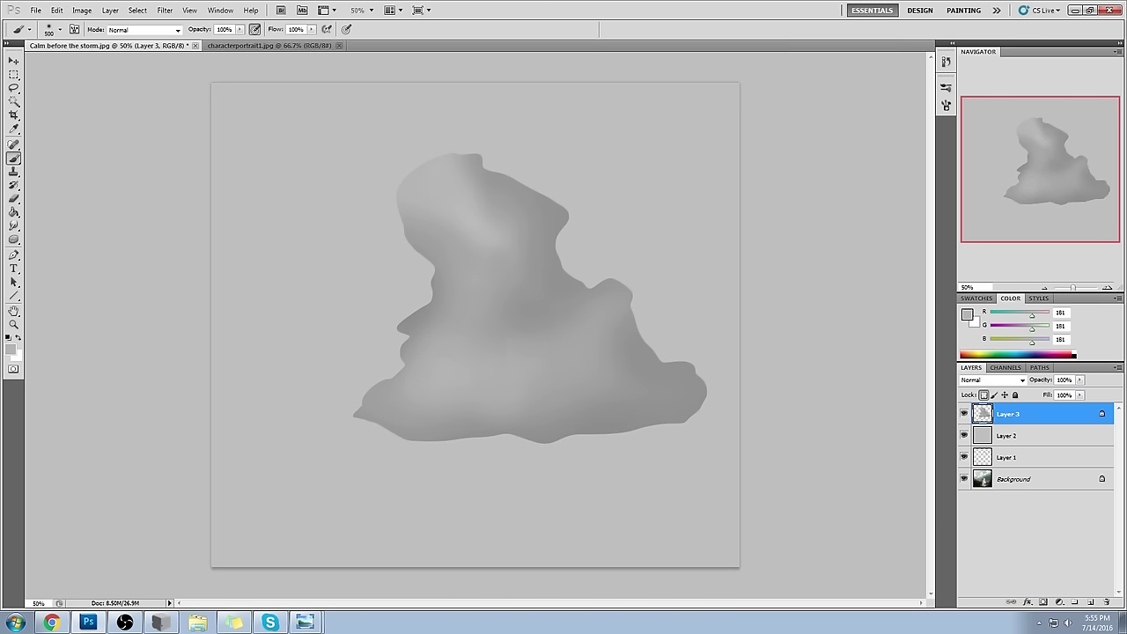
alt+click(543, 301)
drag(496, 315, 481, 361)
alt+click(473, 346)
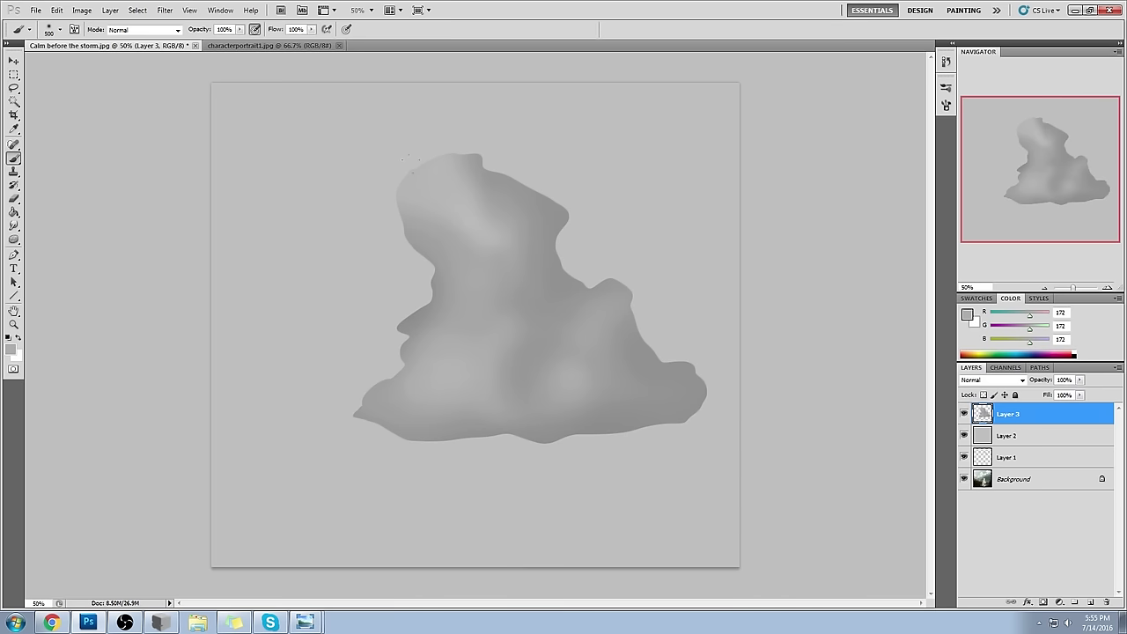
key(m)
right_click(467, 217)
click(499, 225)
- Smear the cloud's top, left and right-bump edges with a 45 px Smudge brush
key(b)
key(r)
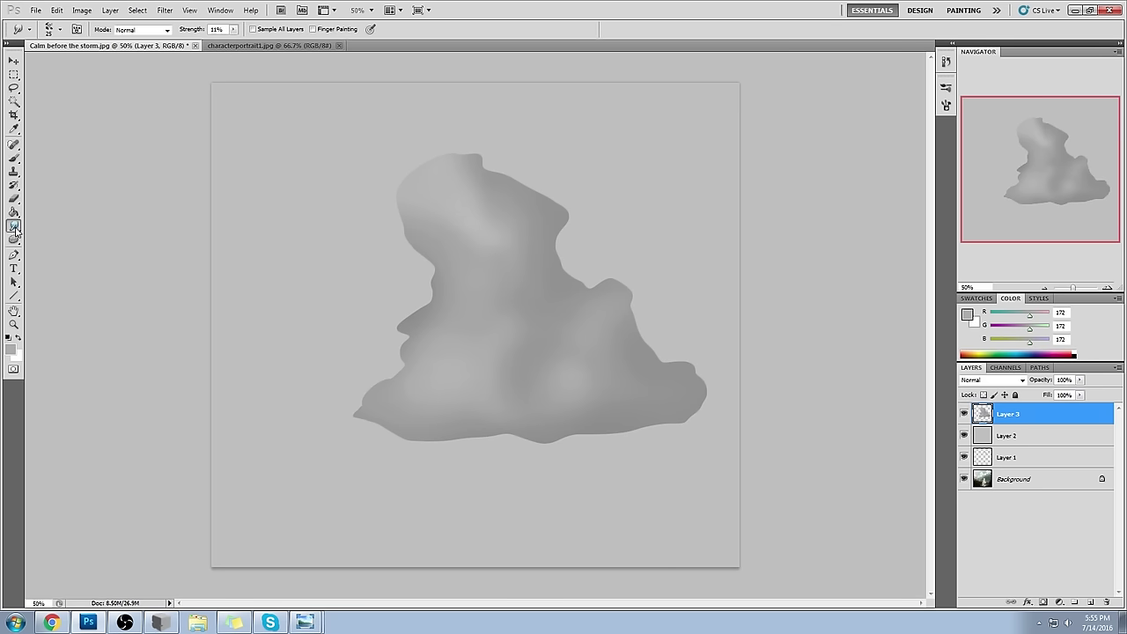
right_click(13, 226)
click(62, 248)
key(bracketright)
key(bracketright)
mouse_move(414, 248)
mouse_down()
mouse_move(402, 201)
mouse_move(443, 164)
mouse_move(476, 161)
mouse_move(564, 221)
mouse_move(557, 260)
mouse_up()
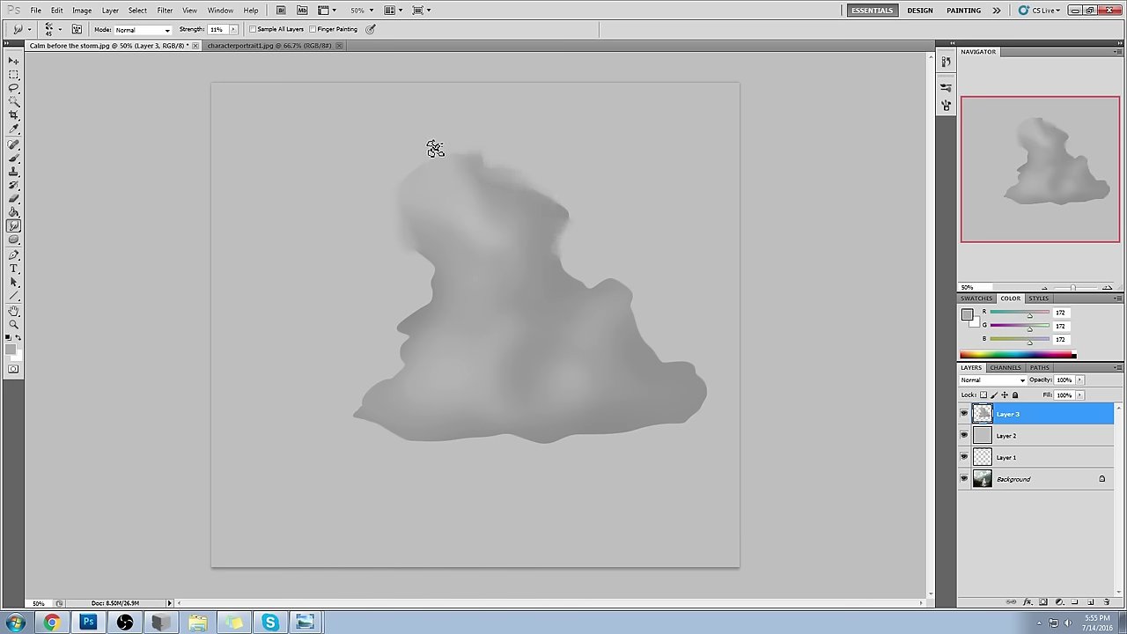
mouse_move(437, 265)
mouse_down()
mouse_move(438, 309)
mouse_move(395, 331)
mouse_move(412, 345)
mouse_move(391, 395)
mouse_move(341, 420)
mouse_move(410, 438)
mouse_up()
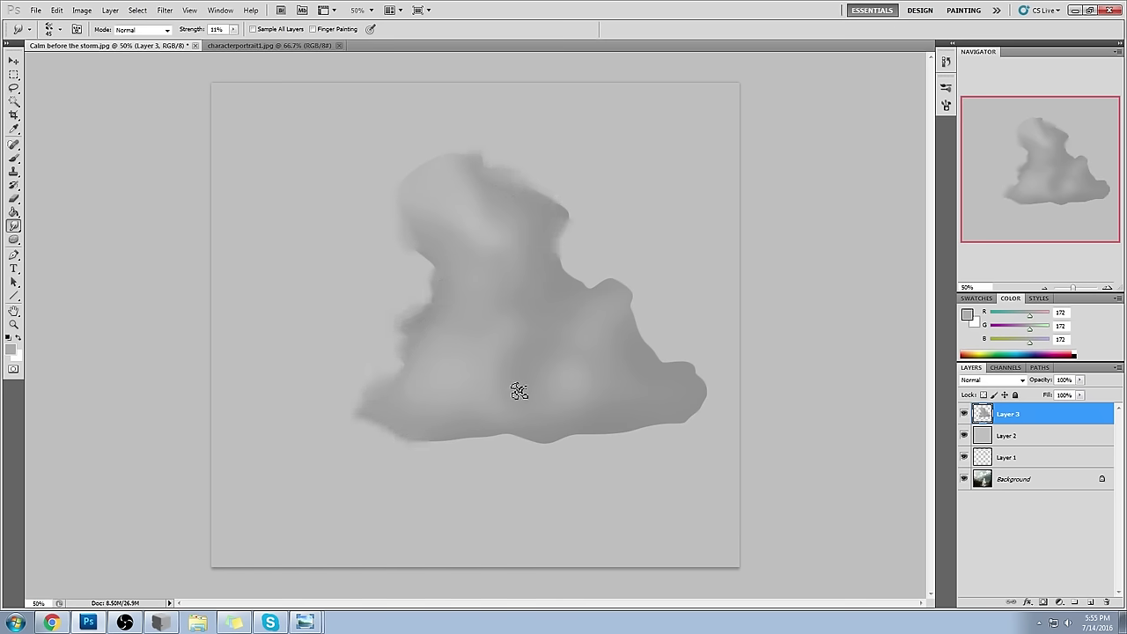
mouse_move(695, 380)
mouse_down()
mouse_move(647, 353)
mouse_move(700, 374)
mouse_move(705, 409)
mouse_move(677, 428)
mouse_move(545, 444)
mouse_up()
- Paint a lighter grey patch on the cloud's middle, then tone it down with 152 grey
key(b)
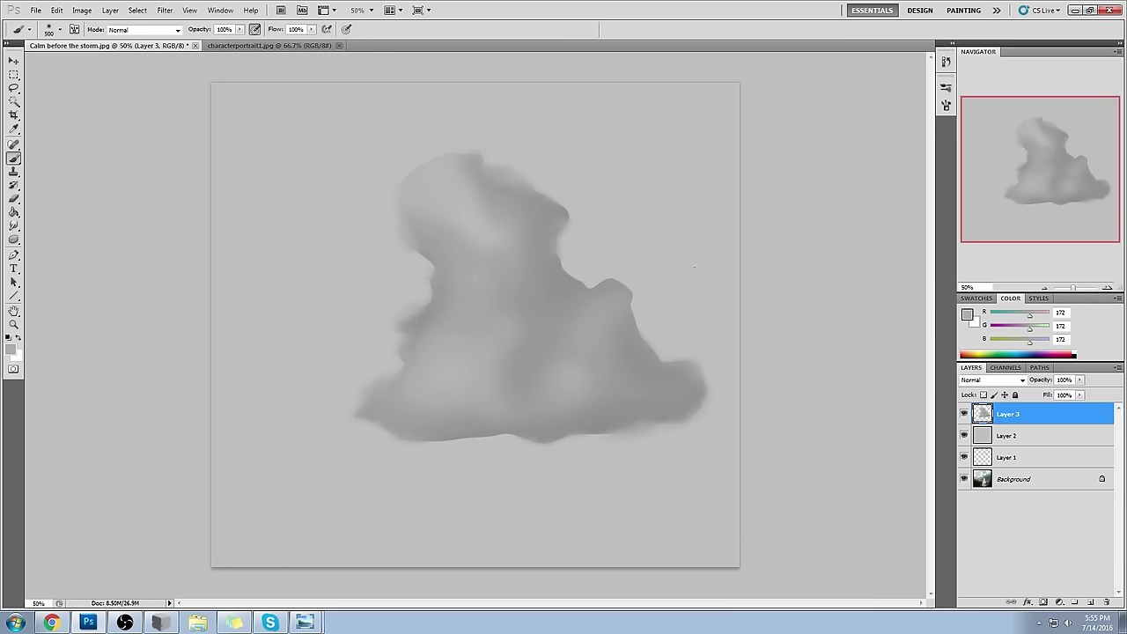
alt+click(534, 303)
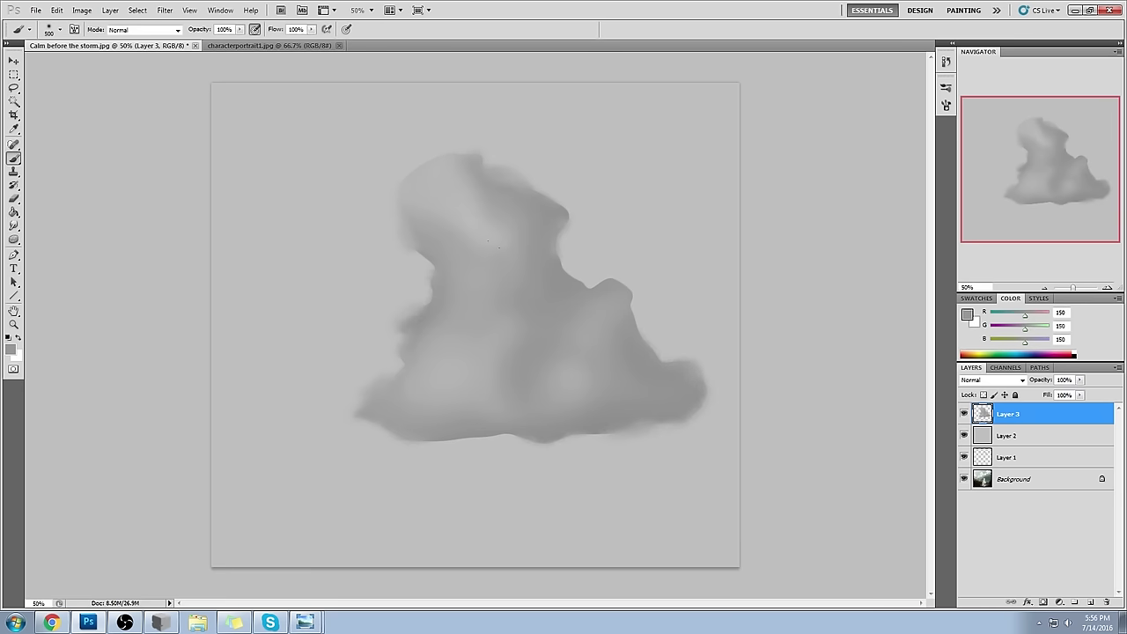
alt+click(523, 306)
alt+click(501, 329)
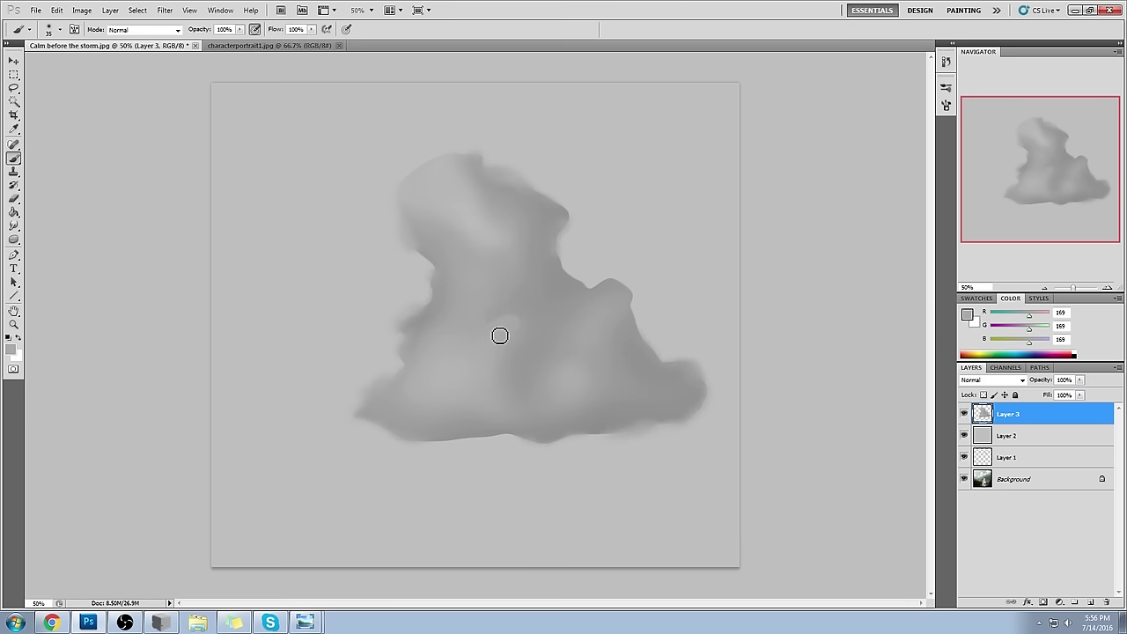
alt+click(472, 223)
drag(480, 230, 486, 255)
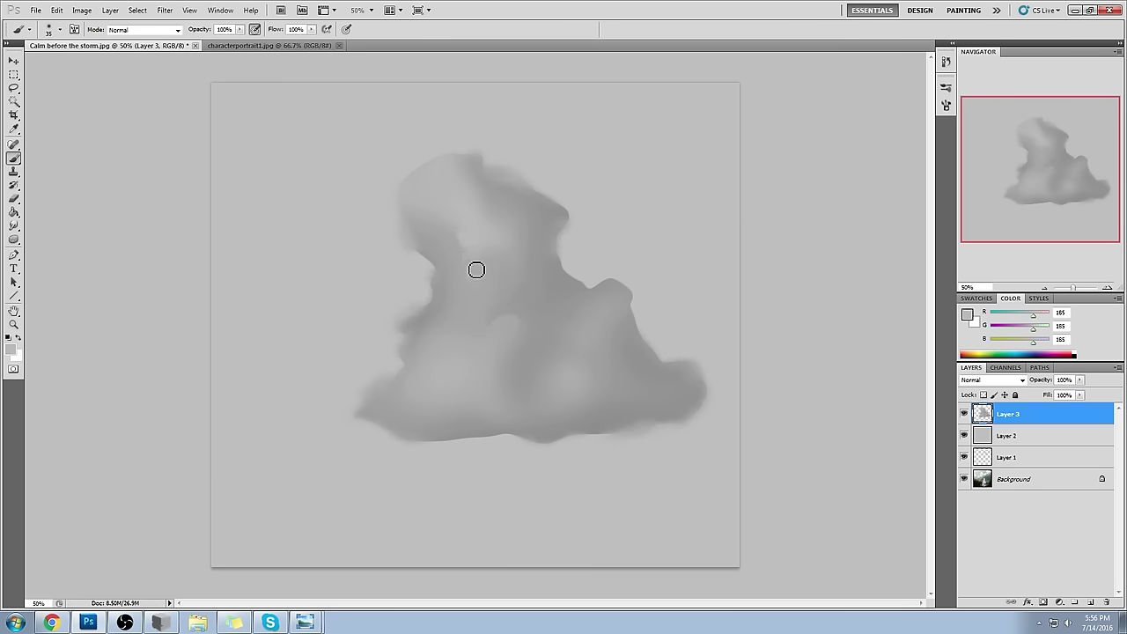
alt+click(539, 236)
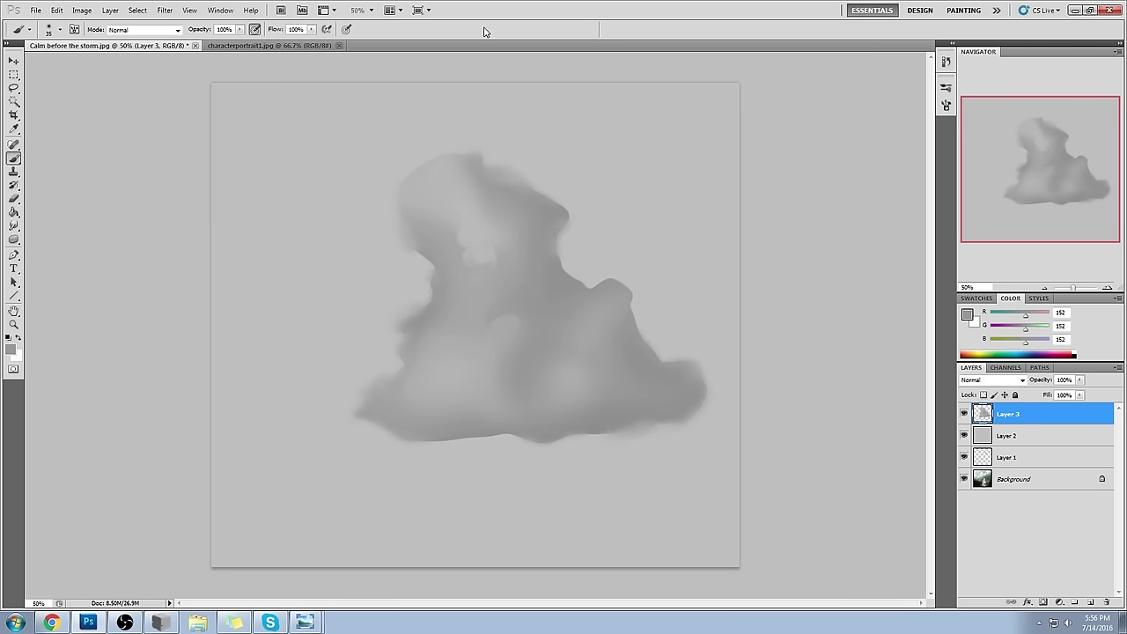
drag(496, 248, 465, 243)
alt+click(465, 241)
- Pick a very light colour, enlarge the brush to 400 and set 43% opacity
alt+click(577, 146)
click(967, 315)
click(728, 156)
click(999, 139)
key(bracketright)
click(435, 187)
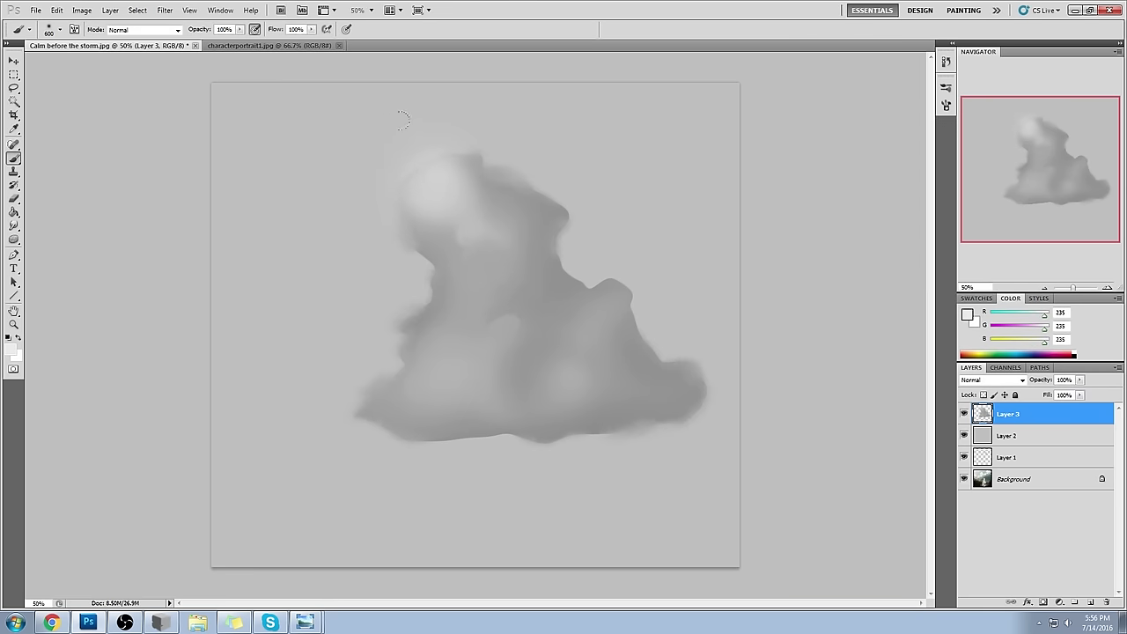
drag(239, 29, 199, 42)
key(ctrl+z)
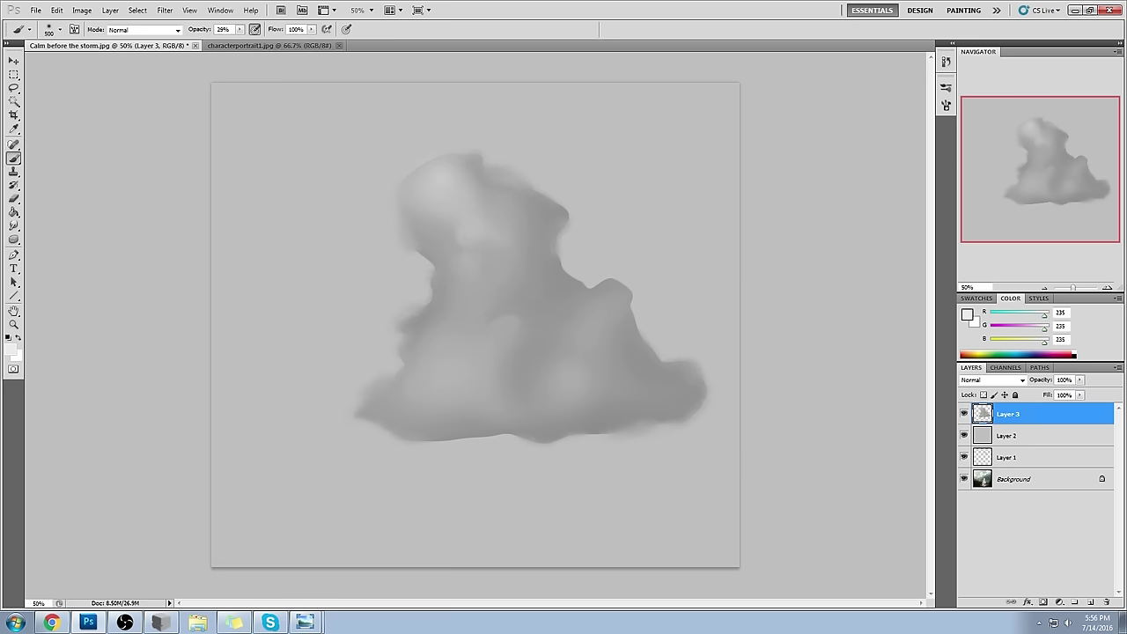
- Brush a soft light 181 grey stroke on the cloud's upper left, then shrink the brush to 150
alt+click(541, 268)
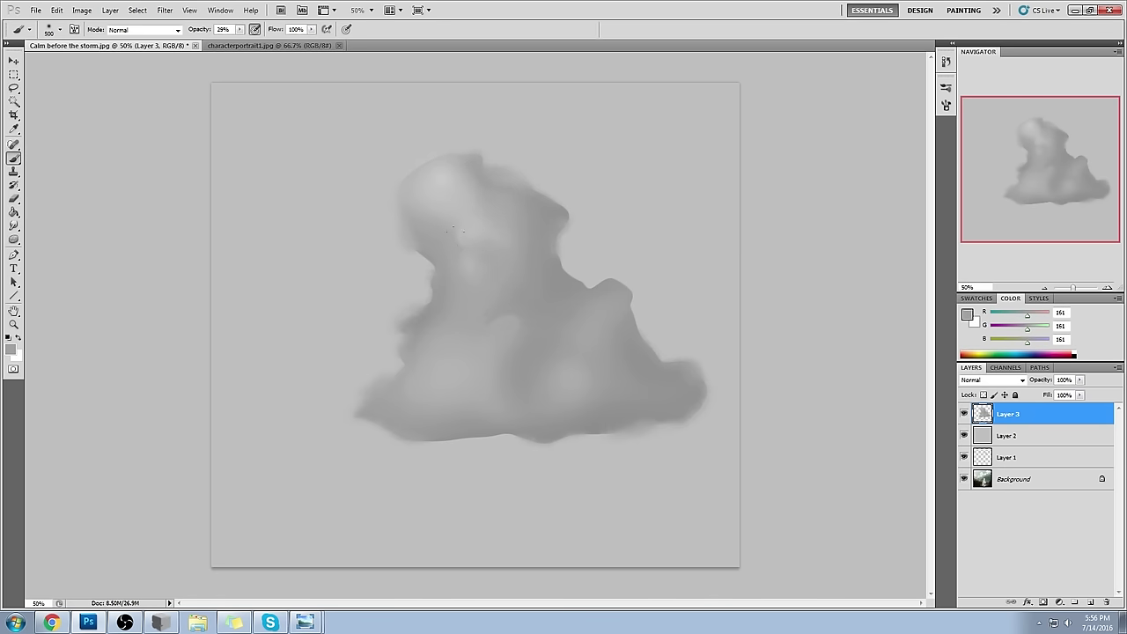
alt+click(482, 286)
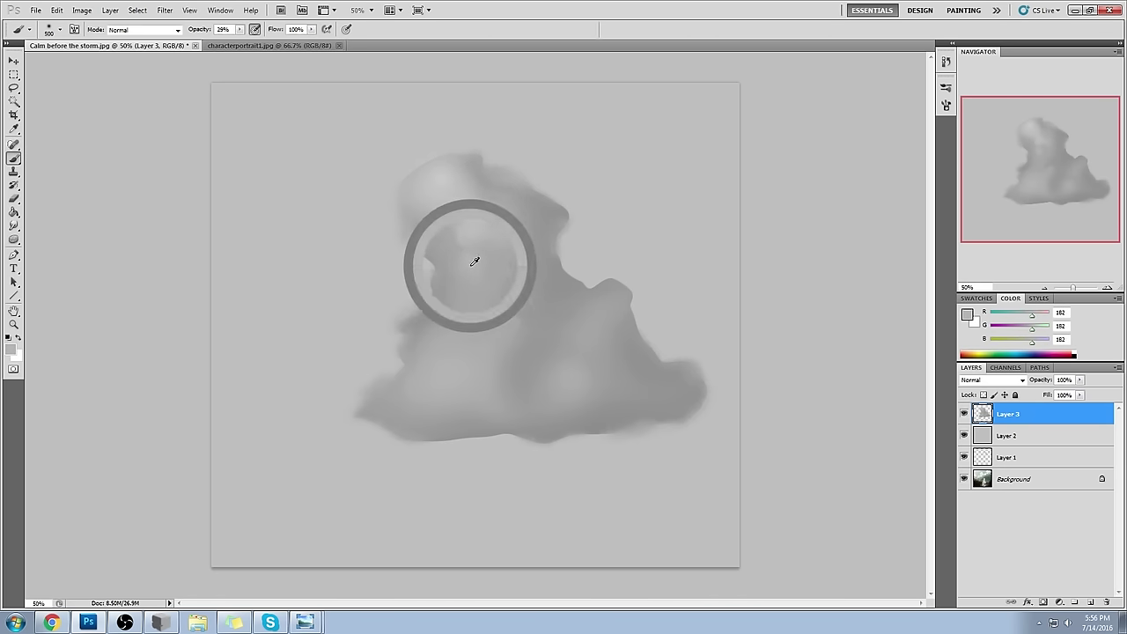
mouse_move(489, 242)
mouse_down()
mouse_move(473, 285)
mouse_move(555, 309)
mouse_move(478, 300)
mouse_move(570, 316)
mouse_up()
key(bracketright)
key(bracketright)
key(bracketright)
key(bracketright)
alt+click(552, 287)
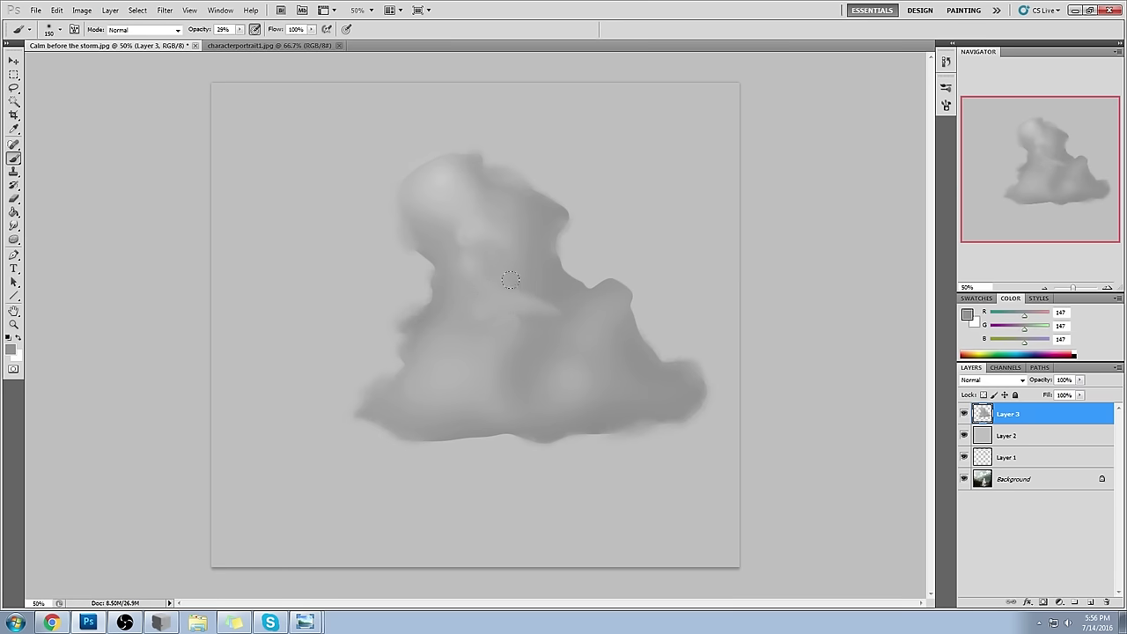
- At 83% opacity, dab a darker tone on the right bump and light touches on the upper cloud
drag(240, 29, 277, 40)
alt+click(513, 298)
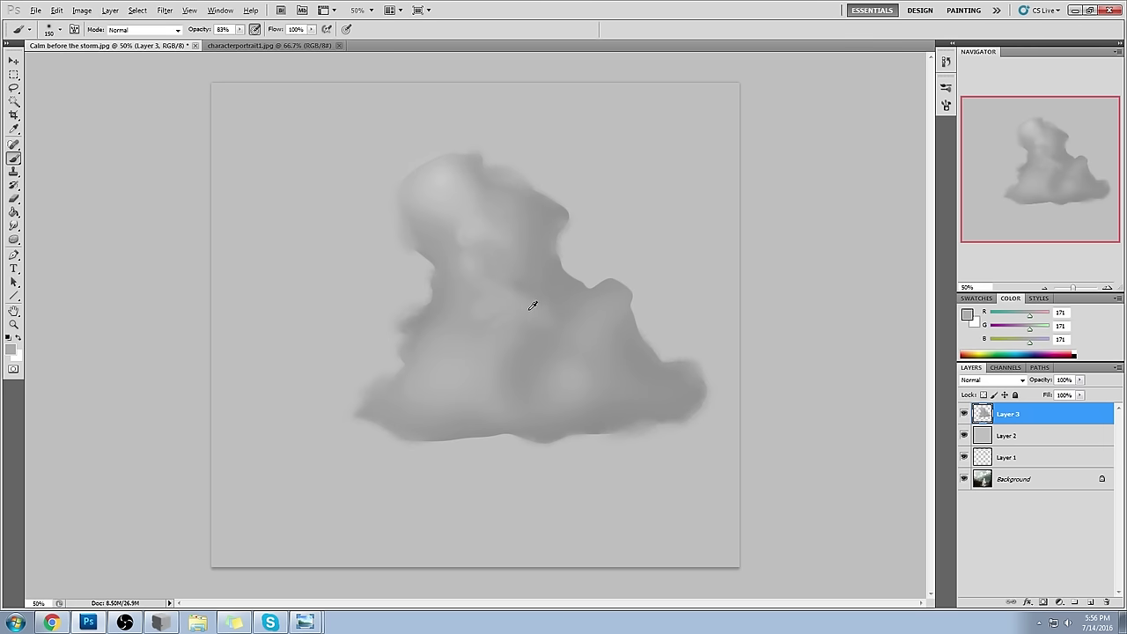
alt+click(527, 283)
click(635, 290)
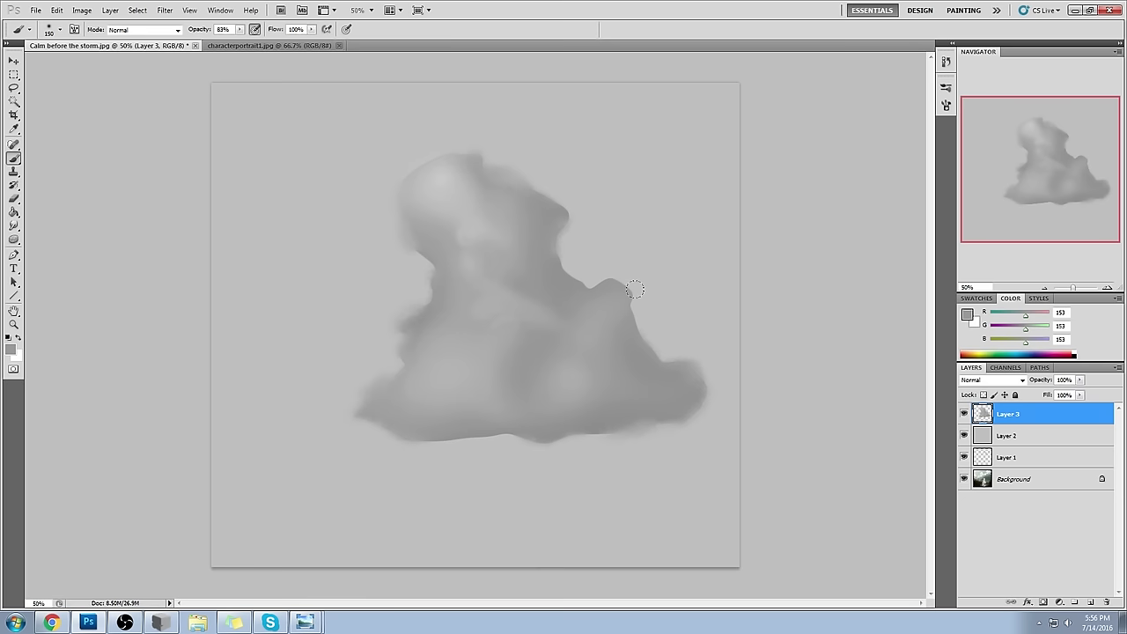
alt+click(480, 182)
alt+click(511, 190)
click(509, 203)
alt+click(534, 186)
alt+click(497, 209)
alt+click(529, 211)
alt+click(485, 176)
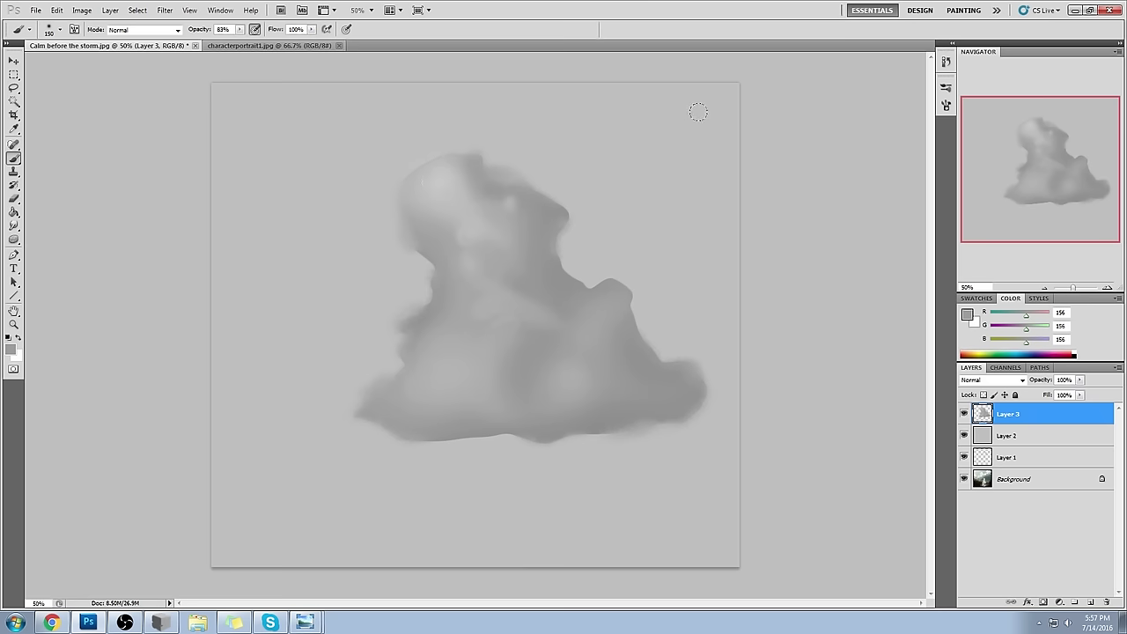
click(280, 46)
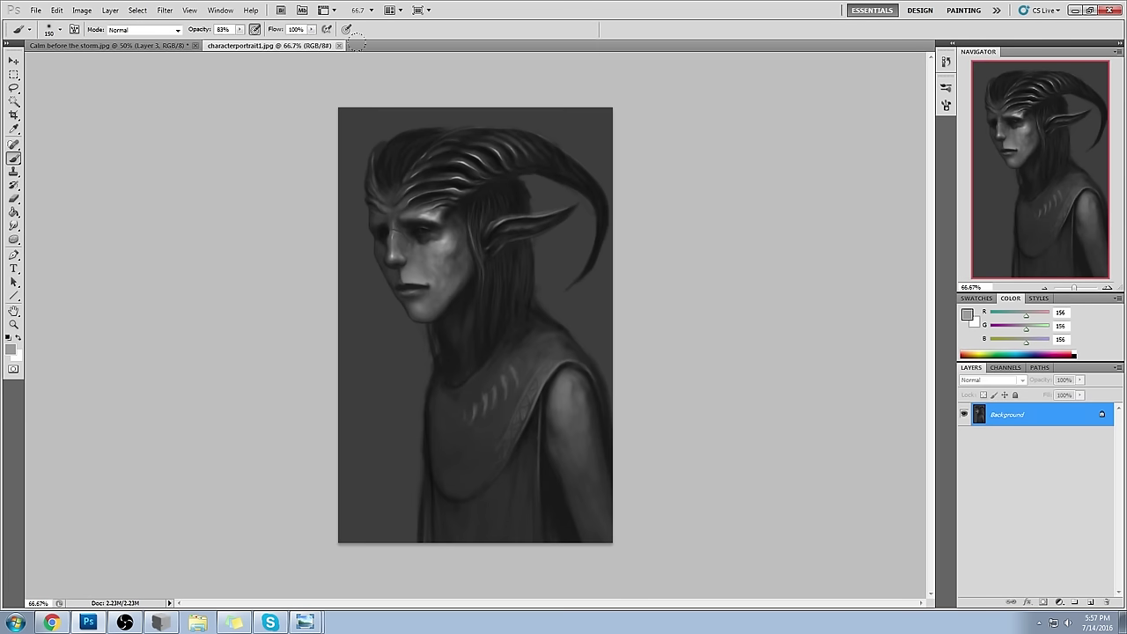
click(173, 45)
drag(963, 414, 964, 436)
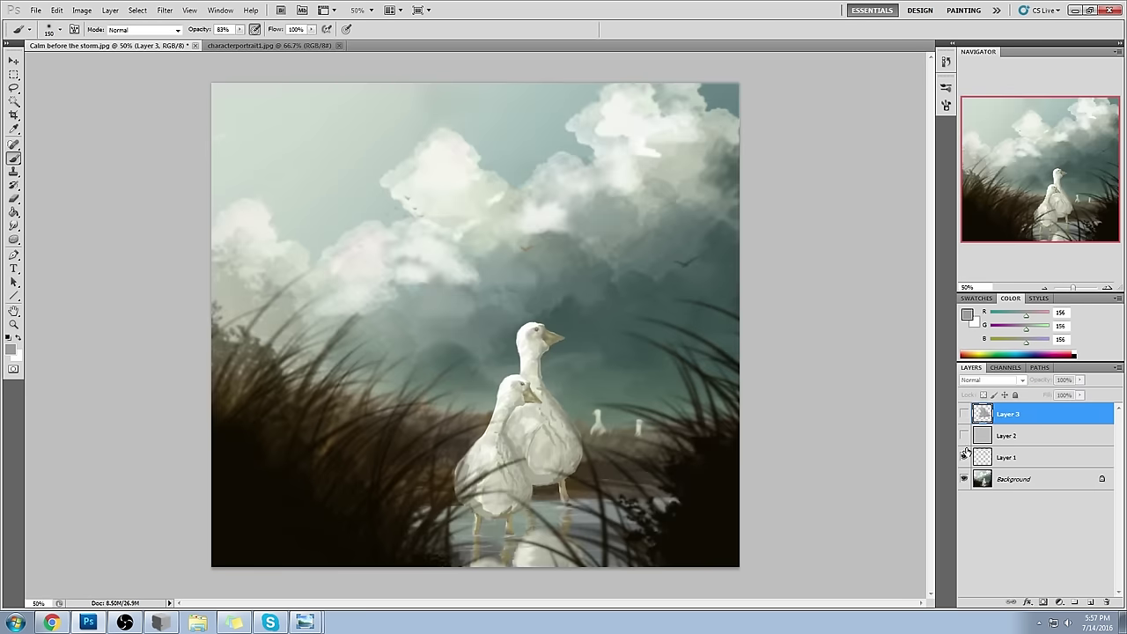
click(946, 62)
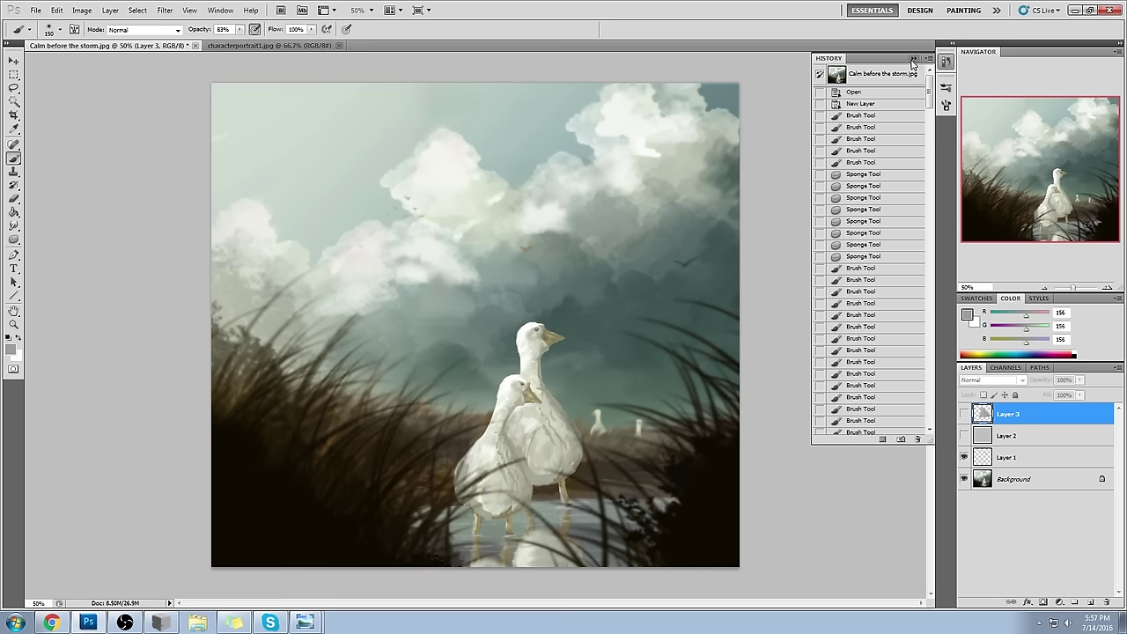
click(946, 62)
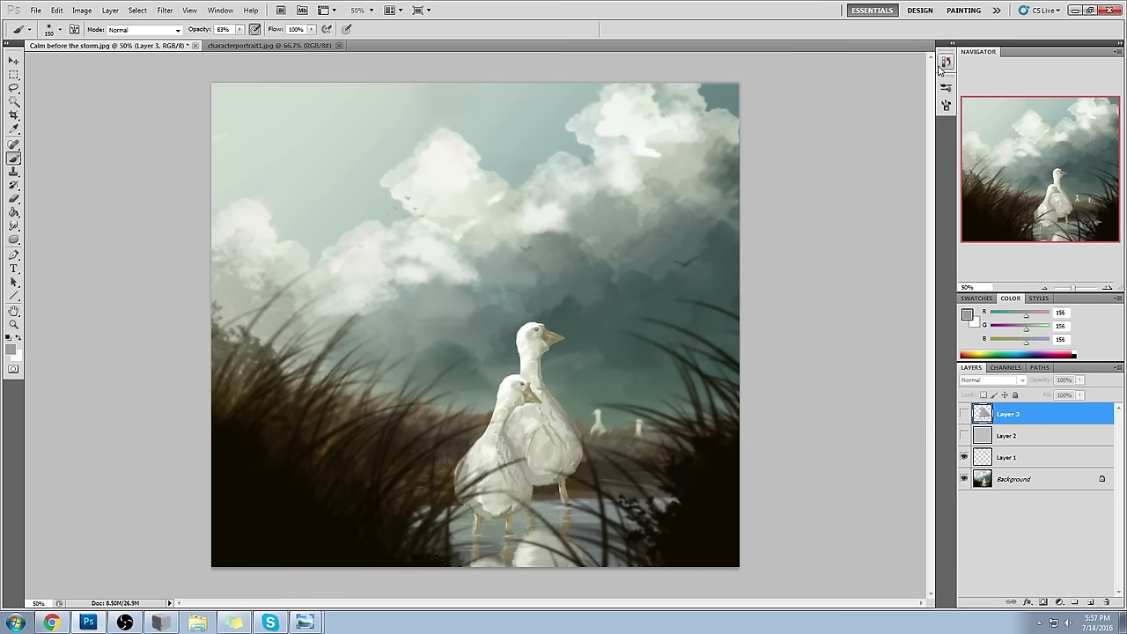
click(964, 435)
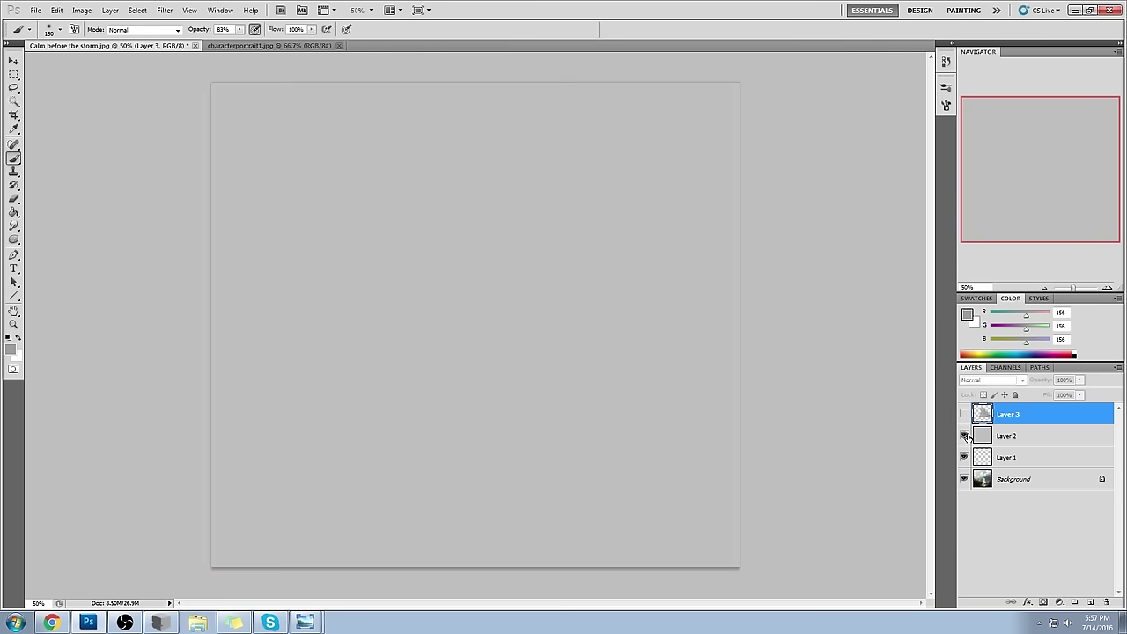
click(964, 414)
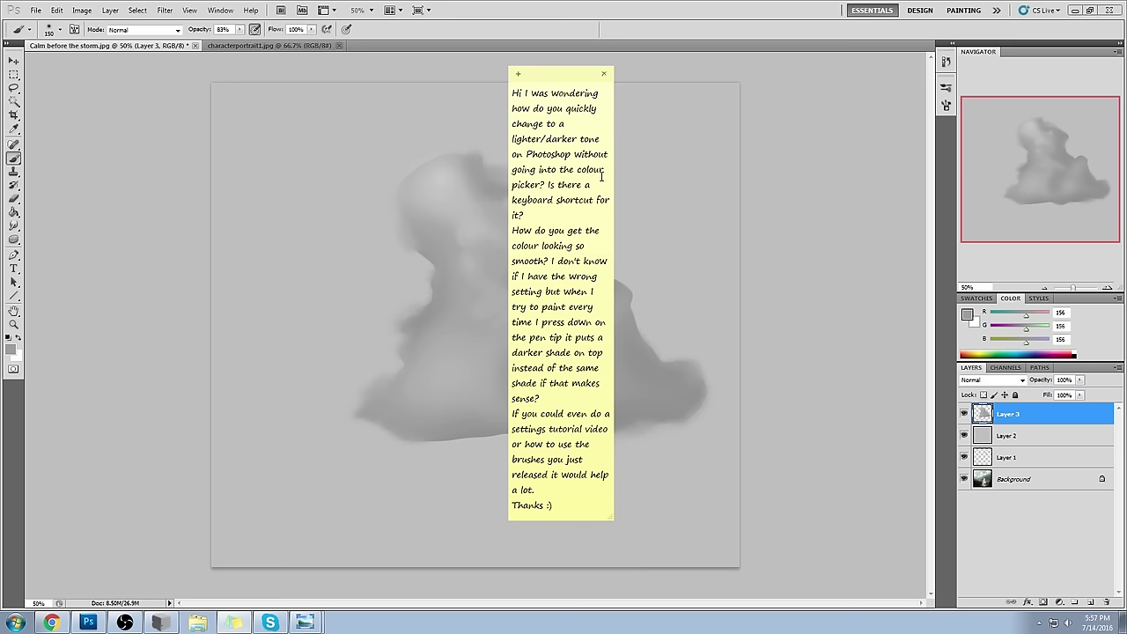
click(14, 239)
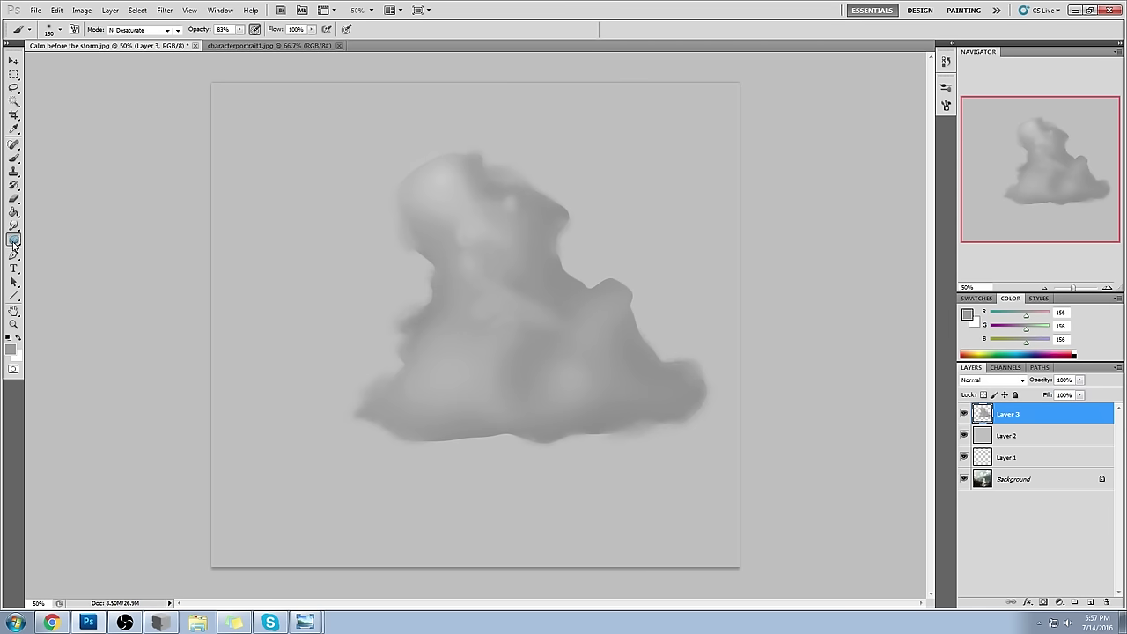
click(14, 239)
click(57, 239)
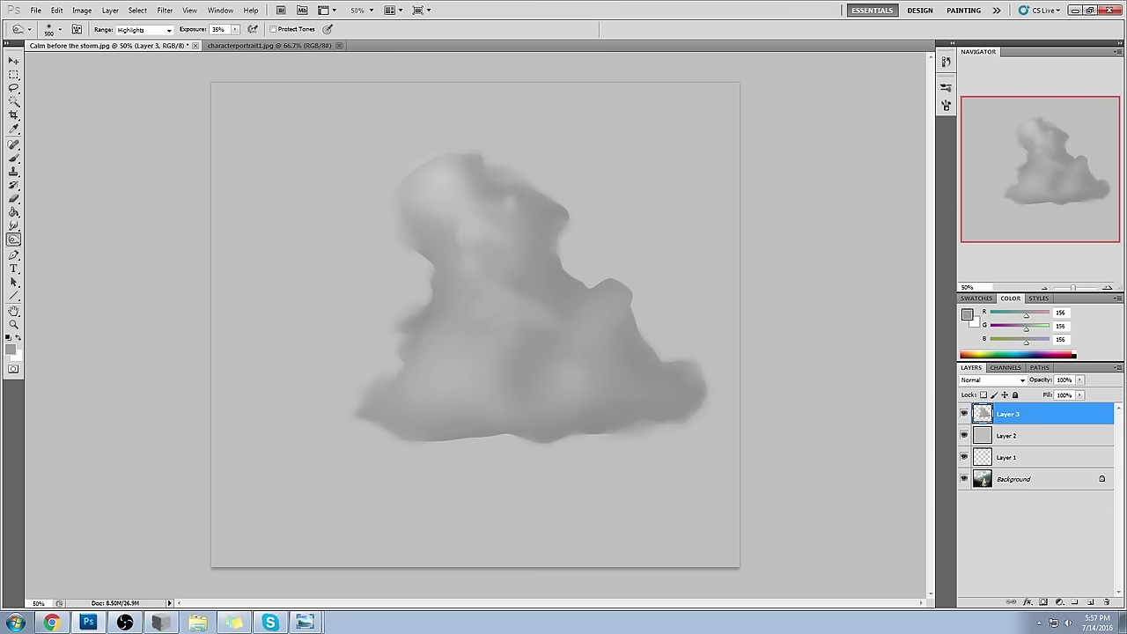
click(142, 29)
click(132, 50)
mouse_move(483, 185)
mouse_down()
mouse_move(537, 255)
mouse_move(458, 281)
mouse_move(423, 322)
mouse_up()
key(ctrl+z)
click(142, 29)
click(132, 39)
drag(529, 225, 467, 282)
key(ctrl+z)
click(142, 29)
click(132, 59)
drag(493, 229, 480, 291)
key(ctrl+z)
drag(15, 242, 58, 252)
click(145, 29)
click(141, 60)
key(bracketright)
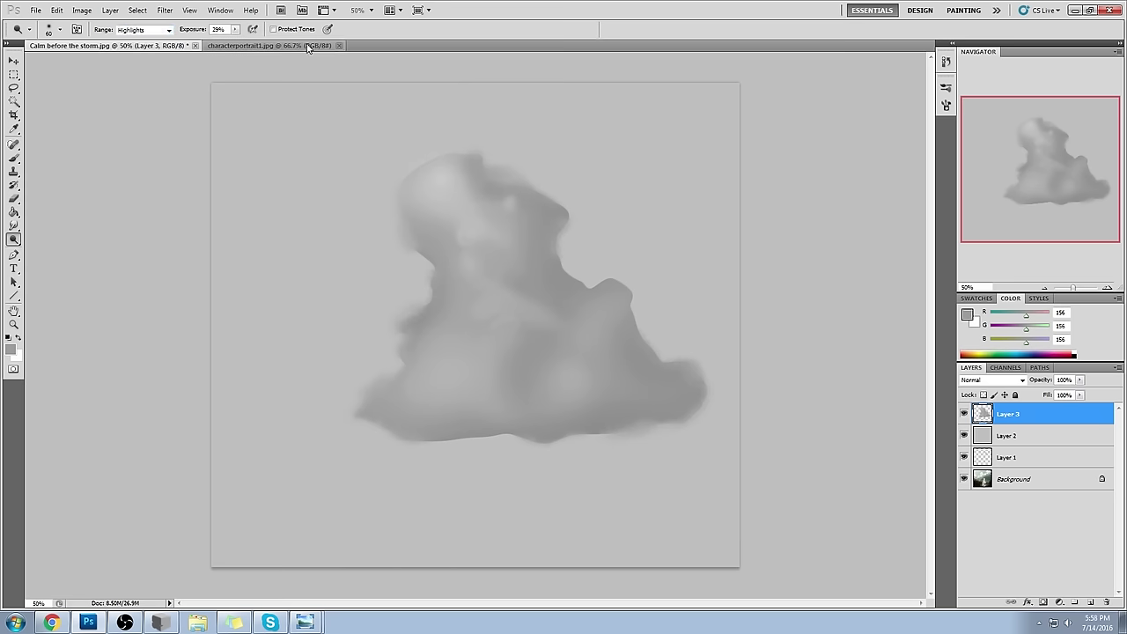
key(bracketright)
drag(450, 179, 529, 300)
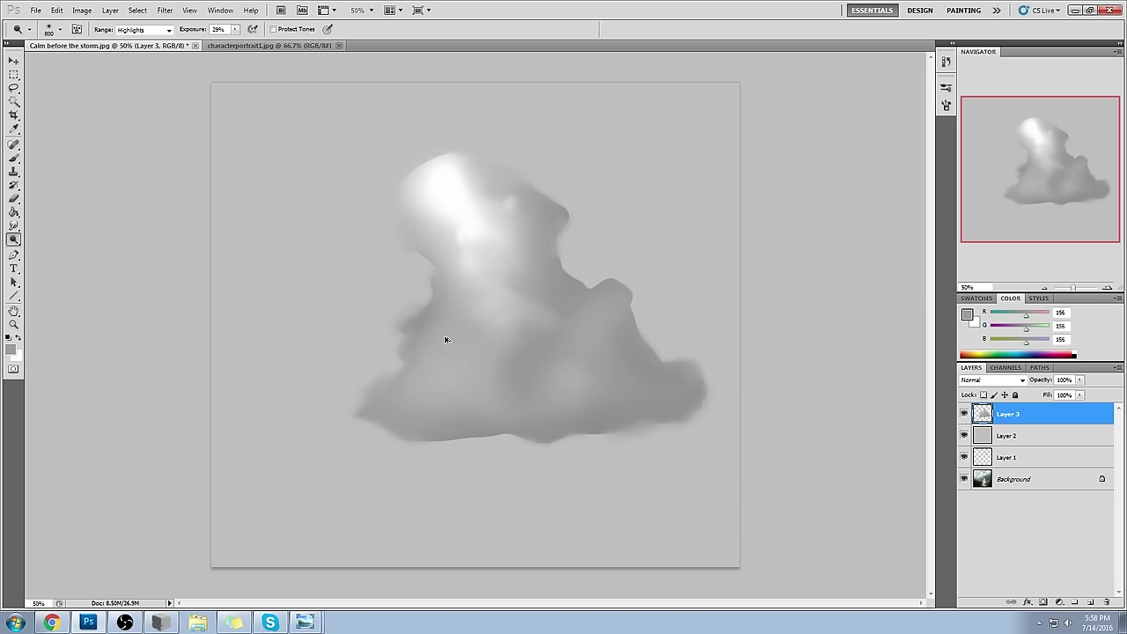
key(ctrl+z)
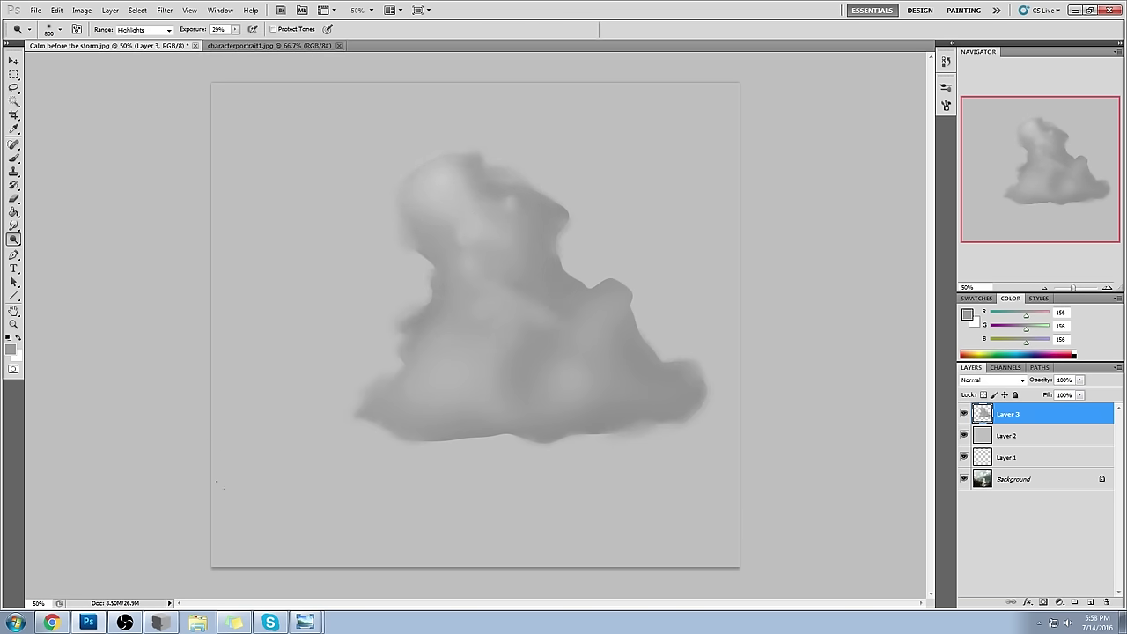
click(233, 622)
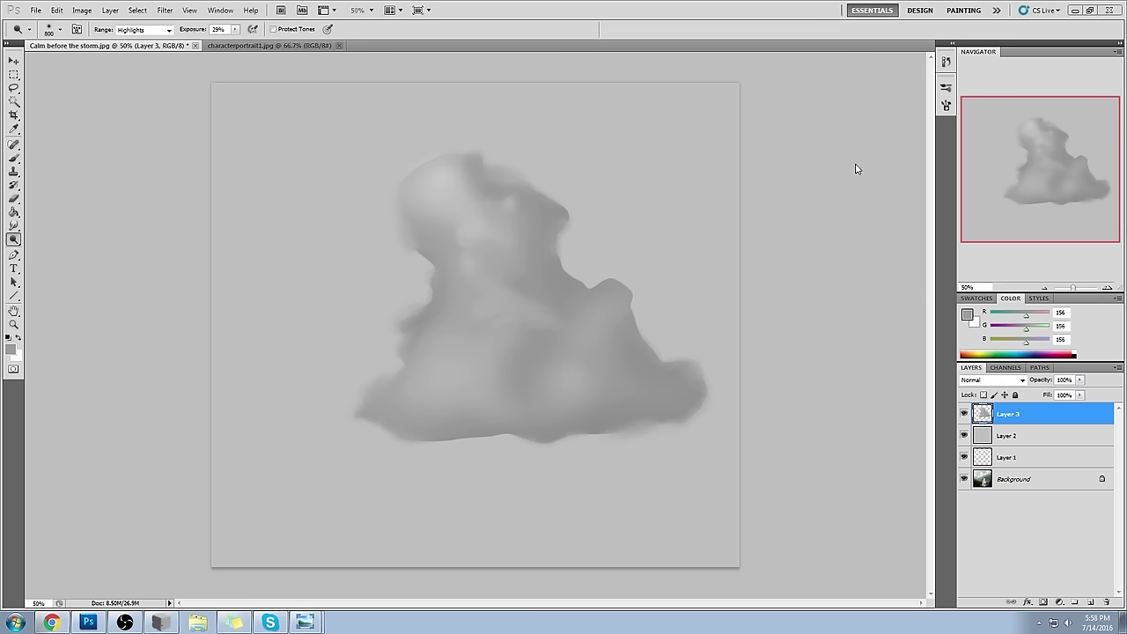
key(b)
right_click(578, 162)
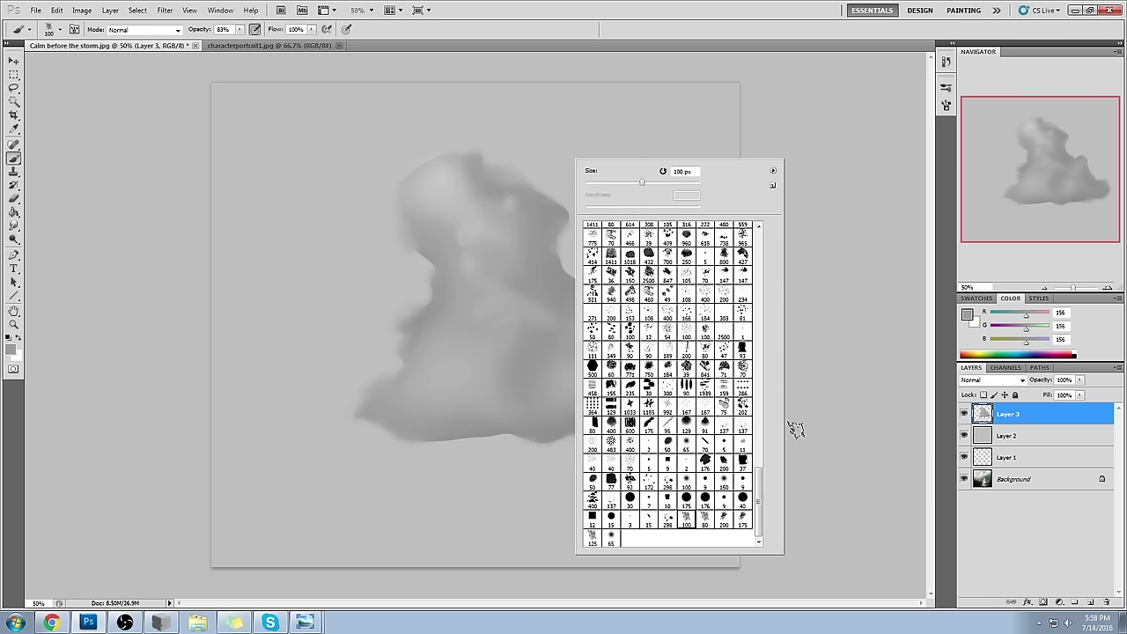
- Paint a wide dark grey stroke left of the cloud with a lighter opening inside
click(968, 314)
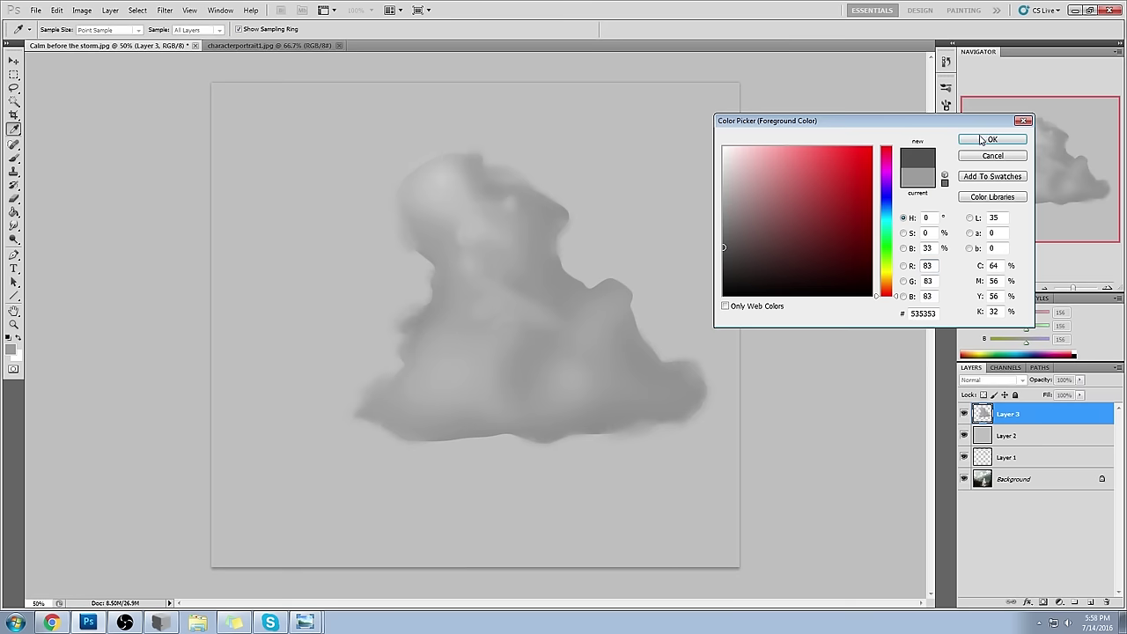
click(980, 139)
mouse_move(281, 244)
mouse_down()
mouse_move(324, 303)
mouse_move(298, 221)
mouse_move(312, 174)
mouse_move(405, 260)
mouse_move(440, 226)
mouse_up()
alt+click(517, 237)
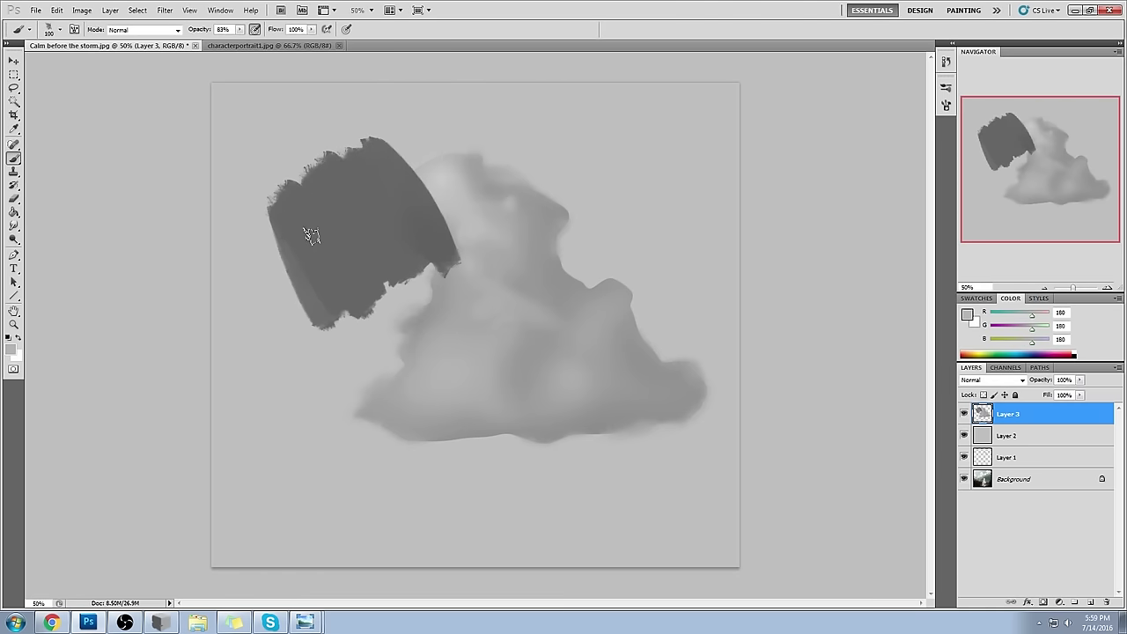
mouse_move(385, 194)
mouse_down()
mouse_move(401, 246)
mouse_move(370, 256)
mouse_move(374, 176)
mouse_move(401, 206)
mouse_up()
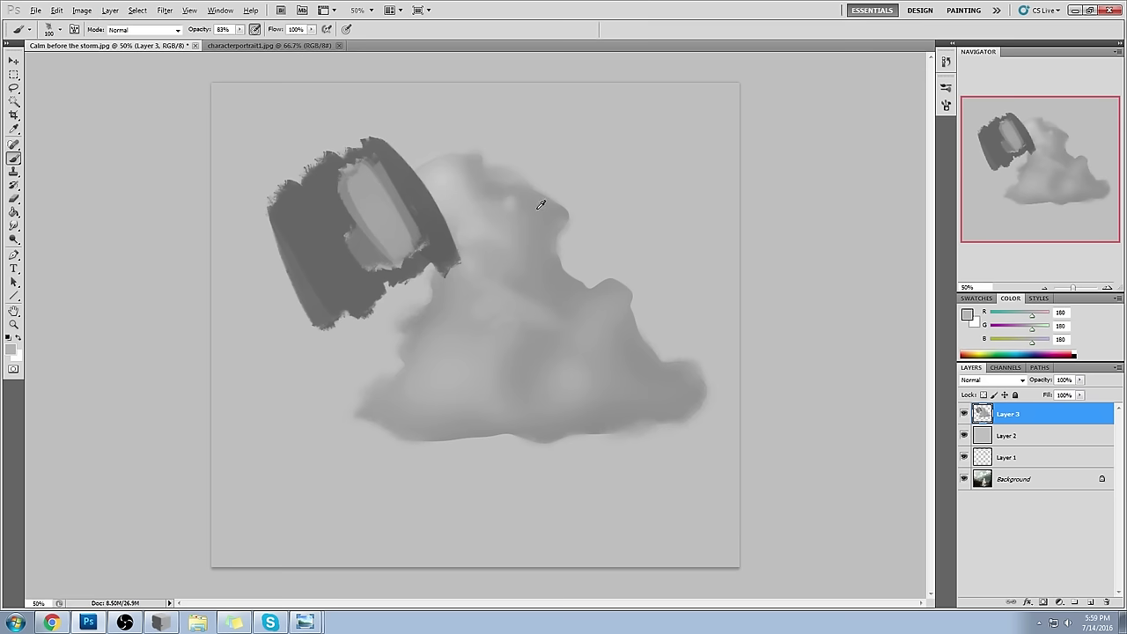
- Repaint the opening and the shape's left wall in mid grey, with opacity raised to 100%
alt+click(354, 198)
mouse_move(348, 185)
mouse_down()
mouse_move(326, 264)
mouse_move(322, 182)
mouse_move(339, 256)
mouse_move(356, 262)
mouse_move(345, 285)
mouse_up()
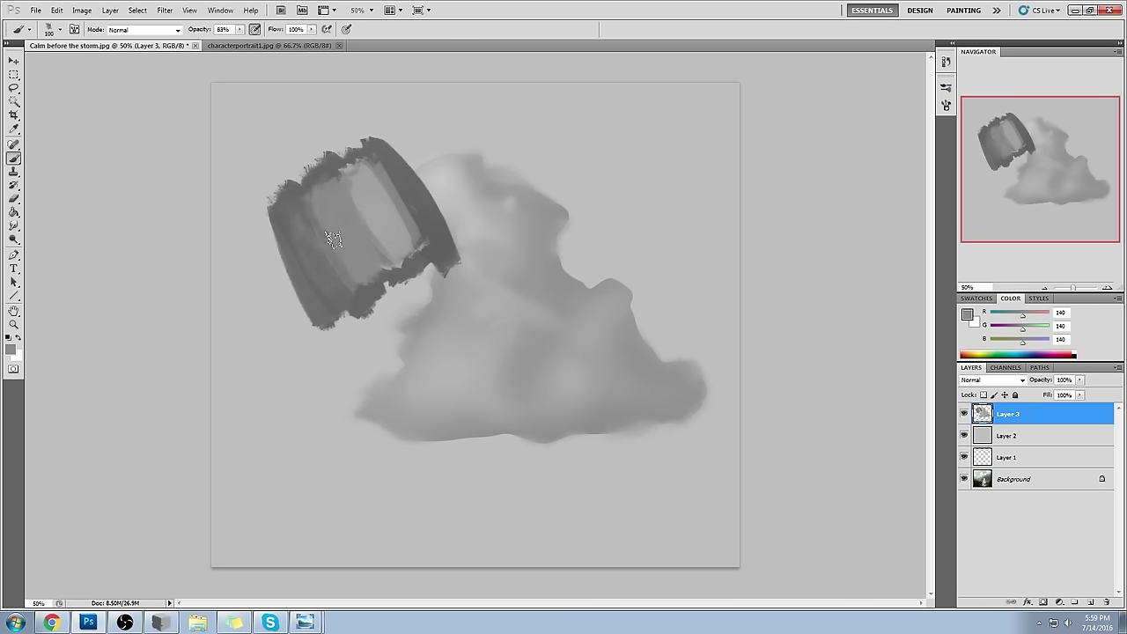
alt+click(312, 220)
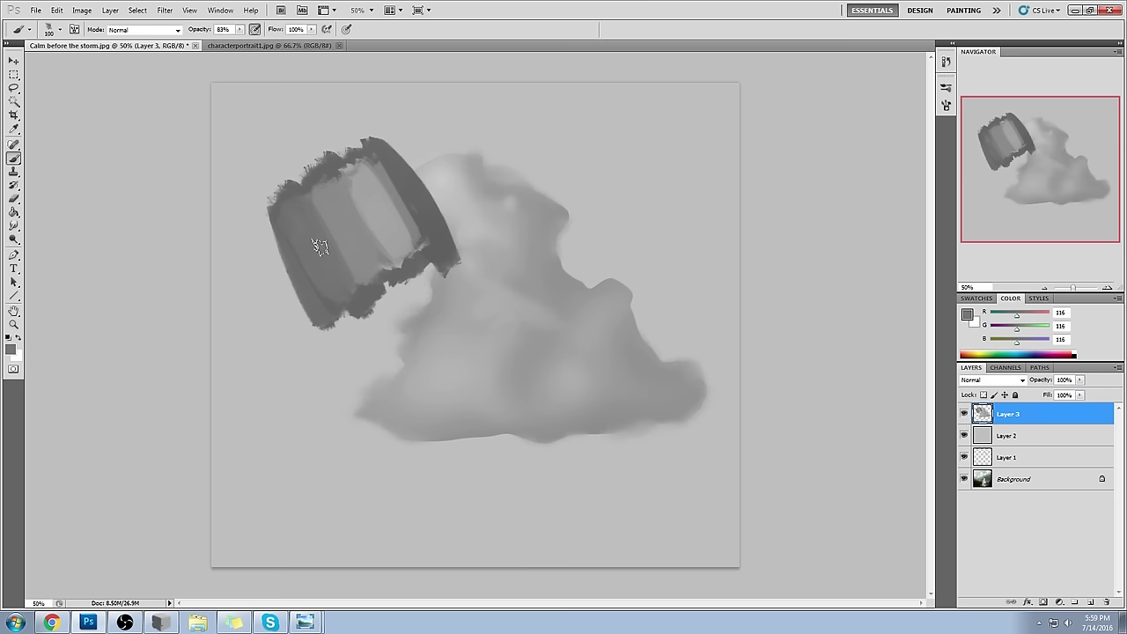
drag(242, 38, 254, 39)
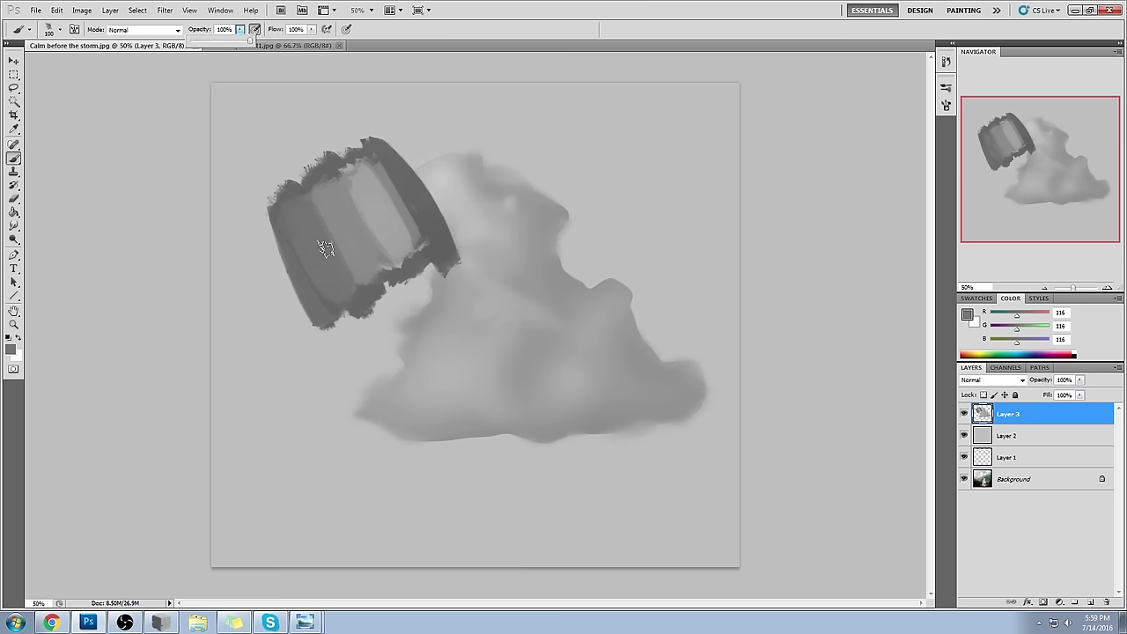
alt+click(325, 199)
alt+click(385, 195)
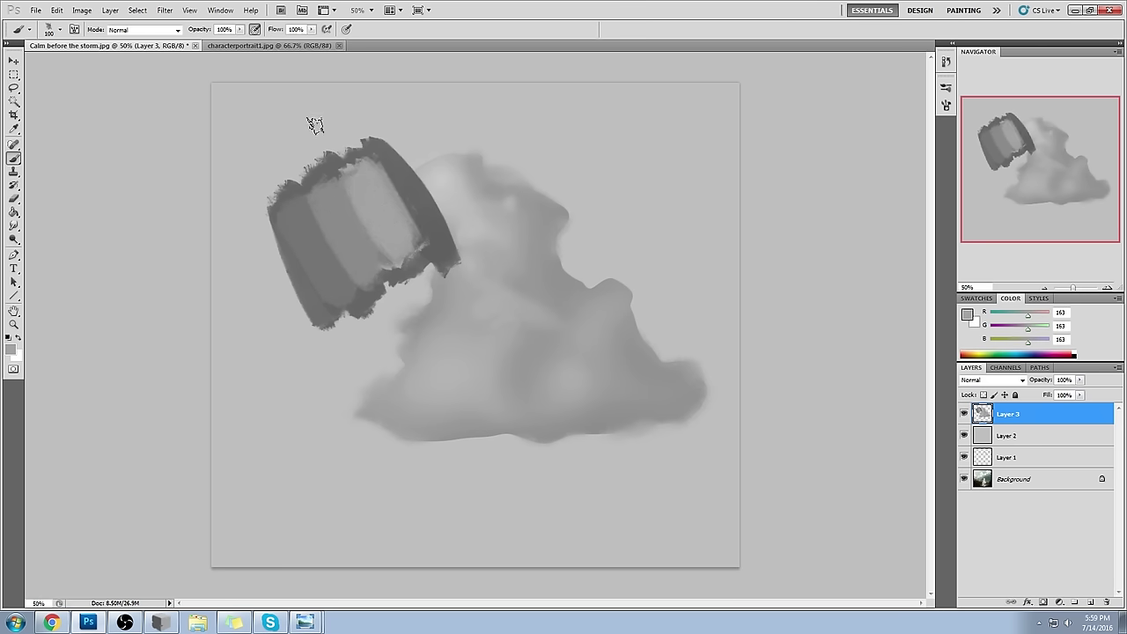
alt+click(366, 220)
- Blend the cylinder's light middle and upper-left bands with 80 px and 70 px brushes
key(bracketleft)
key(bracketleft)
mouse_move(380, 214)
mouse_down()
mouse_move(351, 193)
mouse_move(397, 263)
mouse_move(343, 186)
mouse_move(398, 267)
mouse_move(327, 210)
mouse_up()
key(bracketleft)
alt+click(322, 222)
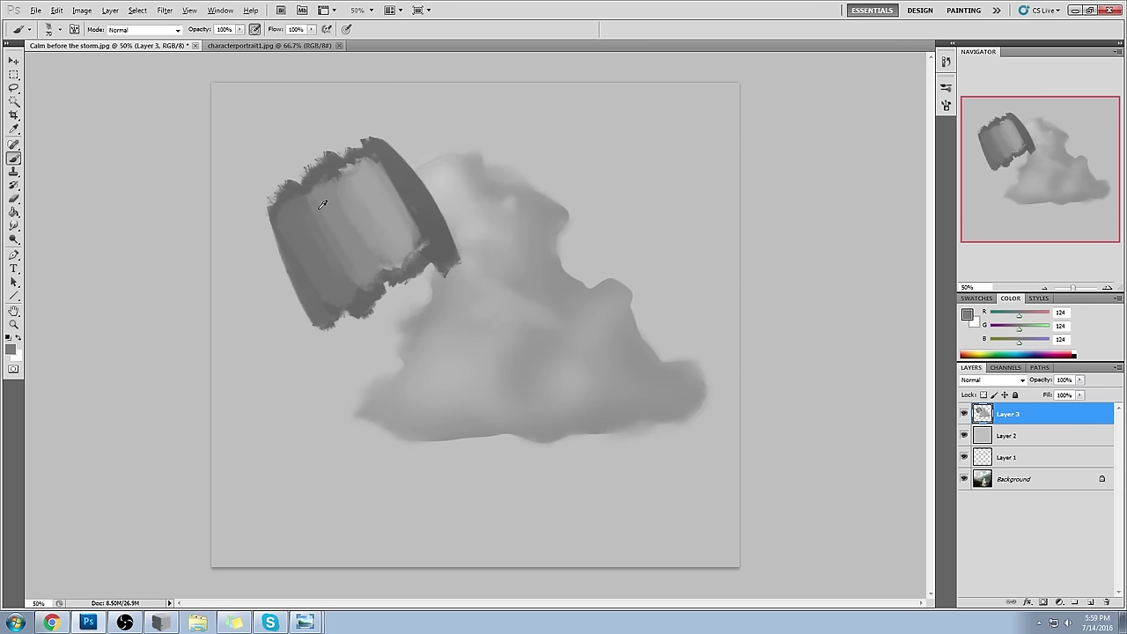
alt+click(322, 212)
mouse_move(317, 178)
mouse_down()
mouse_move(352, 221)
mouse_move(370, 214)
mouse_up()
alt+click(352, 189)
alt+click(363, 190)
key(ctrl+z)
key(ctrl+z)
- Switch to the 65 px soft round brush and set black as the foreground colour
right_click(418, 195)
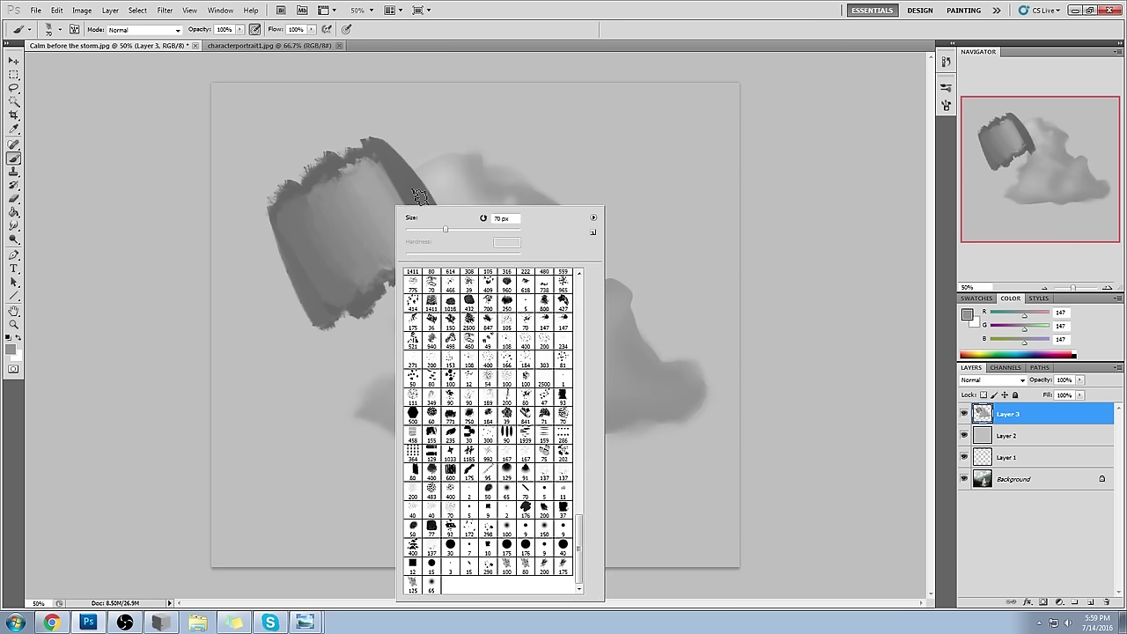
click(507, 490)
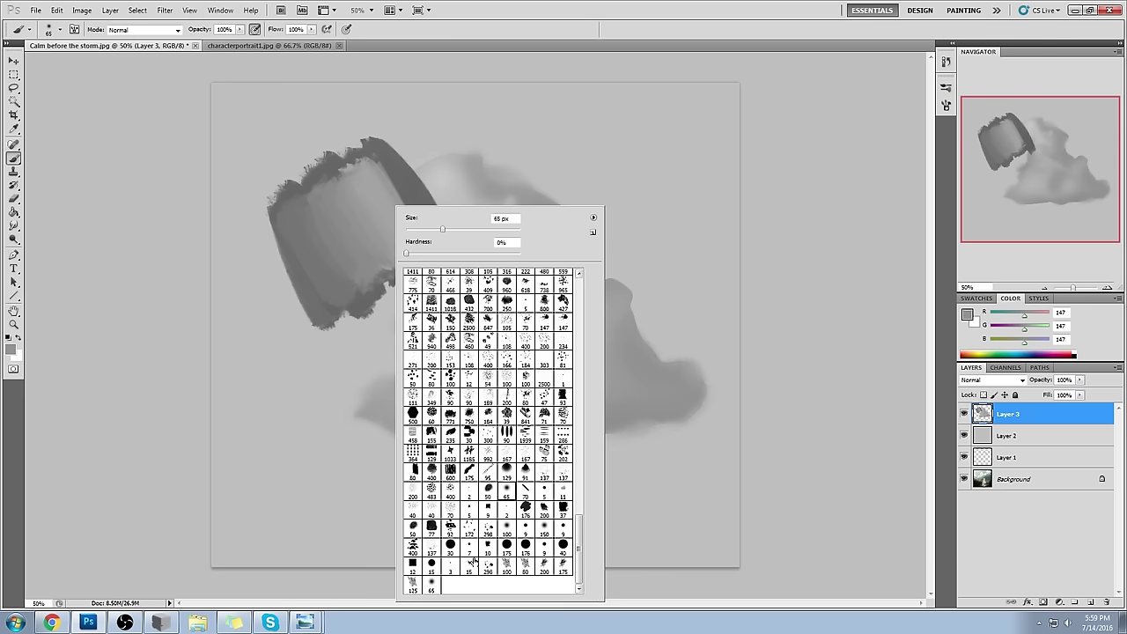
click(800, 385)
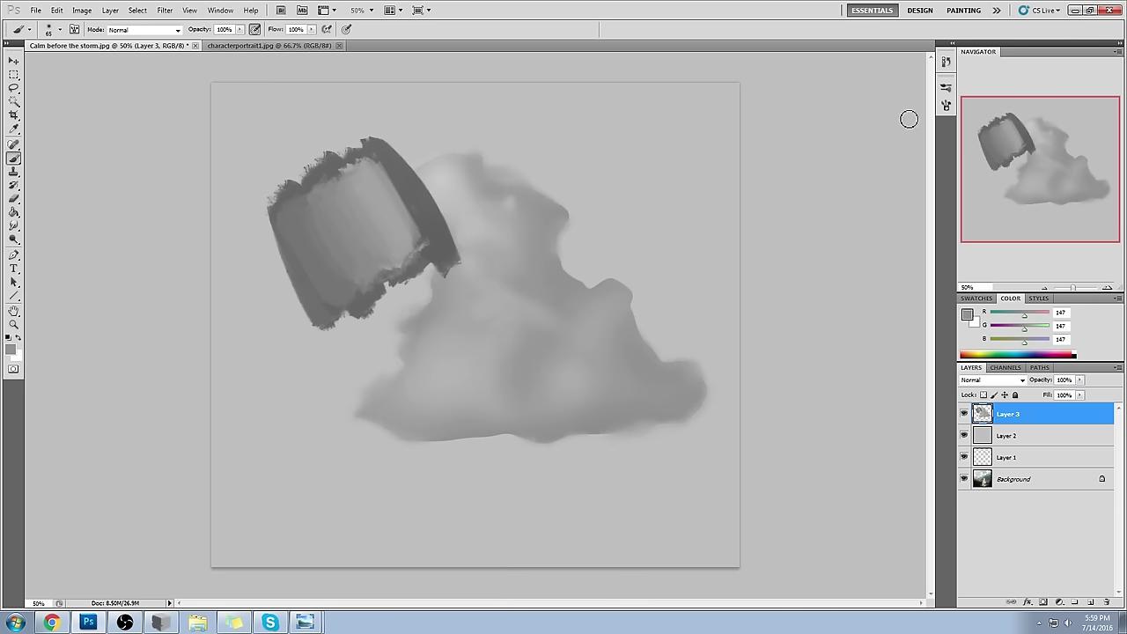
click(963, 317)
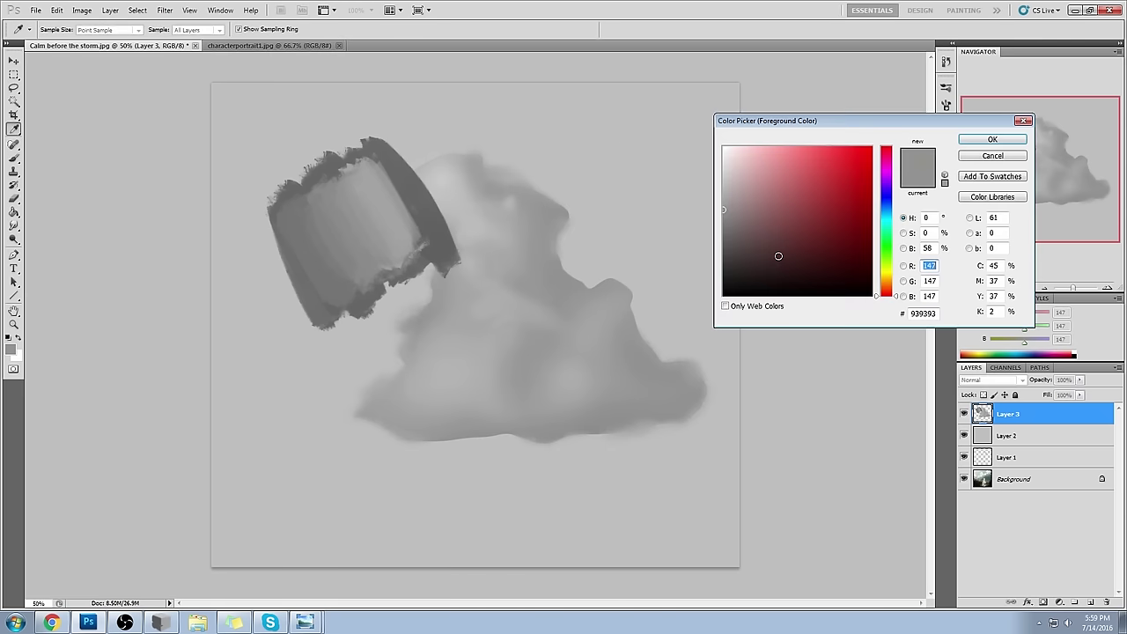
click(998, 138)
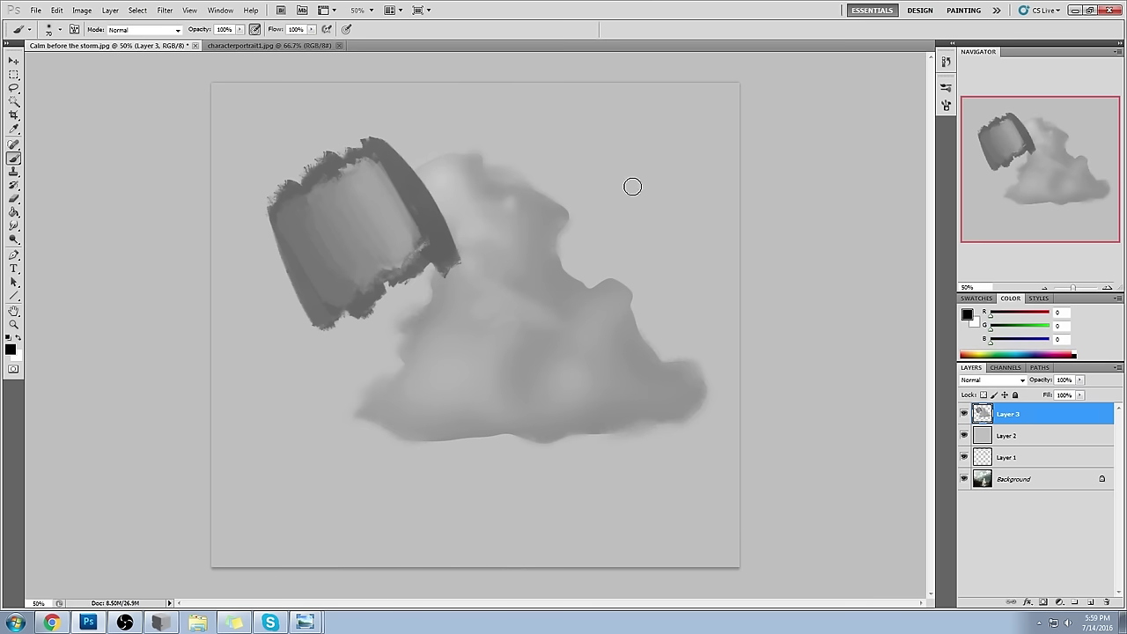
- Airbrush soft dark blobs right of and below the cloud, plus a grey spot above it
mouse_move(663, 143)
mouse_down()
mouse_move(631, 184)
mouse_move(663, 207)
mouse_move(668, 229)
mouse_up()
click(621, 335)
click(612, 330)
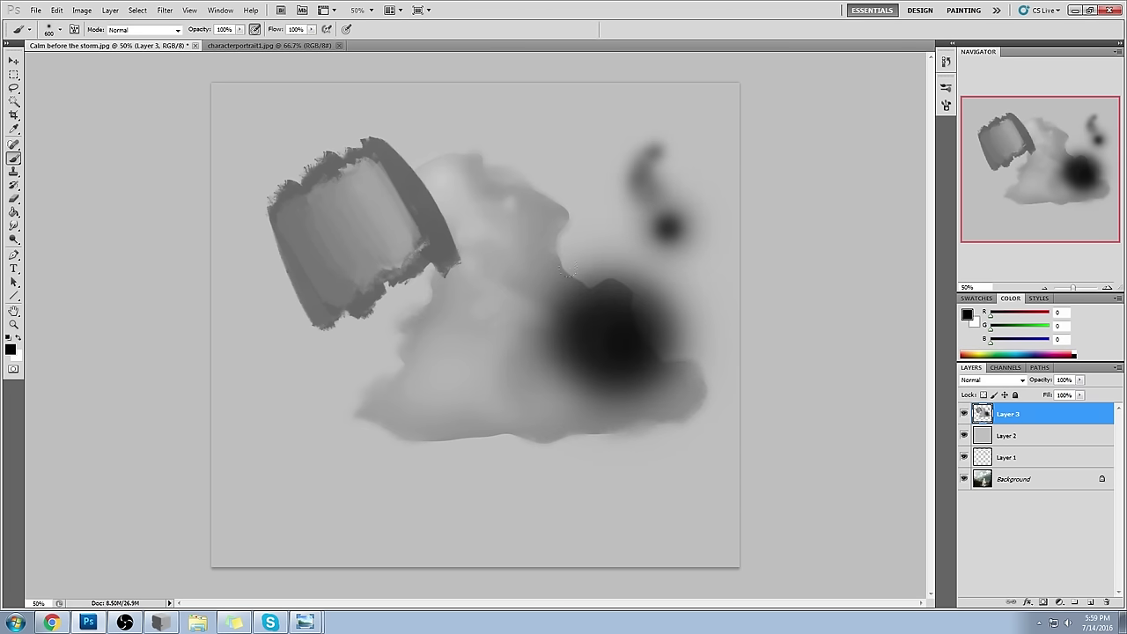
key(ctrl+z)
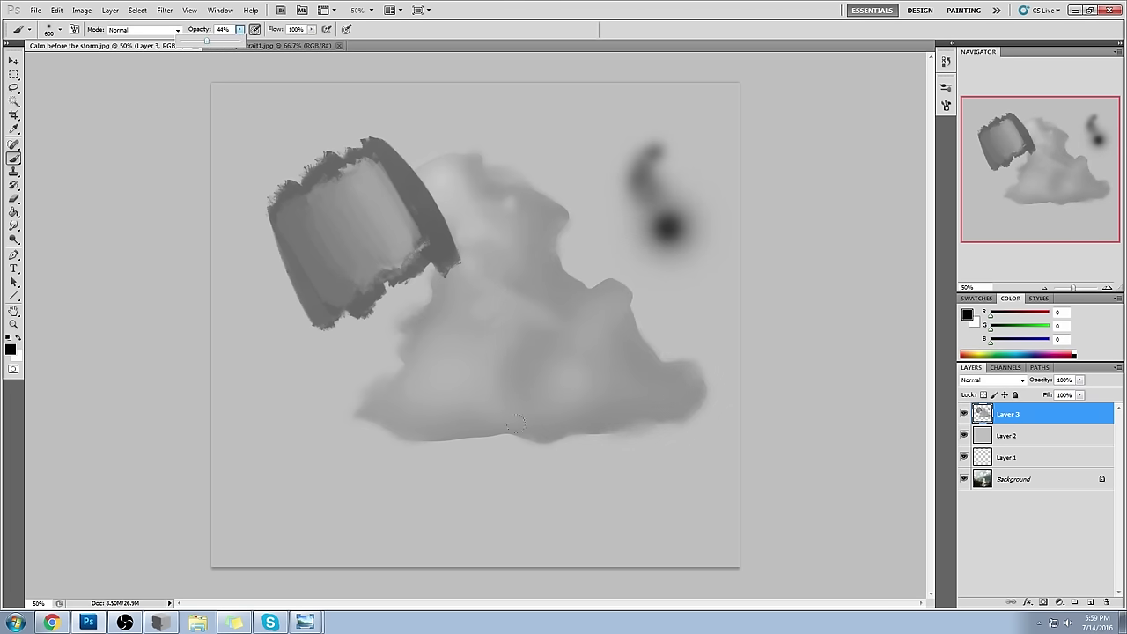
drag(621, 471, 621, 471)
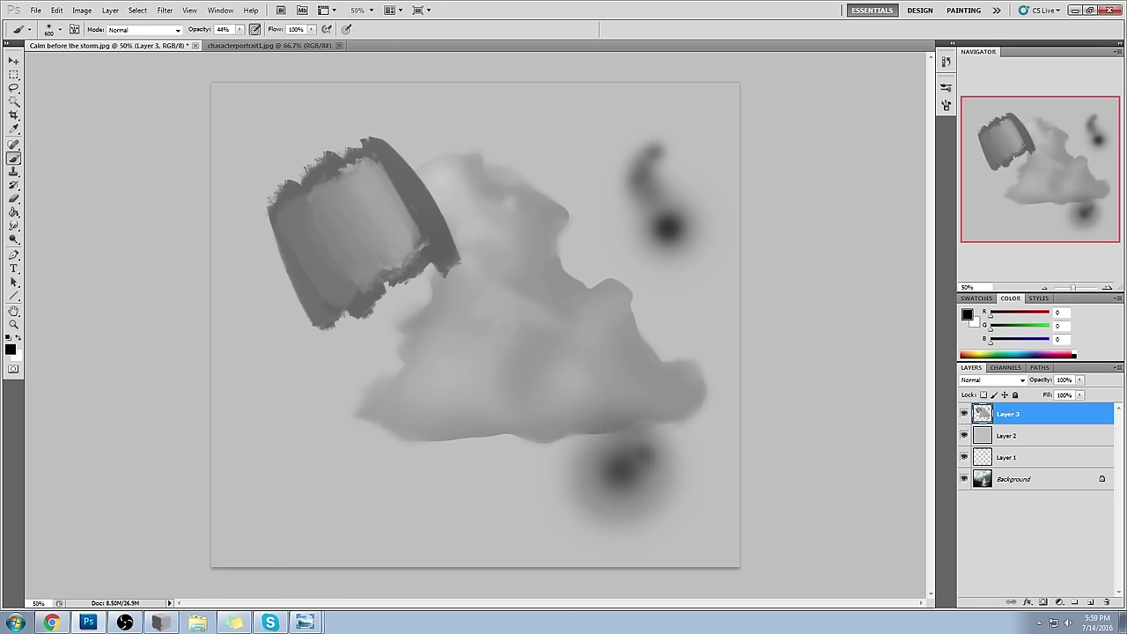
mouse_move(546, 452)
mouse_down()
mouse_move(480, 407)
mouse_move(368, 431)
mouse_up()
click(563, 167)
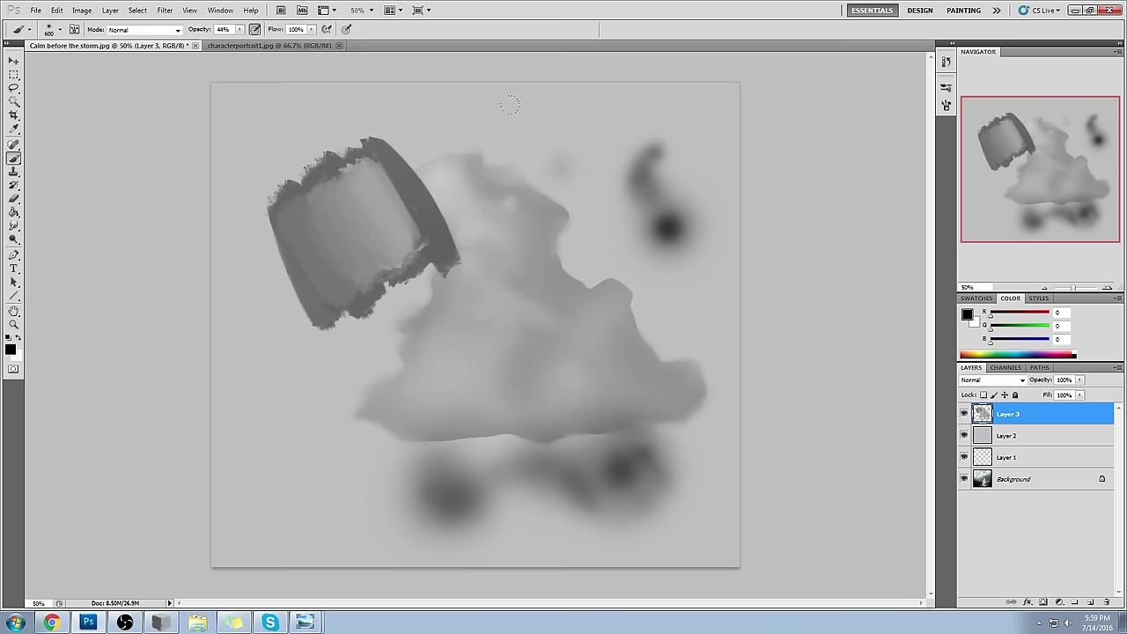
click(947, 105)
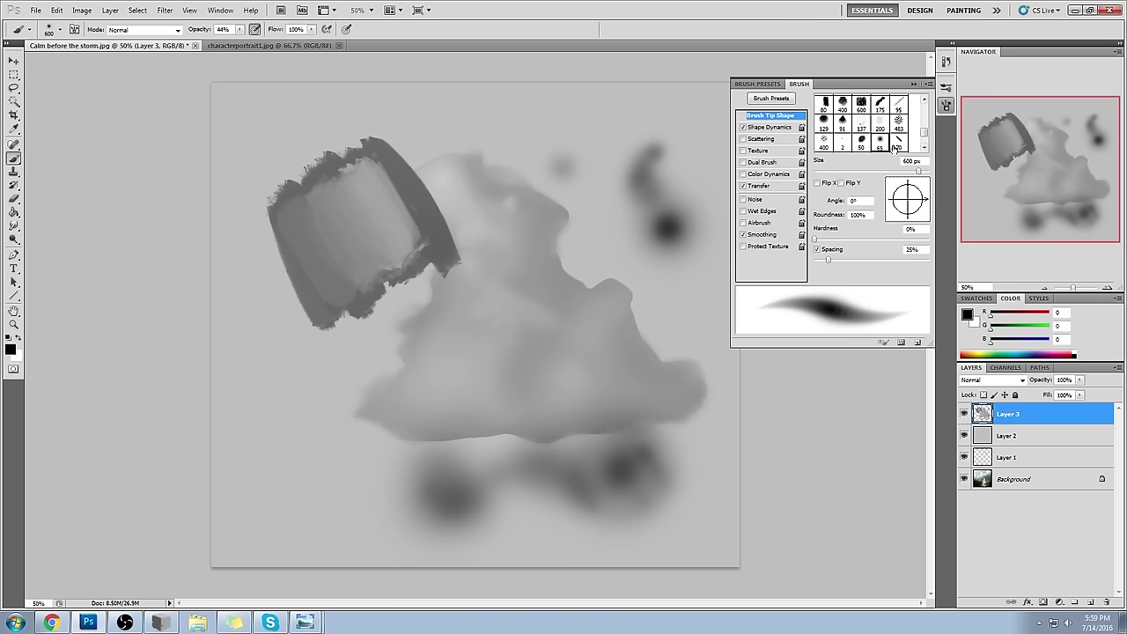
- With Shape Dynamics off, airbrush soft dark strokes across the middle, lower left and right
click(743, 127)
mouse_move(460, 79)
mouse_down()
mouse_move(432, 158)
mouse_move(537, 150)
mouse_move(573, 247)
mouse_move(448, 284)
mouse_move(617, 246)
mouse_move(370, 353)
mouse_move(282, 449)
mouse_move(221, 432)
mouse_move(228, 409)
mouse_move(370, 304)
mouse_up()
mouse_move(348, 256)
mouse_down()
mouse_move(291, 423)
mouse_move(397, 308)
mouse_move(340, 278)
mouse_move(422, 317)
mouse_up()
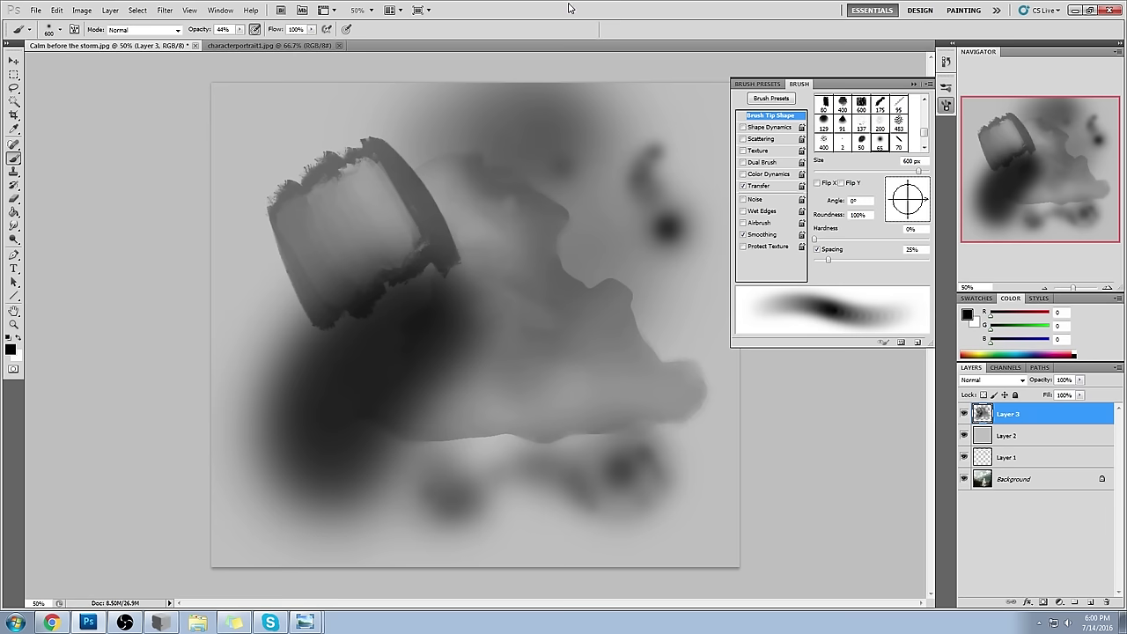
key(0)
key(ctrl+alt+z)
key(ctrl+alt+z)
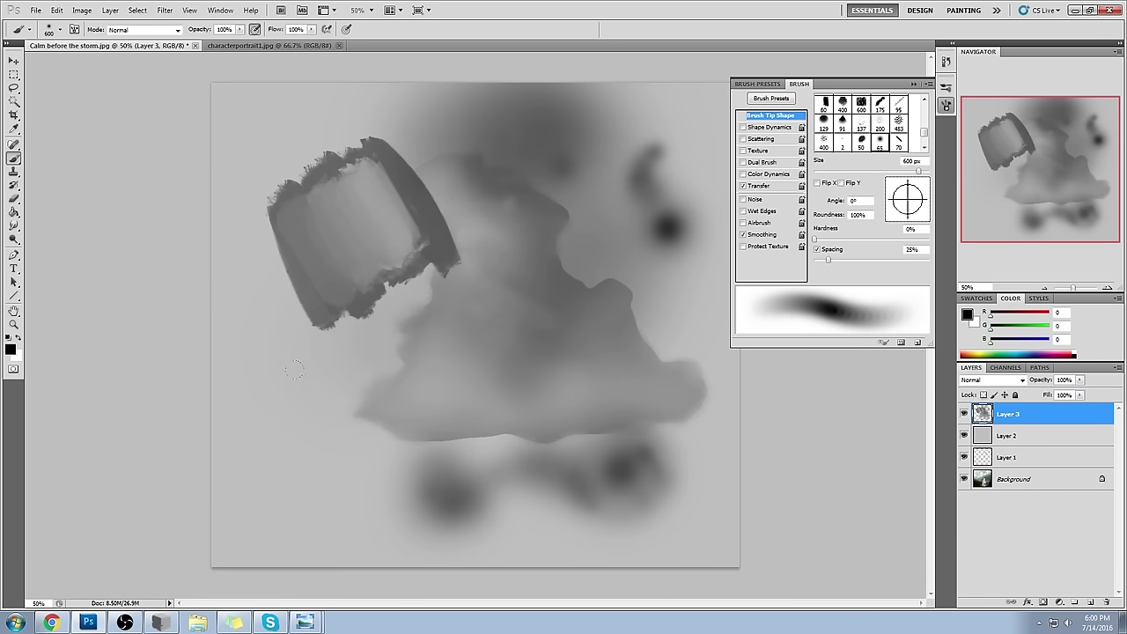
mouse_move(326, 467)
mouse_down()
mouse_move(271, 383)
mouse_move(388, 352)
mouse_move(414, 370)
mouse_move(449, 511)
mouse_move(470, 263)
mouse_move(537, 280)
mouse_up()
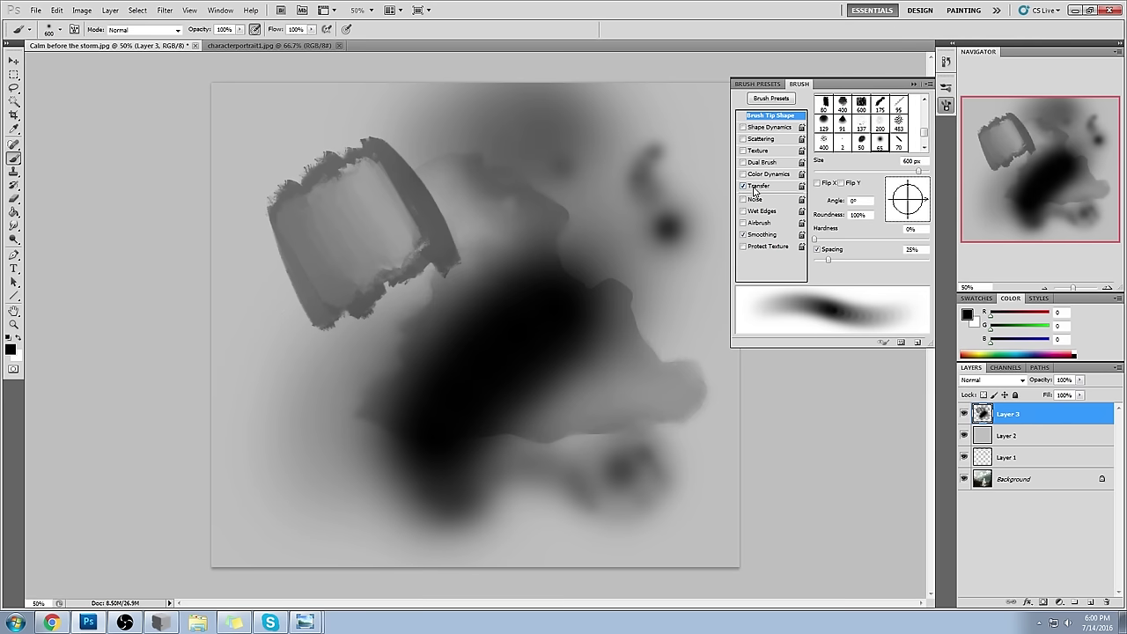
drag(529, 529, 596, 345)
mouse_move(527, 410)
mouse_down()
mouse_move(617, 511)
mouse_move(595, 303)
mouse_up()
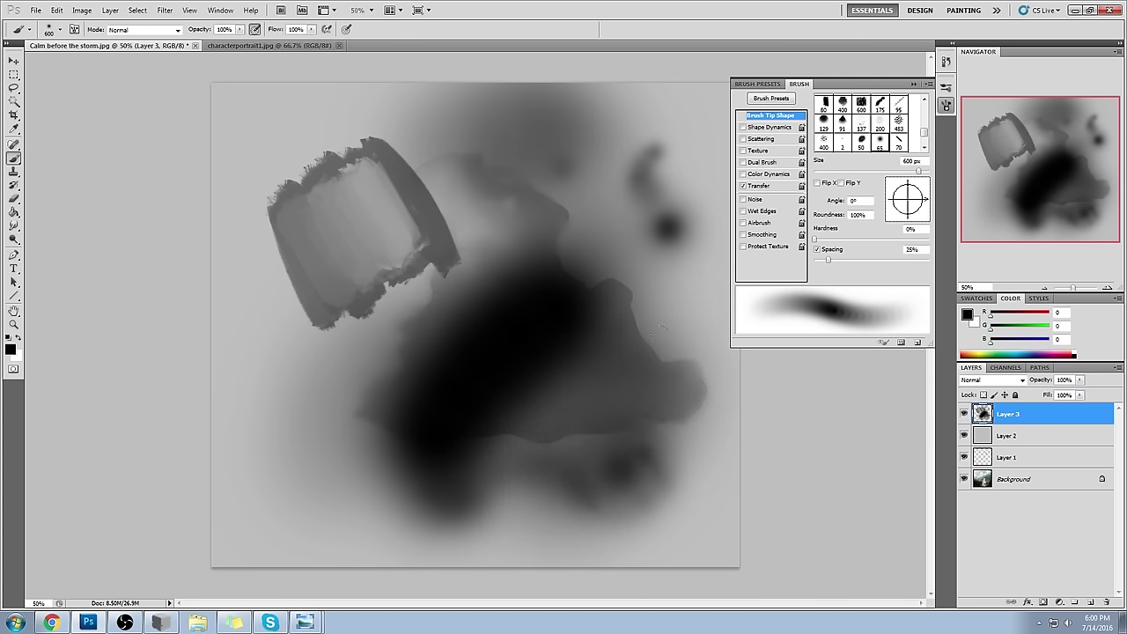
drag(616, 529, 696, 370)
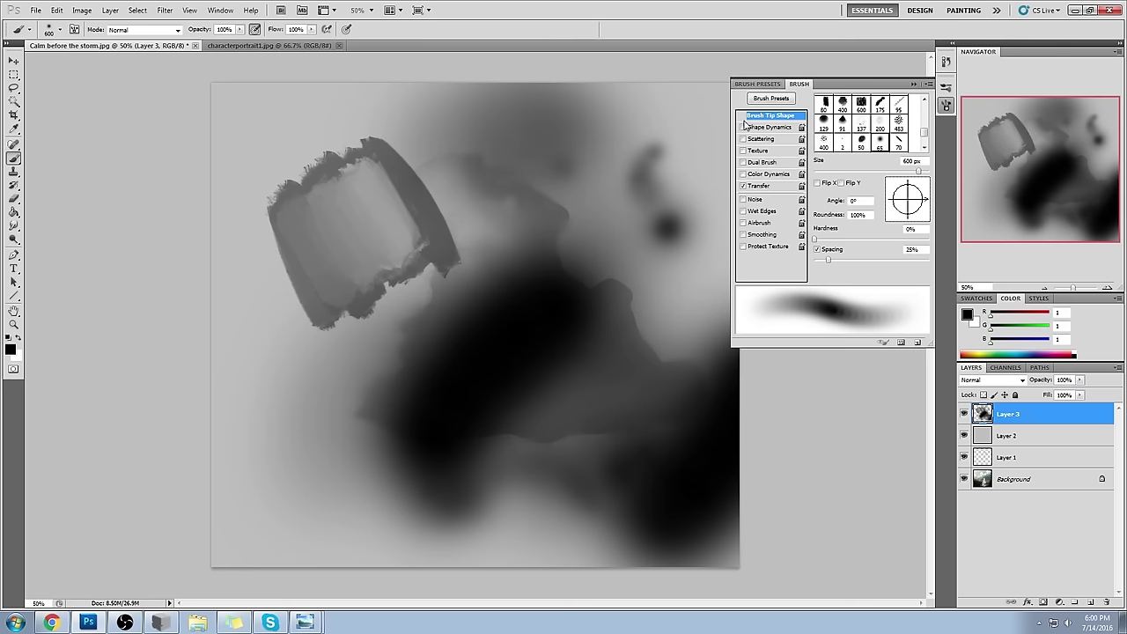
- Choose the 65 px brush from the Brush Preset picker
right_click(467, 190)
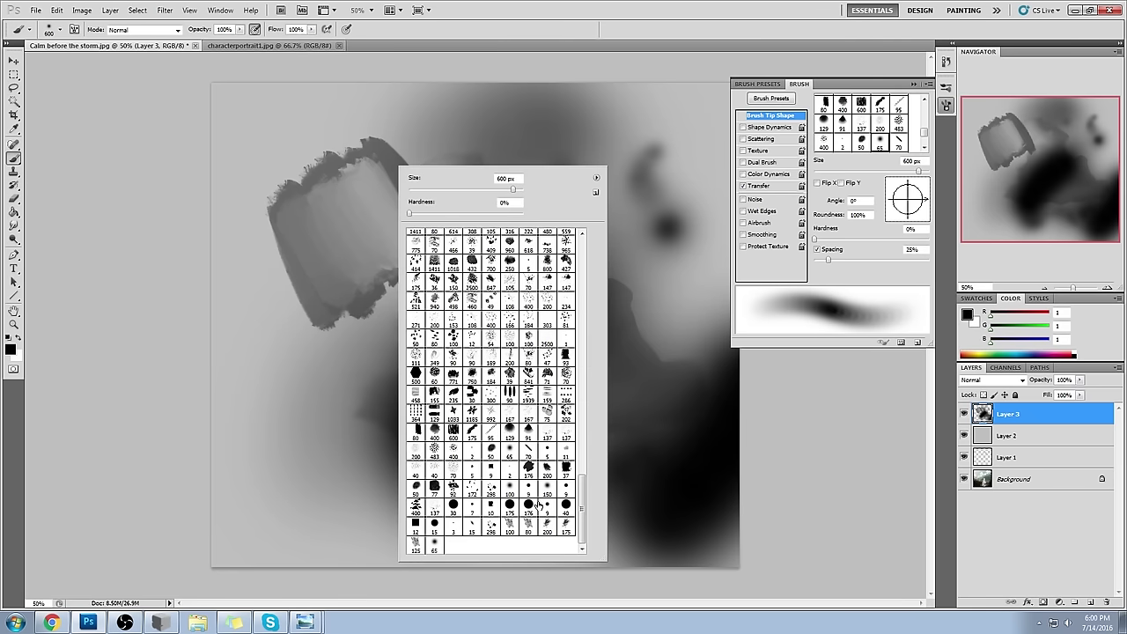
click(507, 455)
click(825, 403)
click(914, 84)
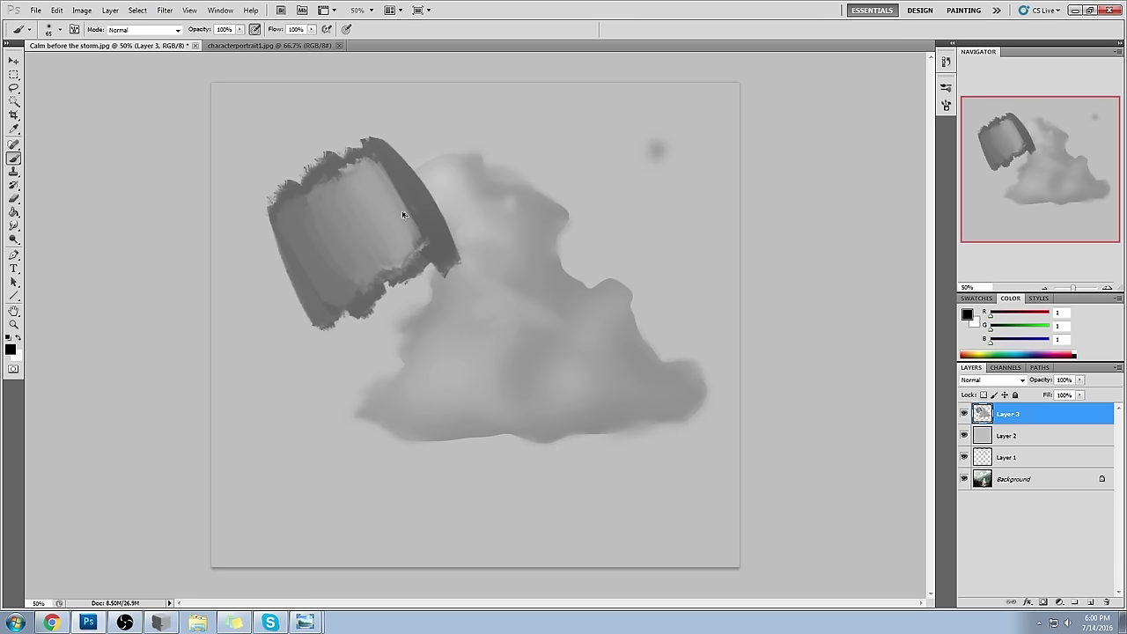
- Pick the 80 px brush preset, paint a thick black stroke at lower left, and add sampled grey strokes beside it
right_click(362, 176)
click(493, 535)
mouse_move(299, 356)
mouse_down()
mouse_move(357, 485)
mouse_move(412, 506)
mouse_up()
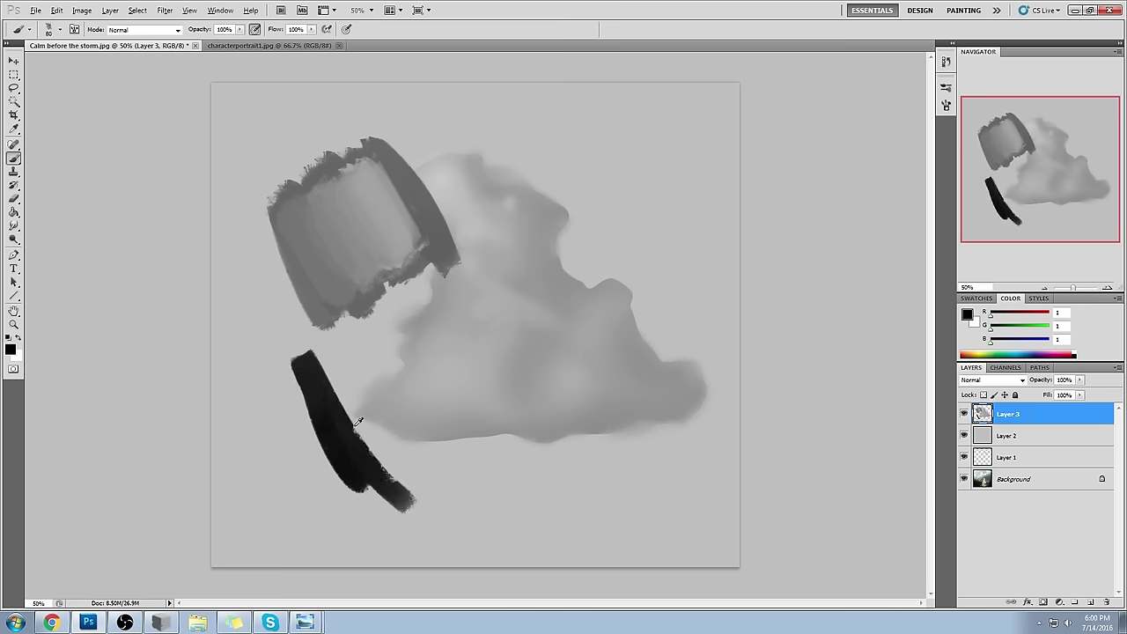
alt+click(358, 423)
mouse_move(331, 345)
mouse_down()
mouse_move(407, 482)
mouse_move(404, 460)
mouse_up()
mouse_move(355, 324)
mouse_down()
mouse_move(436, 480)
mouse_move(448, 470)
mouse_move(458, 483)
mouse_up()
drag(475, 219, 539, 432)
- Paint dark curved strokes down the cloud's right side, redoing misplaced ones with Ctrl+Alt+Z
drag(506, 201, 541, 430)
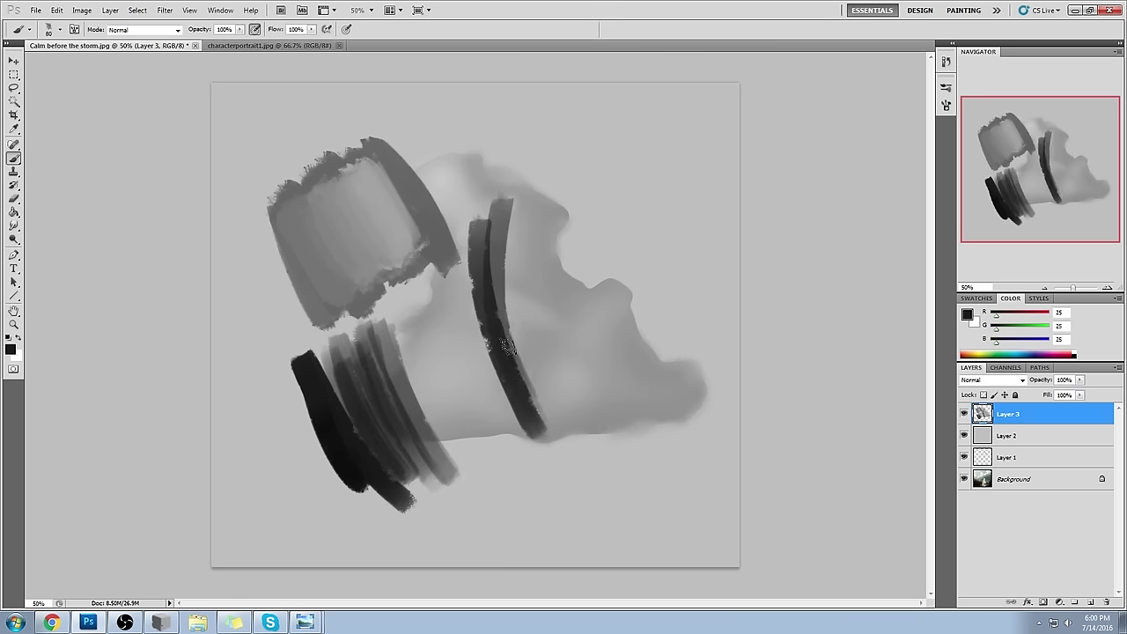
key(ctrl+alt+z)
key(ctrl+alt+z)
key(ctrl+alt+z)
drag(575, 132, 647, 328)
drag(568, 113, 647, 335)
mouse_move(599, 130)
mouse_down()
mouse_move(650, 328)
mouse_move(660, 265)
mouse_move(671, 280)
mouse_up()
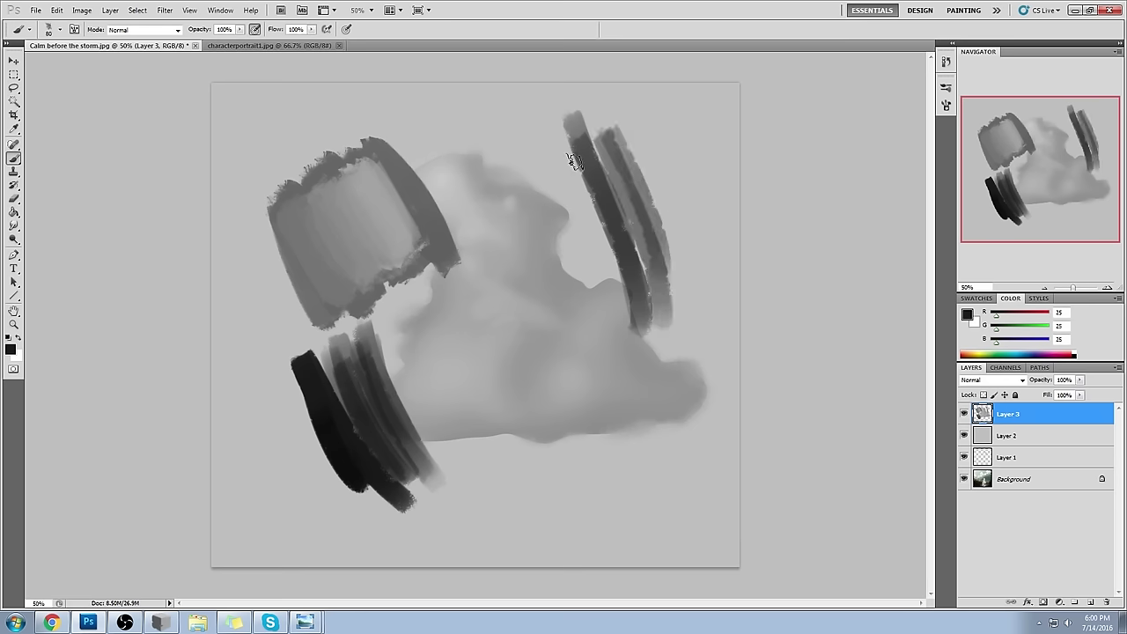
key(ctrl+alt+z)
- Darken the right-hand band, extend it downward, and add grey arcs across the cloud's top
drag(604, 125, 671, 337)
key(ctrl+alt+z)
drag(609, 158, 671, 351)
drag(622, 190, 674, 339)
drag(627, 218, 674, 342)
drag(656, 276, 675, 363)
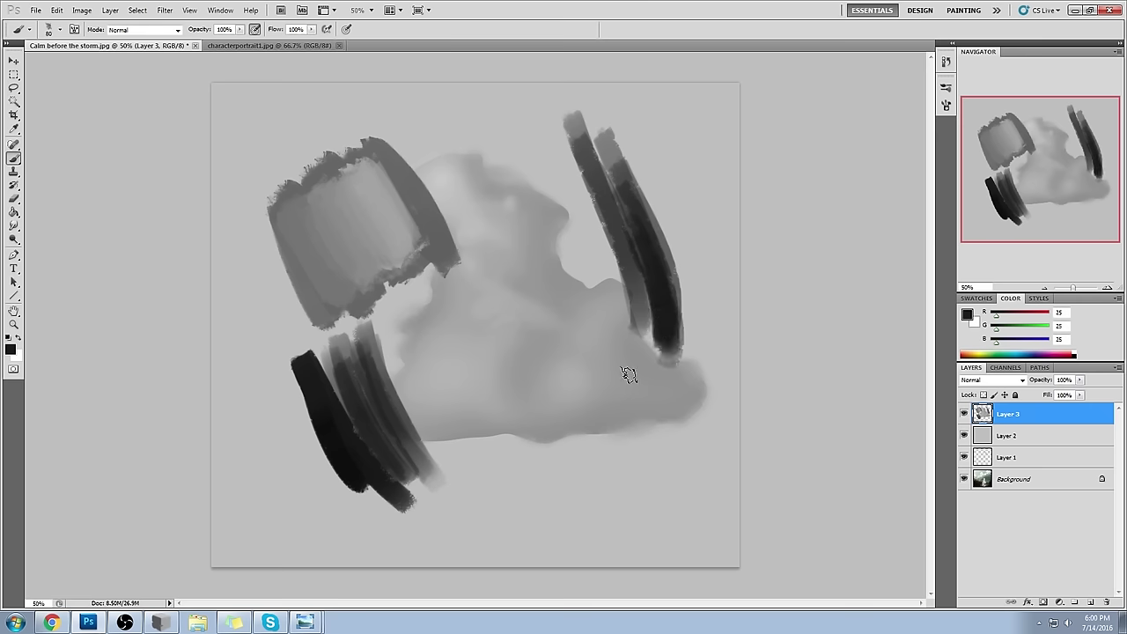
drag(687, 107, 610, 255)
drag(573, 128, 438, 216)
- In the full Brush panel, set the brush tip to 81 px with 1% spacing
click(946, 87)
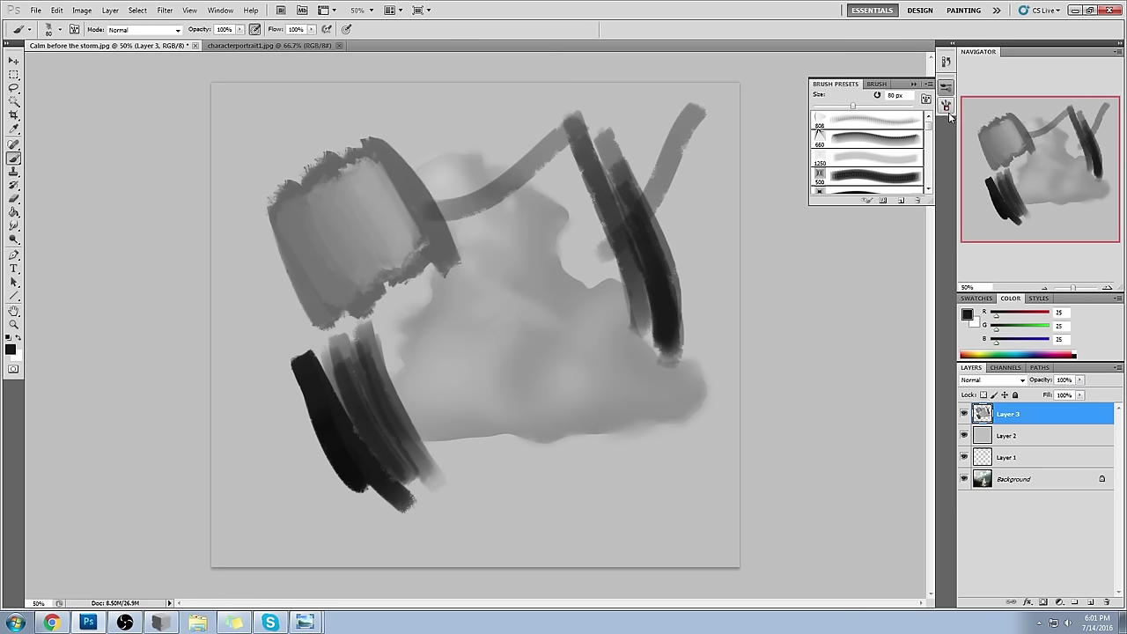
click(948, 107)
click(775, 128)
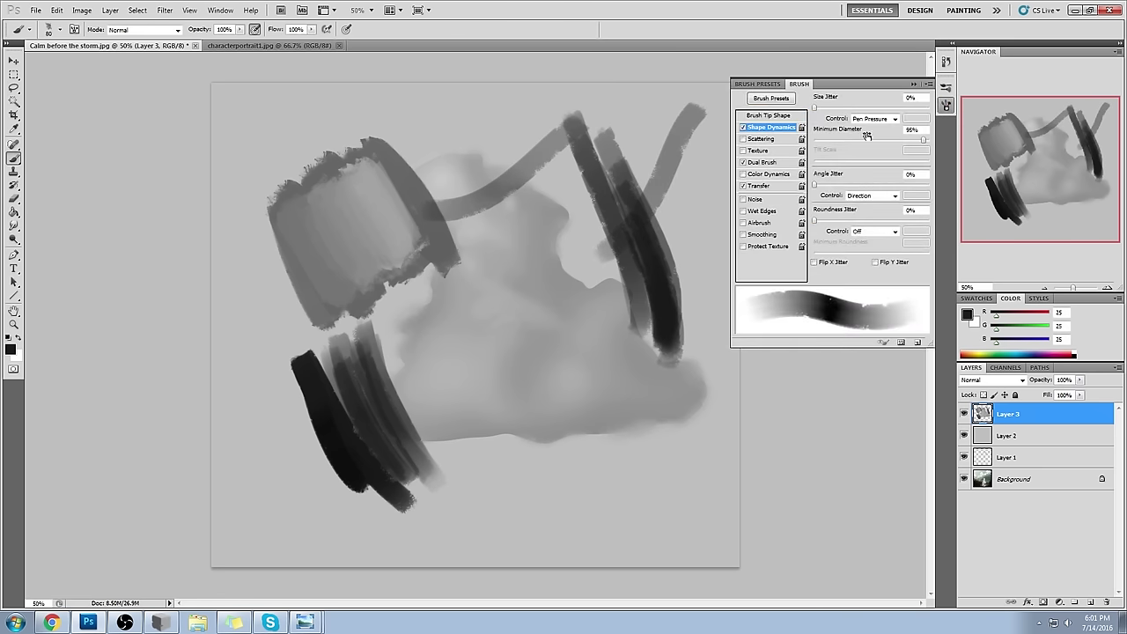
click(780, 116)
drag(819, 263, 813, 264)
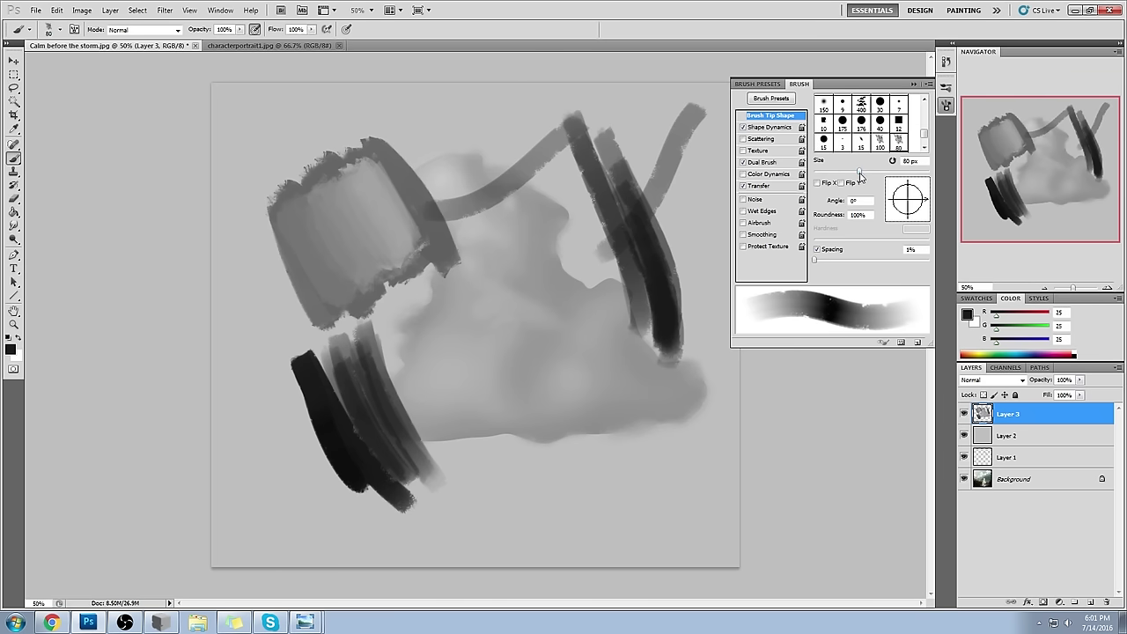
mouse_move(854, 167)
mouse_down()
mouse_move(867, 176)
mouse_move(838, 182)
mouse_move(859, 176)
mouse_up()
- Set Size Jitter to 0%, test a tapered curve at 0% Minimum Diameter, then restore 100%
click(770, 129)
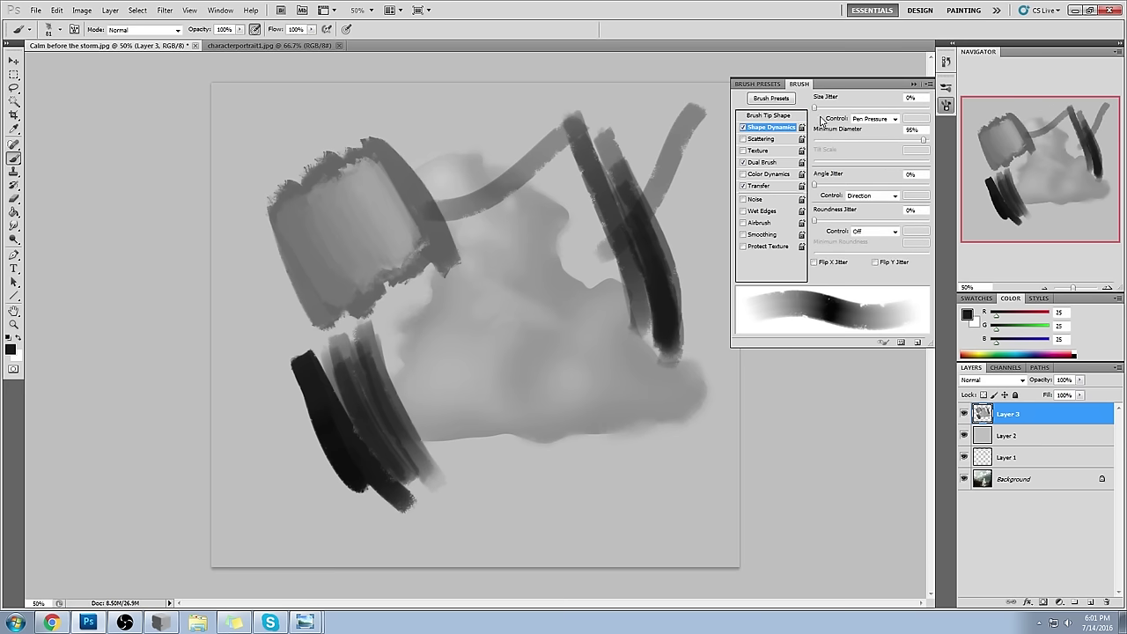
drag(826, 110, 803, 117)
drag(930, 143, 815, 151)
mouse_move(493, 101)
mouse_down()
mouse_move(390, 123)
mouse_move(266, 198)
mouse_move(326, 300)
mouse_move(494, 335)
mouse_move(538, 379)
mouse_move(567, 470)
mouse_move(604, 480)
mouse_up()
drag(833, 140, 930, 143)
- Paint grey test strokes sweeping across the lower right with the full-diameter brush
mouse_move(674, 443)
mouse_down()
mouse_move(520, 503)
mouse_move(522, 536)
mouse_up()
drag(717, 453, 562, 548)
mouse_move(718, 401)
mouse_down()
mouse_move(564, 451)
mouse_move(539, 404)
mouse_up()
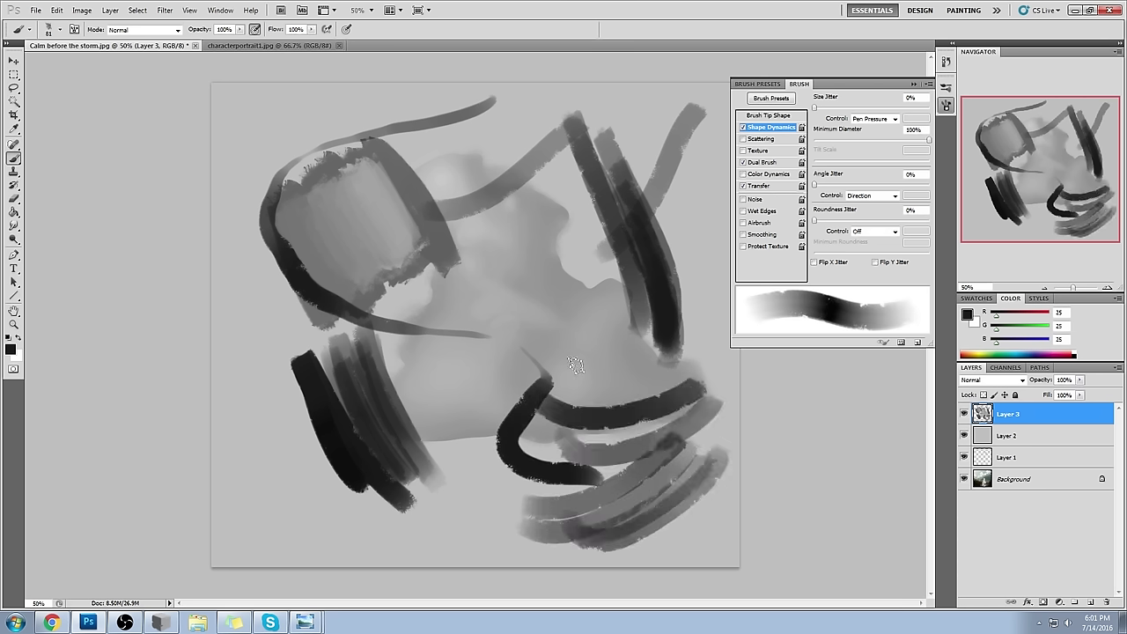
click(915, 83)
- Undo all the demo strokes with repeated Ctrl+Alt+Z, then scribble dark strokes above the cylinder
key(ctrl+alt+z)
key(ctrl+alt+z)
key(ctrl+alt+z)
key(ctrl+alt+z)
key(ctrl+alt+z)
key(ctrl+alt+z)
key(ctrl+alt+z)
key(ctrl+alt+z)
key(ctrl+alt+z)
key(ctrl+alt+z)
key(ctrl+alt+z)
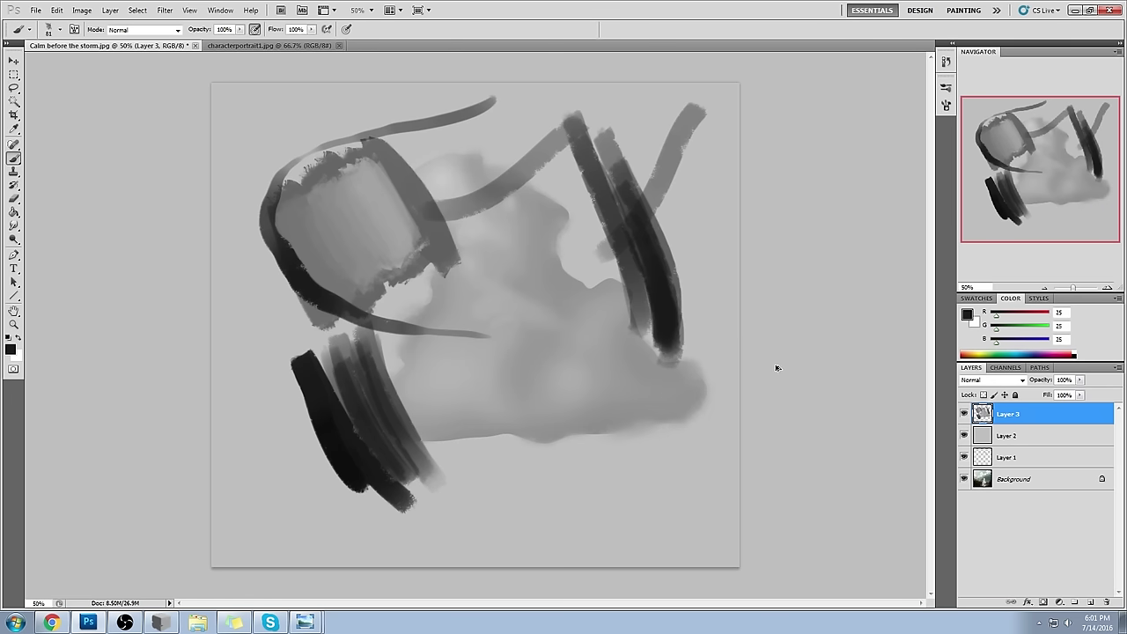
key(ctrl+alt+z)
key(ctrl+alt+z)
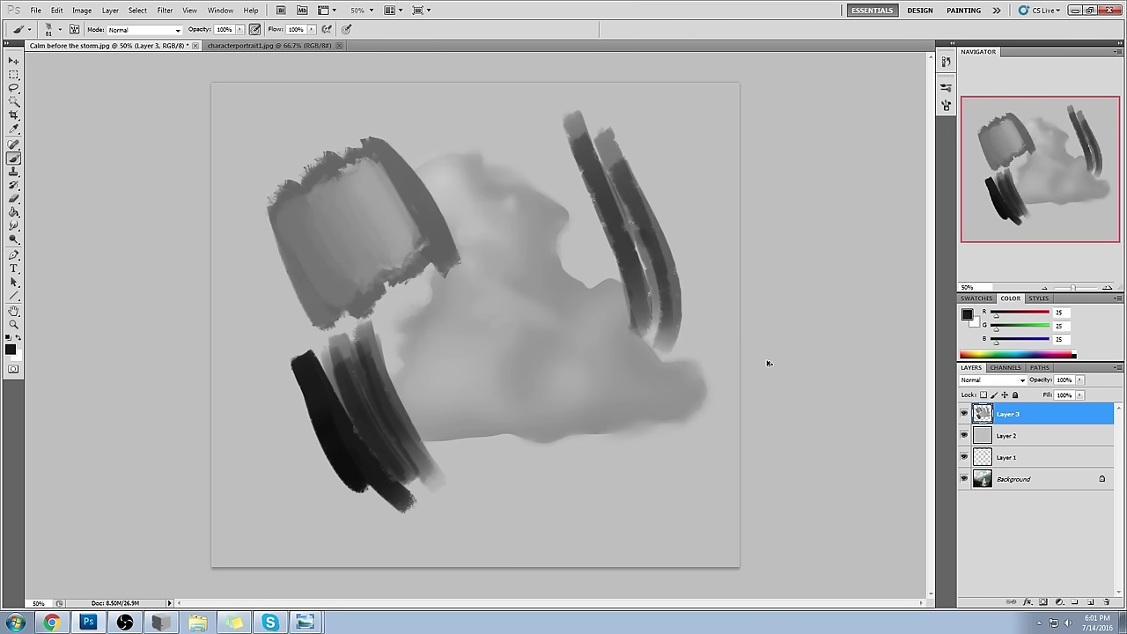
key(ctrl+alt+z)
key(ctrl+alt+z)
key(ctrl+alt+z)
key(ctrl+alt+z)
key(ctrl+alt+z)
key(ctrl+alt+z)
key(ctrl+alt+z)
key(ctrl+alt+z)
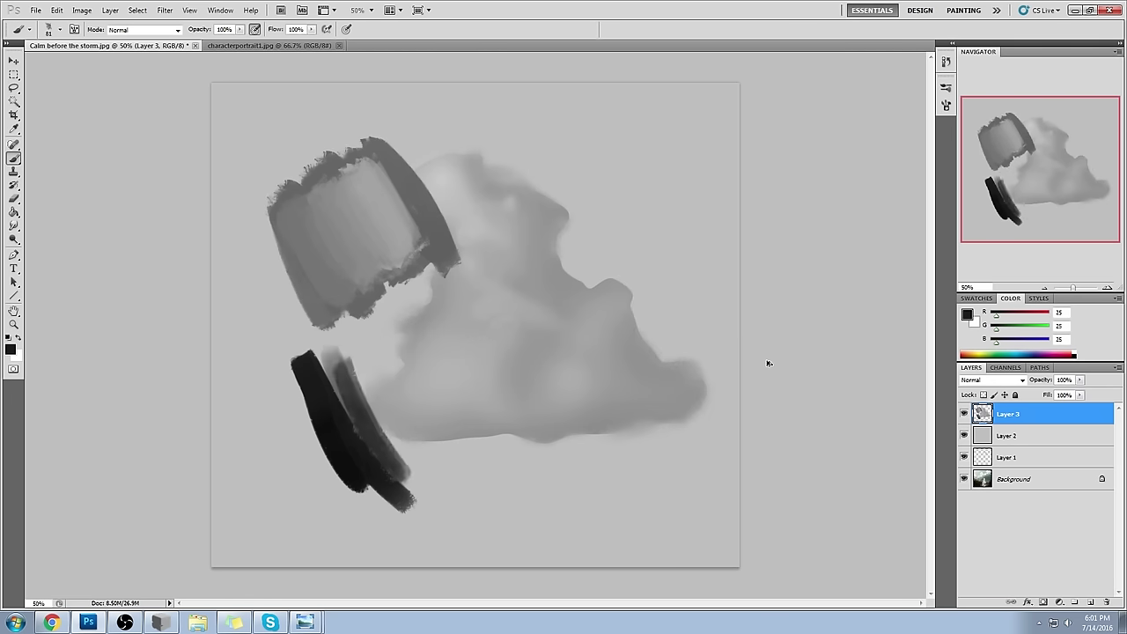
key(ctrl+alt+z)
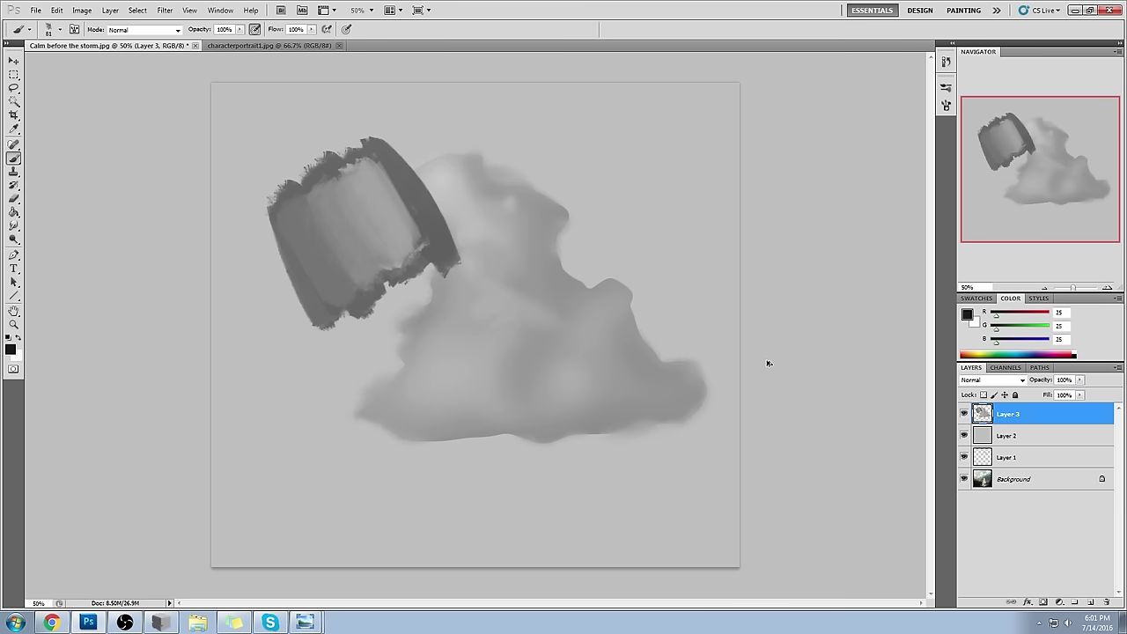
key(ctrl+alt+z)
key(ctrl+alt+z)
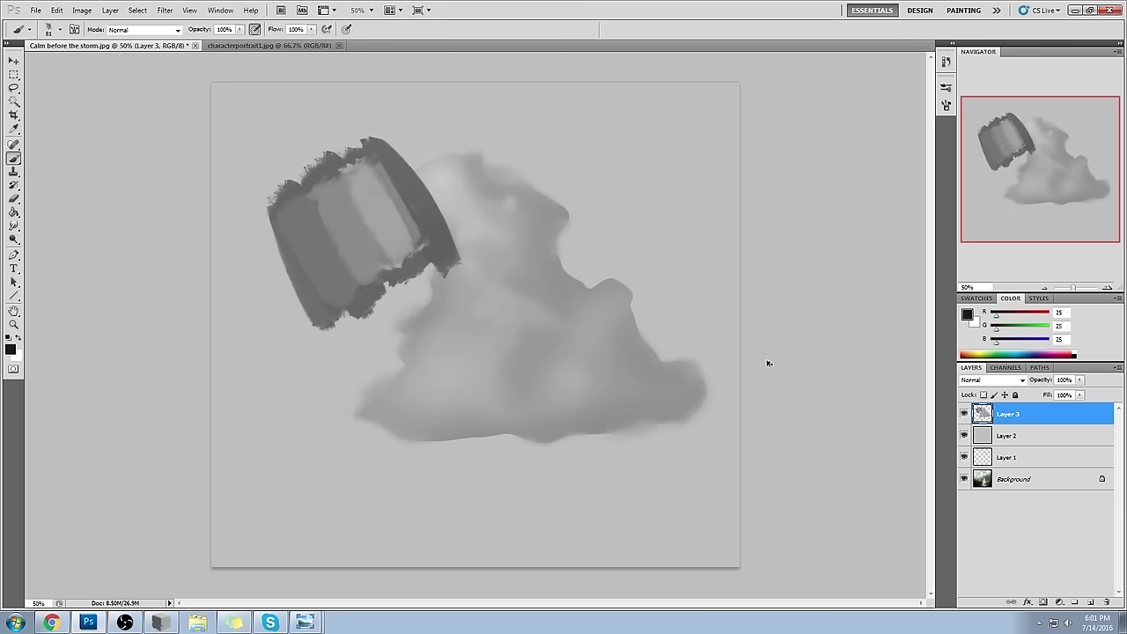
key(ctrl+alt+z)
key(ctrl+alt+z)
key(ctrl+alt+z)
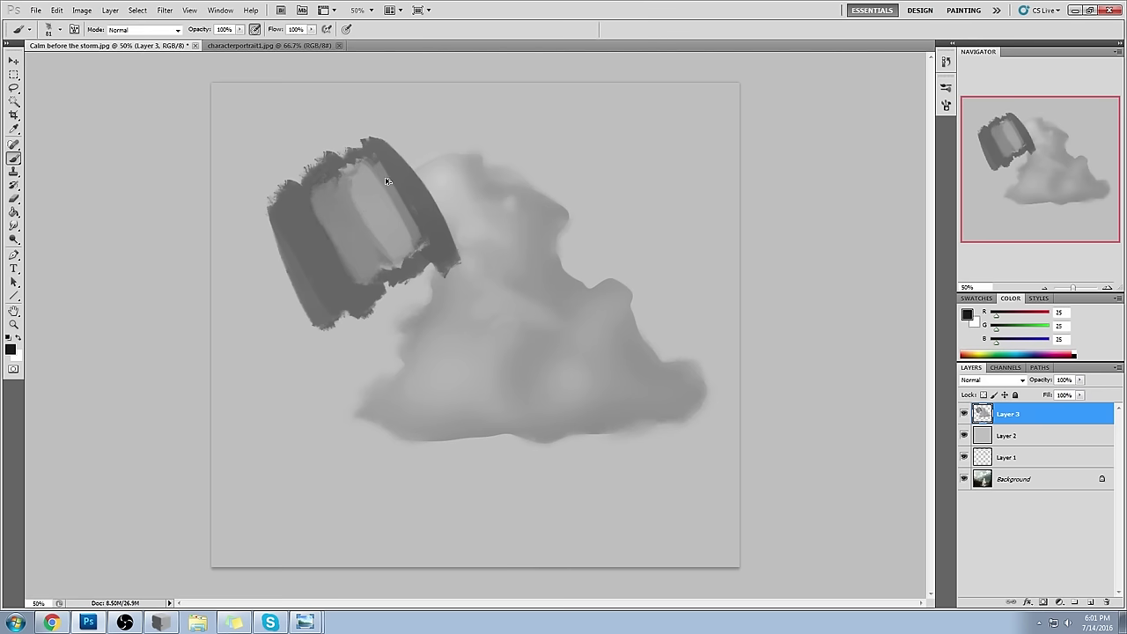
key(ctrl+alt+z)
key(ctrl+alt+z)
mouse_move(297, 134)
mouse_down()
mouse_move(344, 93)
mouse_move(229, 158)
mouse_move(319, 166)
mouse_up()
- Set the brush to 65 px, enlarge it slightly, and paint a soft dark stroke above the cloud
right_click(423, 213)
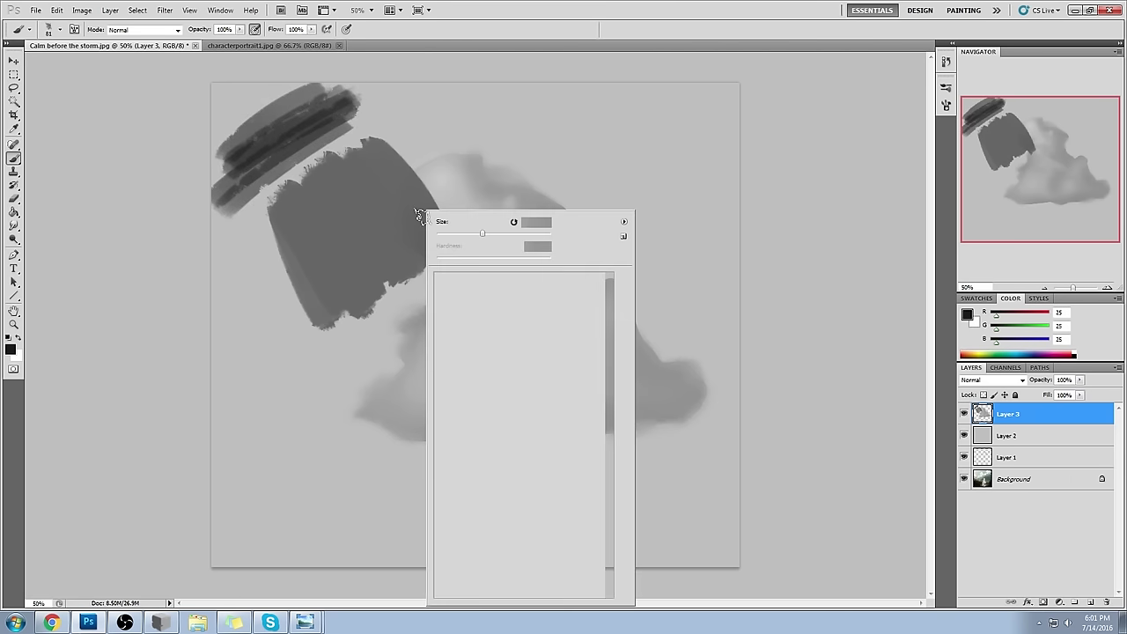
drag(538, 247, 450, 247)
key(Return)
key(bracketright)
key(bracketright)
key(bracketright)
key(bracketright)
drag(512, 120, 598, 132)
- Sample greys from the canvas and build up the soft dark stroke, extending it left
alt+click(598, 136)
mouse_move(493, 168)
mouse_down()
mouse_move(599, 141)
mouse_move(475, 186)
mouse_move(537, 221)
mouse_move(584, 184)
mouse_up()
alt+click(541, 216)
alt+click(584, 184)
drag(563, 132, 473, 159)
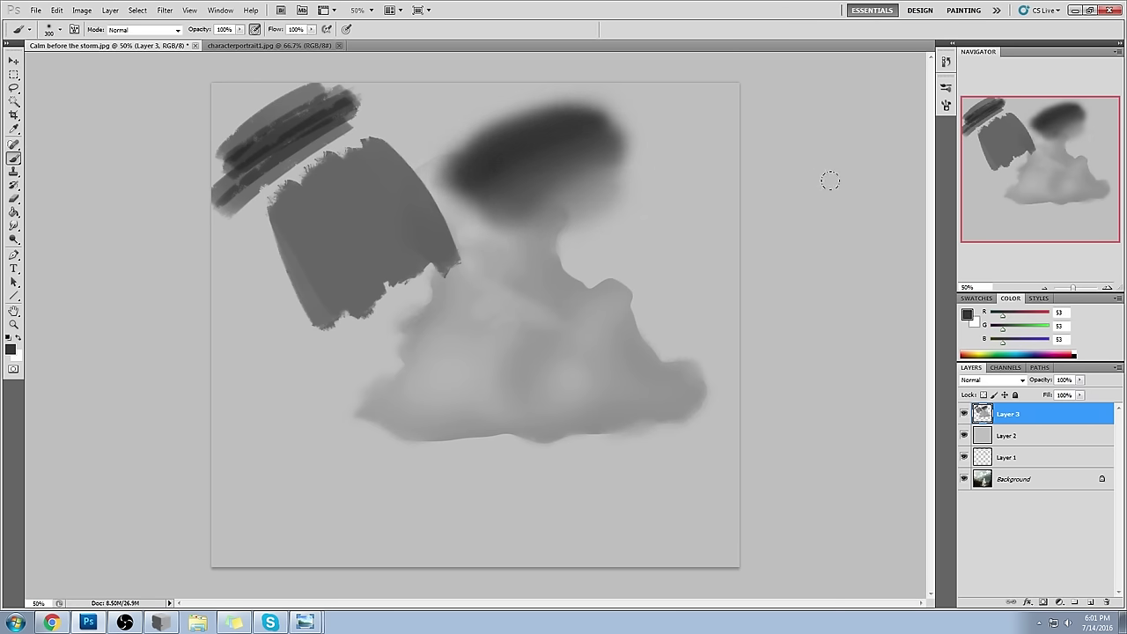
alt+click(564, 140)
- Lower brush opacity to 75% and sample several greys from the dark blob and canvas
click(239, 29)
drag(239, 41, 224, 41)
alt+click(581, 176)
alt+click(571, 122)
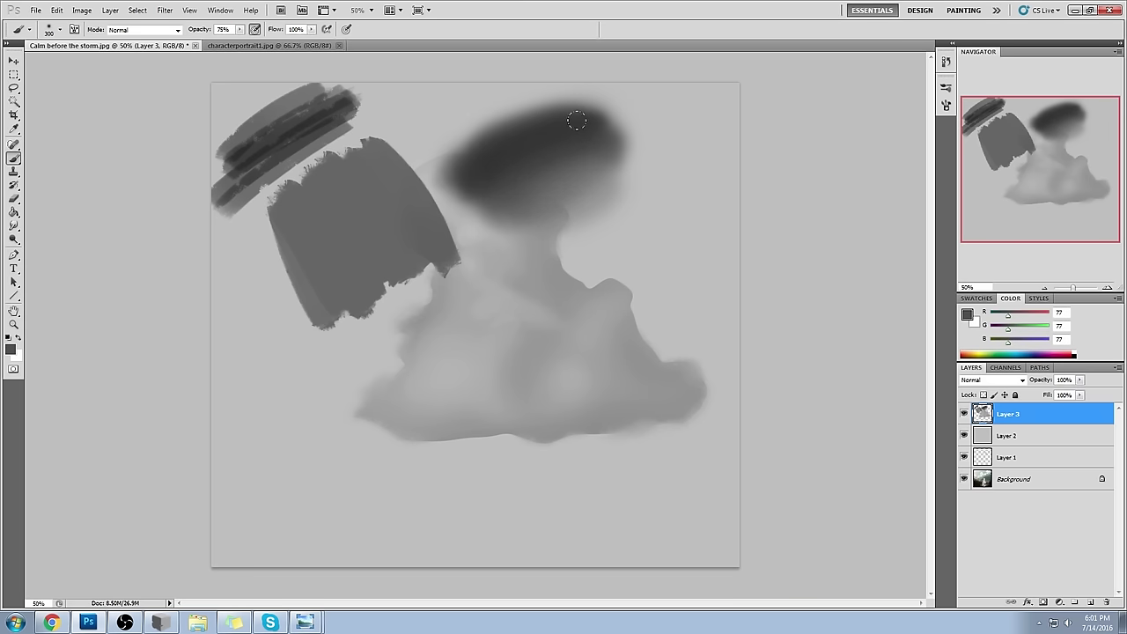
alt+click(579, 139)
alt+click(498, 177)
alt+click(541, 183)
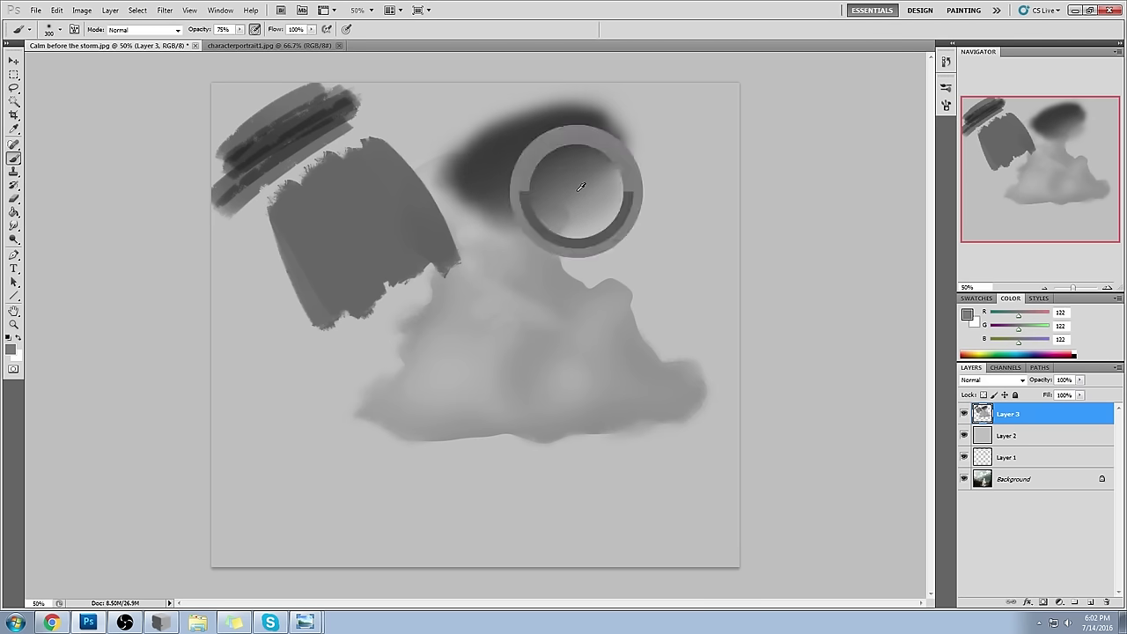
alt+click(649, 171)
- Brighten the blob's lower edge with light grey, sample darker greys, and bring up the History panel
drag(616, 168, 520, 238)
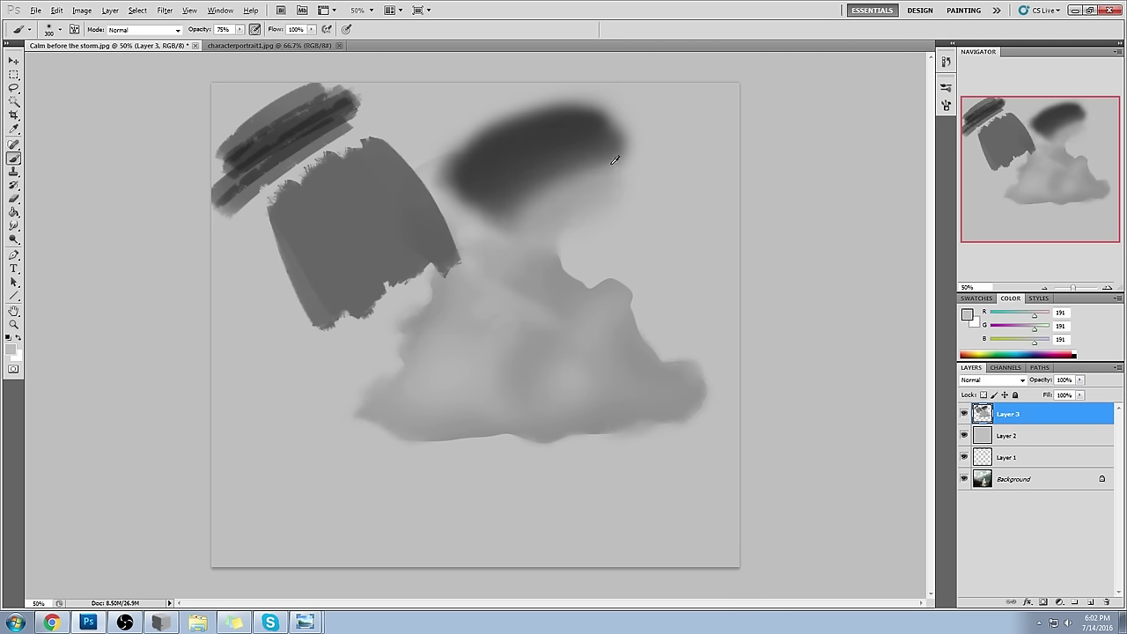
key(ctrl+z)
drag(639, 190, 620, 187)
alt+click(574, 190)
alt+click(583, 191)
alt+click(536, 150)
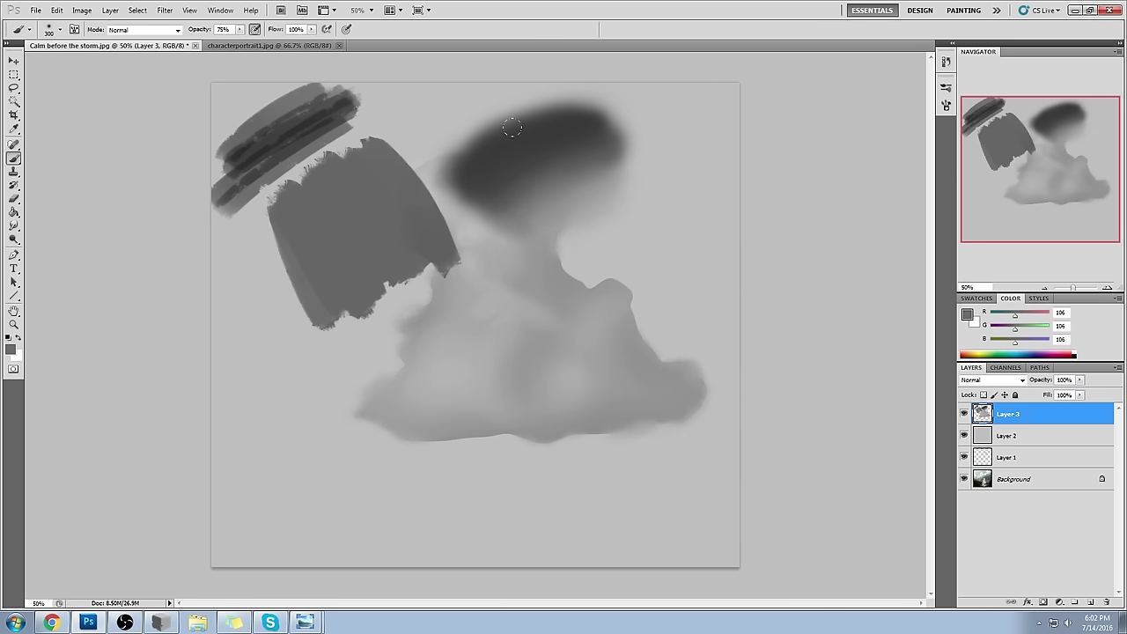
alt+click(559, 151)
alt+click(560, 150)
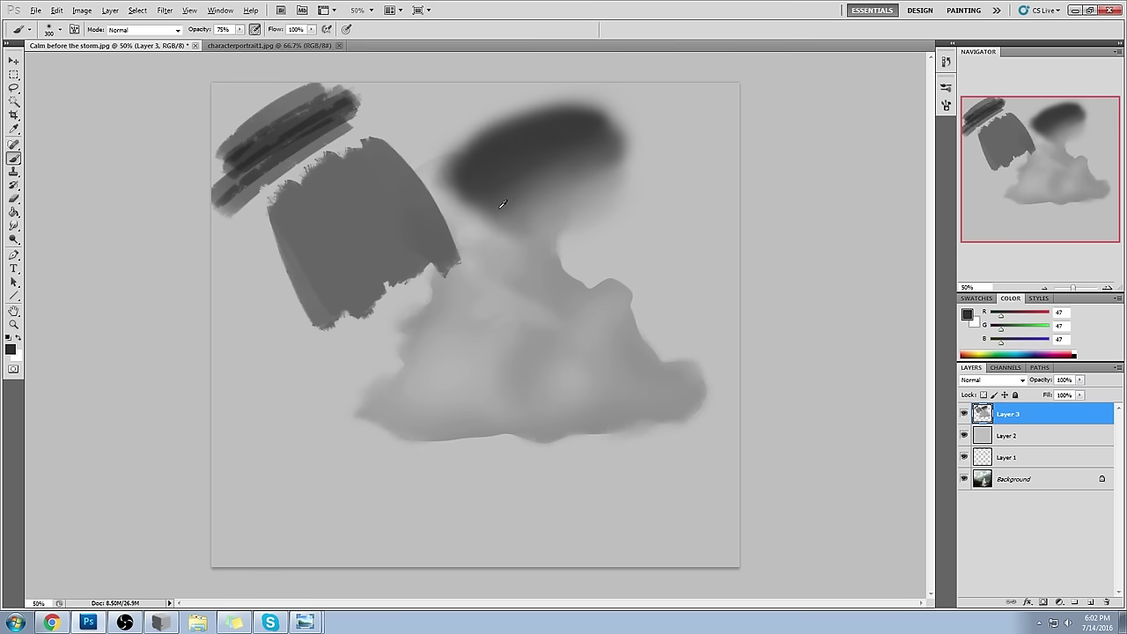
click(946, 61)
drag(931, 409, 937, 370)
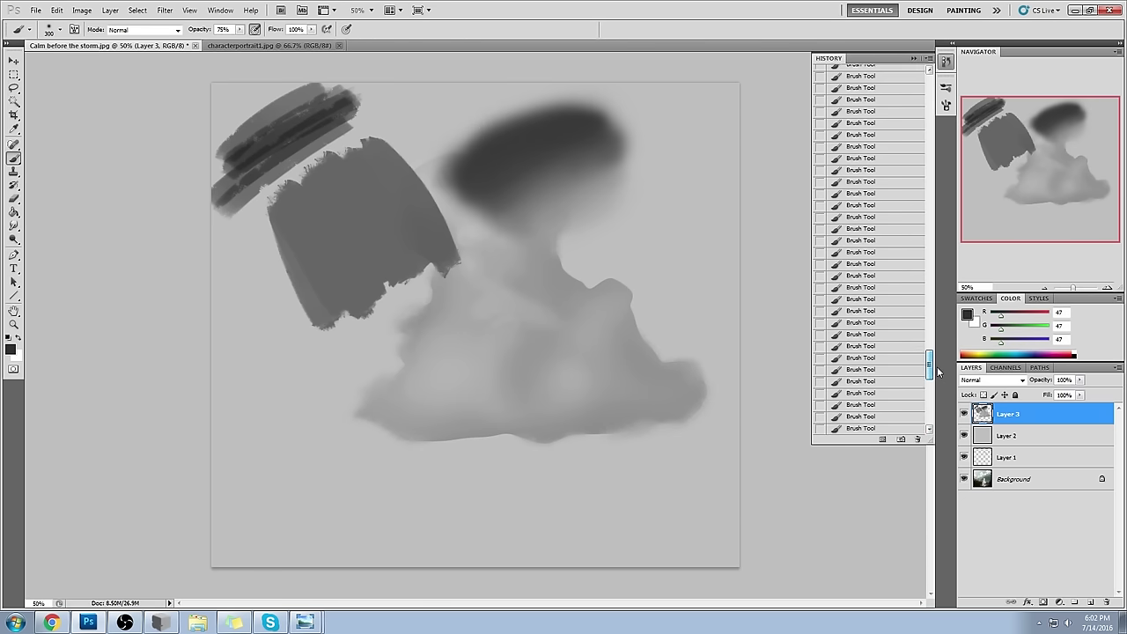
- Step through History states to the Brush Tool state with only the clean grey cloud, then collapse History
click(880, 329)
click(878, 345)
click(881, 413)
drag(931, 359, 931, 394)
click(881, 303)
click(864, 208)
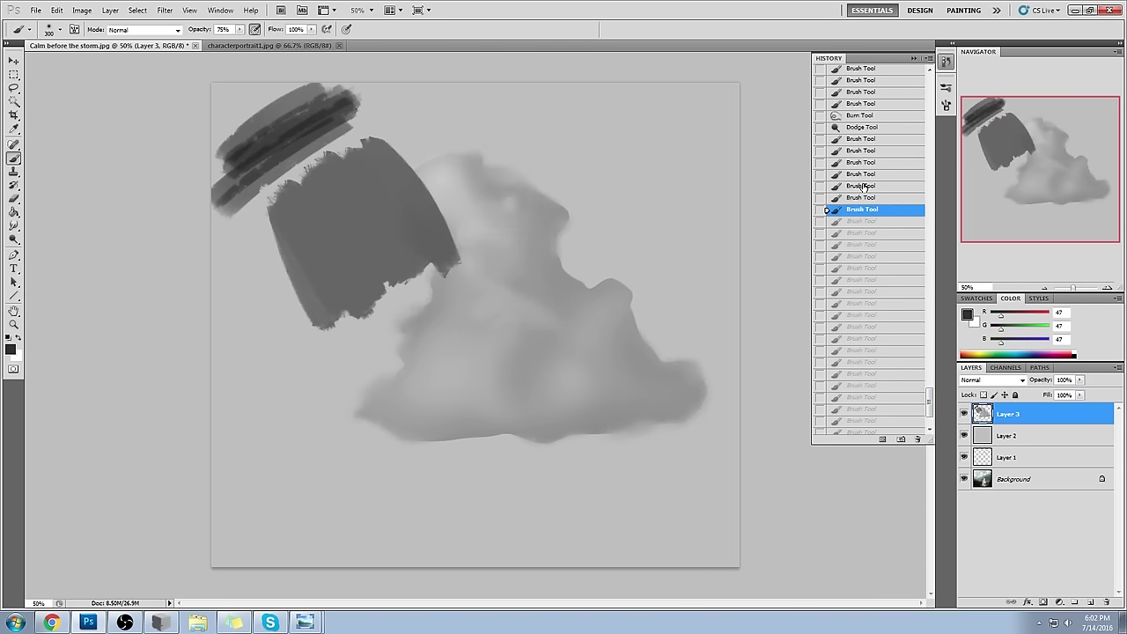
click(862, 174)
click(862, 138)
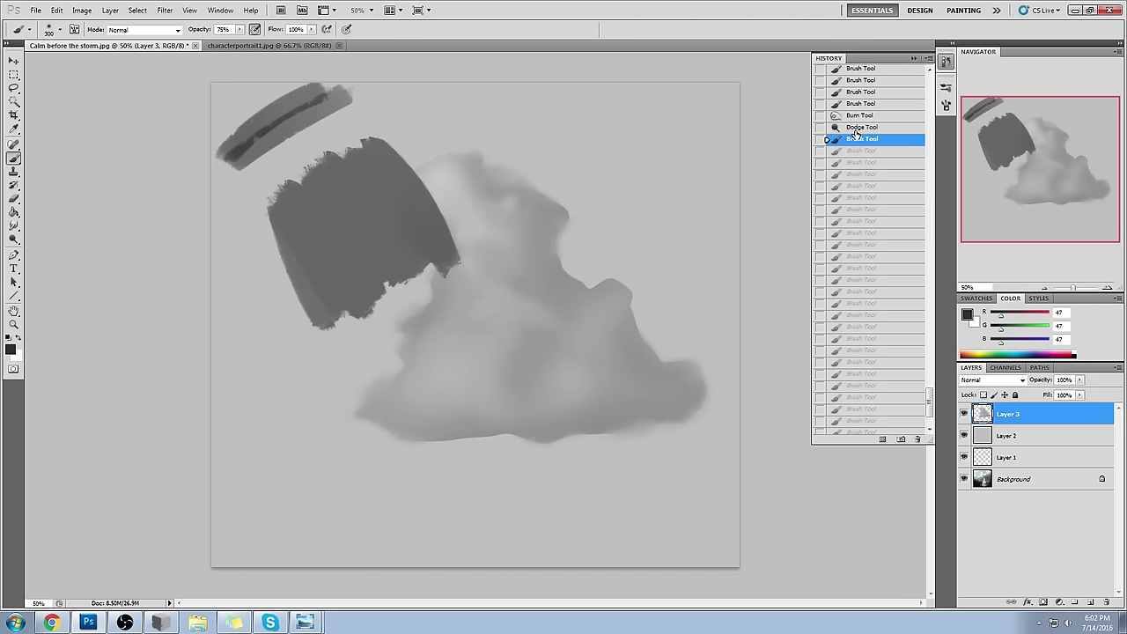
click(914, 58)
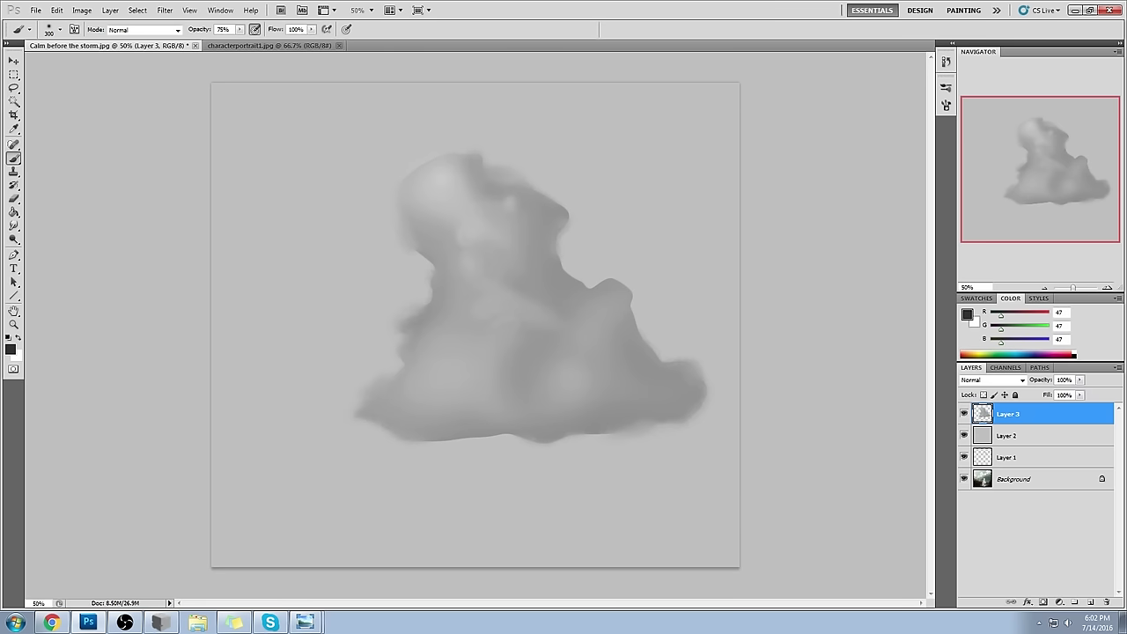
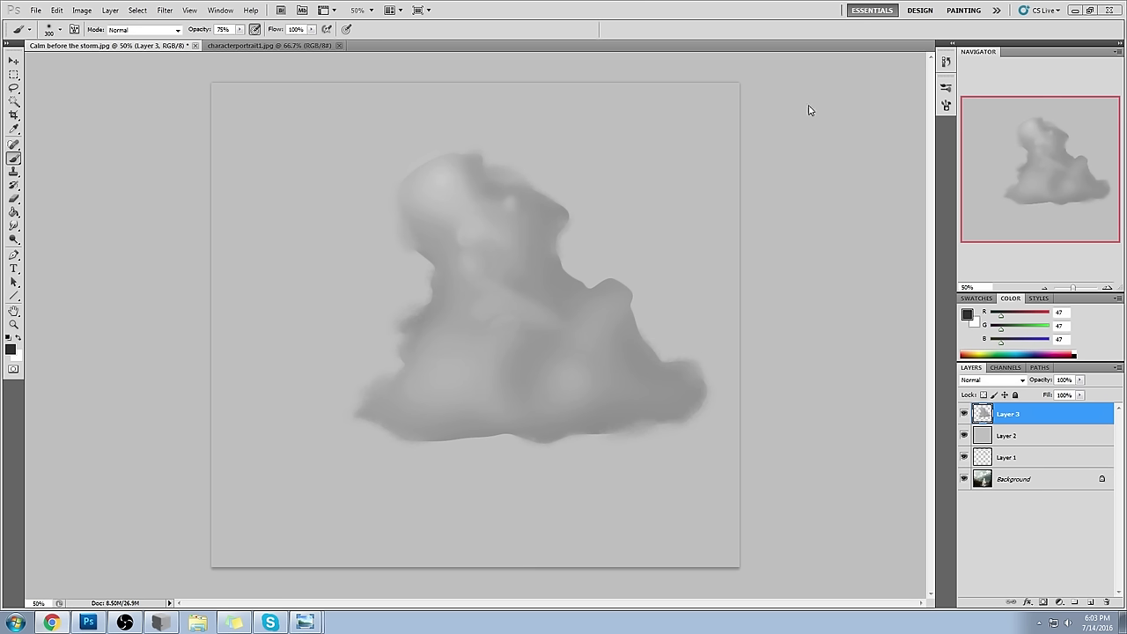
- Hide the cloud layer and Layer 2, then toggle Layer 1 repeatedly to compare the clouds
click(965, 414)
click(964, 435)
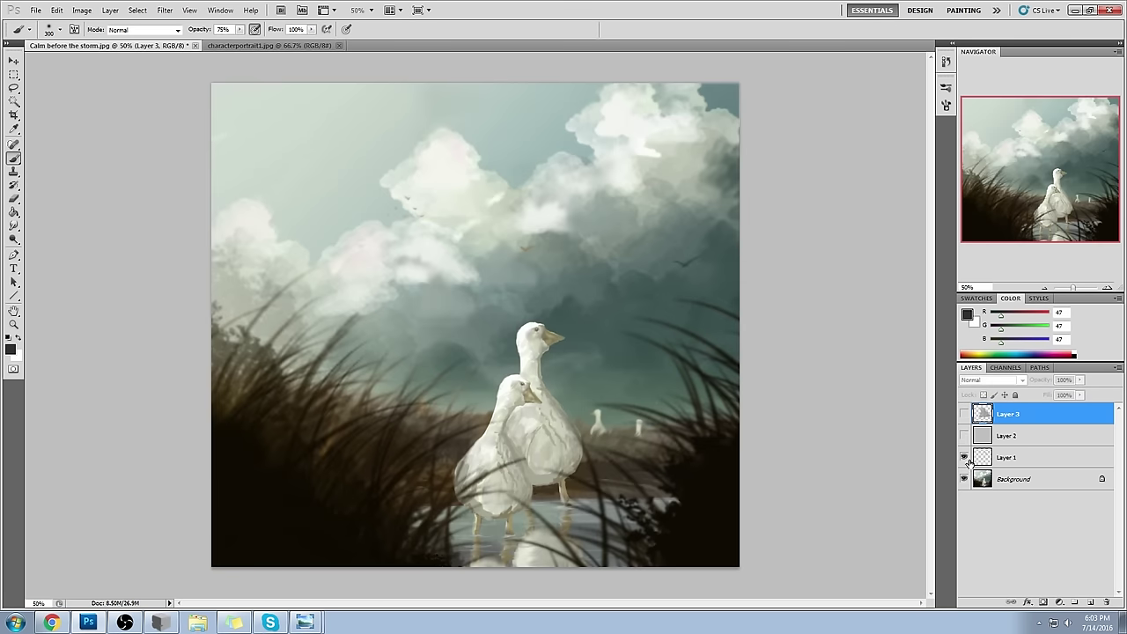
click(965, 457)
click(964, 458)
click(965, 459)
click(965, 459)
click(965, 459)
click(964, 459)
click(964, 459)
click(964, 459)
- Flatten the image, discarding hidden layers, then close the painting and save the changes
right_click(1027, 459)
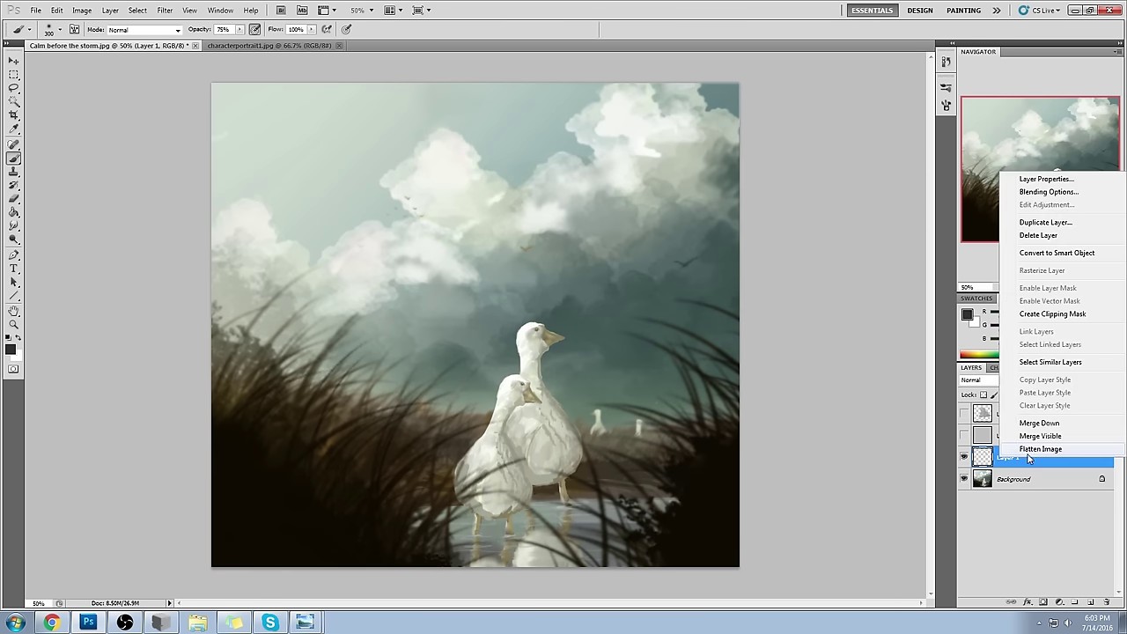
click(1028, 451)
click(513, 233)
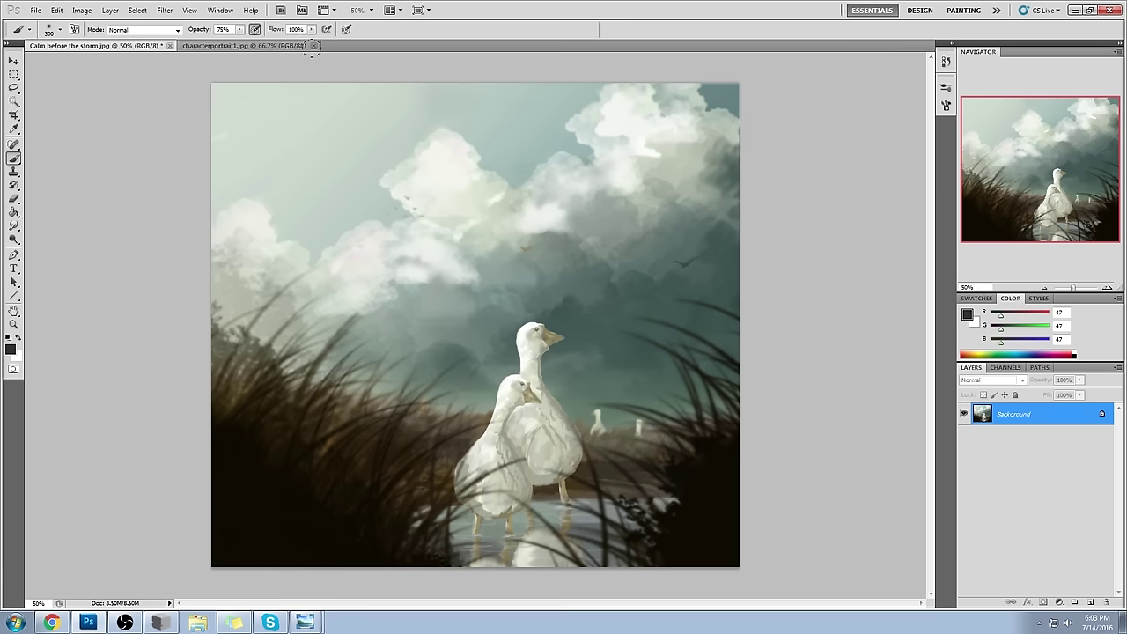
click(169, 46)
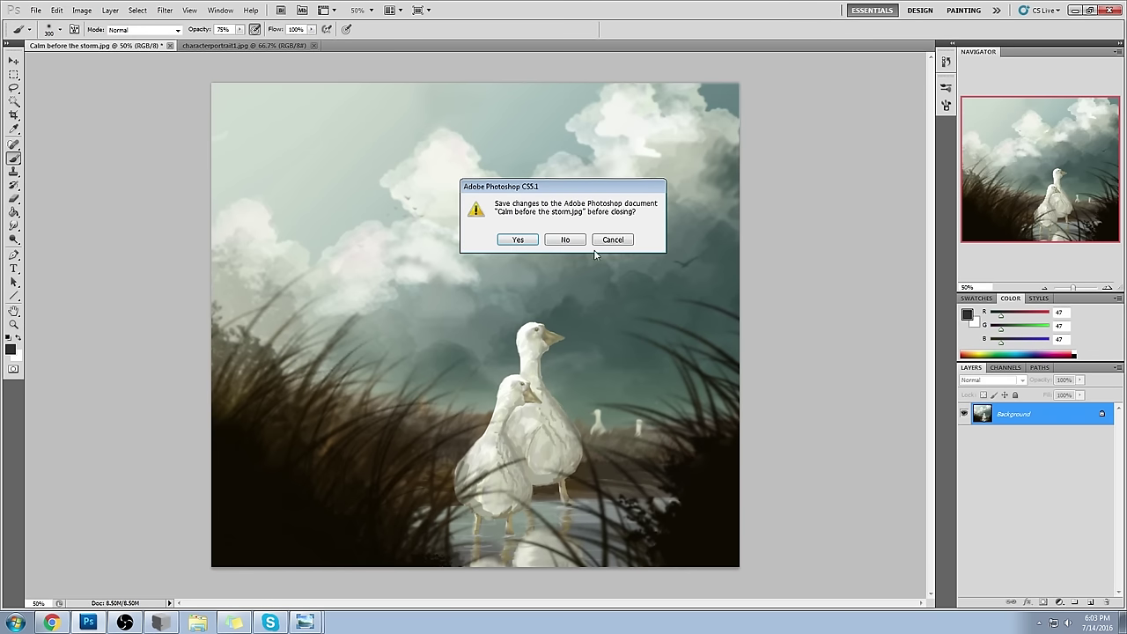
click(526, 245)
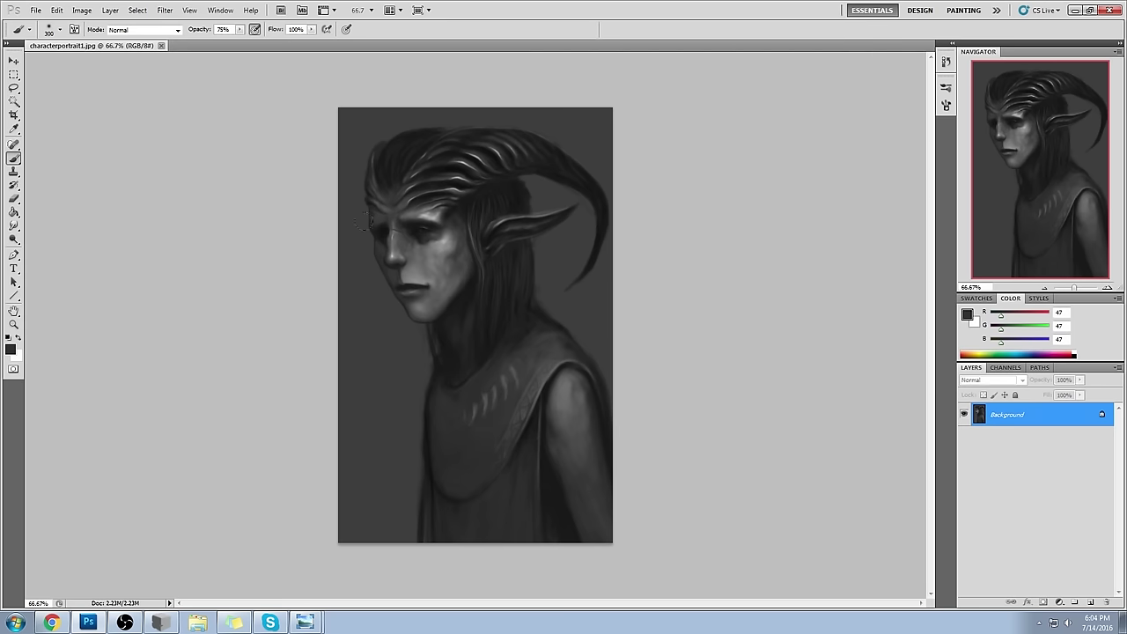
click(1049, 314)
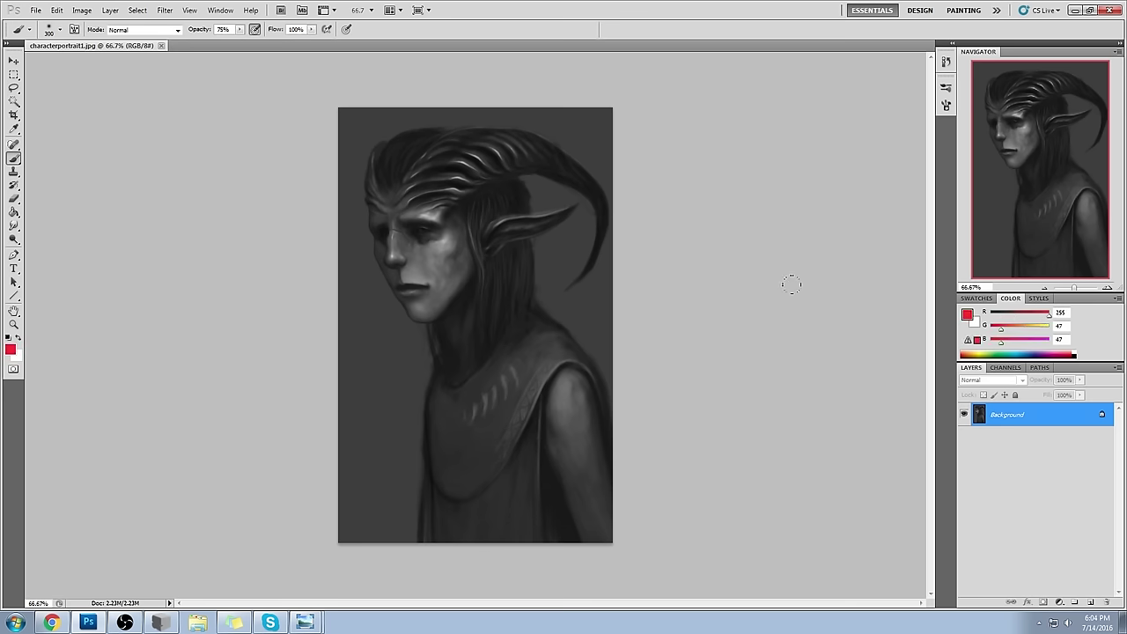
mouse_move(399, 283)
mouse_down()
mouse_move(405, 292)
mouse_move(397, 272)
mouse_move(408, 287)
mouse_up()
mouse_move(429, 246)
mouse_down()
mouse_move(420, 238)
mouse_move(433, 238)
mouse_up()
key(ctrl+z)
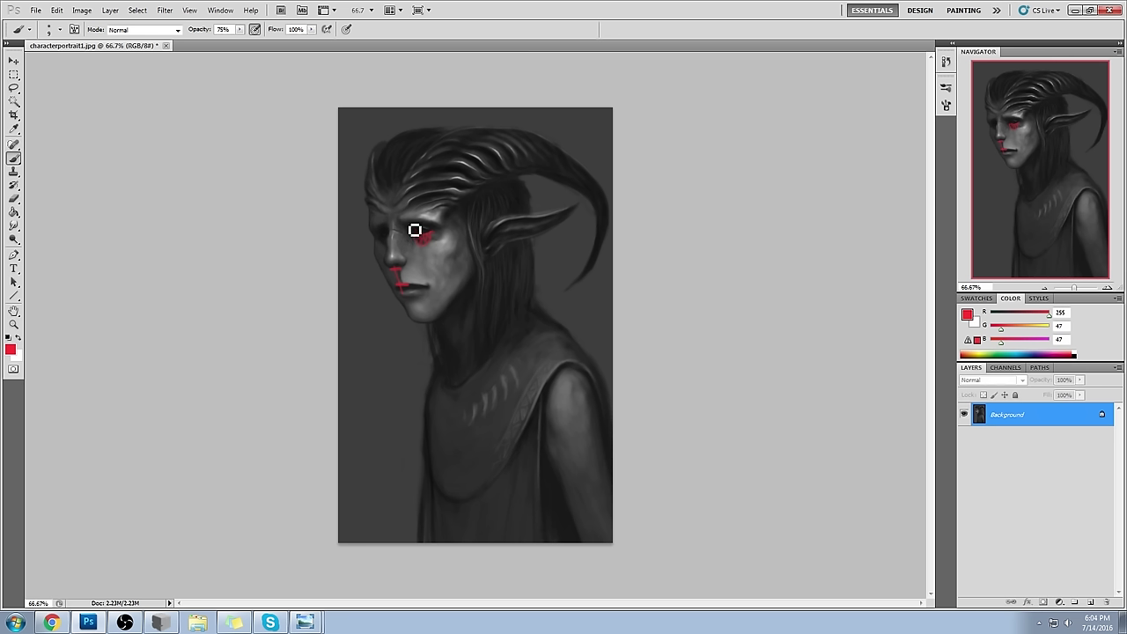
mouse_move(415, 231)
mouse_down()
mouse_move(447, 229)
mouse_move(410, 221)
mouse_up()
mouse_move(460, 256)
mouse_down()
mouse_move(458, 287)
mouse_move(468, 243)
mouse_up()
key(ctrl+alt+z)
key(ctrl+alt+z)
key(ctrl+alt+z)
key(ctrl+alt+z)
key(ctrl+alt+z)
key(ctrl+alt+z)
key(l)
mouse_move(535, 236)
mouse_down()
mouse_move(591, 270)
mouse_move(547, 259)
mouse_move(616, 335)
mouse_move(620, 450)
mouse_move(594, 421)
mouse_move(592, 379)
mouse_move(539, 320)
mouse_move(528, 242)
mouse_up()
click(564, 238)
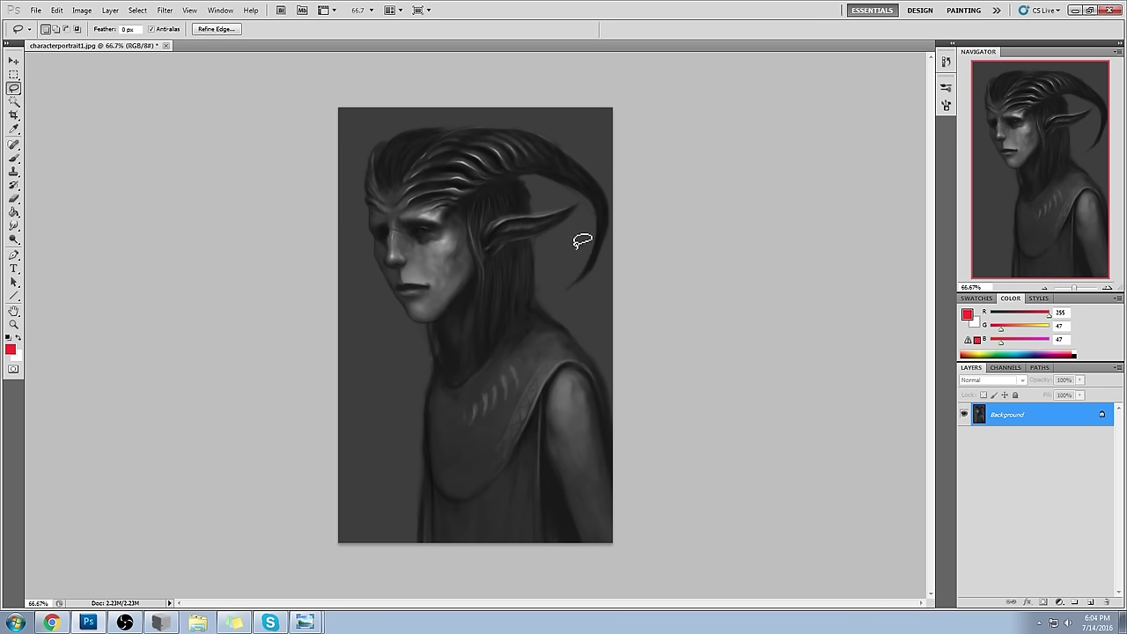
- Add a new layer above Background and choose a different brush preset
click(1091, 602)
key(b)
right_click(546, 294)
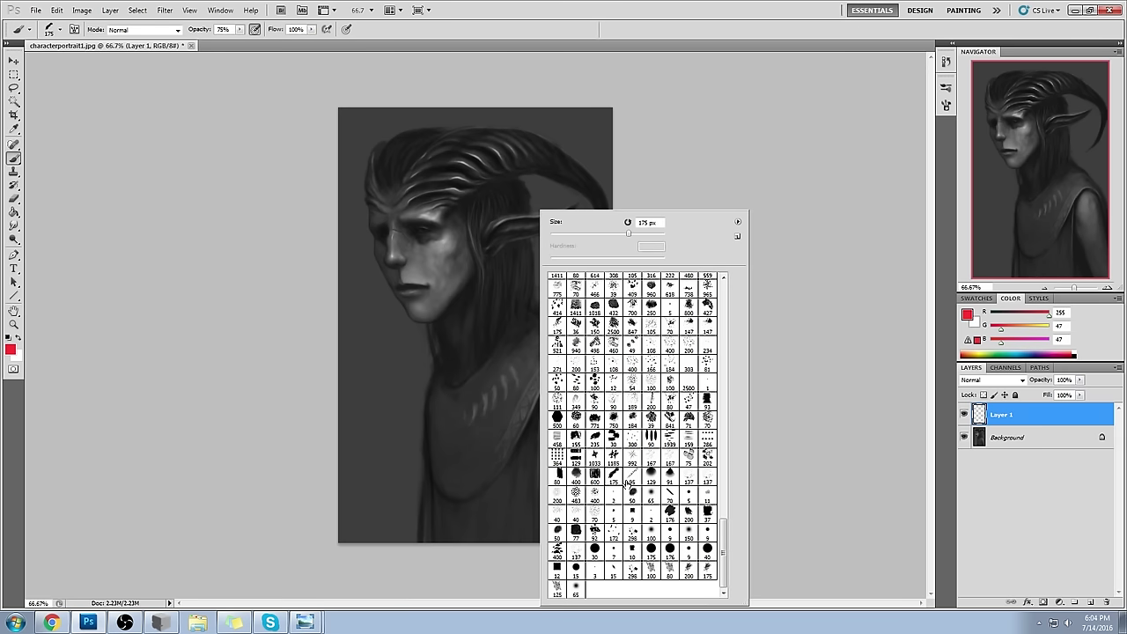
click(614, 474)
click(595, 474)
click(633, 474)
click(793, 360)
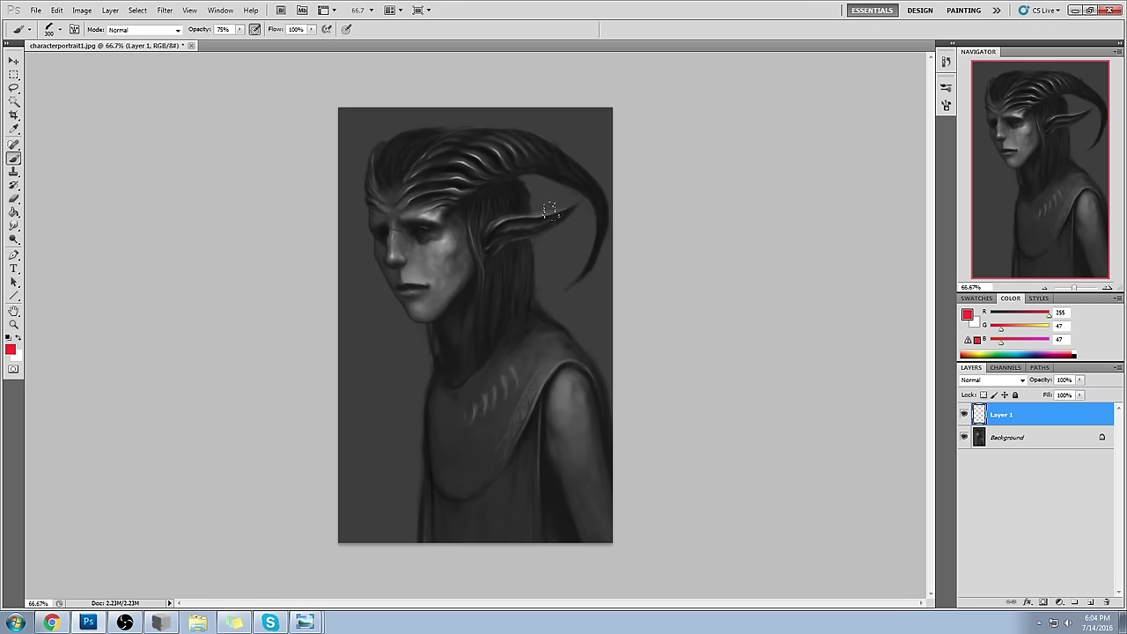
- Sample dark greys and paint dark strokes down the right edge, neck and shoulder
alt+click(544, 312)
drag(535, 257, 608, 414)
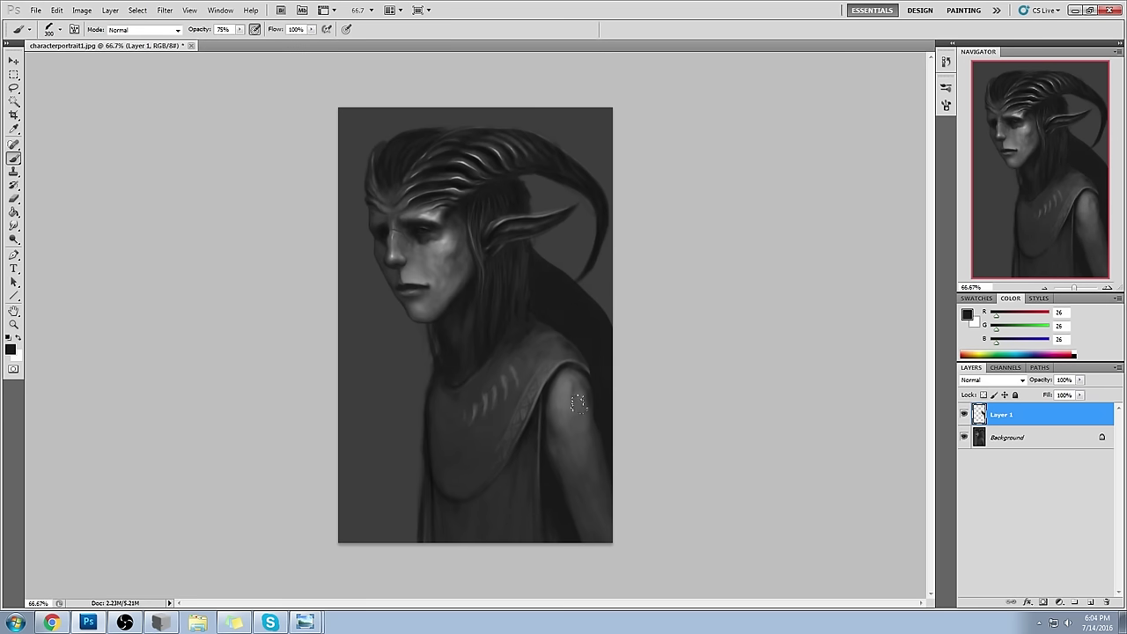
alt+click(536, 295)
mouse_move(544, 320)
mouse_down()
mouse_move(473, 373)
mouse_move(539, 342)
mouse_move(485, 407)
mouse_up()
key(ctrl+z)
key(ctrl+z)
key(ctrl+z)
key(ctrl+z)
key(ctrl+z)
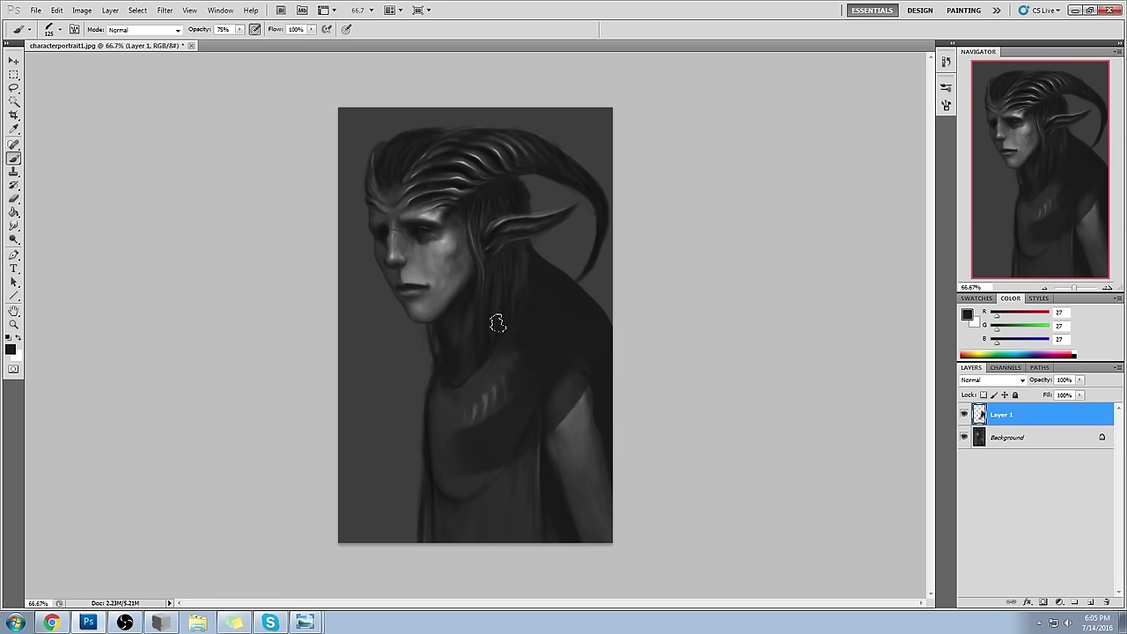
key(ctrl+shift+z)
key(ctrl+shift+z)
key(ctrl+shift+z)
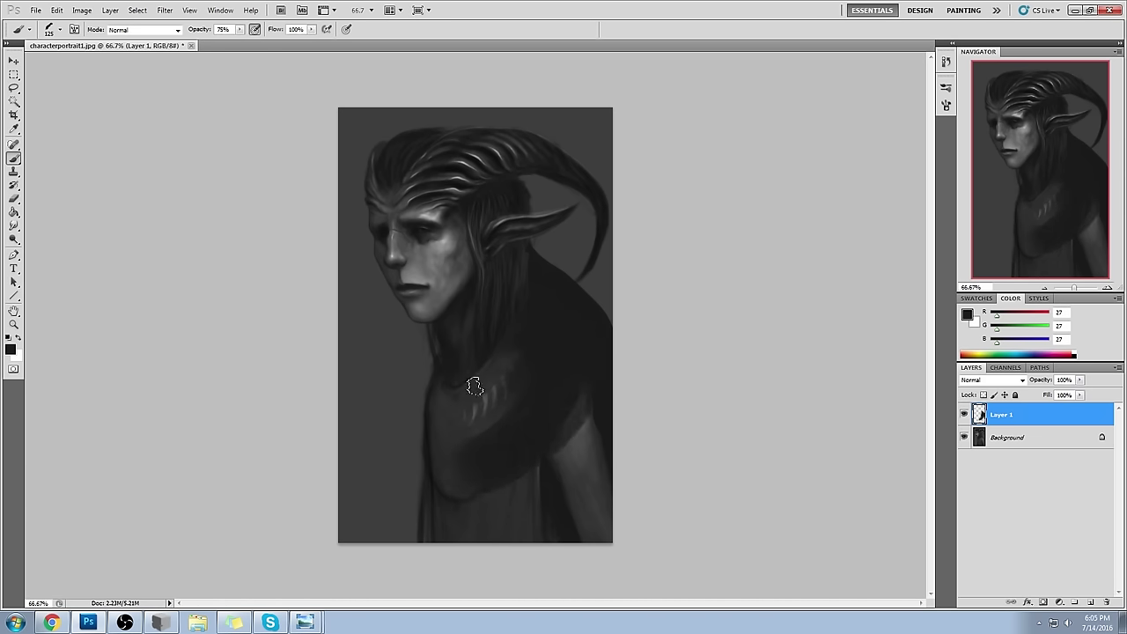
key(ctrl+z)
key(ctrl+shift+z)
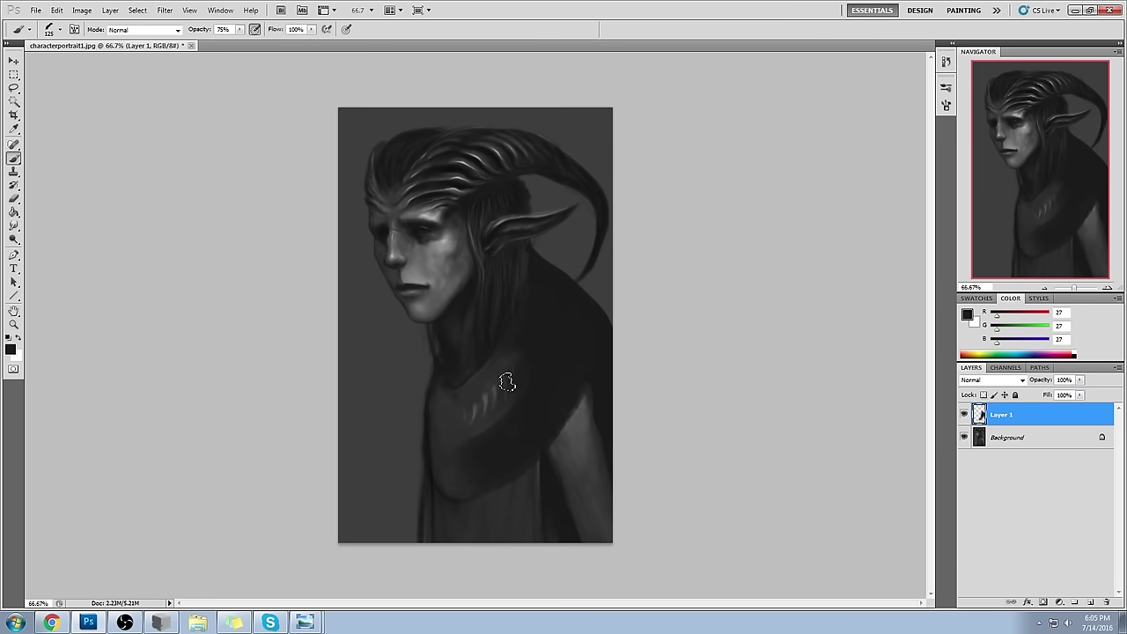
- Lighten the right shoulder contour, then paint dark grey down the lower right shoulder
alt+click(470, 403)
key(ctrl+z)
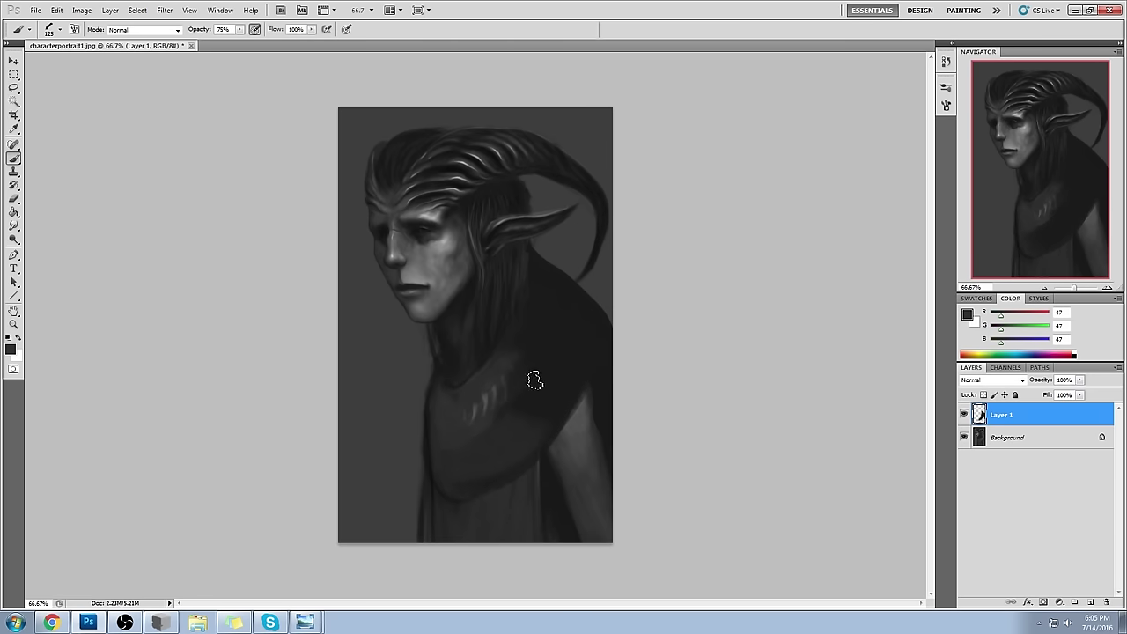
mouse_move(549, 267)
mouse_down()
mouse_move(568, 292)
mouse_move(595, 319)
mouse_up()
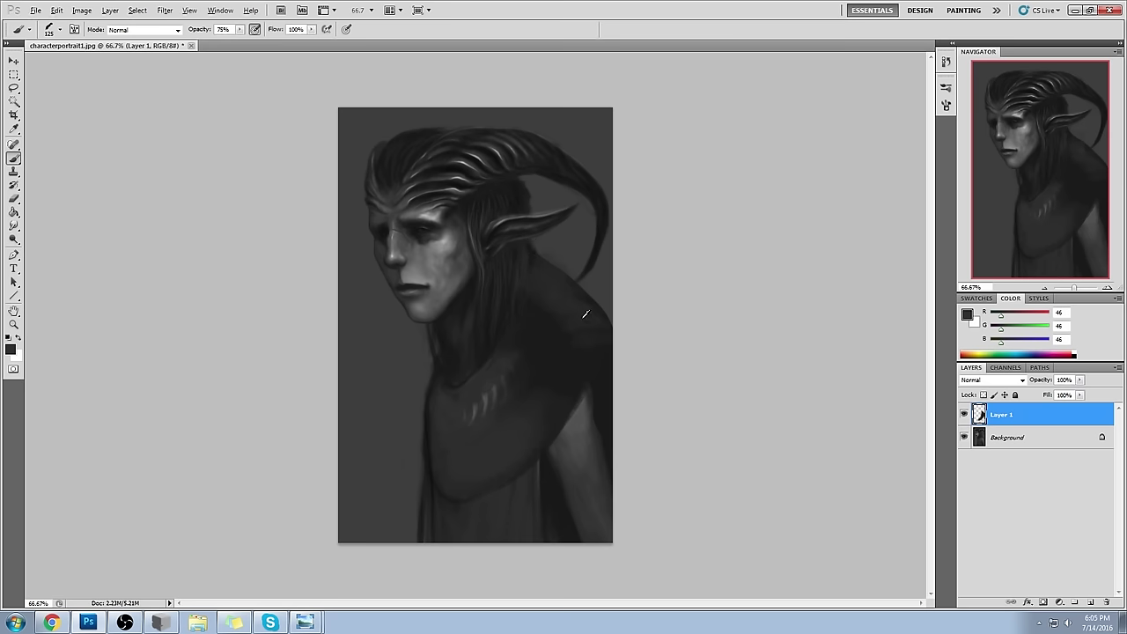
alt+click(556, 324)
mouse_move(591, 365)
mouse_down()
mouse_move(577, 522)
mouse_move(565, 512)
mouse_move(596, 531)
mouse_up()
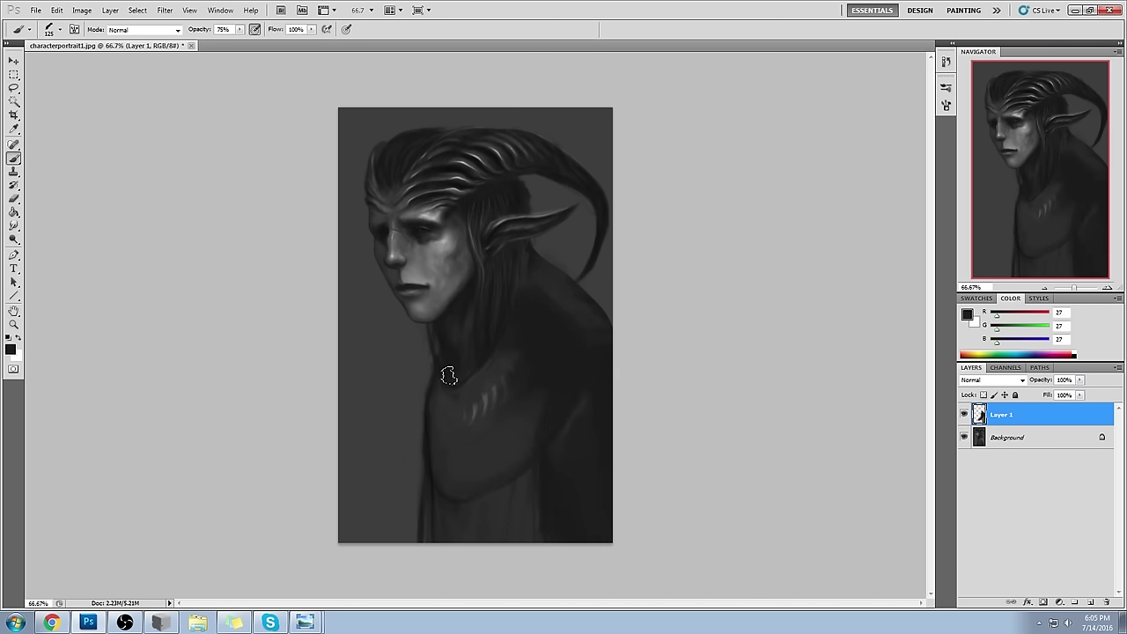
click(946, 62)
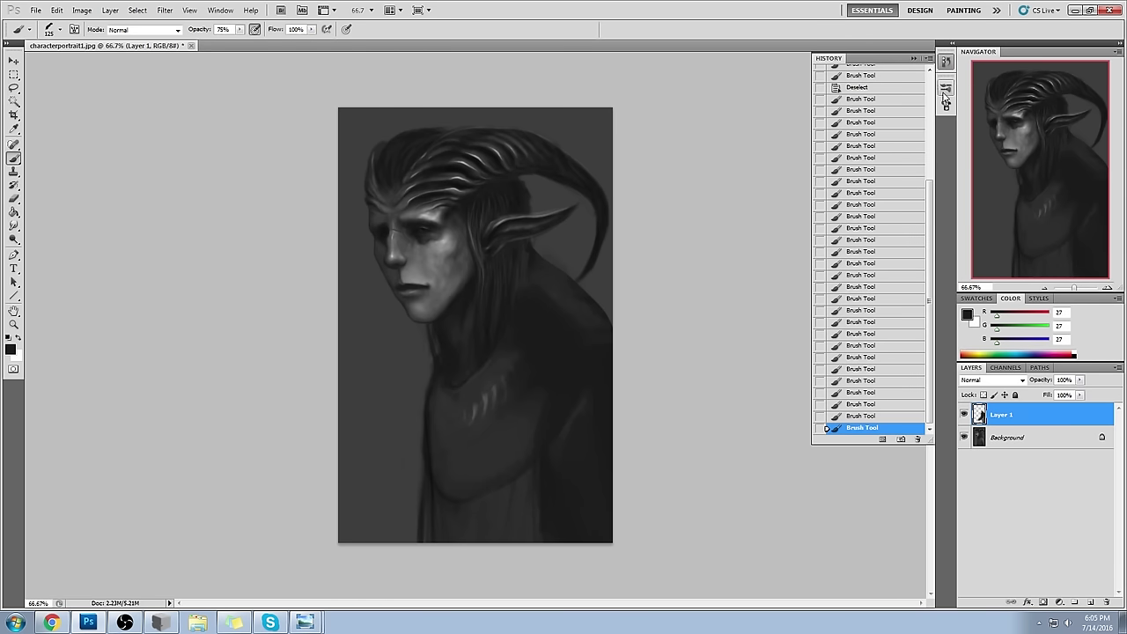
- Step back through History states to compare, then restore all painting steps
drag(925, 193, 931, 90)
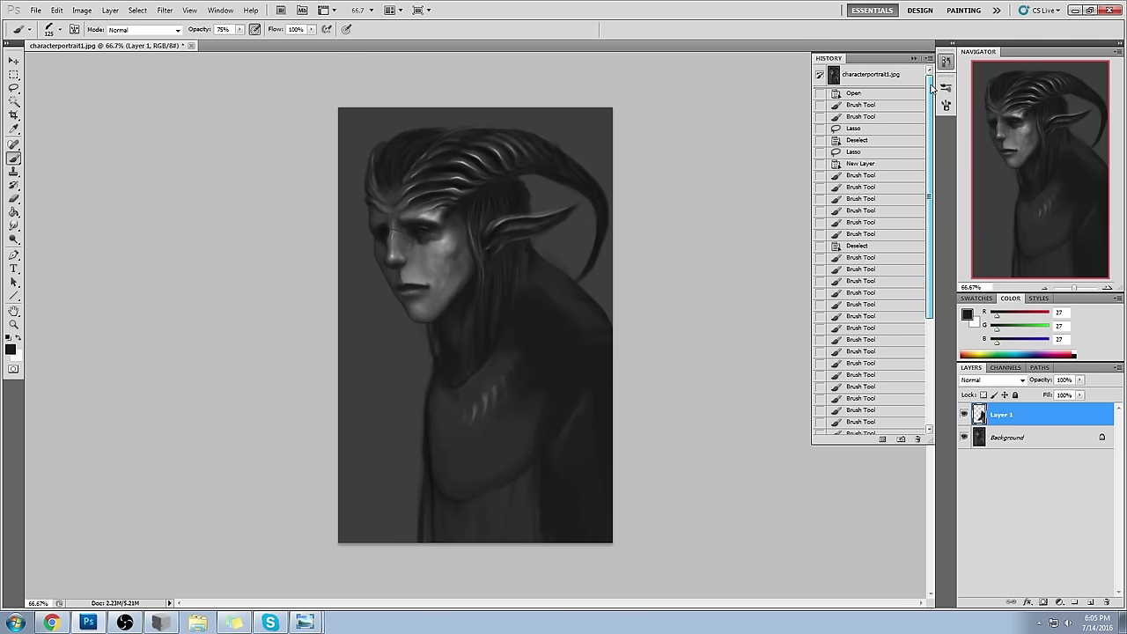
click(852, 250)
click(846, 177)
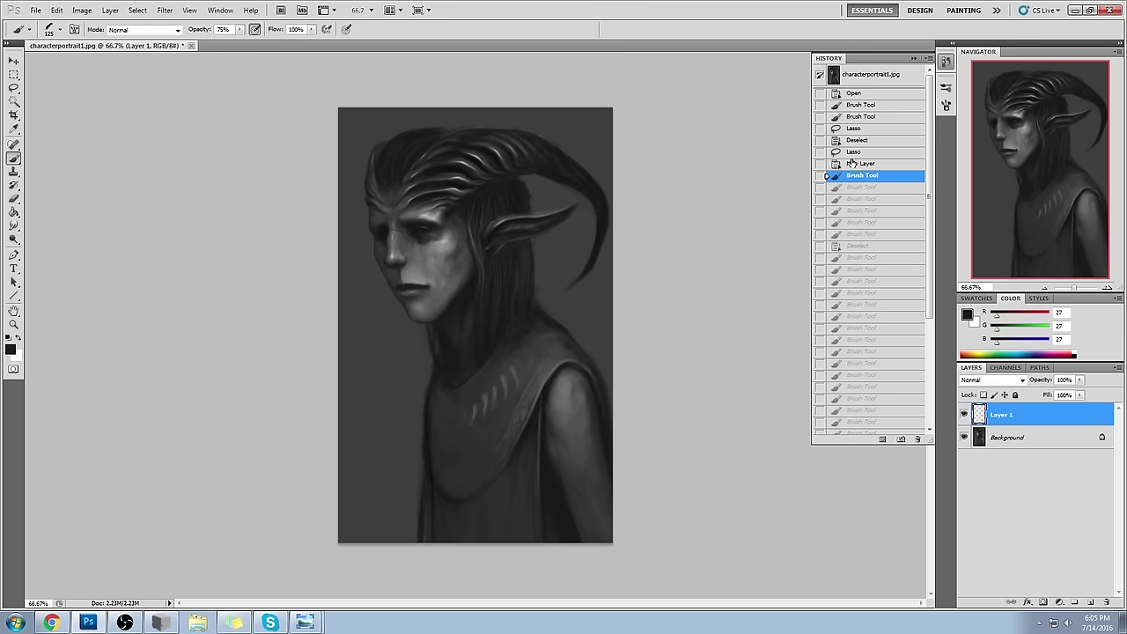
drag(931, 109, 922, 267)
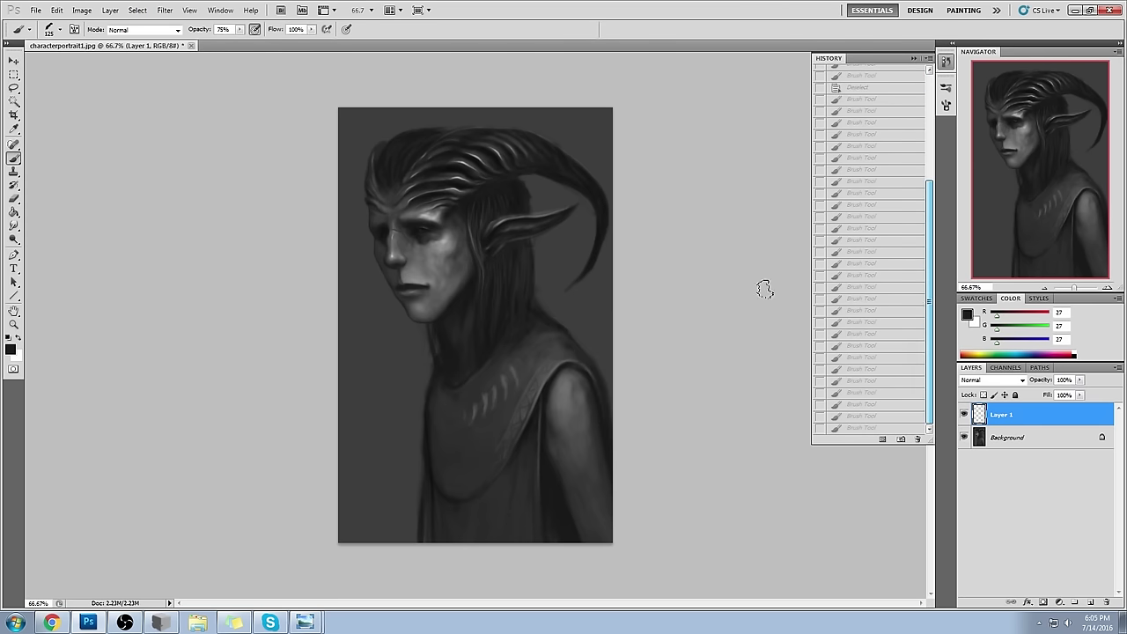
click(871, 428)
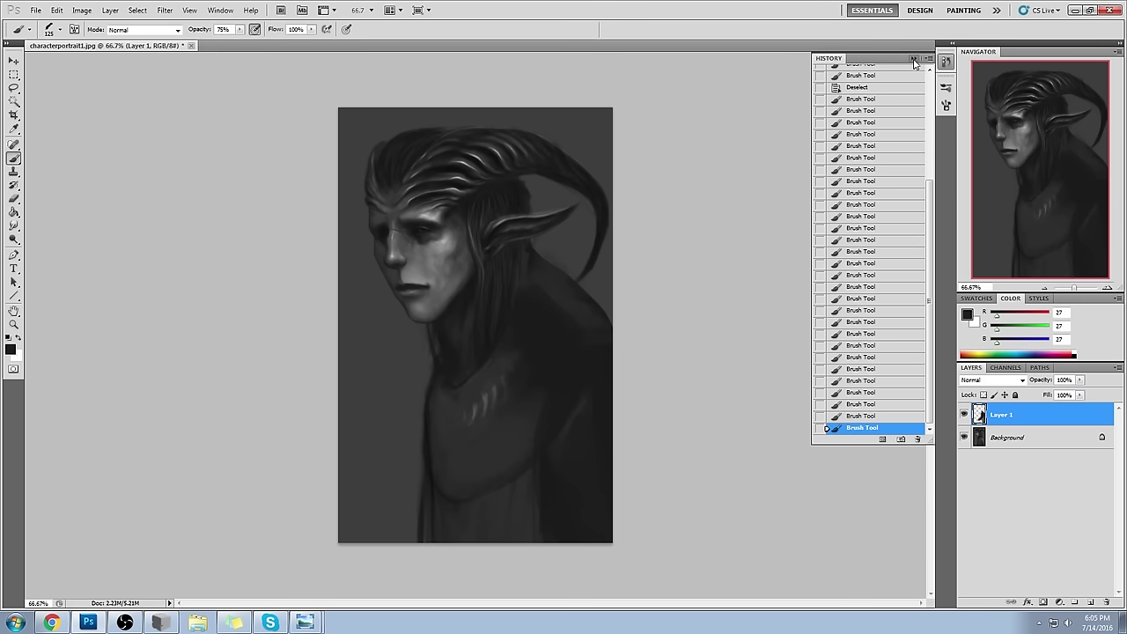
- Revert the painting to its opening snapshot and collapse the History panel
click(914, 59)
click(945, 61)
drag(928, 191, 932, 141)
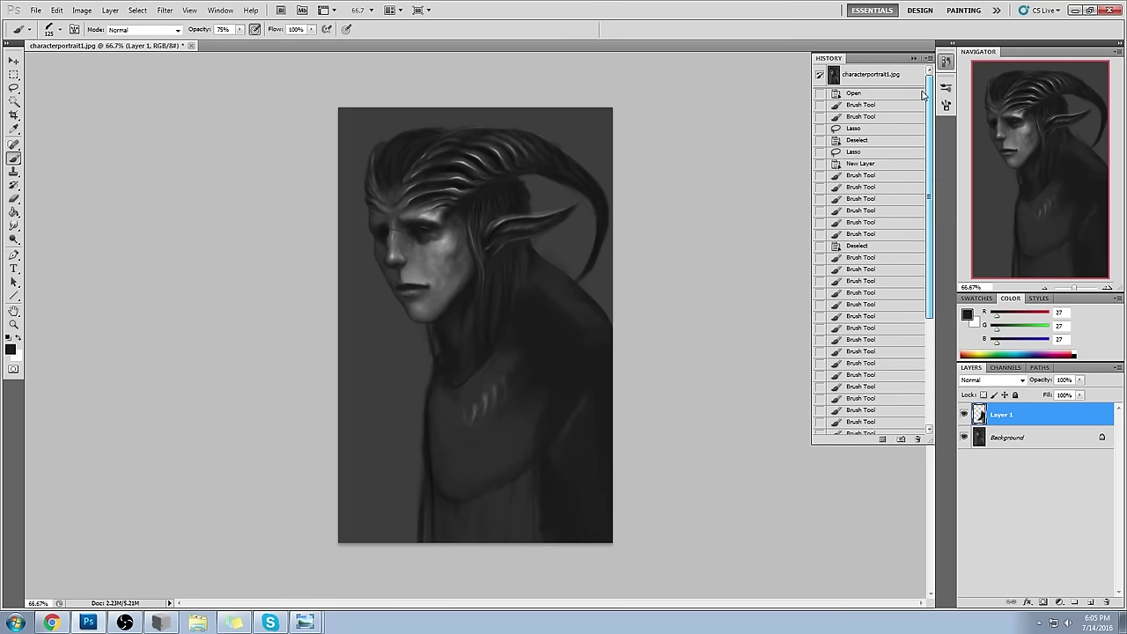
click(868, 76)
click(915, 59)
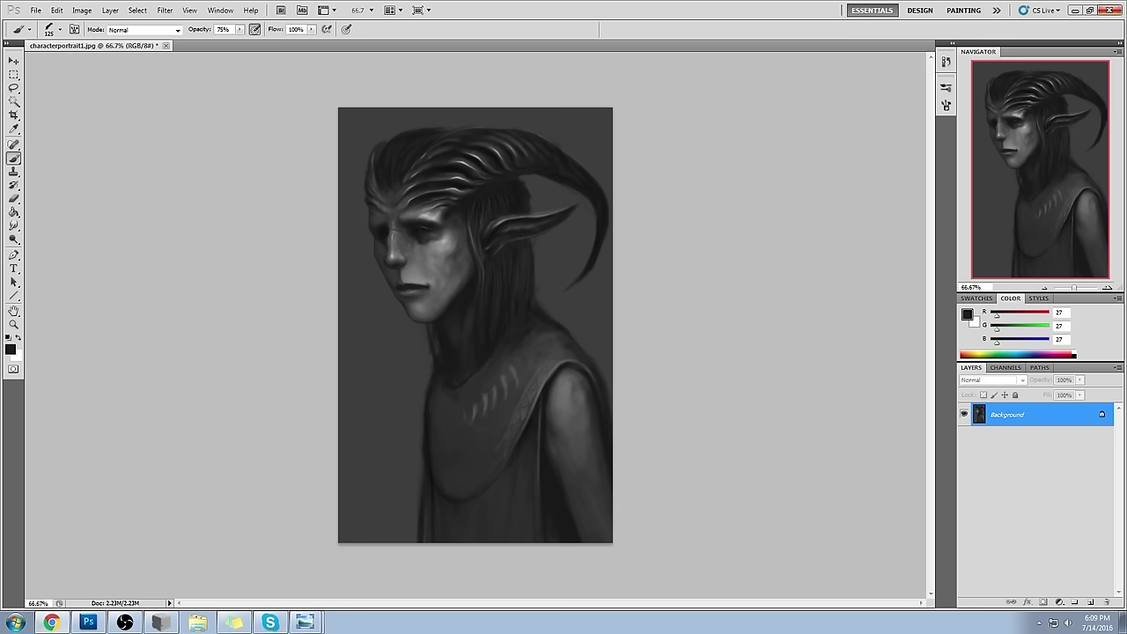
- Sample dark tones and brush deeper shadows on the right shoulder, arm and neck
alt+click(503, 264)
drag(533, 264, 603, 344)
key(ctrl+z)
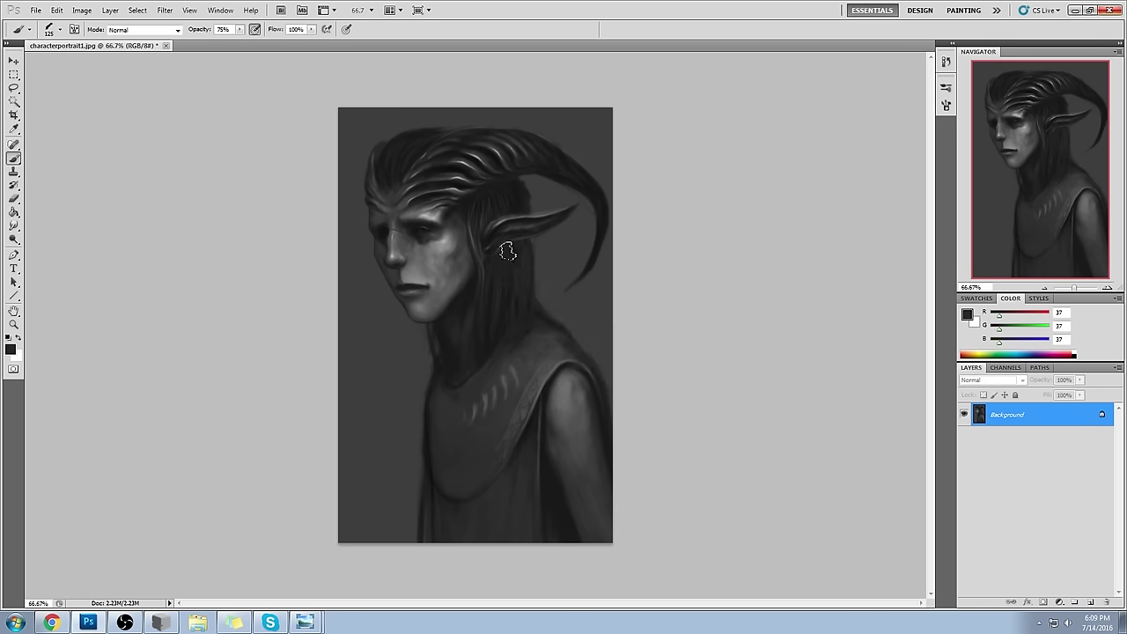
key(ctrl+z)
drag(572, 305, 608, 345)
drag(547, 255, 588, 308)
alt+click(556, 464)
mouse_move(551, 375)
mouse_down()
mouse_move(584, 432)
mouse_move(574, 483)
mouse_move(603, 538)
mouse_up()
mouse_move(519, 332)
mouse_down()
mouse_move(574, 419)
mouse_move(594, 506)
mouse_up()
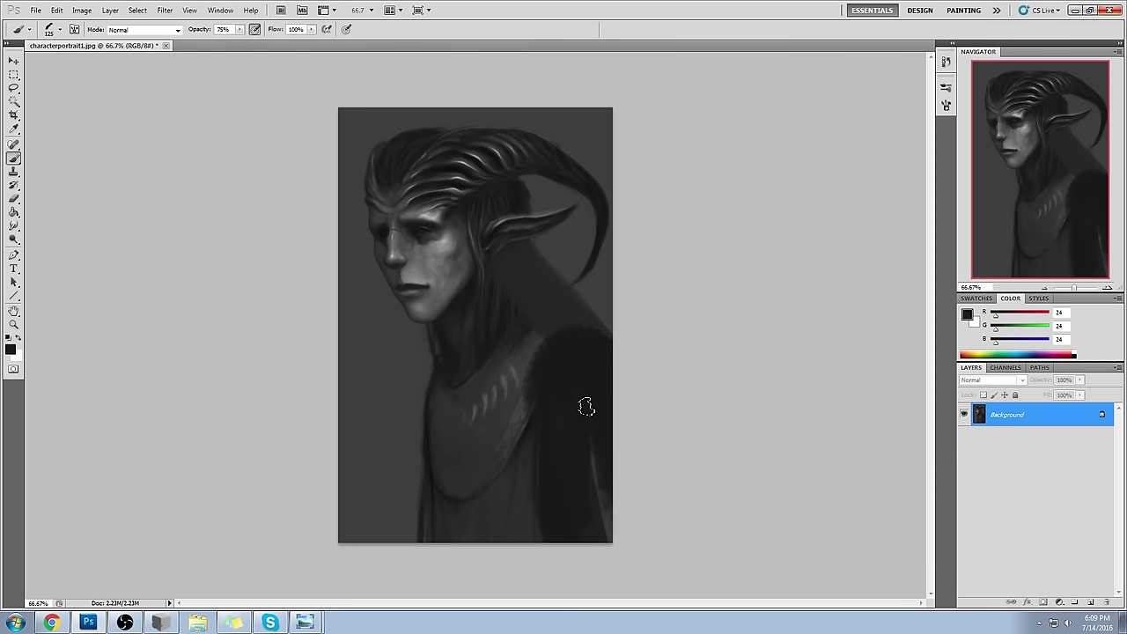
alt+click(534, 260)
drag(534, 264, 482, 341)
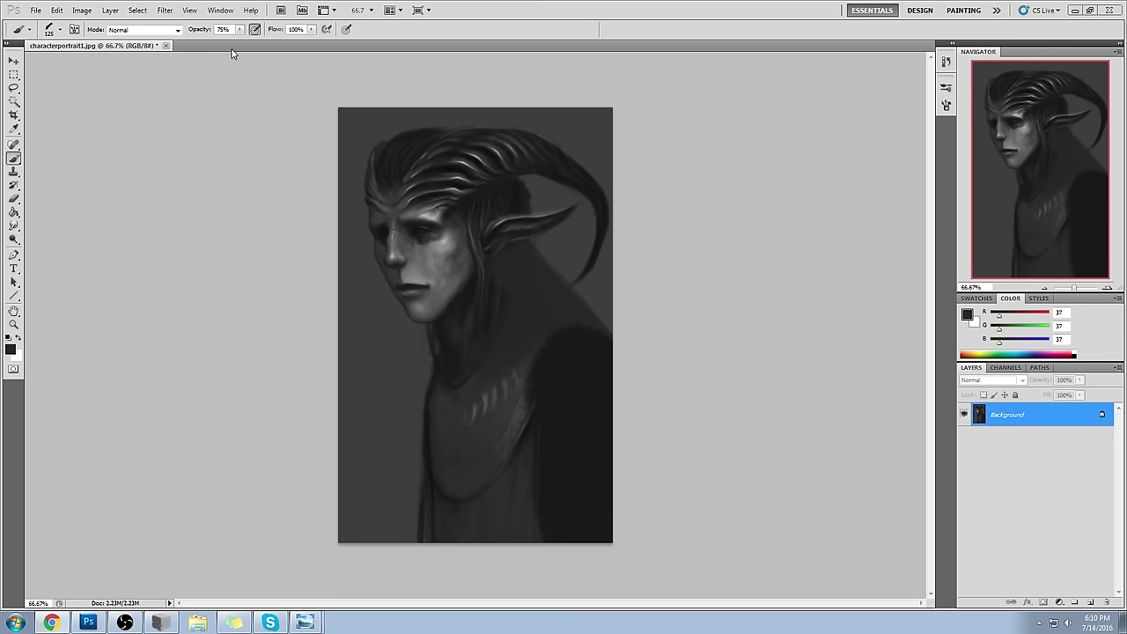
- Close the portrait, saving it as a Maximum-quality (12) JPEG
click(165, 45)
click(518, 240)
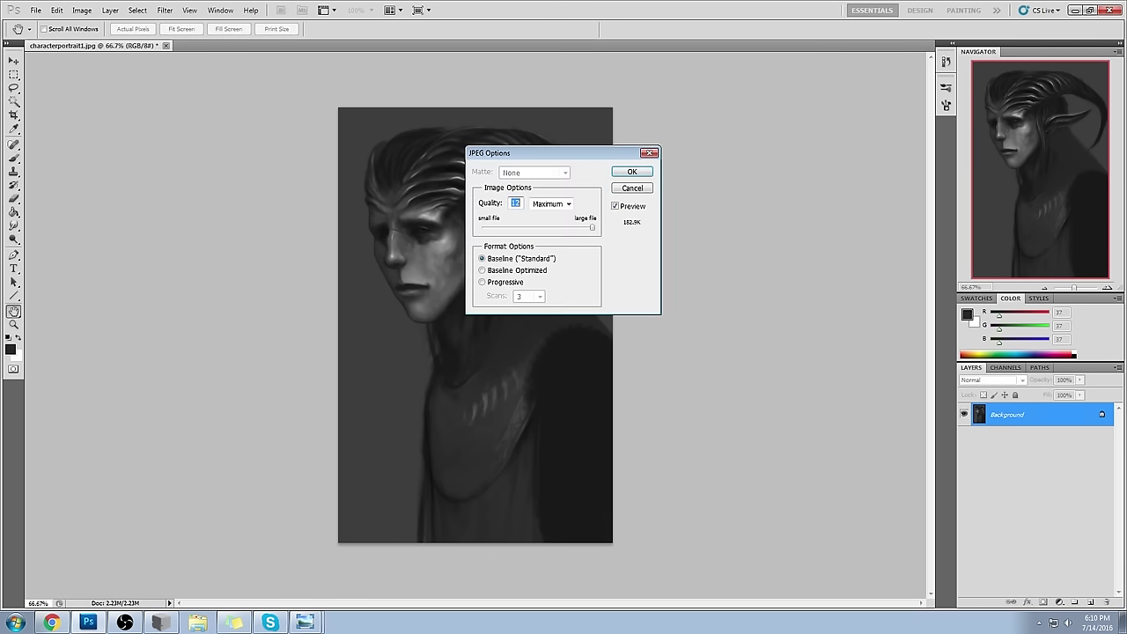
click(643, 176)
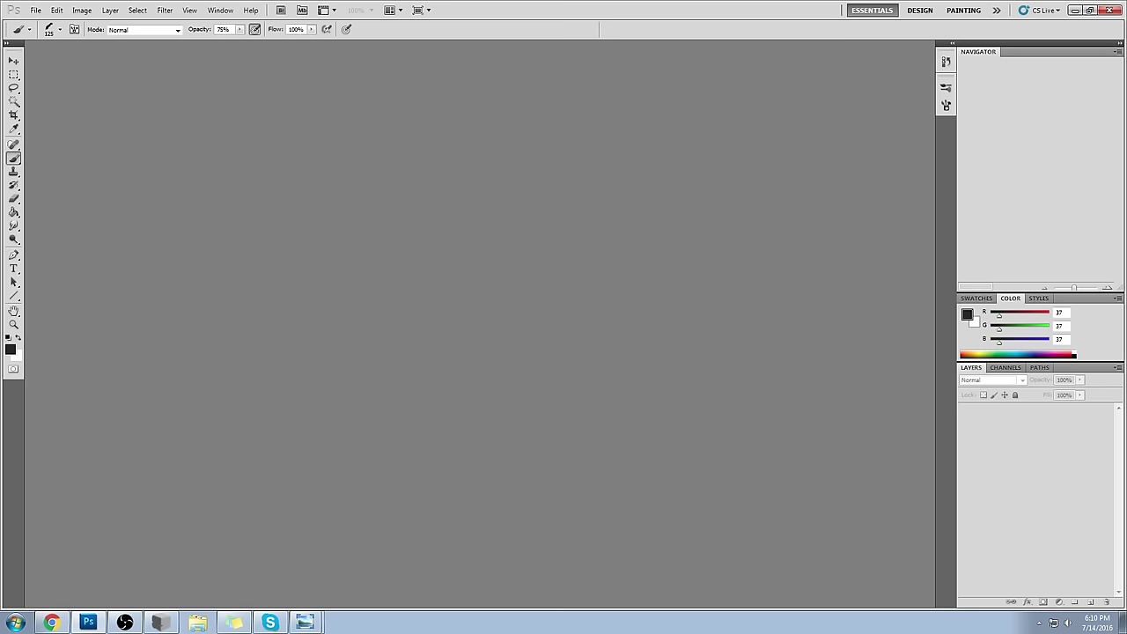
click(51, 622)
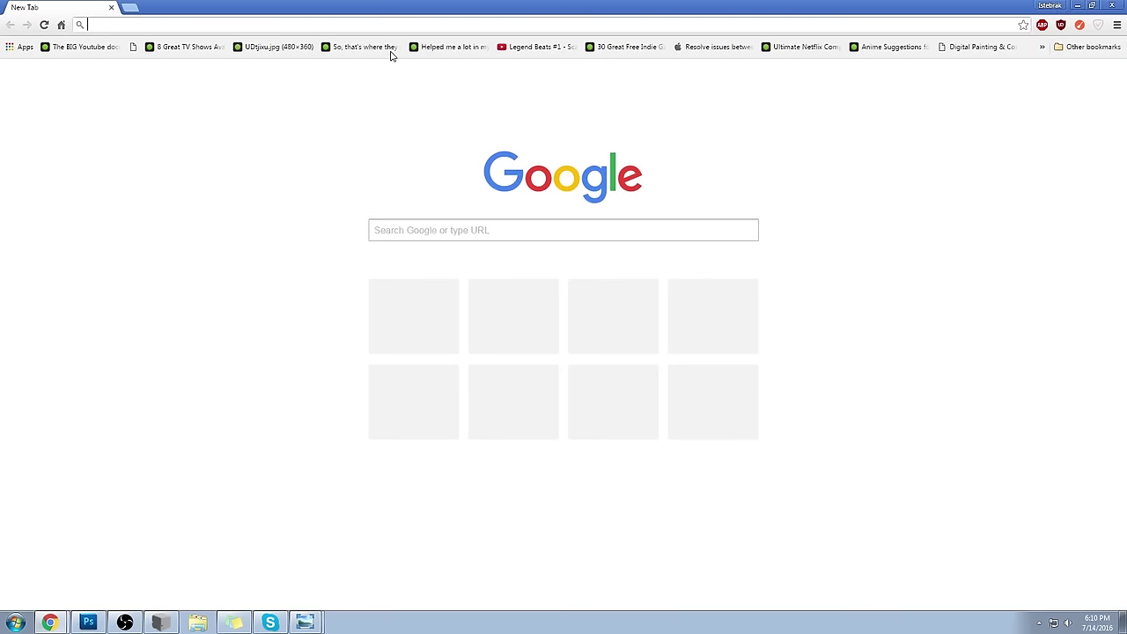
- Load the Google+ Critique Hour community page in a maximized browser, then open a blank tab
double_click(419, 5)
text(communities/106157483273509078101)
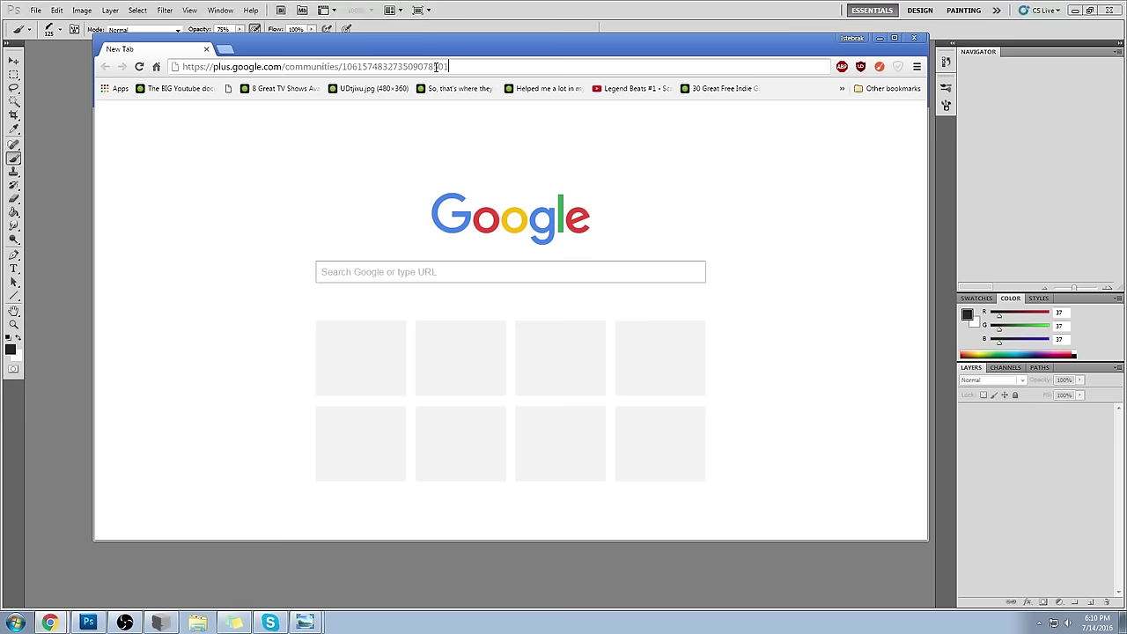
key(Return)
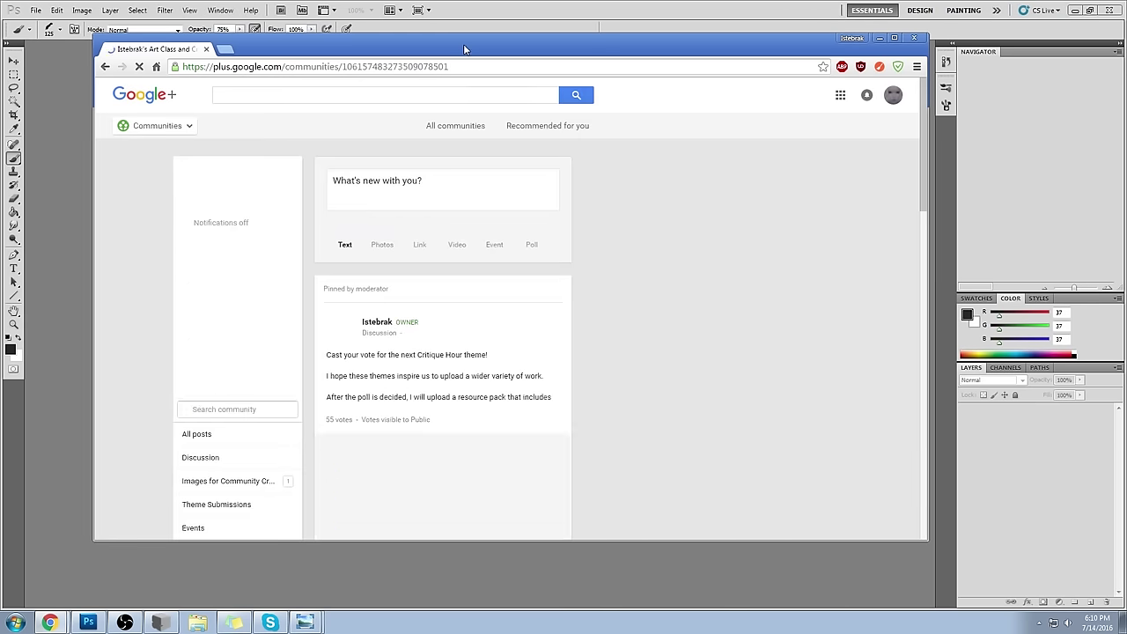
double_click(465, 50)
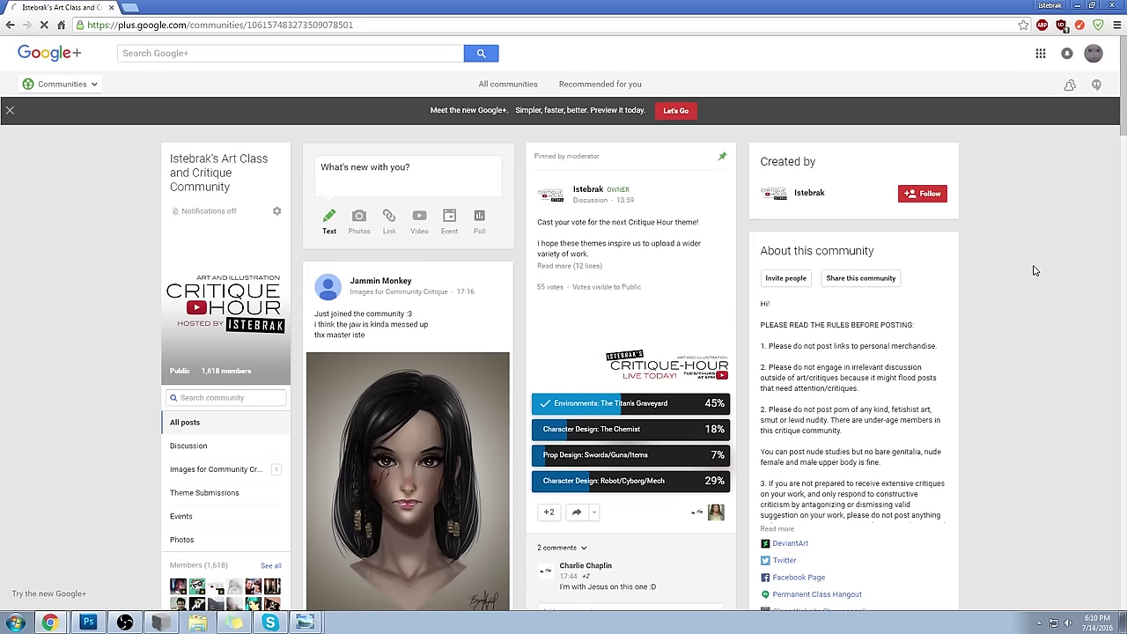
scroll(951, 295, down, 1)
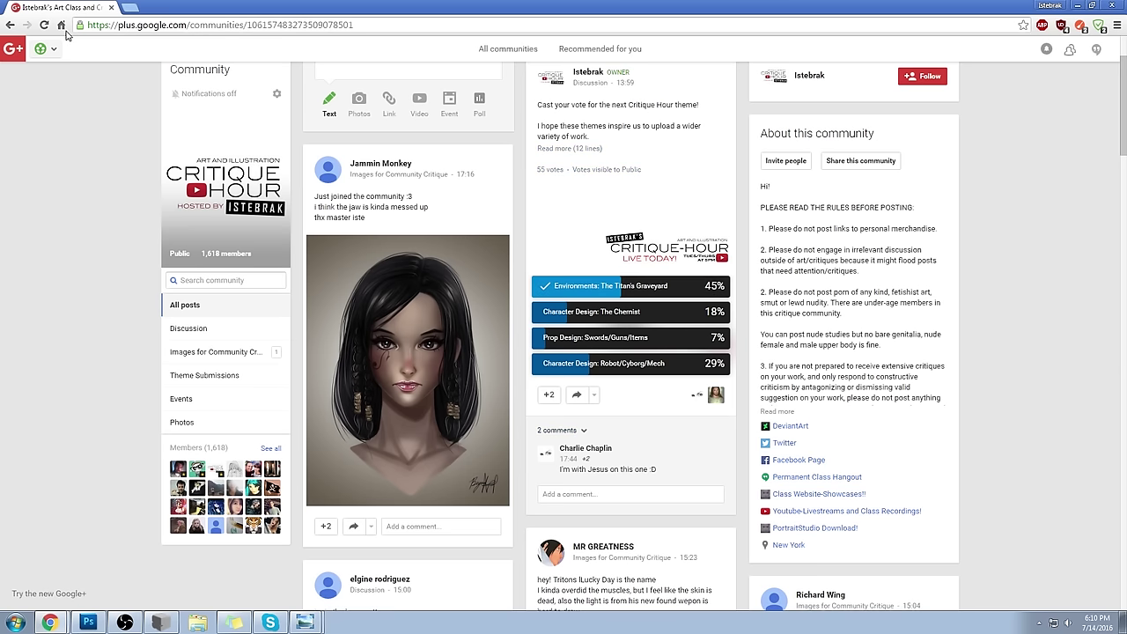
click(131, 7)
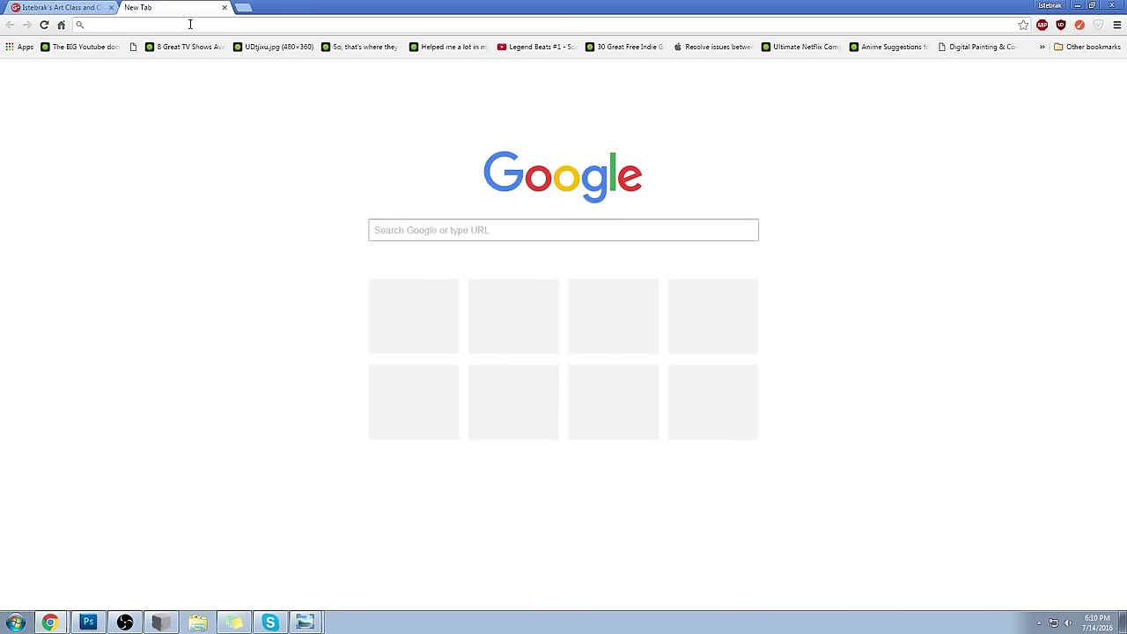
- Search Google Images for 'guardians of the galaxy nowhere' and preview a Knowhere image
text(guardians of the galaxy nowhere)
key(Return)
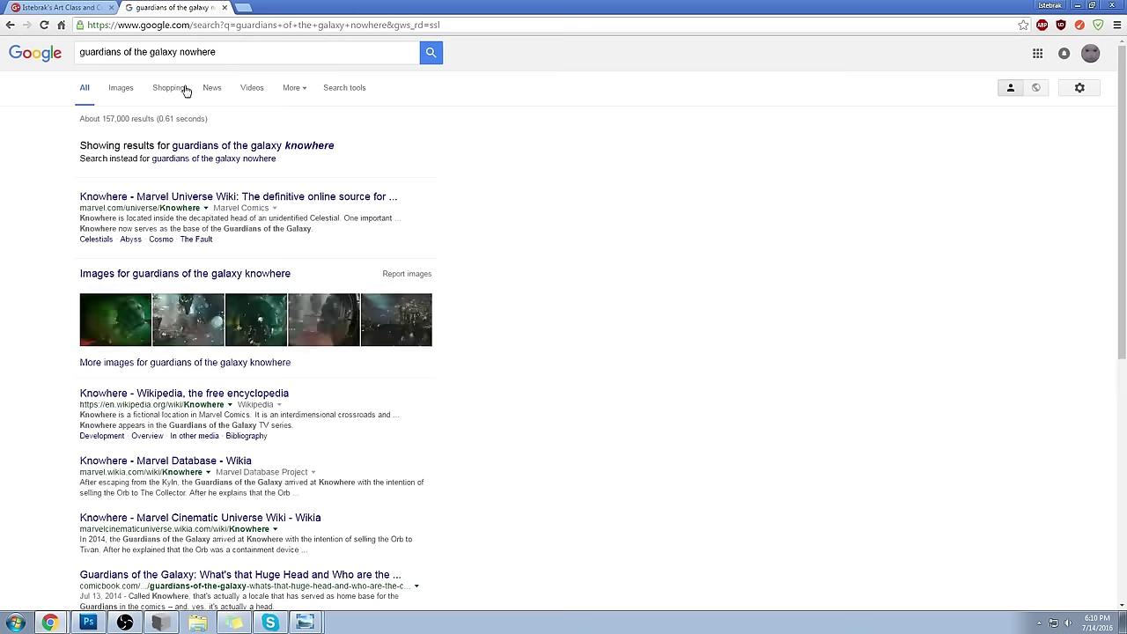
click(119, 88)
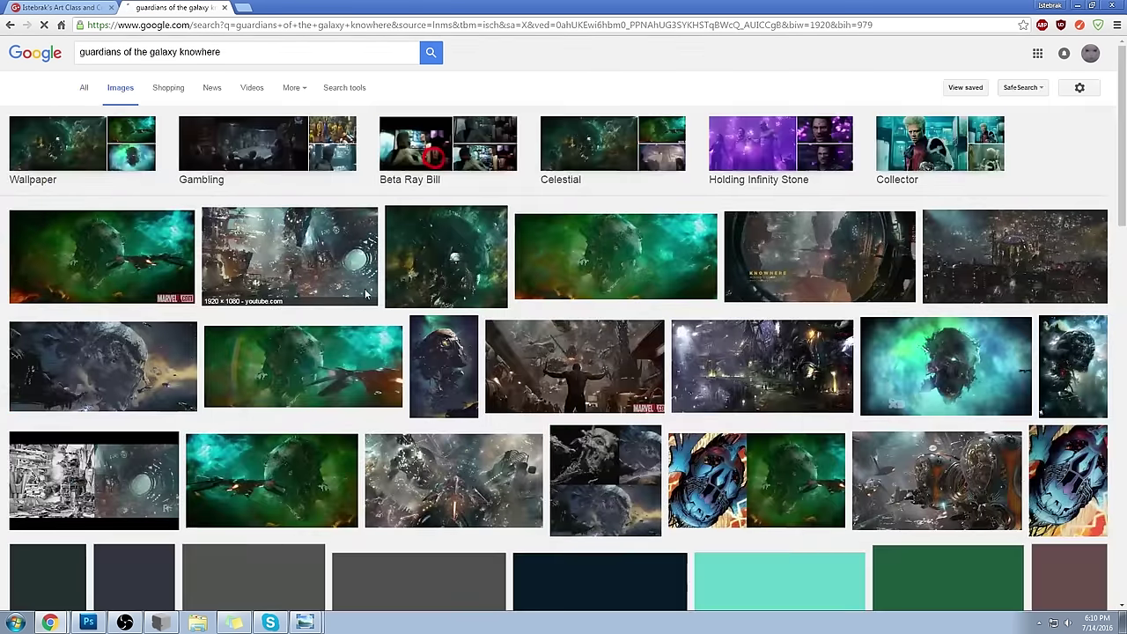
click(462, 254)
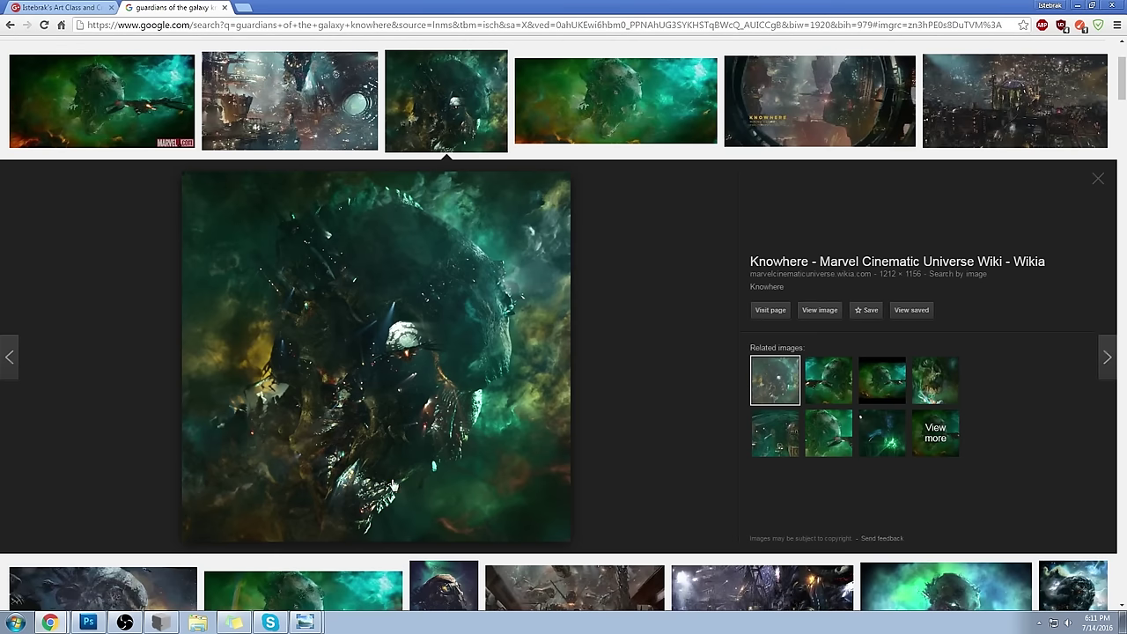
- Preview the Marvel Database and first-row Knowhere images, then return to the community tab
scroll(653, 327, up, 2)
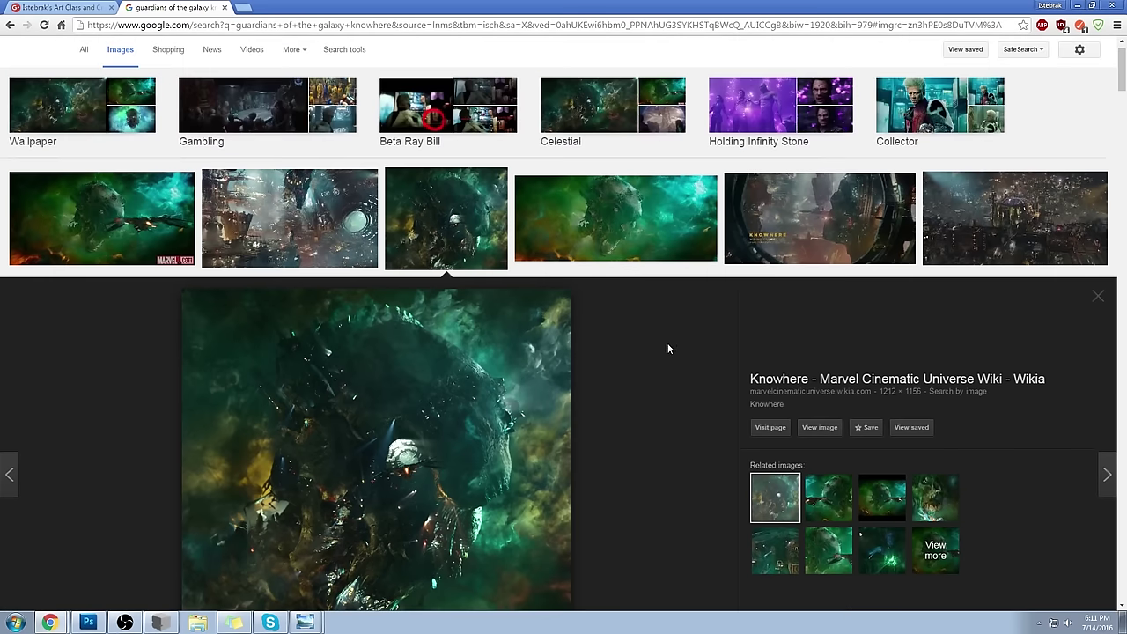
click(614, 240)
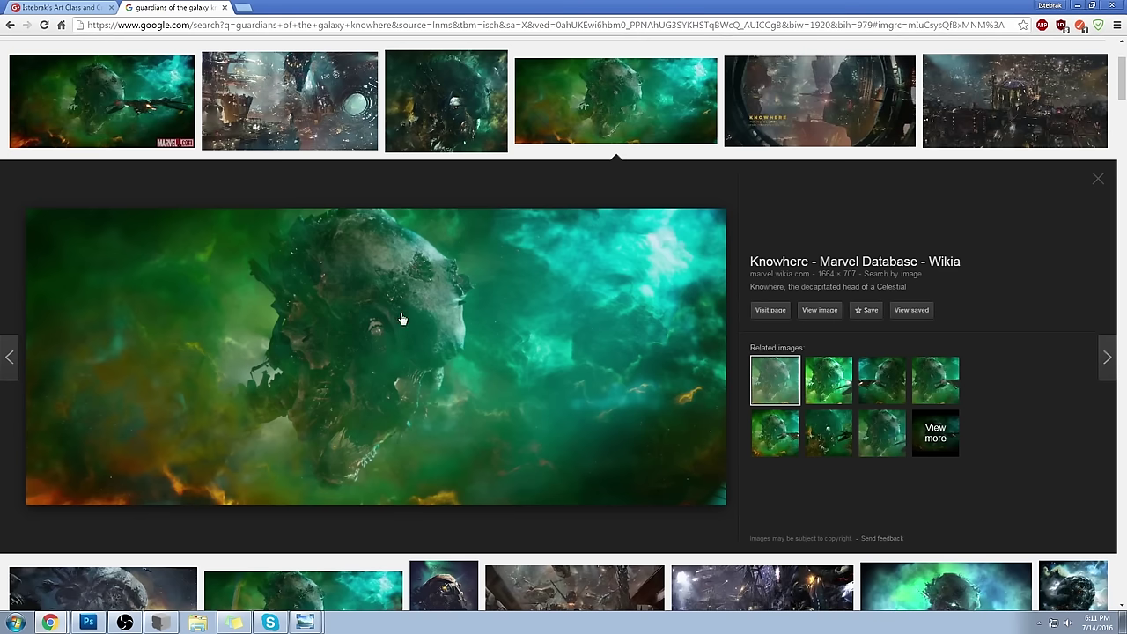
scroll(246, 402, up, 2)
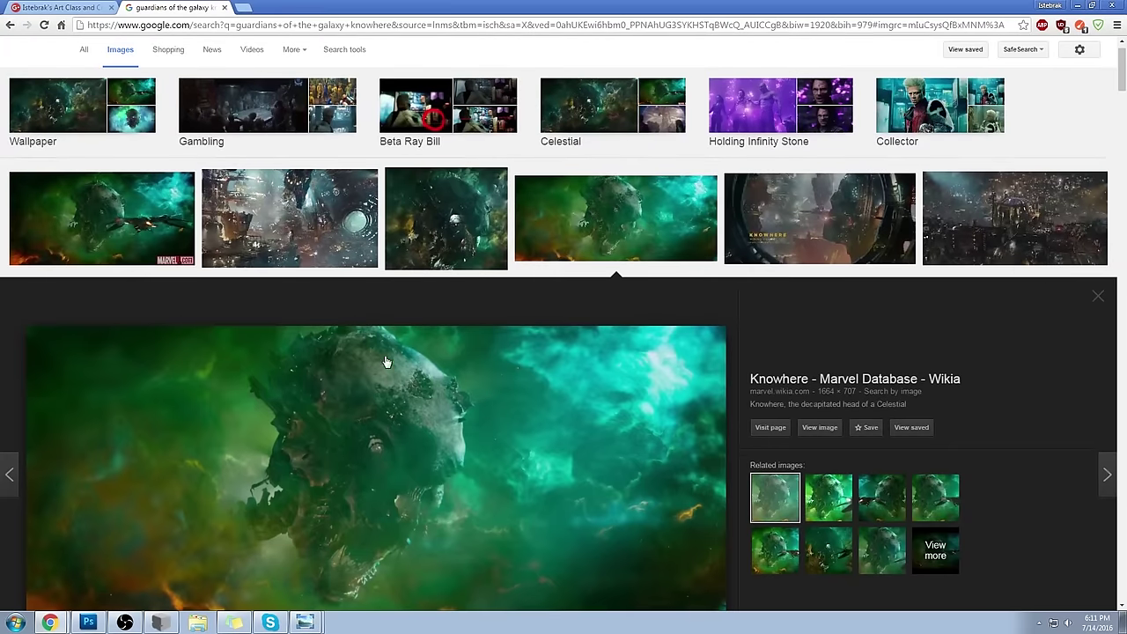
scroll(353, 465, down, 1)
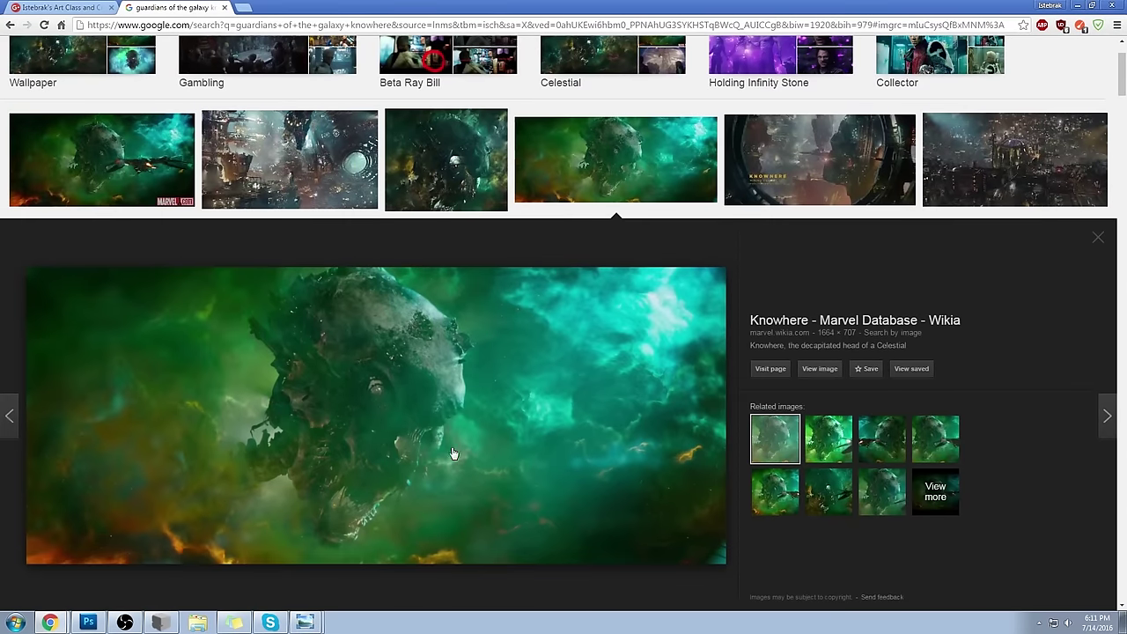
scroll(452, 452, up, 1)
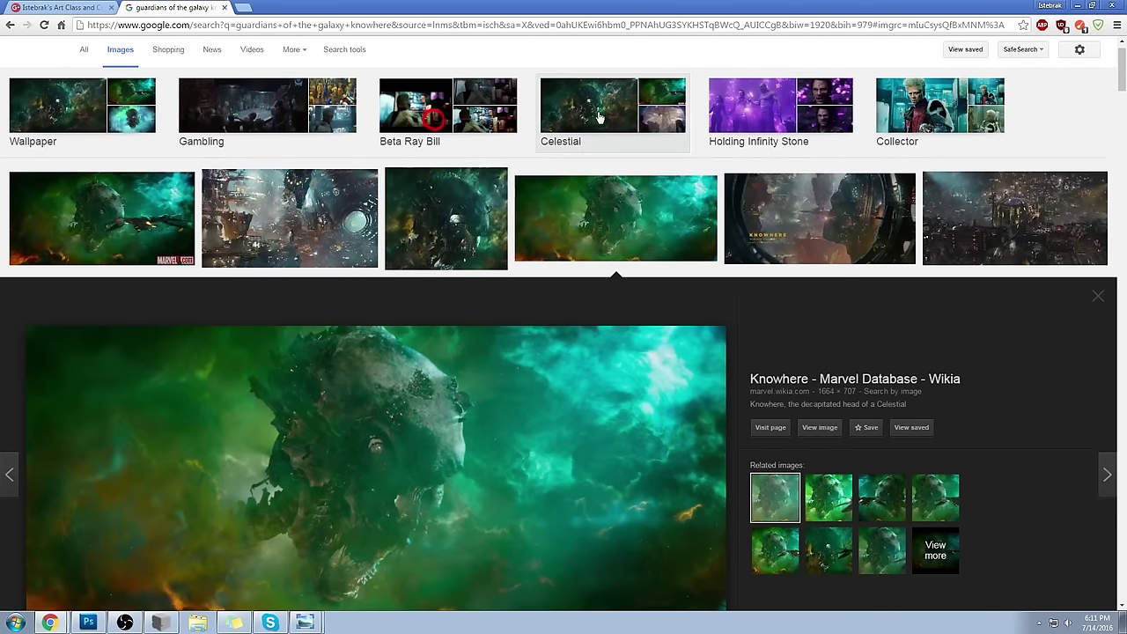
click(141, 215)
click(62, 7)
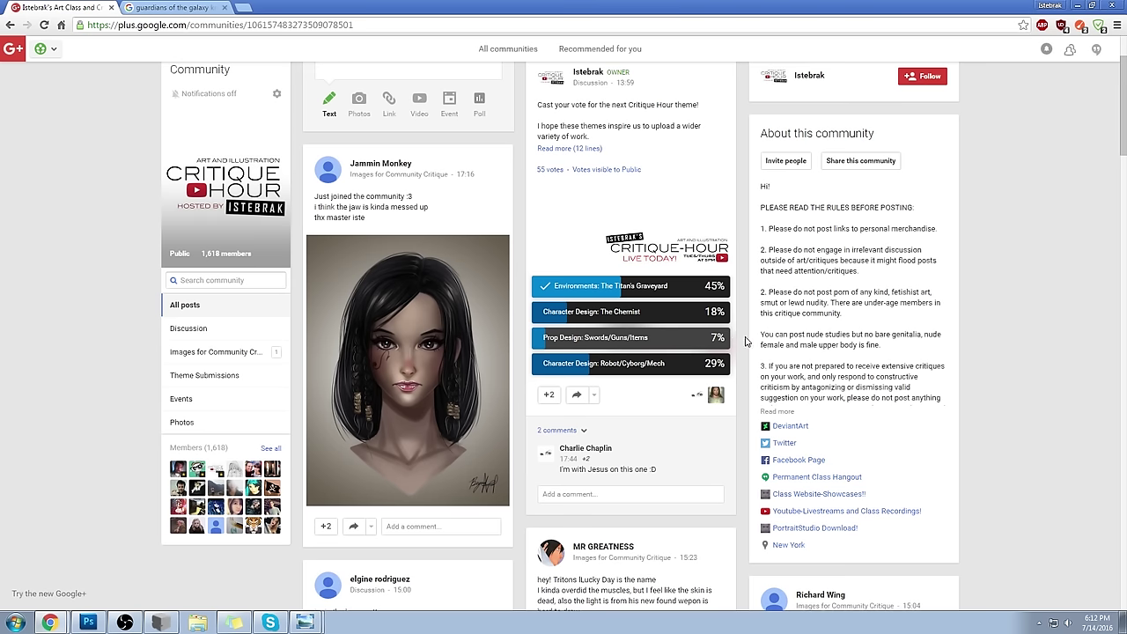
- Move from the Google+ community page to the Guardians of the Galaxy image search and select its address
click(466, 26)
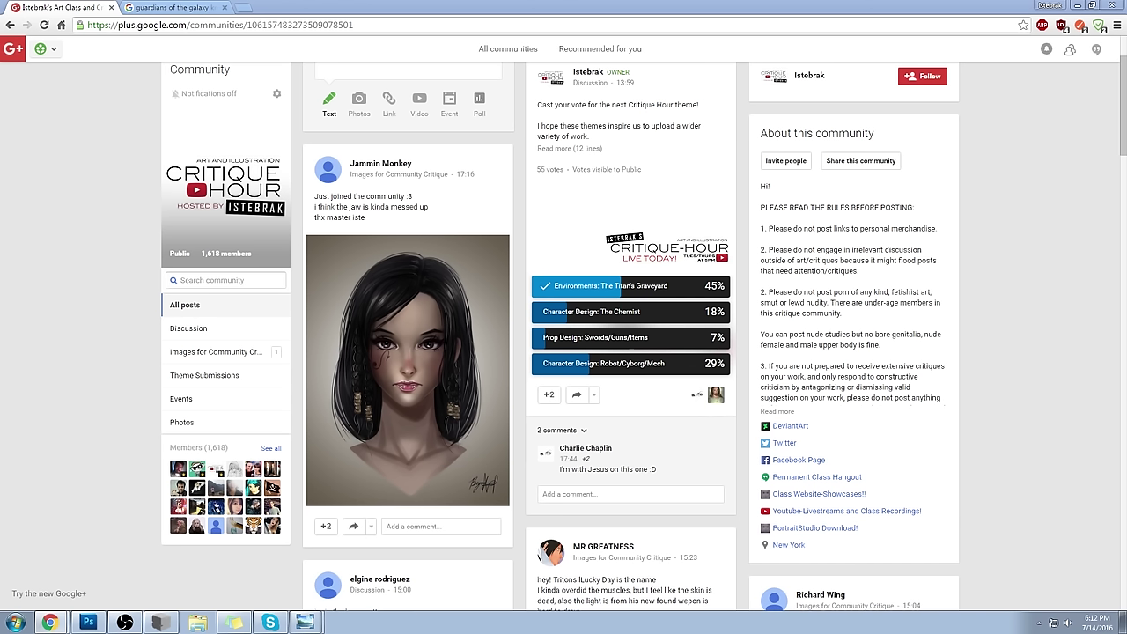
click(201, 8)
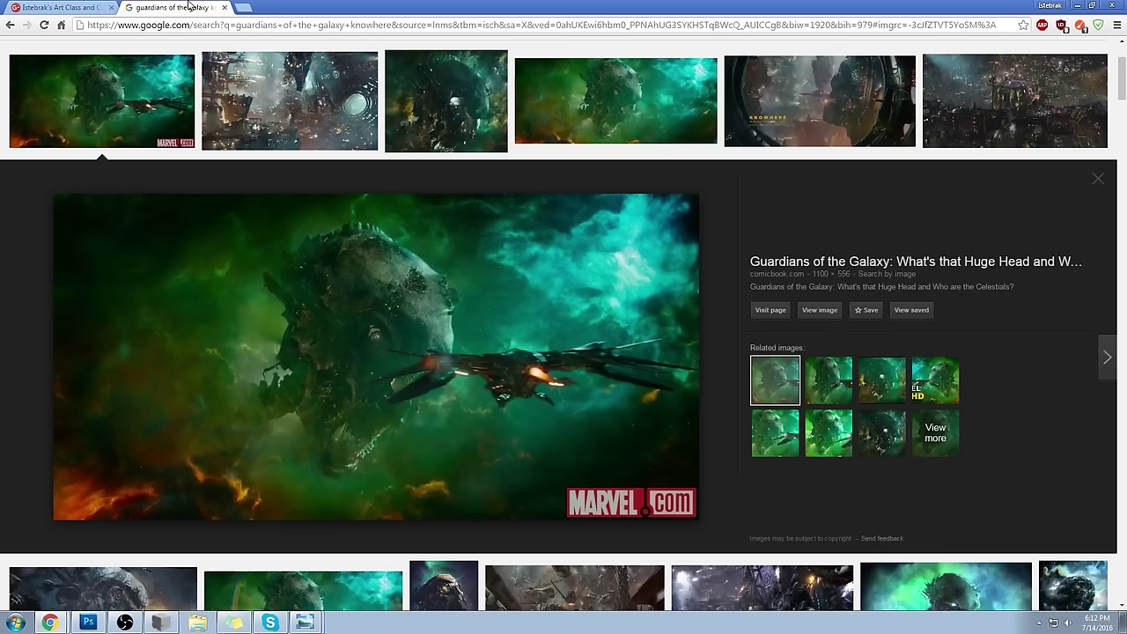
click(205, 27)
text(www.istebrak.com)
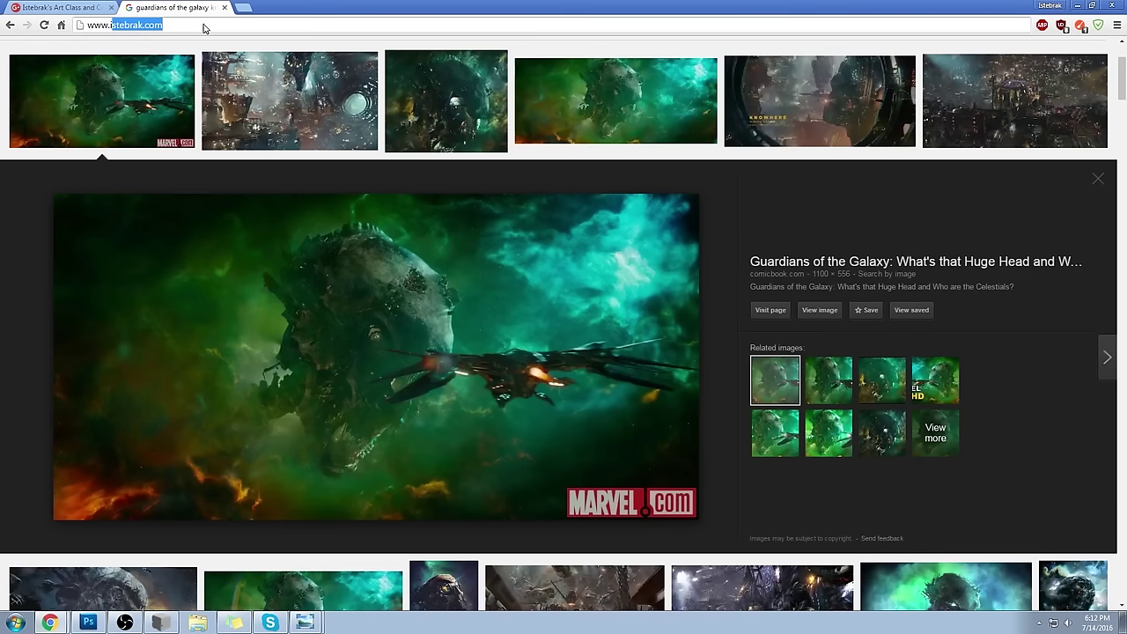
key(Return)
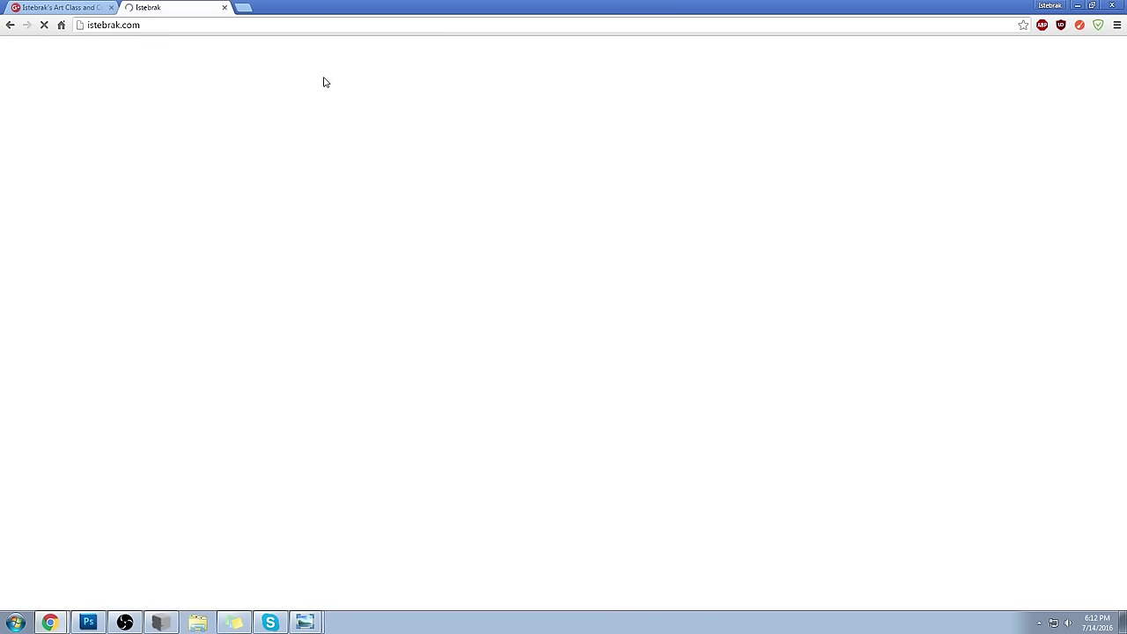
click(179, 25)
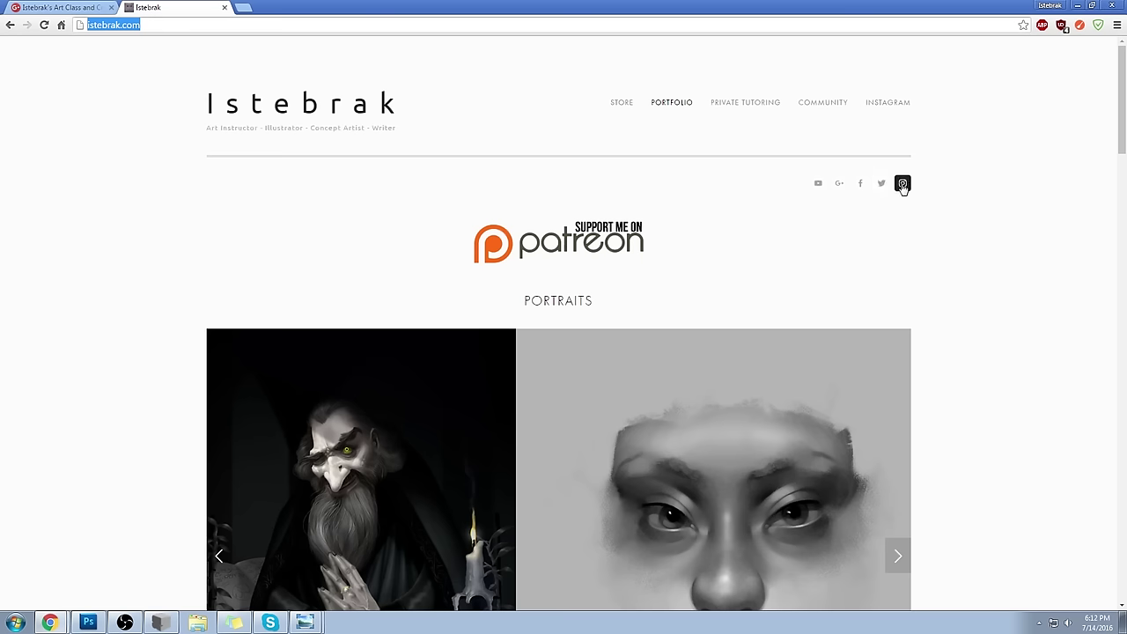
- Open the site's Instagram link in a new tab, view it, then close that tab
right_click(901, 182)
click(916, 190)
click(302, 6)
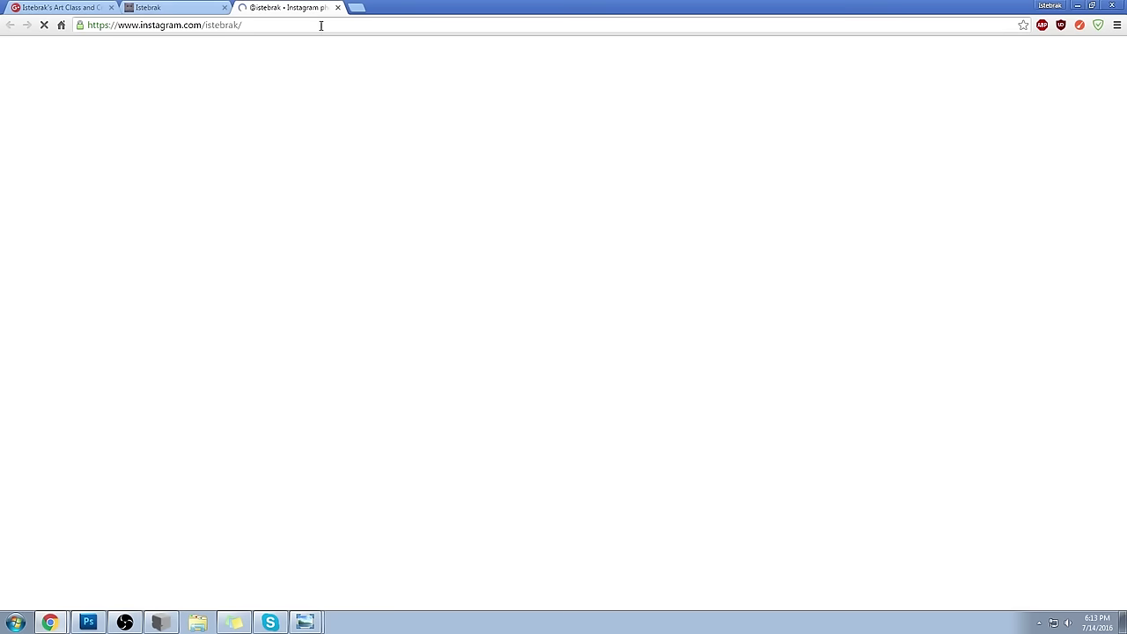
click(321, 25)
click(337, 8)
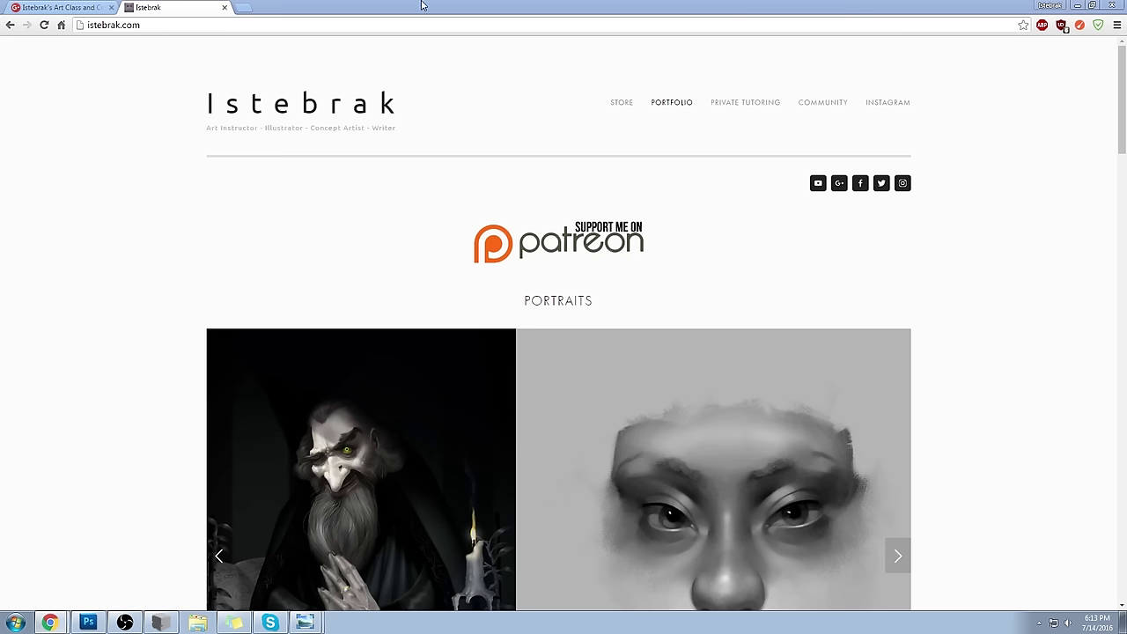
right_click(833, 189)
click(765, 206)
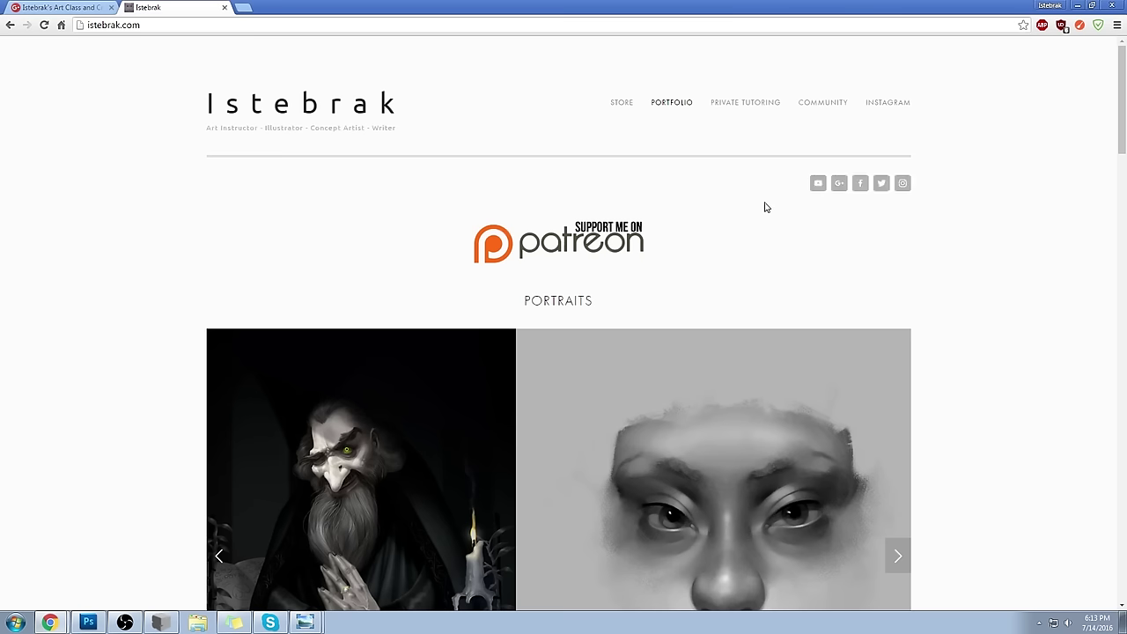
- Open the Google+ community link in a new tab and return to the Istebrak site
right_click(837, 184)
click(859, 193)
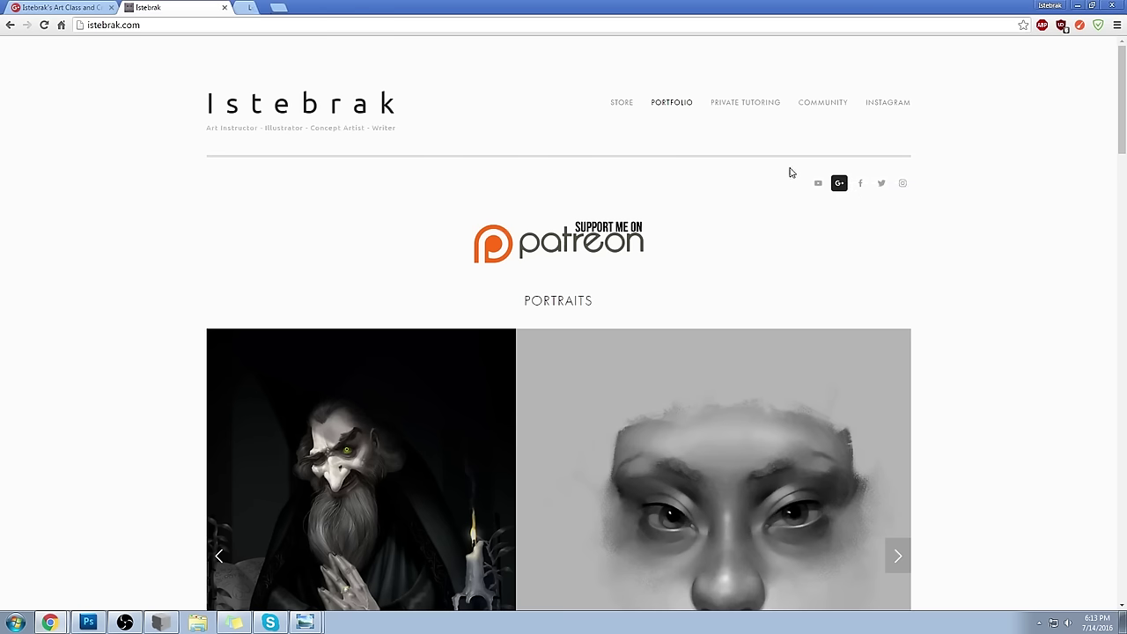
click(286, 8)
click(392, 27)
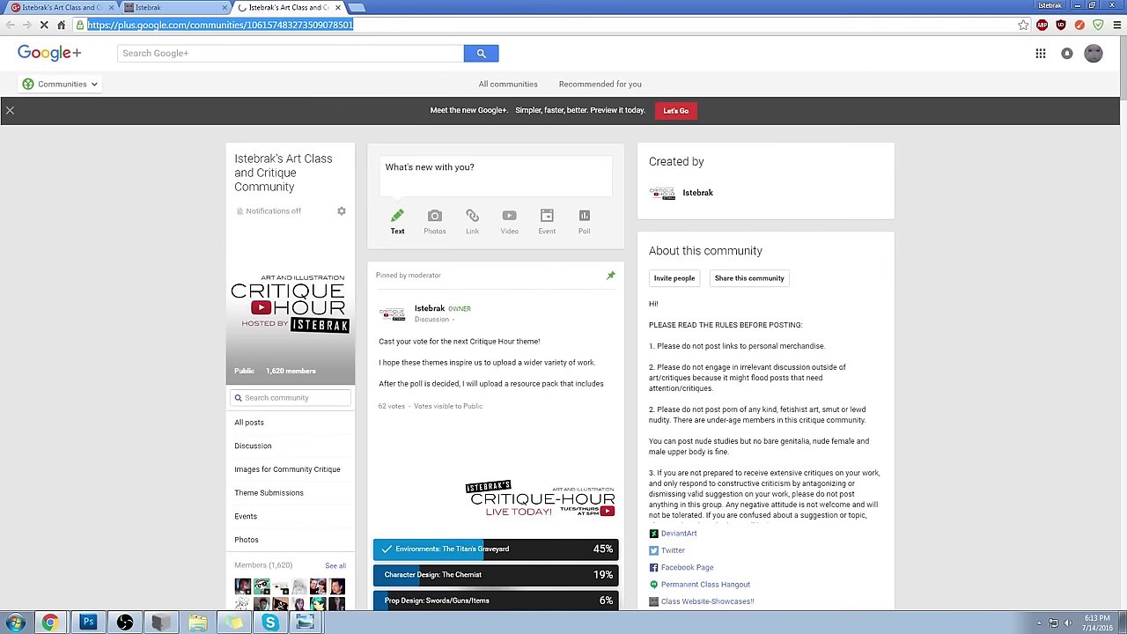
click(906, 106)
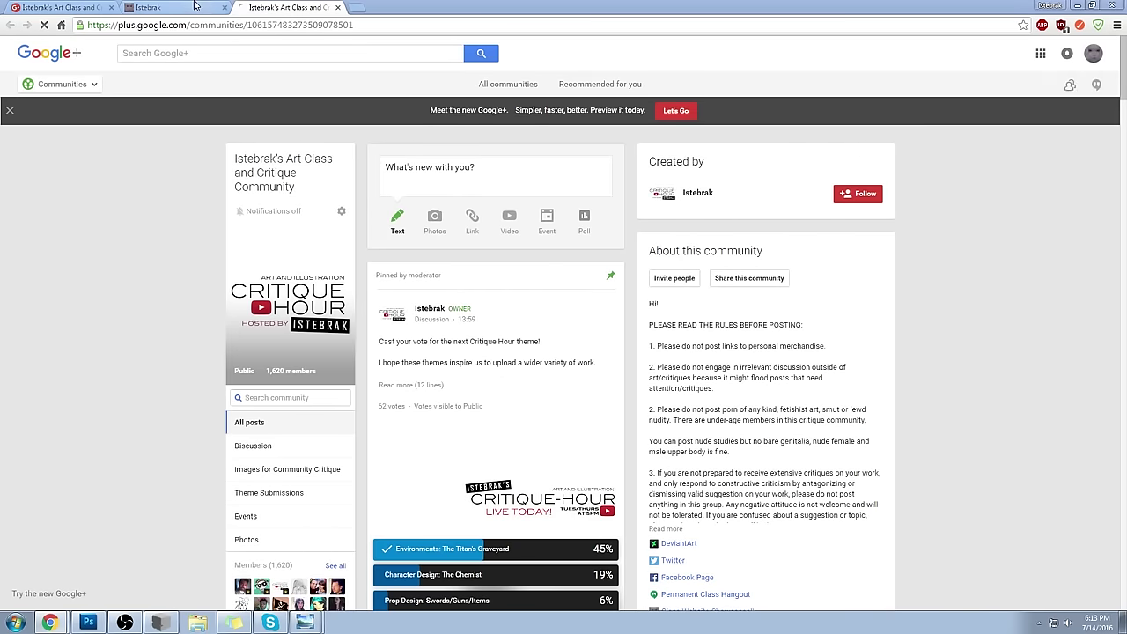
key(ctrl+shift+Tab)
- Open the Facebook page link in a new tab, then go back to the portfolio tab
right_click(869, 188)
click(879, 196)
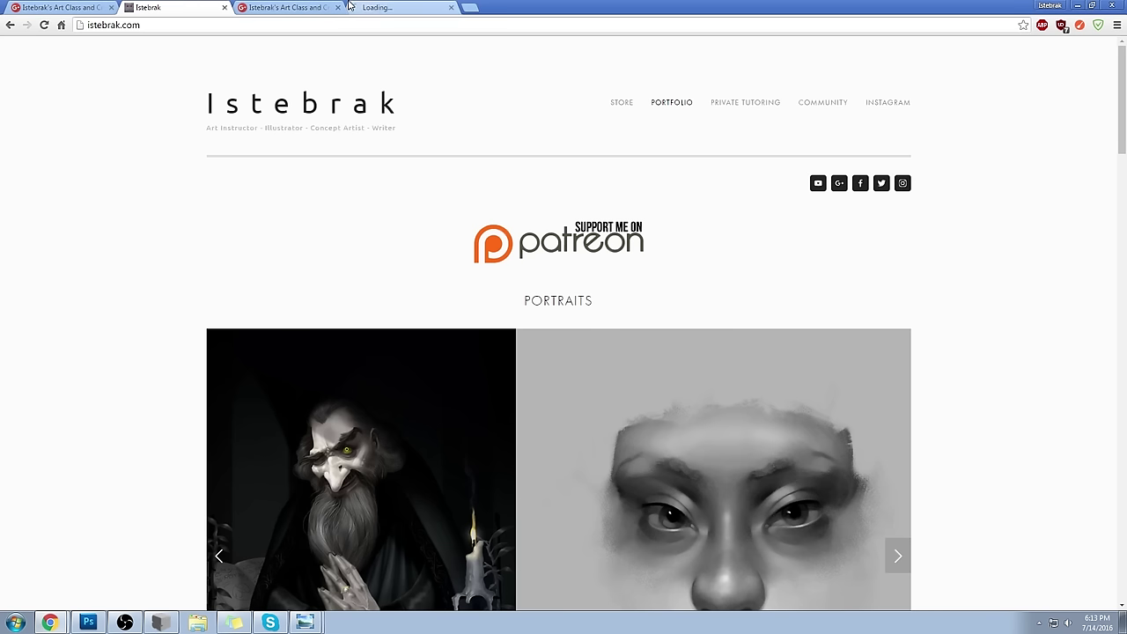
click(374, 8)
click(220, 5)
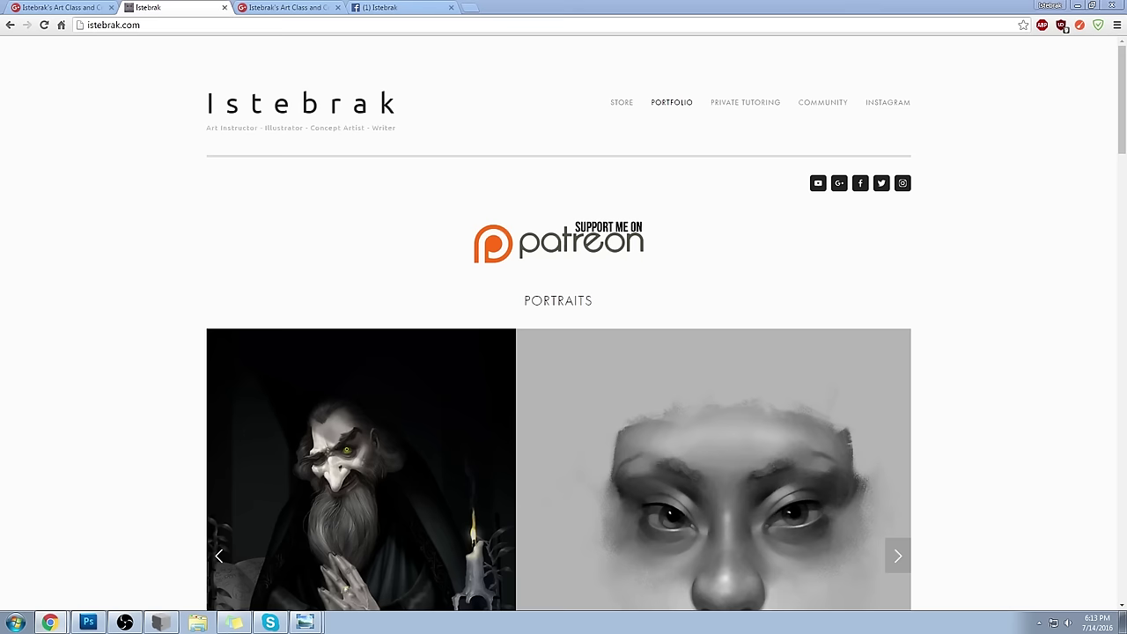
double_click(634, 6)
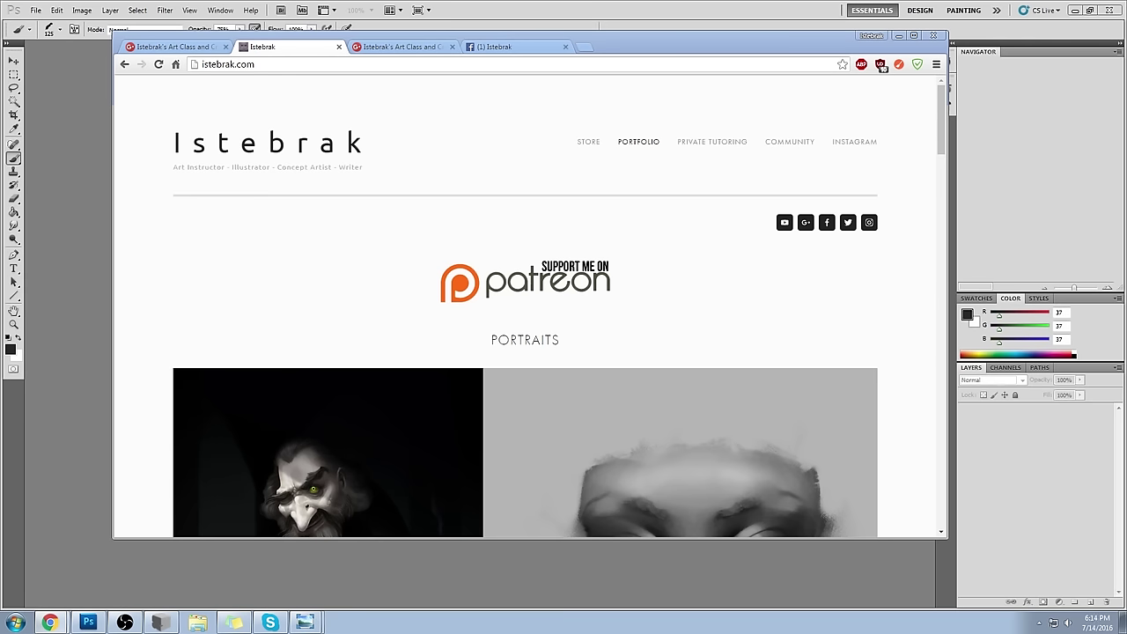
- Scroll down and browse the portrait paintings forward and back in the carousel
scroll(883, 311, down, 4)
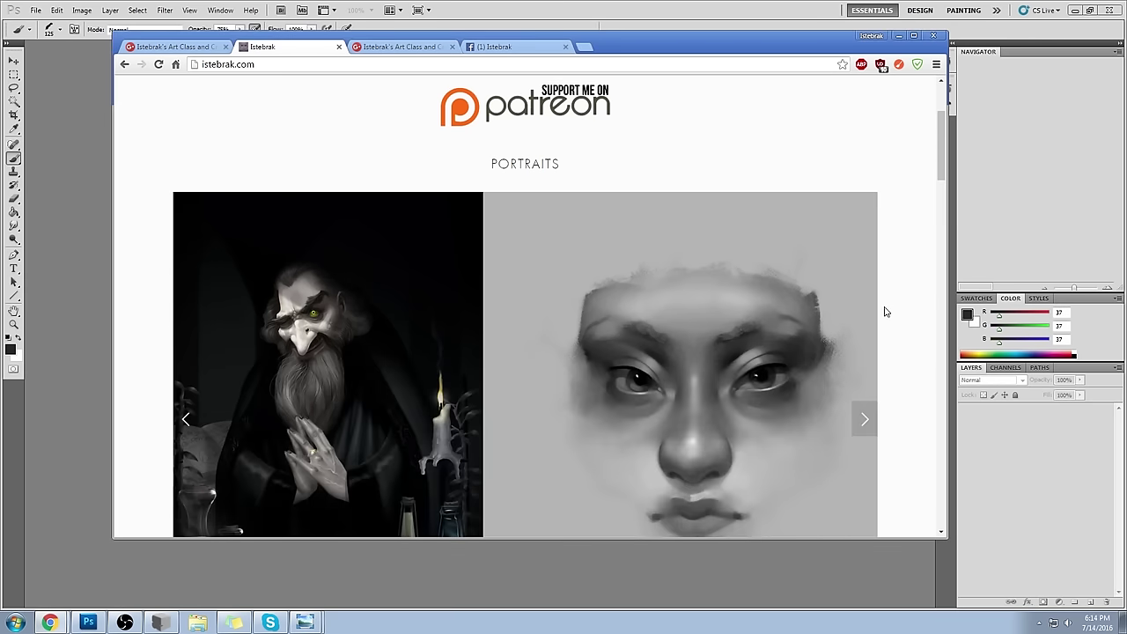
click(864, 301)
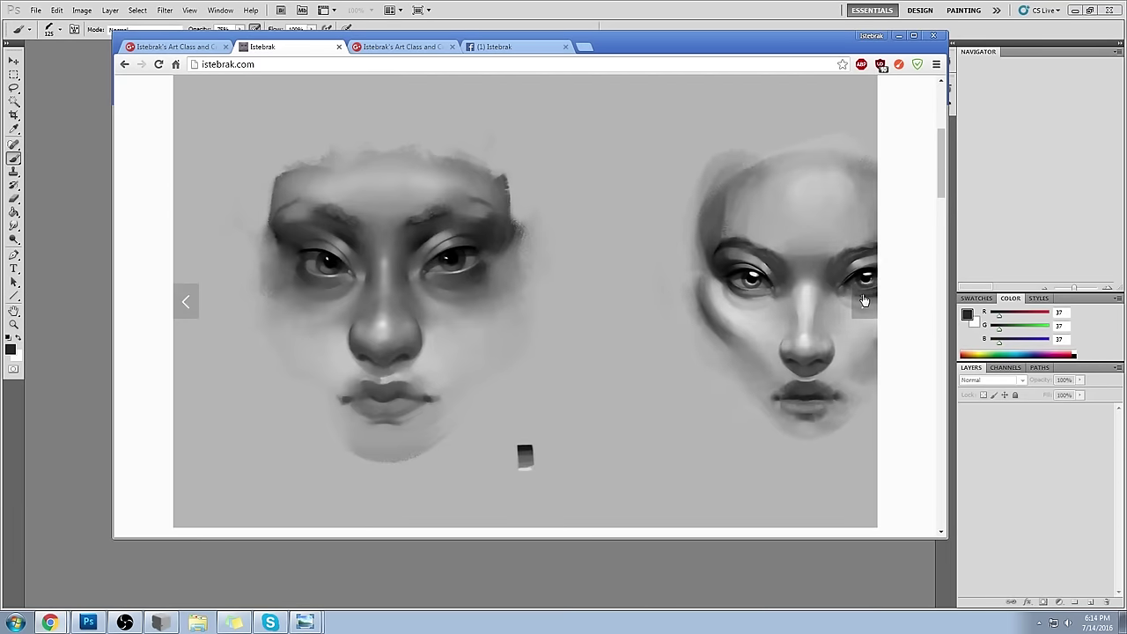
click(864, 299)
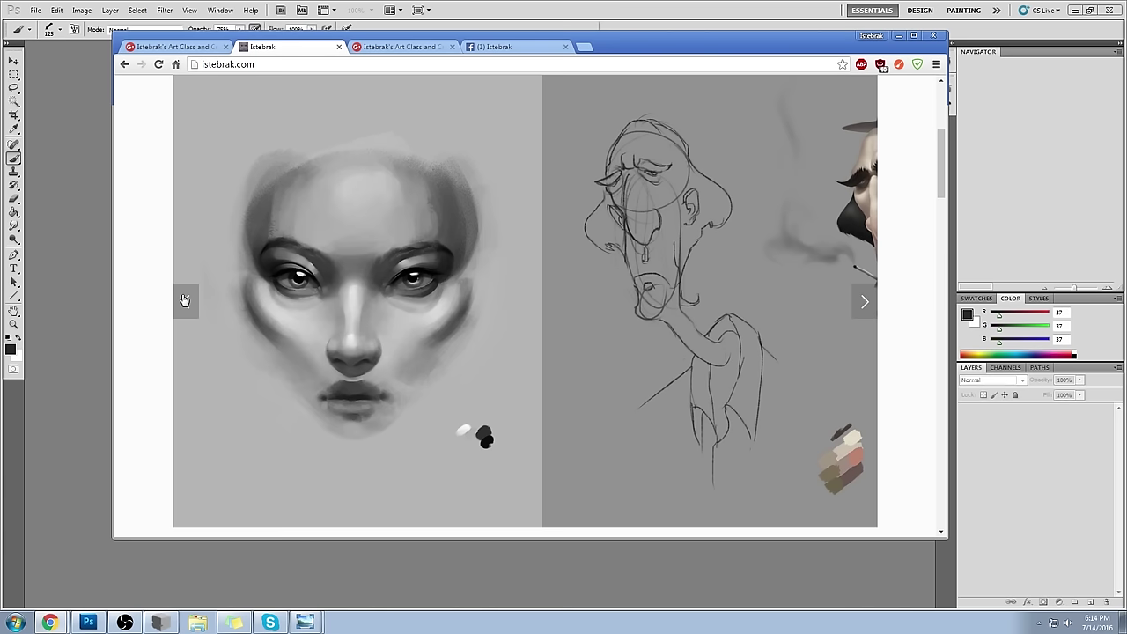
click(185, 300)
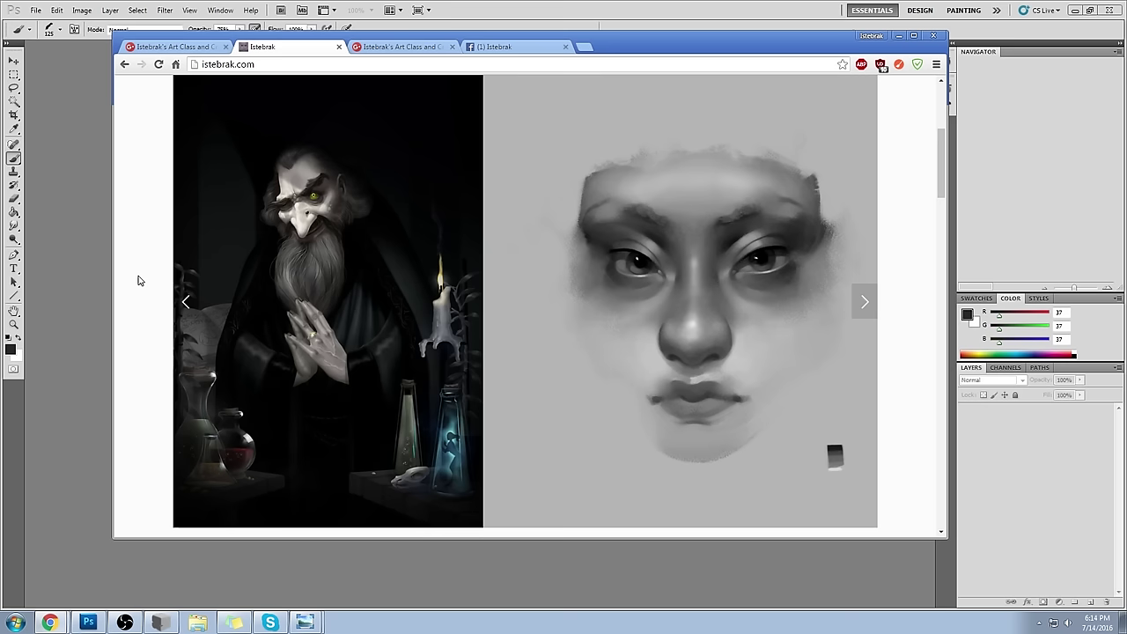
click(864, 301)
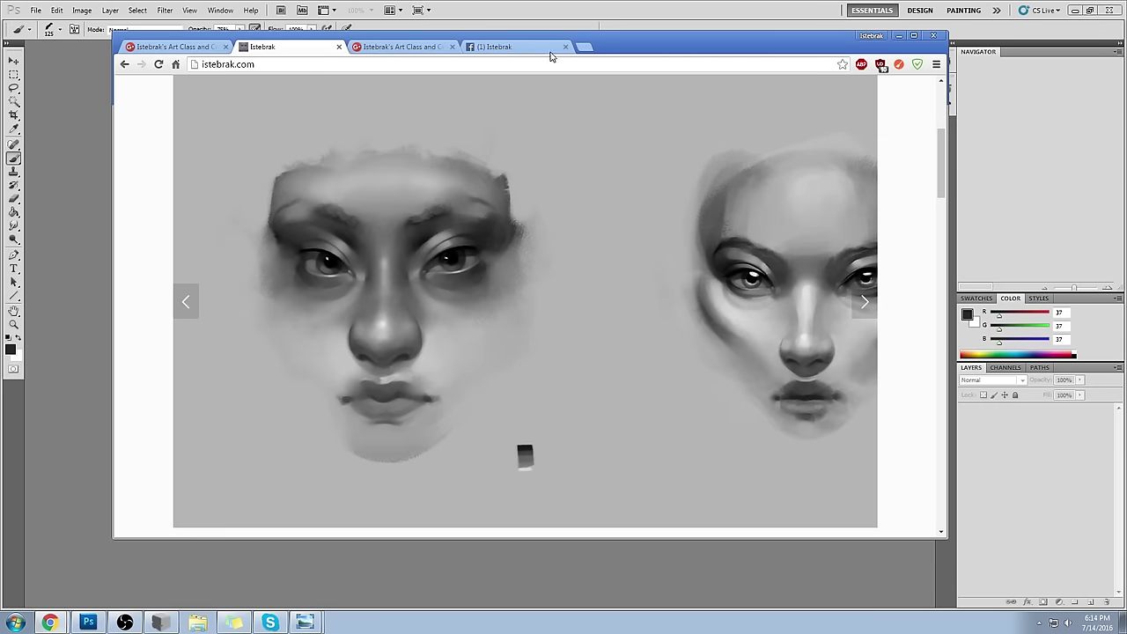
- Check the Google+ community tab, then open the istebrak.com Store page
click(176, 47)
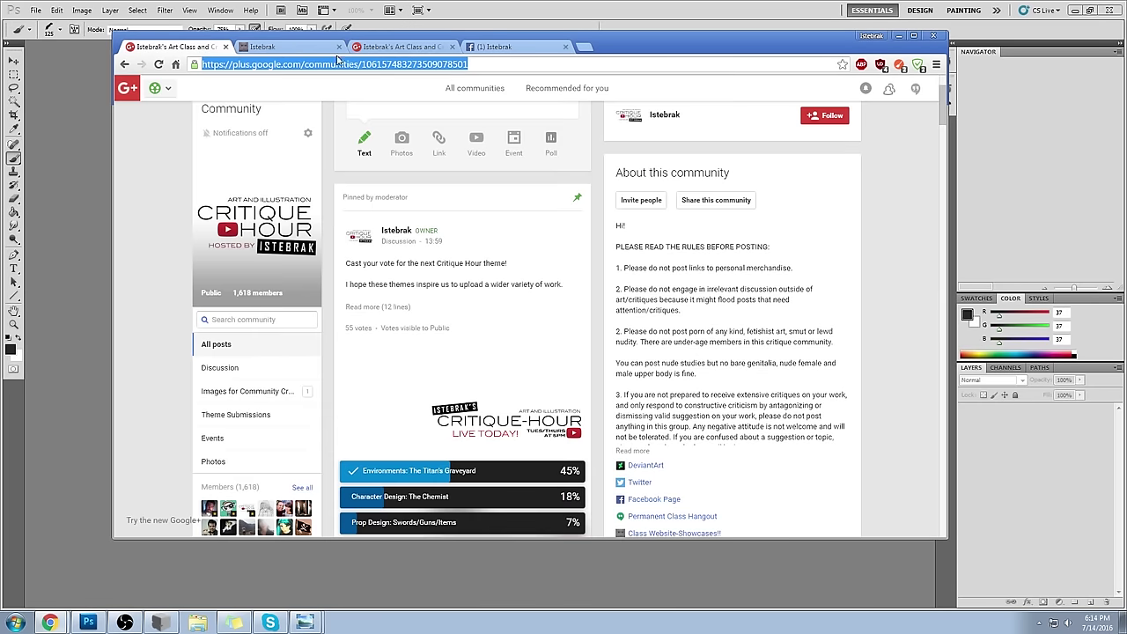
click(310, 48)
scroll(479, 179, up, 5)
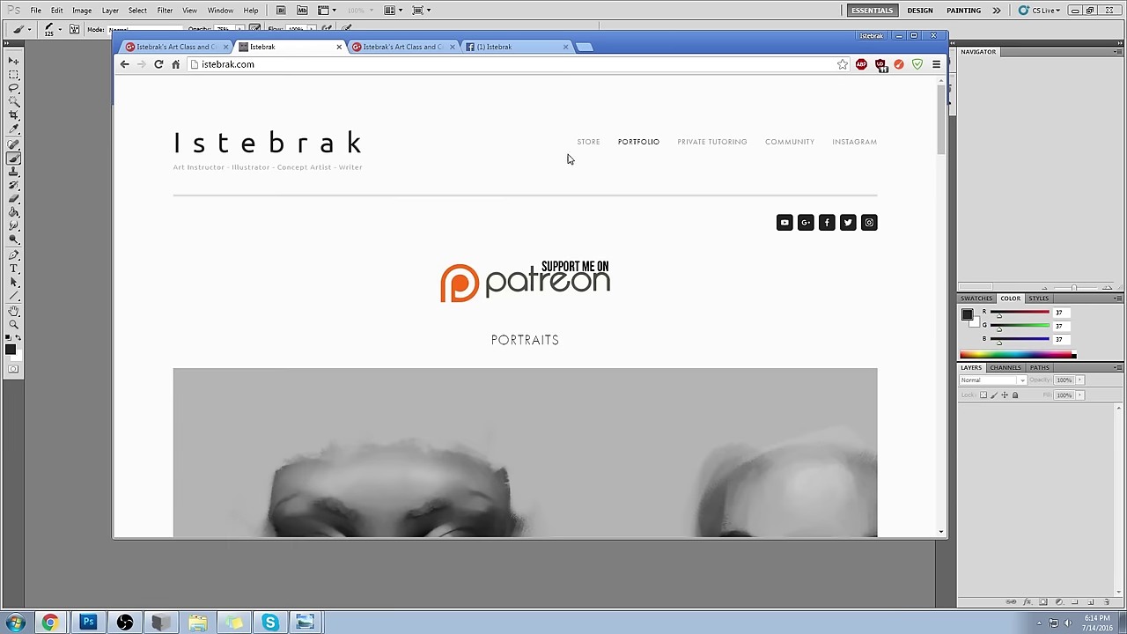
click(586, 141)
- Scroll through the store listings of Dry-Oil Brushes, art books and PortraitStudio
scroll(682, 380, down, 5)
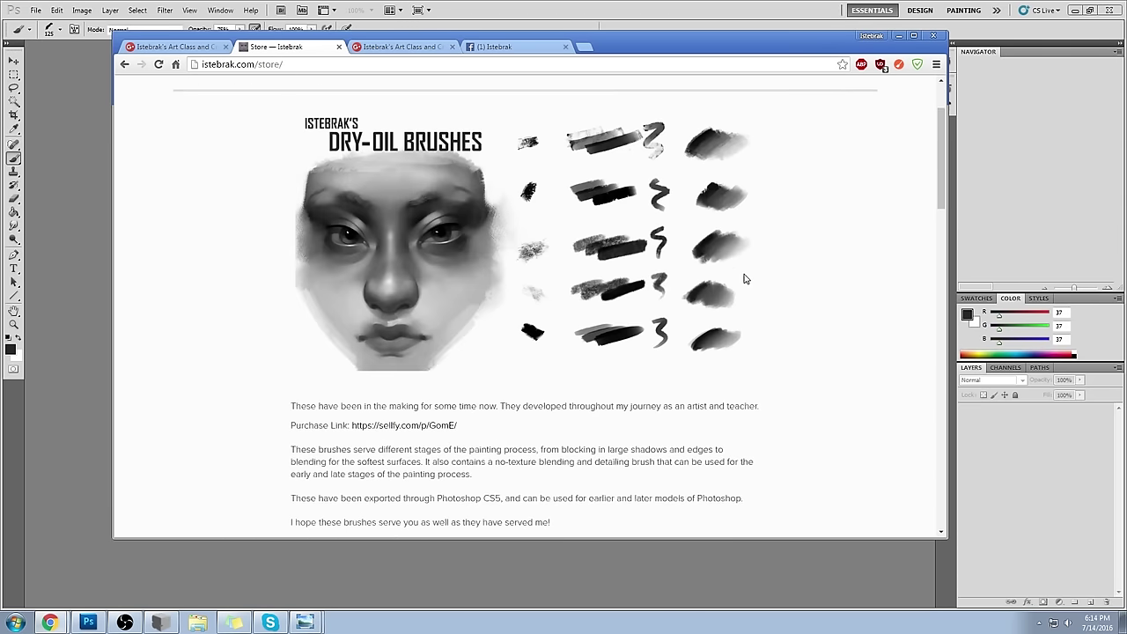
scroll(847, 332, down, 10)
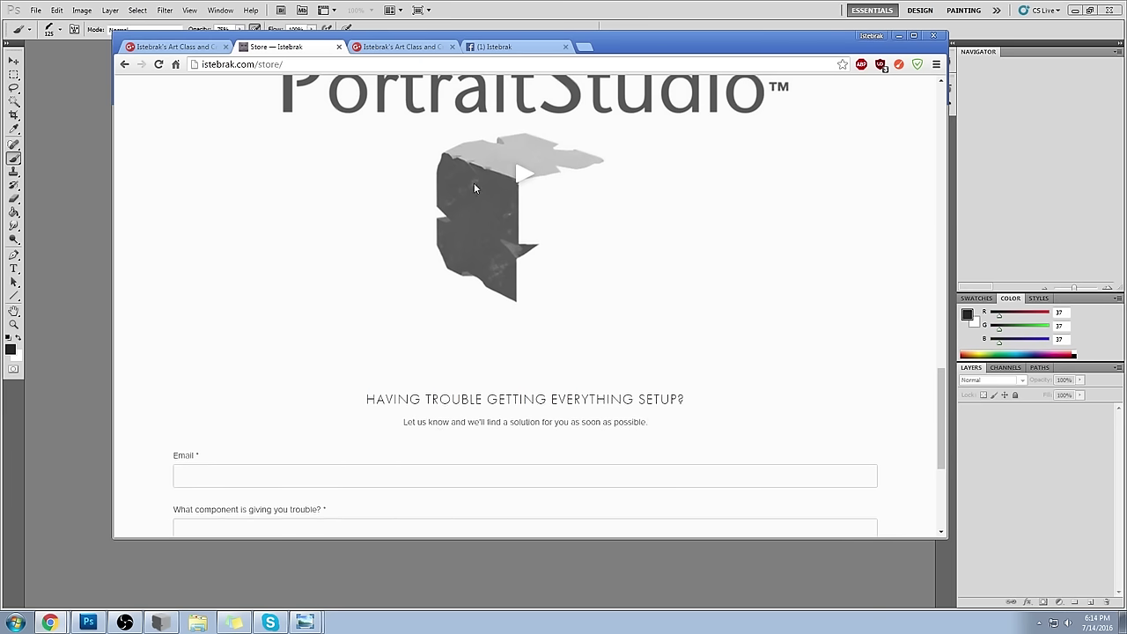
scroll(383, 146, up, 10)
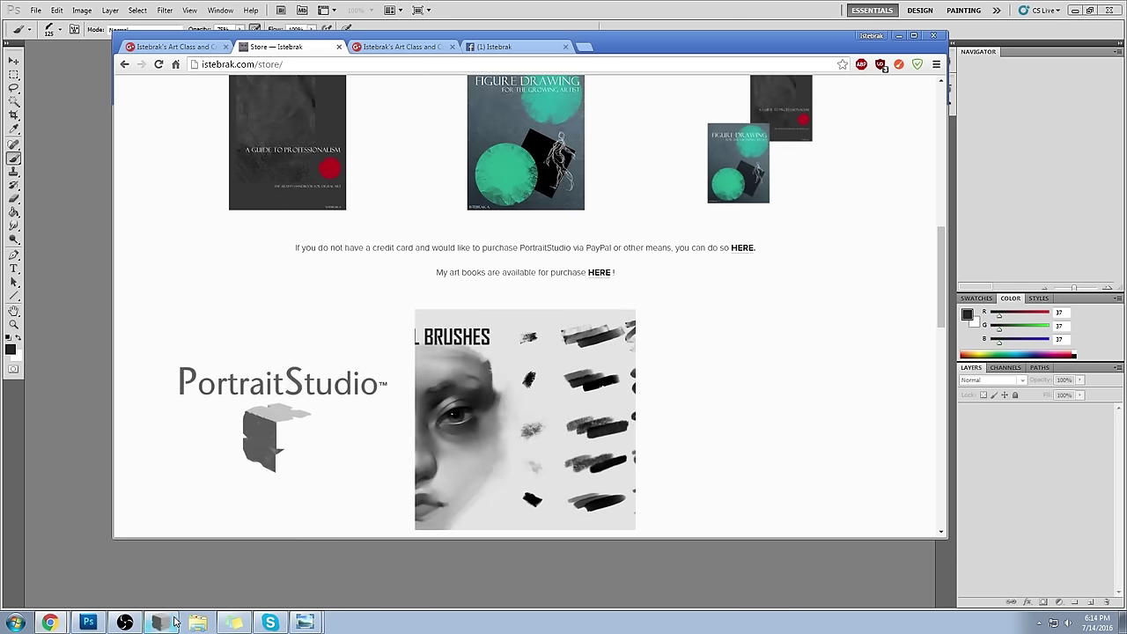